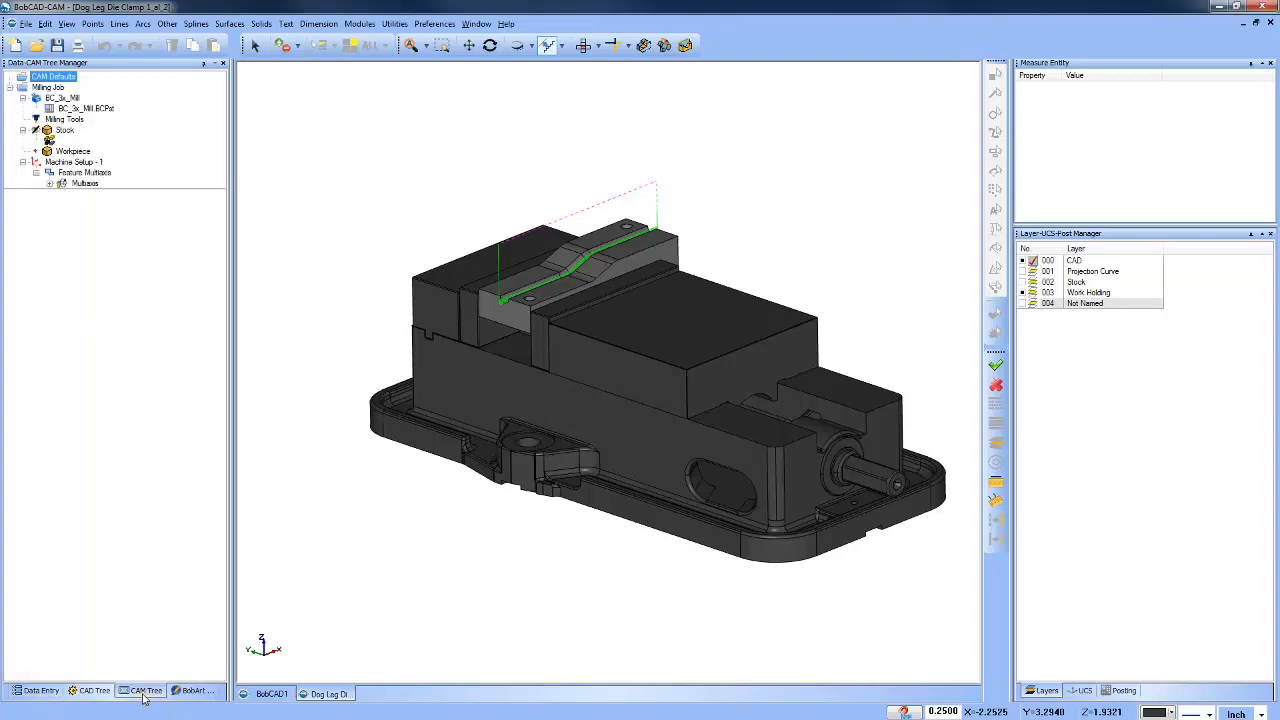
# Backplot the Multiaxis operation with a shaded tool display and examine the toolpath along the clamp's groove.
pyautogui.click(66, 174)
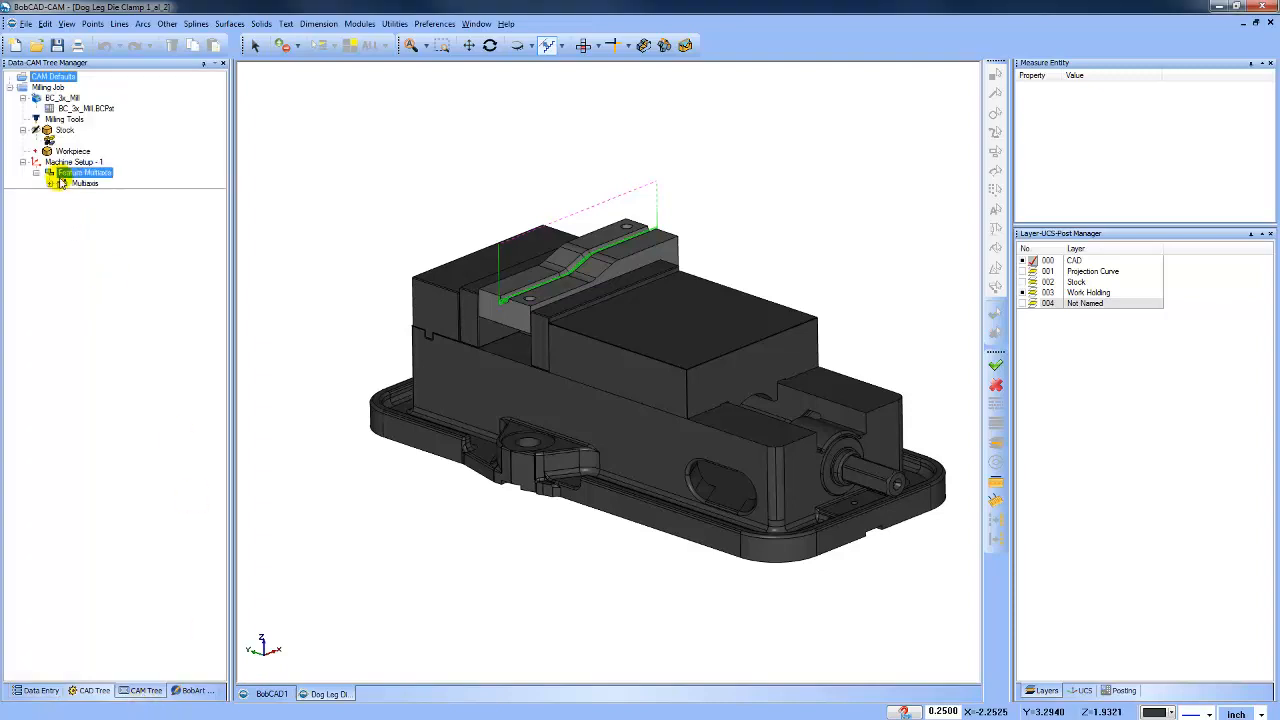
pyautogui.click(50, 184)
pyautogui.rightClick(86, 184)
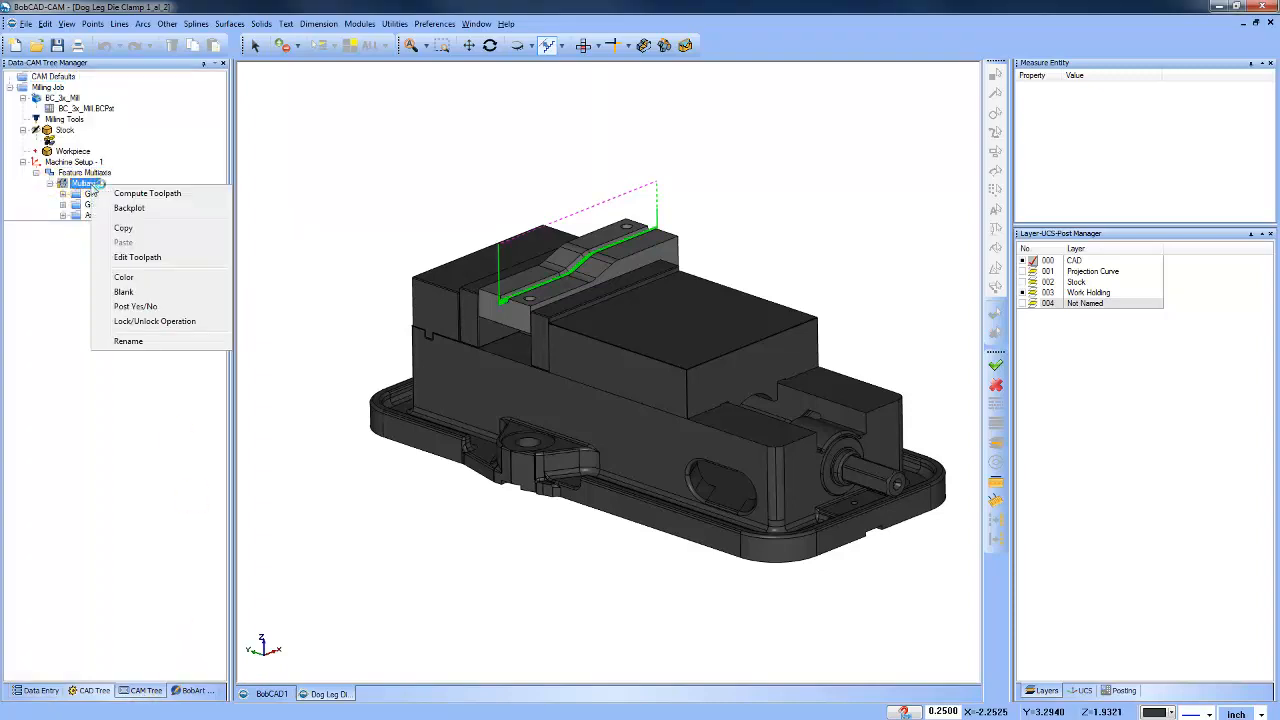
pyautogui.click(140, 209)
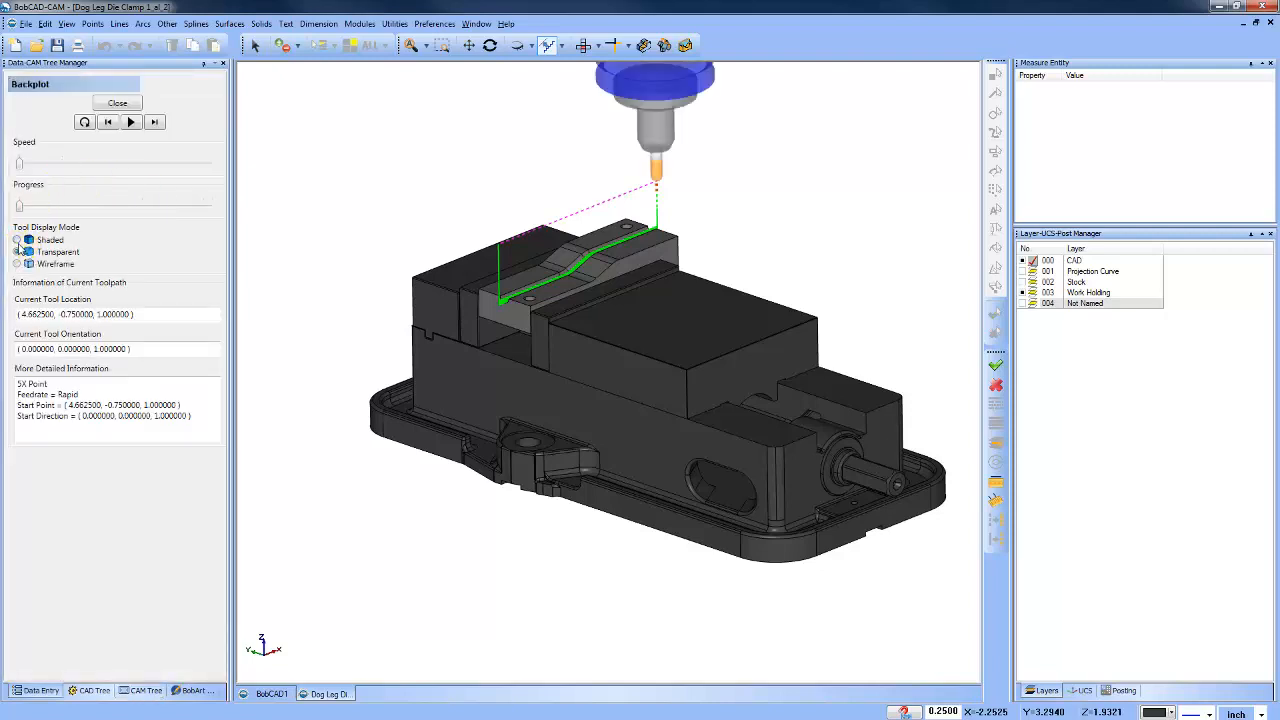
pyautogui.click(19, 240)
pyautogui.moveTo(22, 206); pyautogui.dragTo(137, 205)
pyautogui.scroll(-2, 597, 285)
pyautogui.scroll(6, 592, 263)
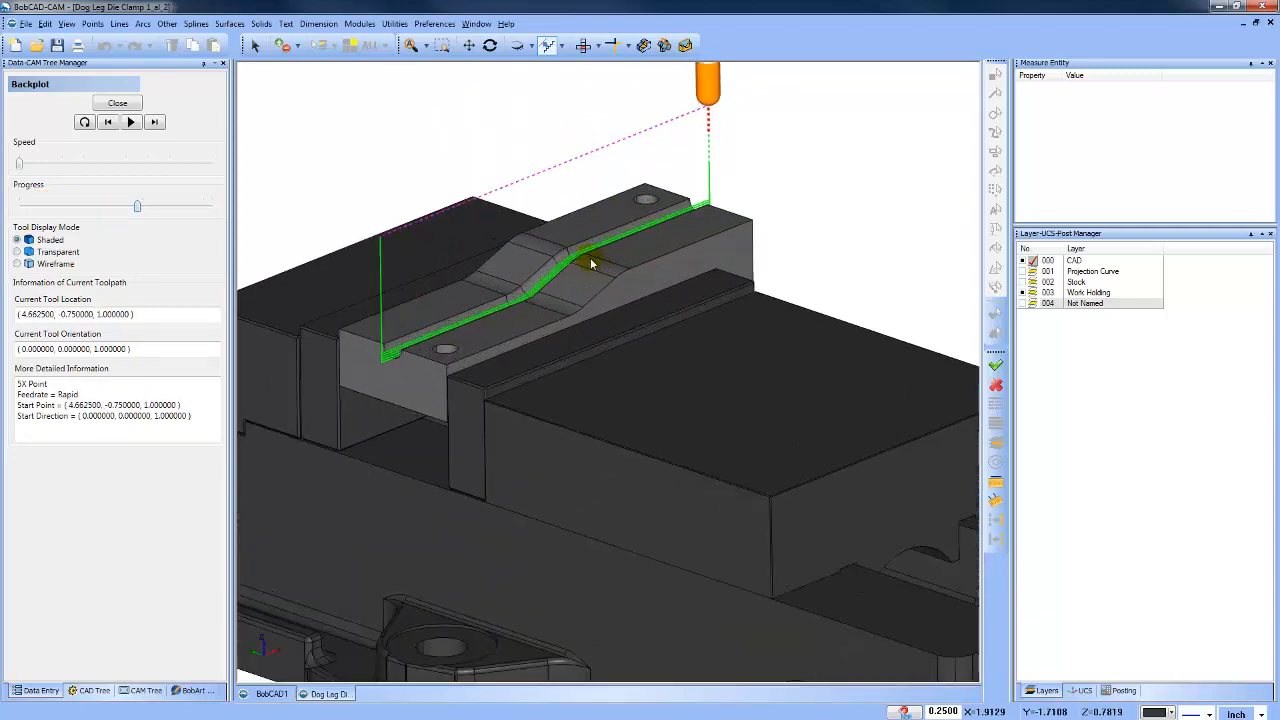
pyautogui.moveTo(631, 412); pyautogui.dragTo(668, 410, button='middle')
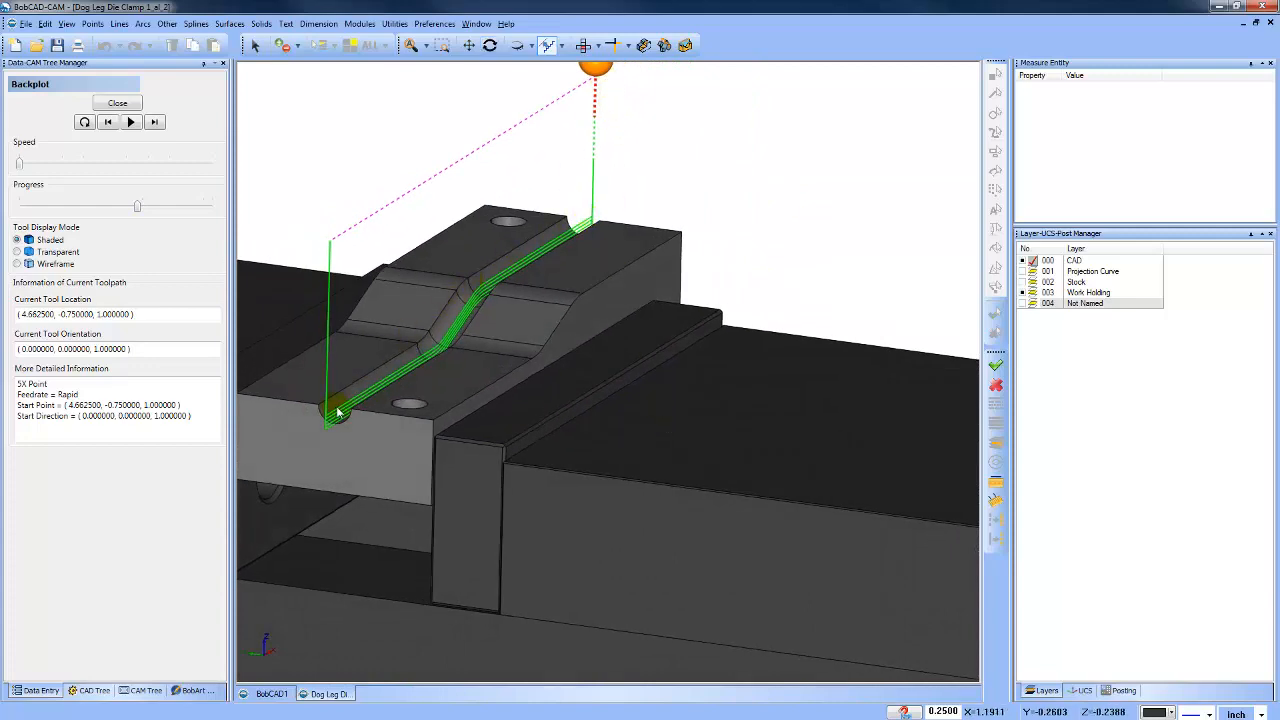
pyautogui.scroll(-4, 636, 291)
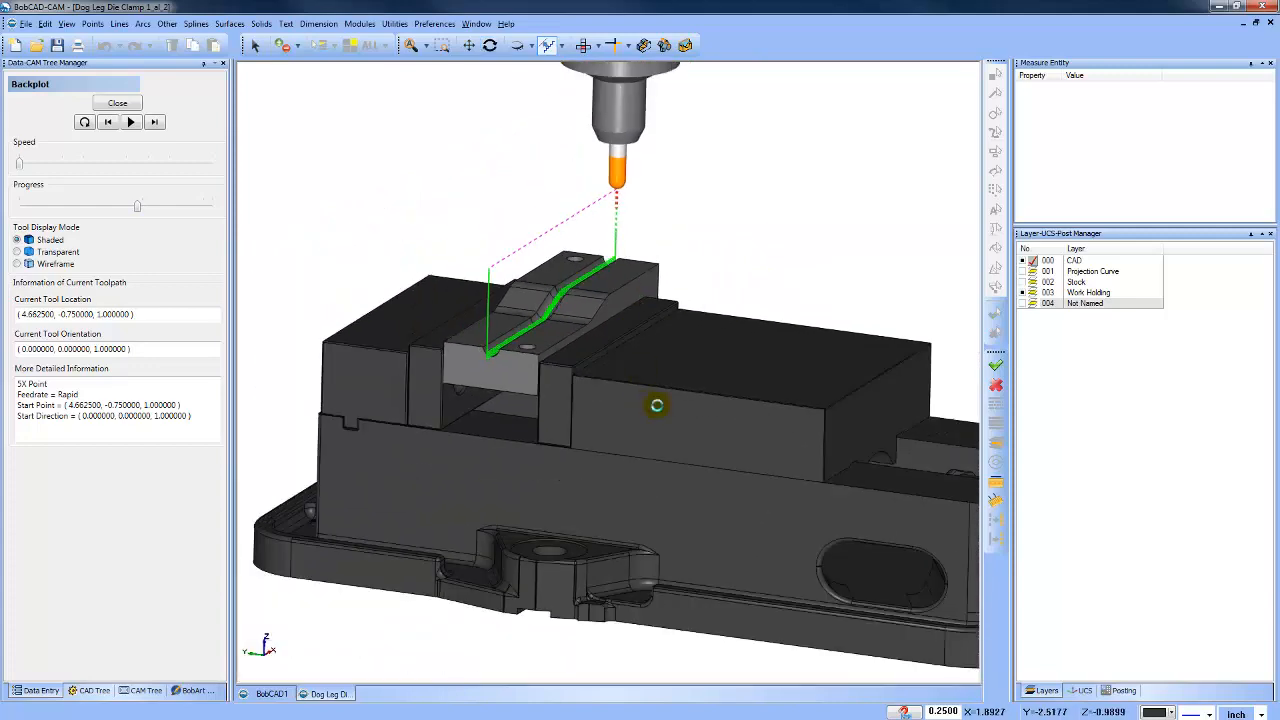
pyautogui.moveTo(657, 406); pyautogui.dragTo(615, 405, button='middle')
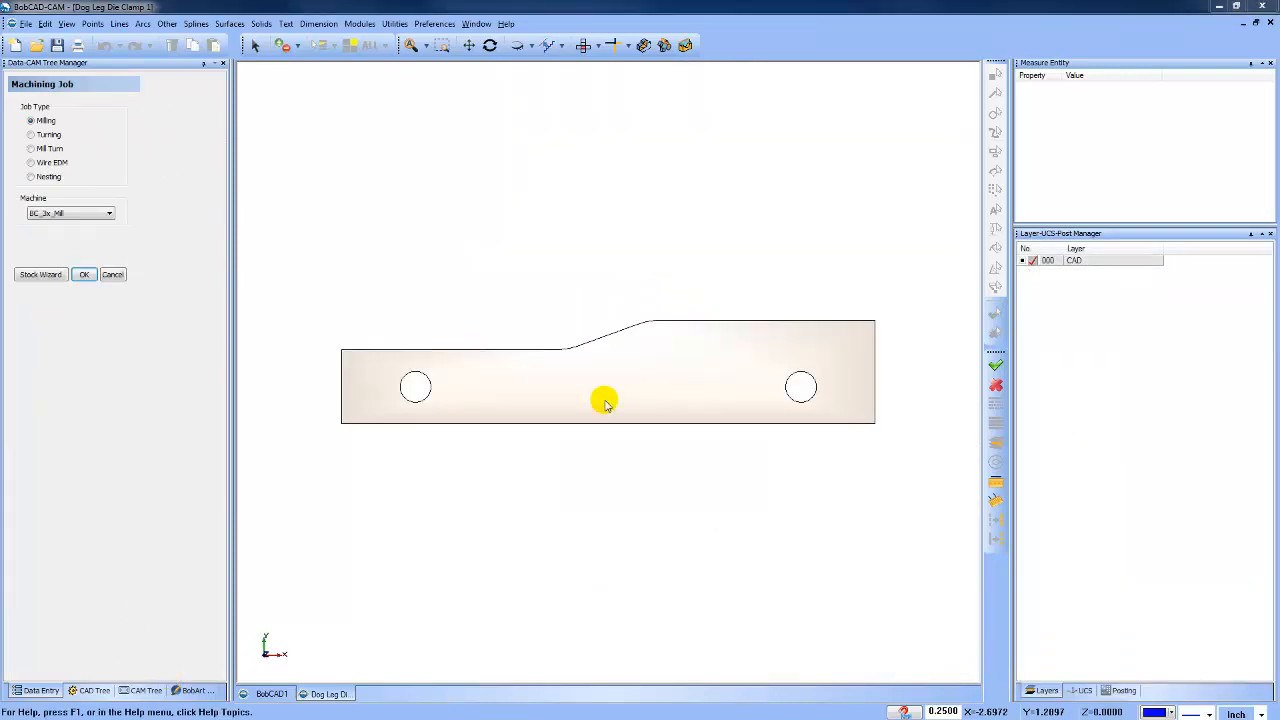
# Rotate the entire clamp model 90 degrees around the X axis.
pyautogui.moveTo(574, 411); pyautogui.dragTo(594, 394, button='middle')
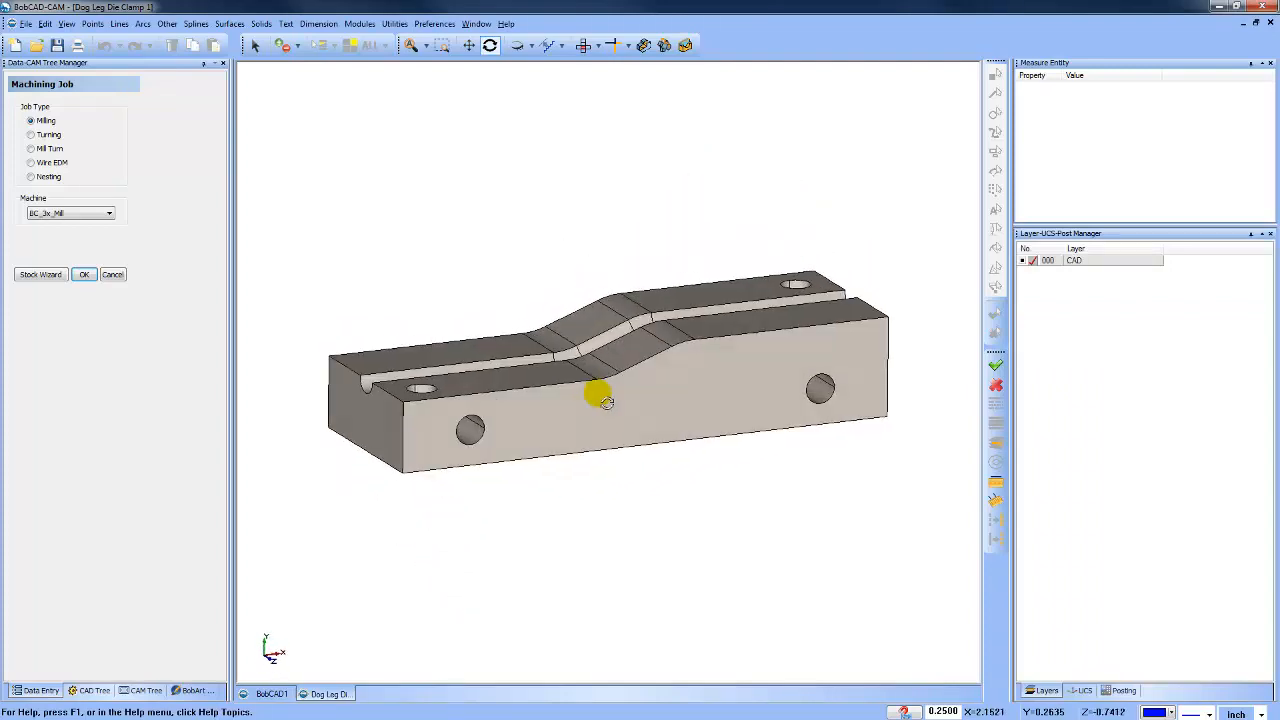
pyautogui.click(583, 45)
pyautogui.scroll(-2, 600, 262)
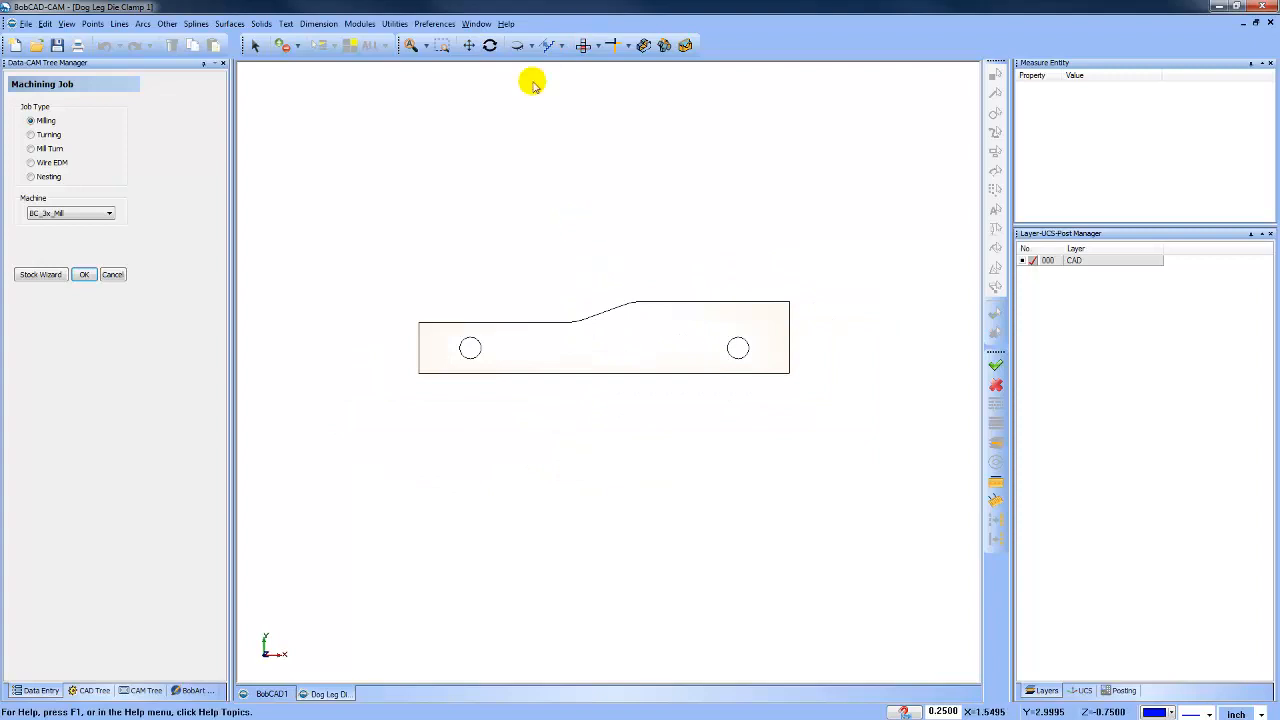
pyautogui.click(394, 23)
pyautogui.click(410, 53)
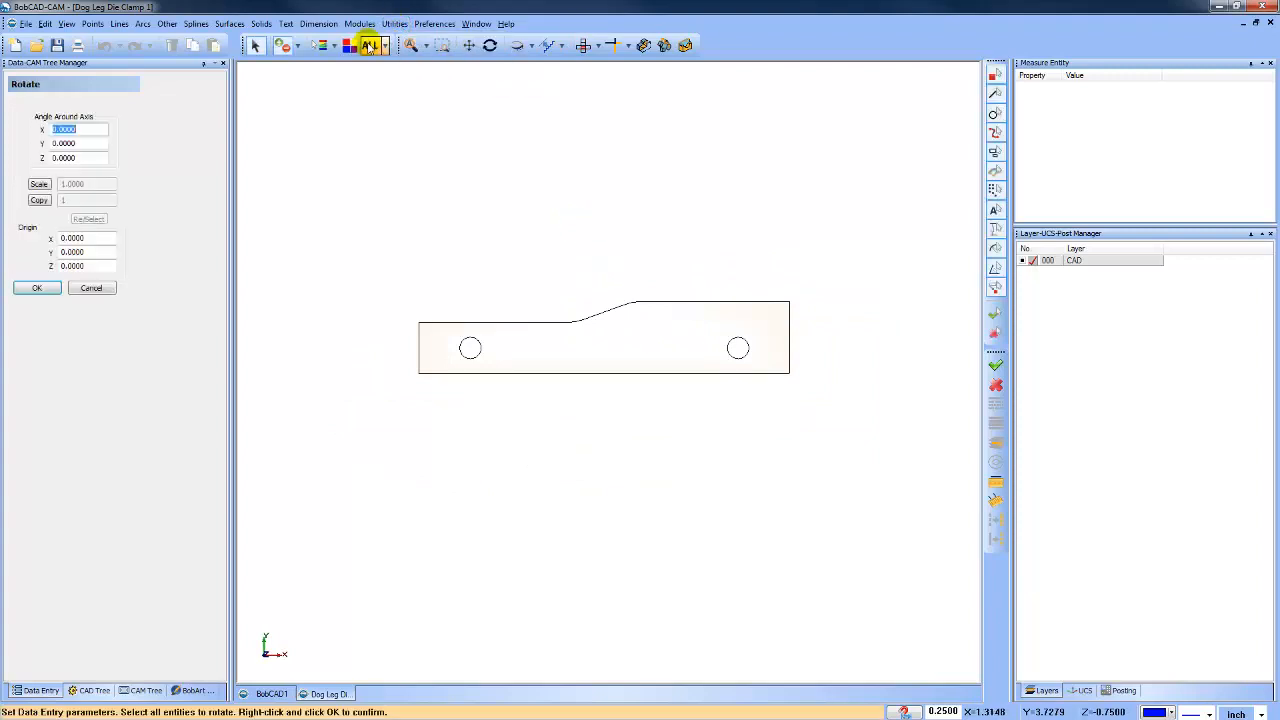
pyautogui.click(366, 45)
pyautogui.rightClick(329, 157)
pyautogui.click(82, 130)
pyautogui.doubleClick(82, 130)
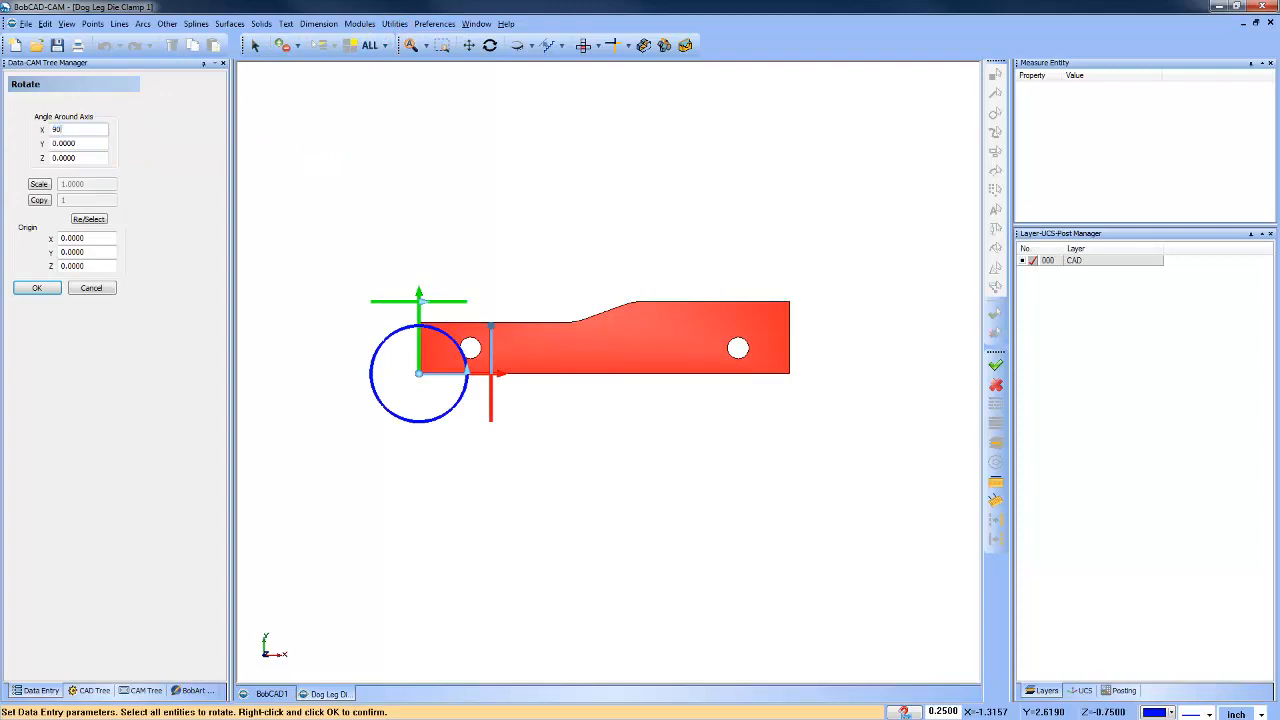
pyautogui.click(36, 288)
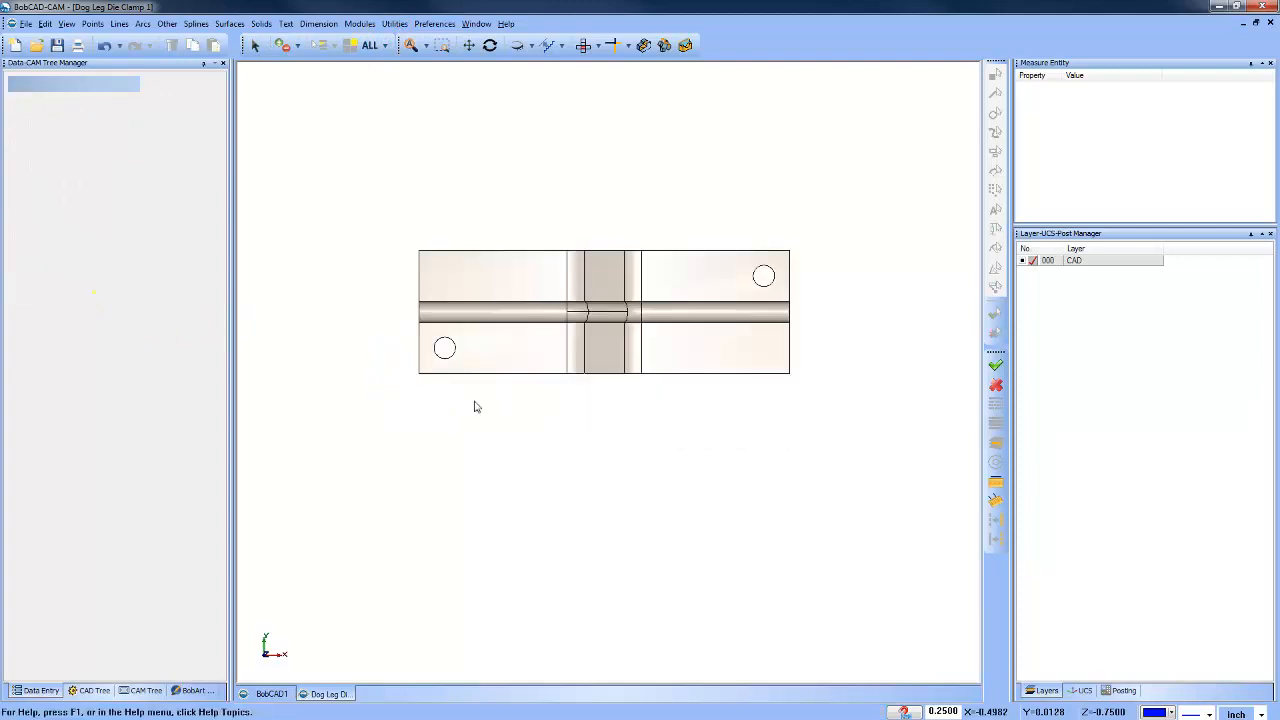
# Add a new layer below the CAD layer and make it the active layer.
pyautogui.moveTo(476, 406)
pyautogui.mouseDown()
pyautogui.moveTo(694, 429)
pyautogui.moveTo(700, 357)
pyautogui.moveTo(671, 329)
pyautogui.moveTo(686, 442)
pyautogui.moveTo(680, 415)
pyautogui.mouseUp()
pyautogui.click(585, 45)
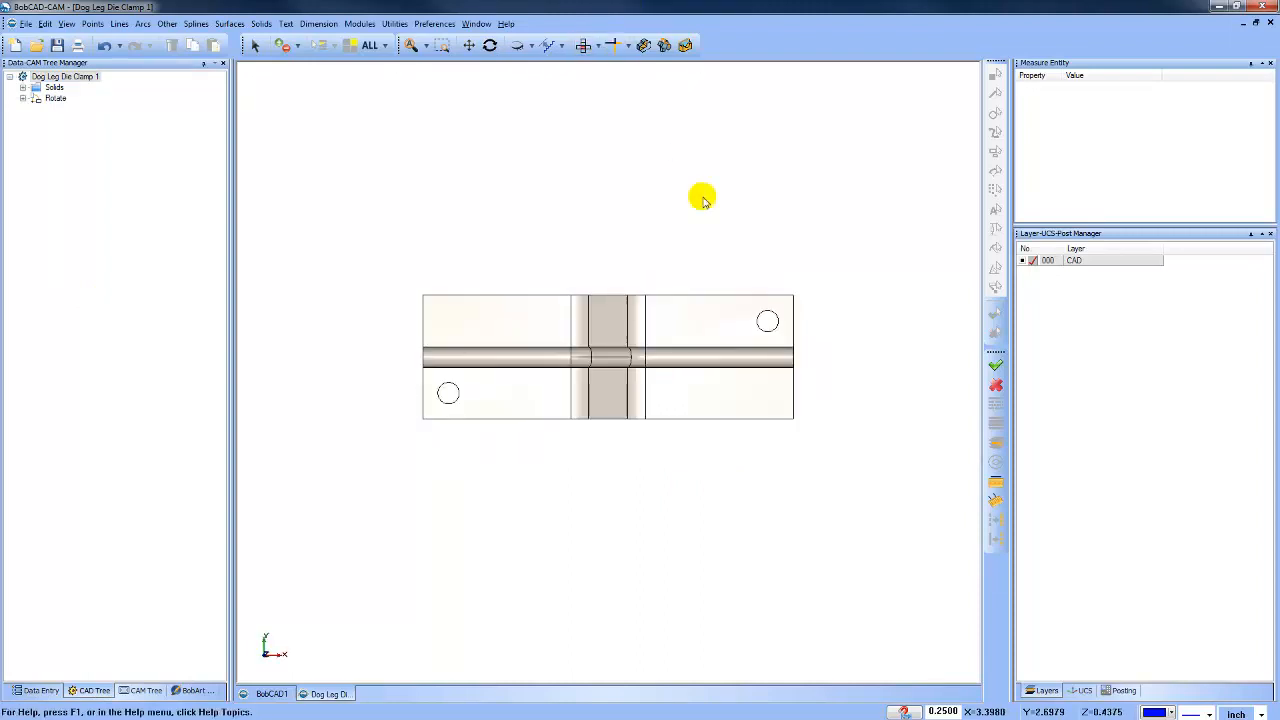
pyautogui.press('Down')
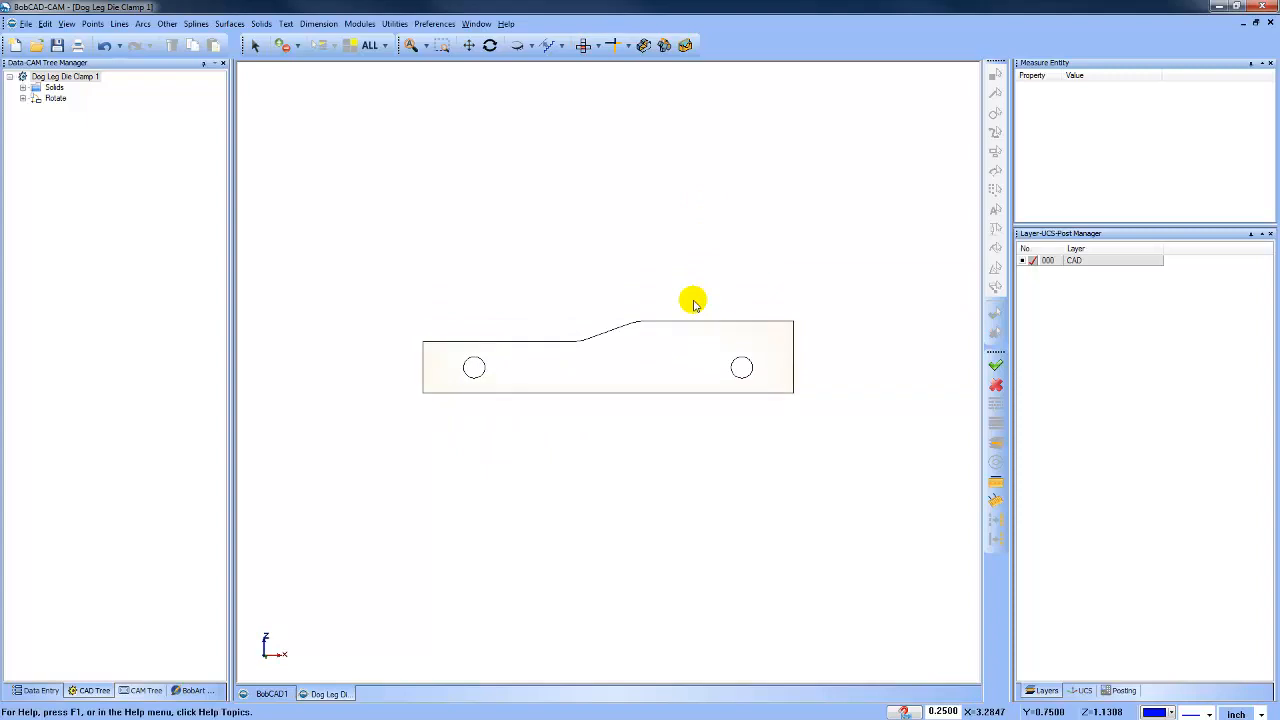
pyautogui.moveTo(694, 304)
pyautogui.mouseDown()
pyautogui.moveTo(714, 374)
pyautogui.moveTo(746, 409)
pyautogui.moveTo(680, 380)
pyautogui.moveTo(697, 418)
pyautogui.mouseUp()
pyautogui.scroll(3, 697, 418)
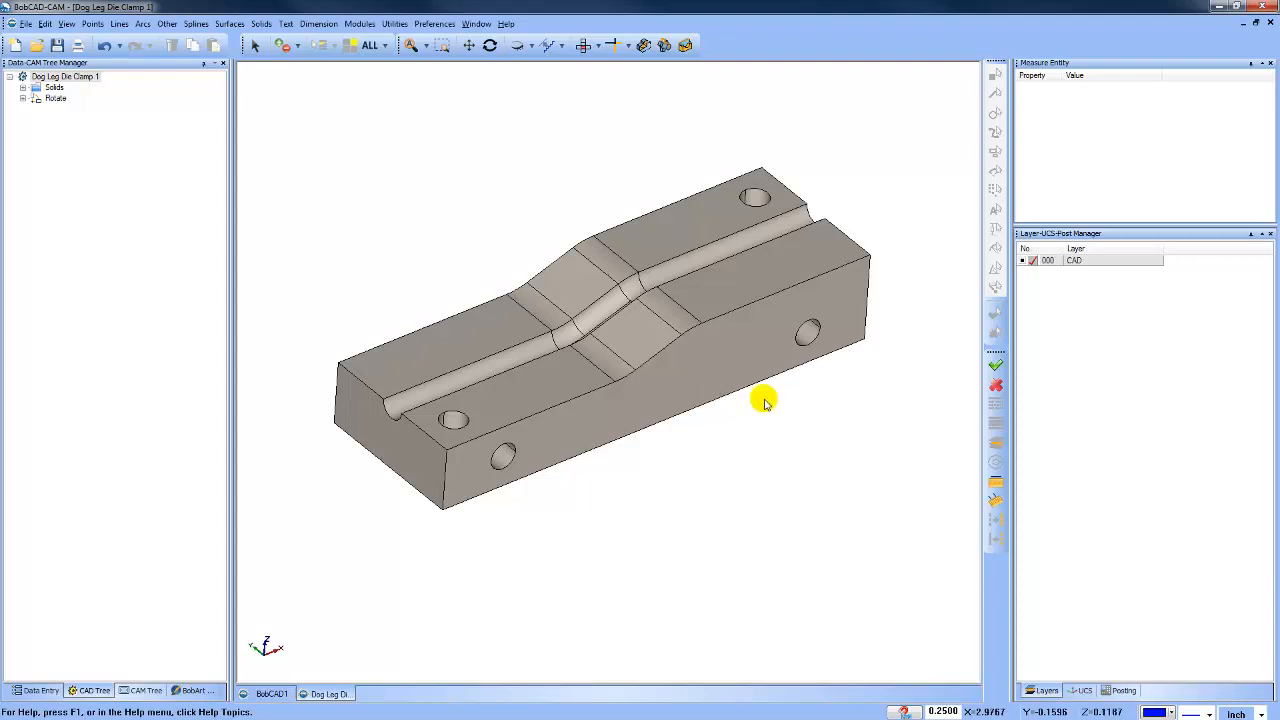
pyautogui.moveTo(779, 463)
pyautogui.mouseDown(button='middle')
pyautogui.moveTo(774, 432)
pyautogui.moveTo(774, 448)
pyautogui.mouseUp(button='middle')
pyautogui.rightClick(1066, 264)
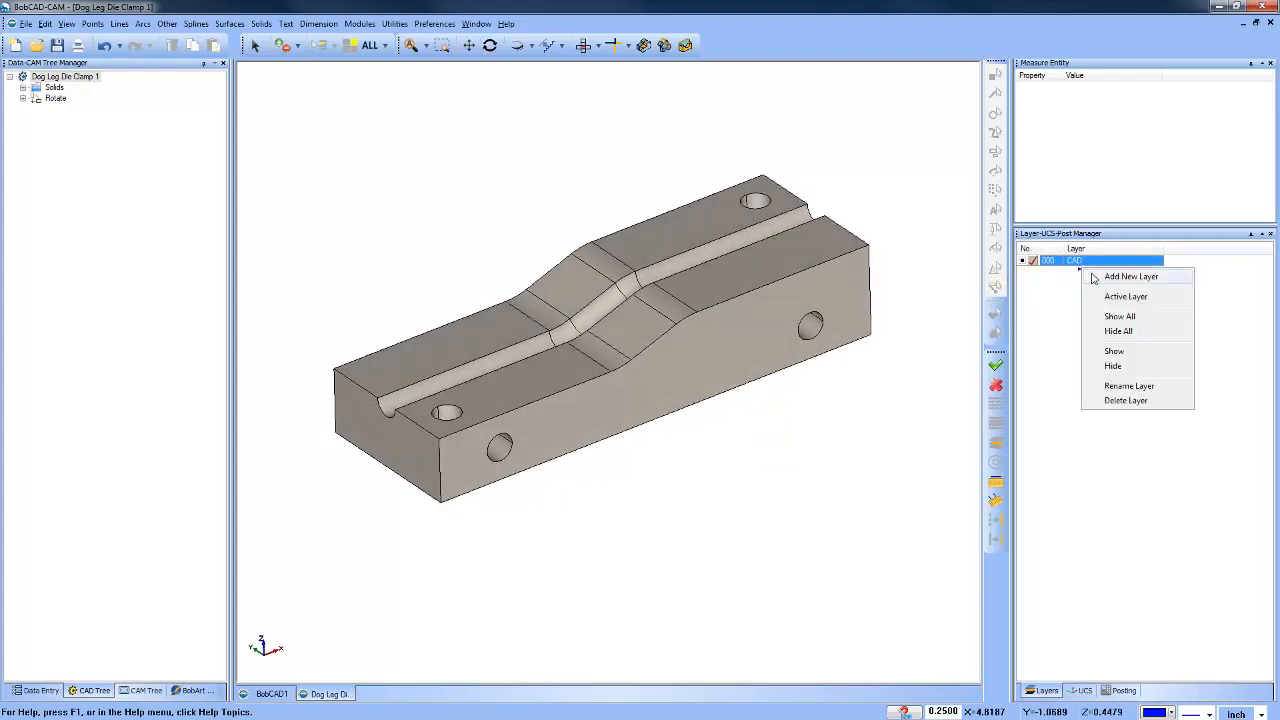
pyautogui.click(1085, 275)
pyautogui.click(1033, 271)
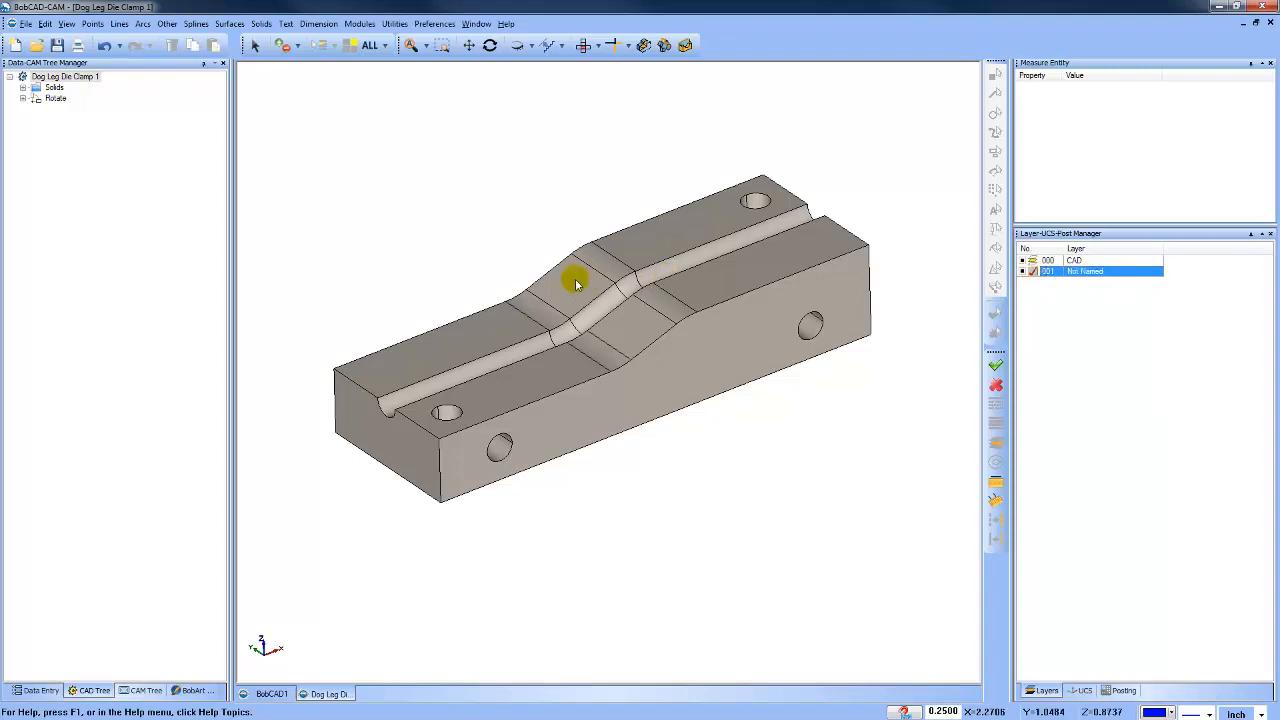
# Extract the edges of the four flat top faces beside the groove, projected to the Z plane at 0.0000.
pyautogui.click(395, 24)
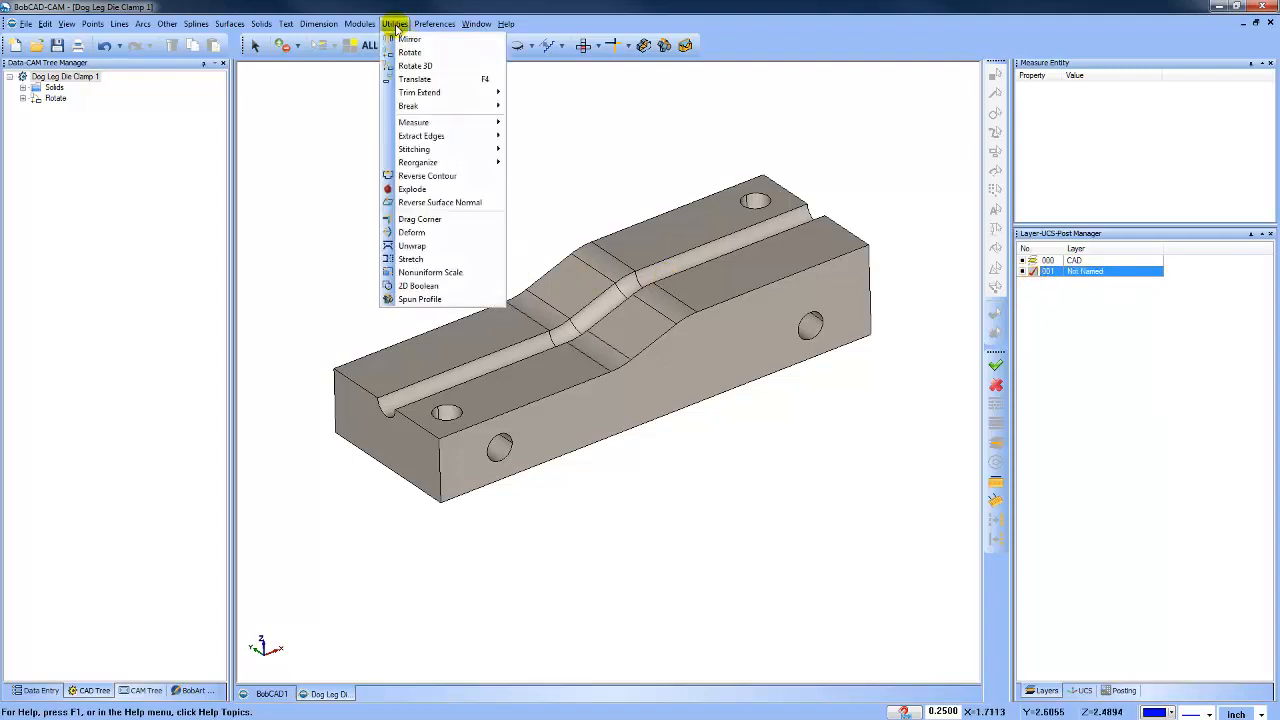
pyautogui.moveTo(449, 135)
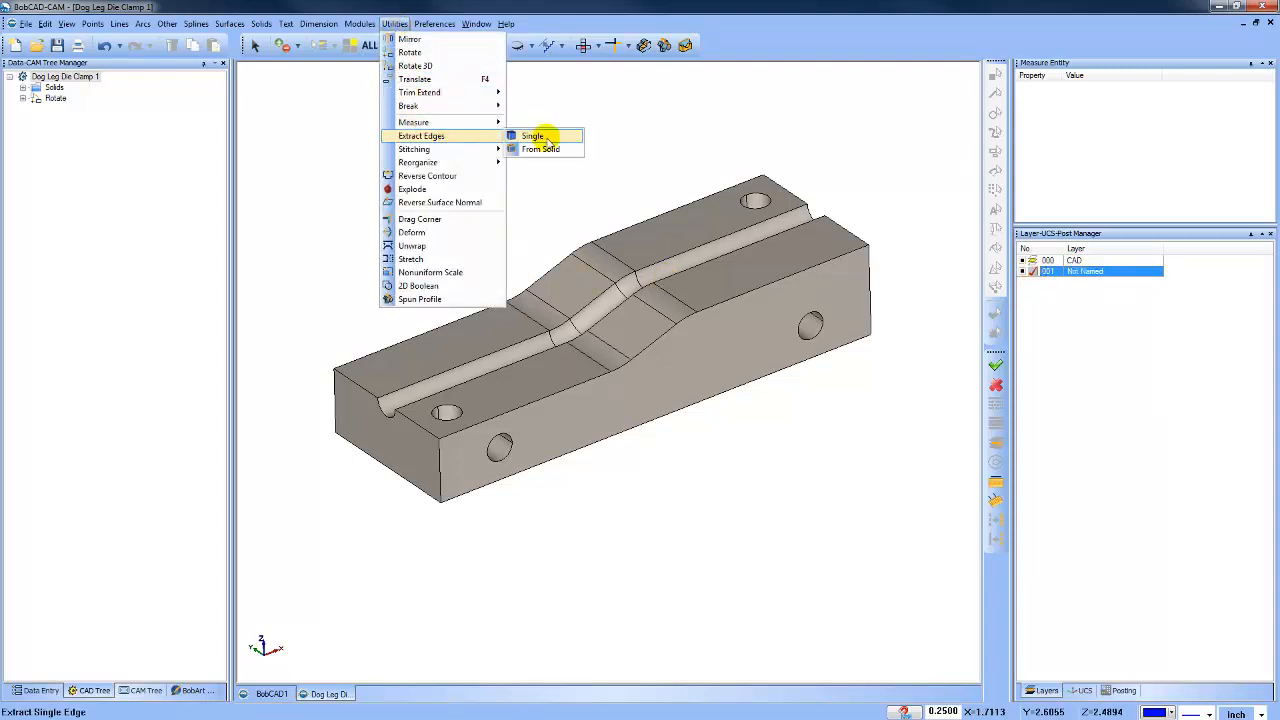
pyautogui.click(547, 139)
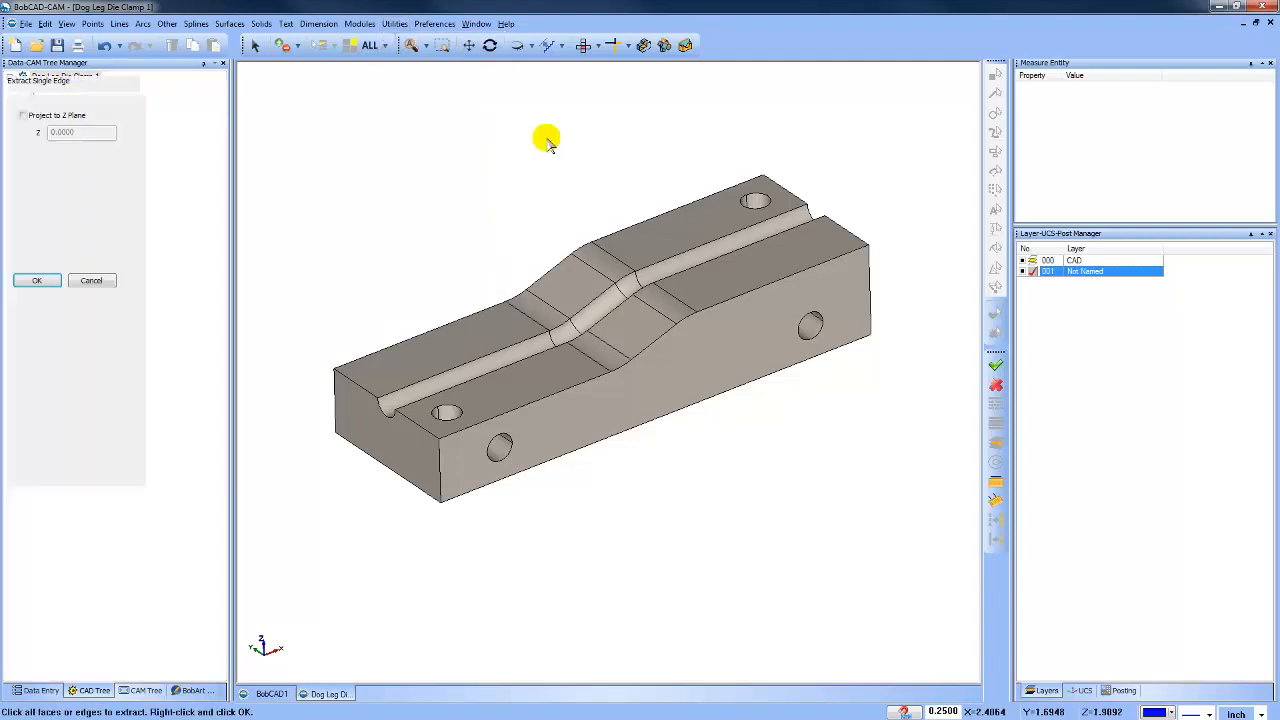
pyautogui.click(23, 115)
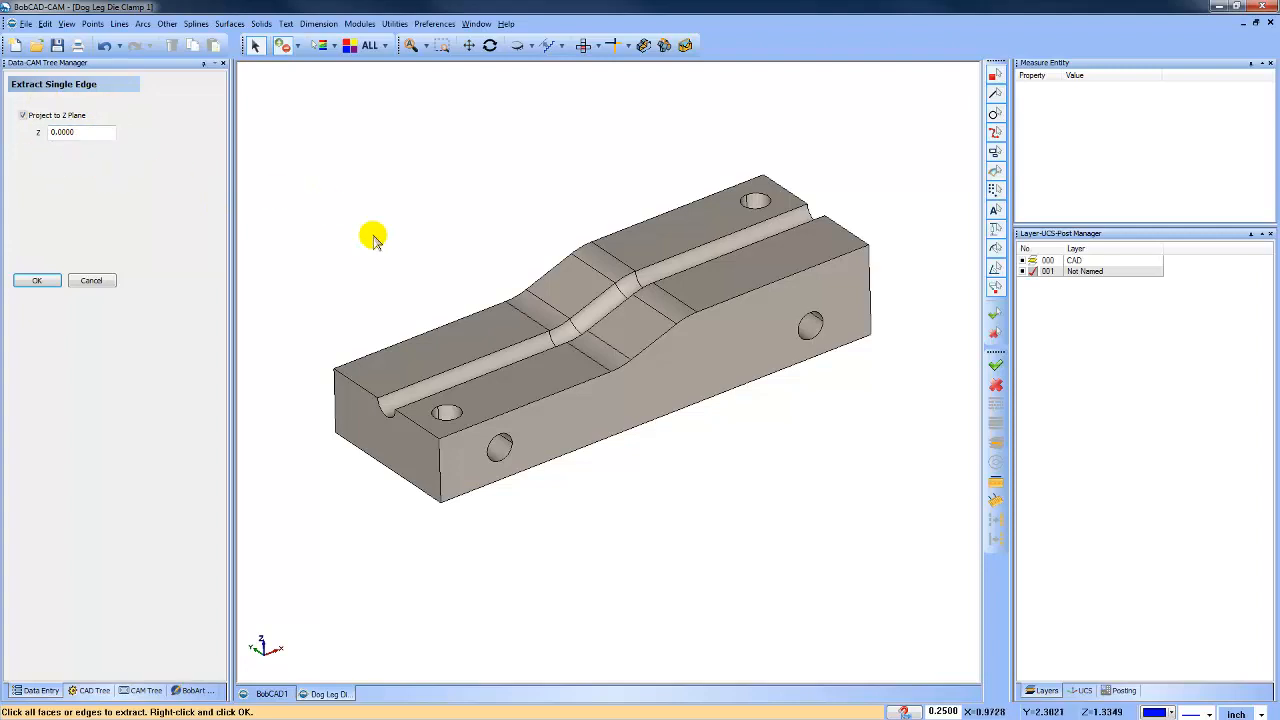
pyautogui.click(440, 355)
pyautogui.click(535, 372)
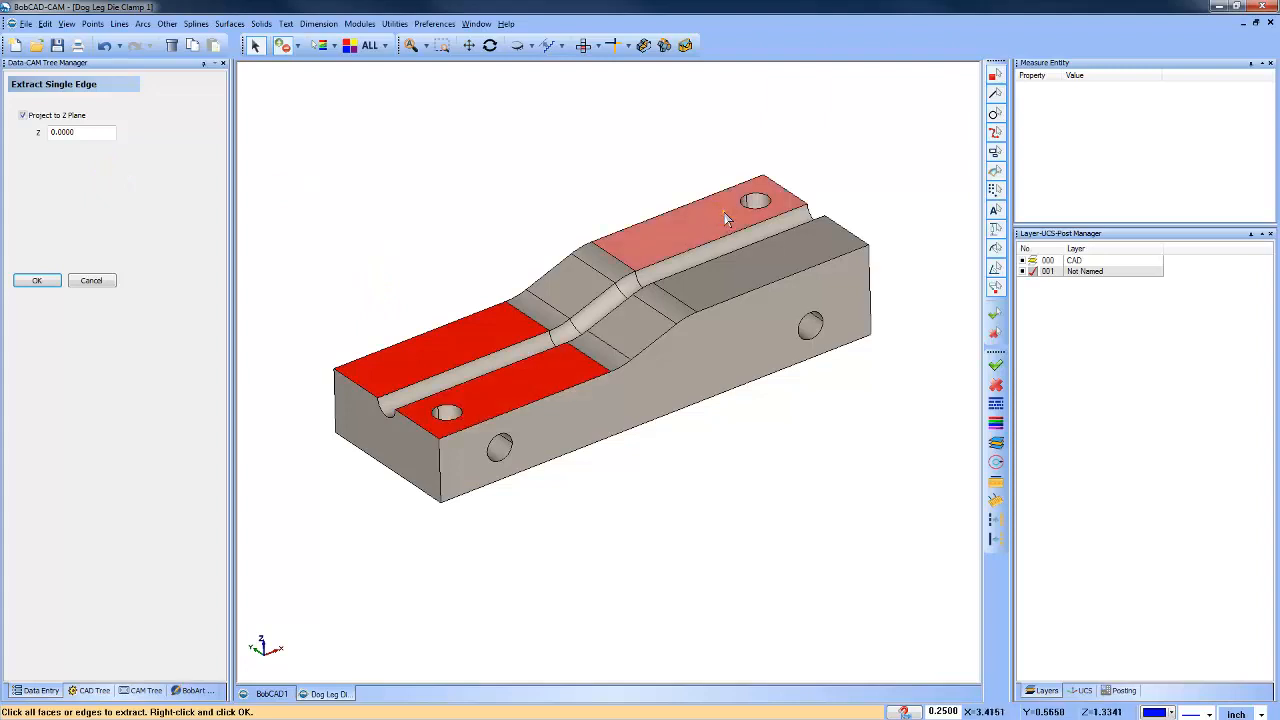
pyautogui.click(720, 214)
pyautogui.click(774, 262)
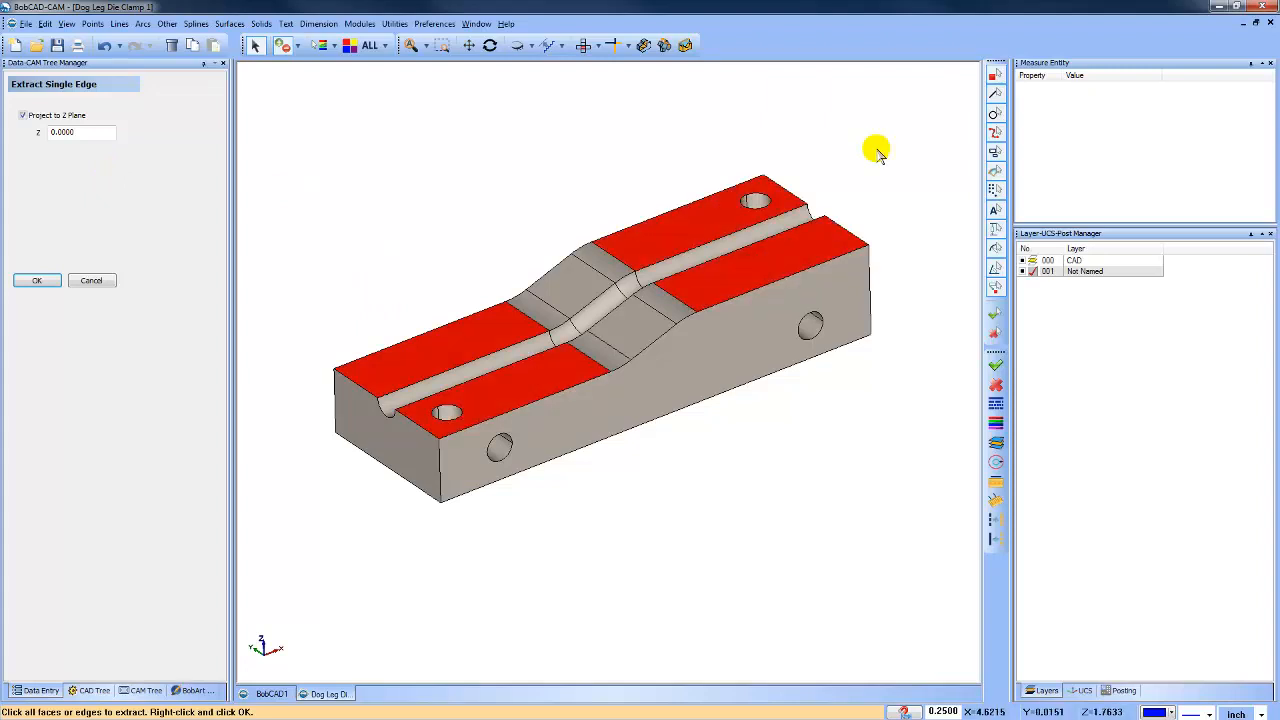
pyautogui.click(877, 150)
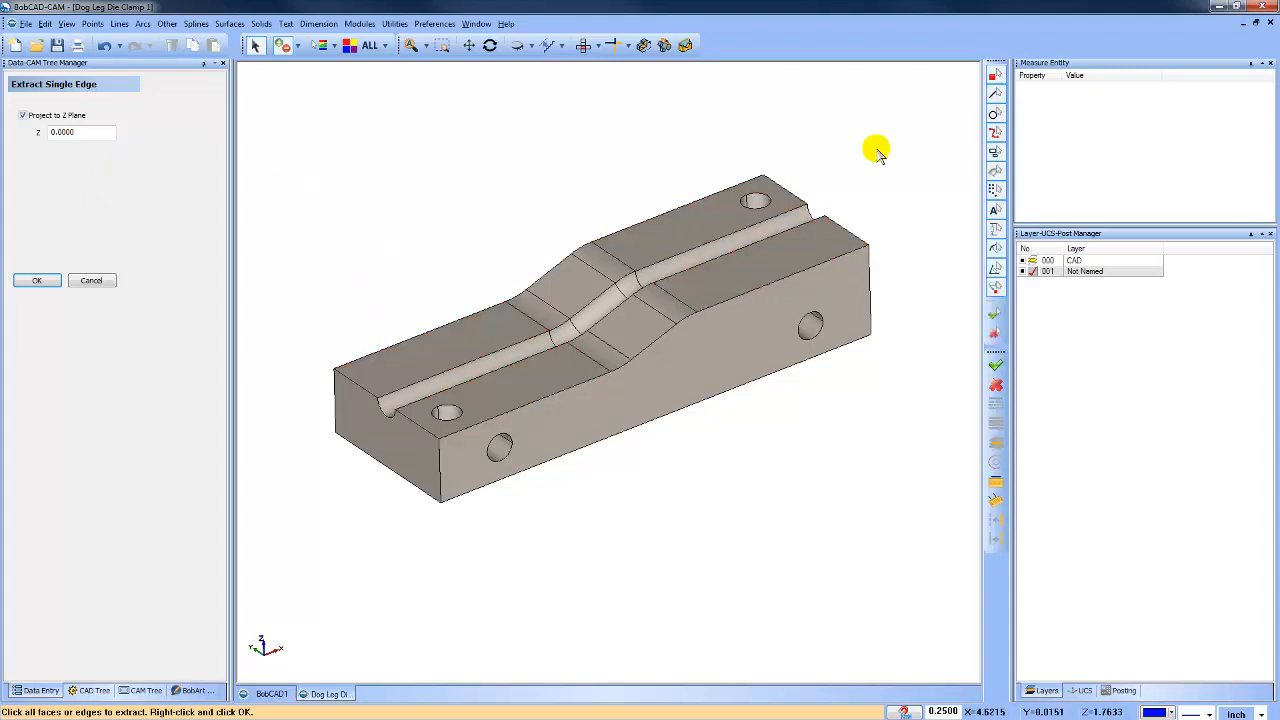
pyautogui.click(110, 280)
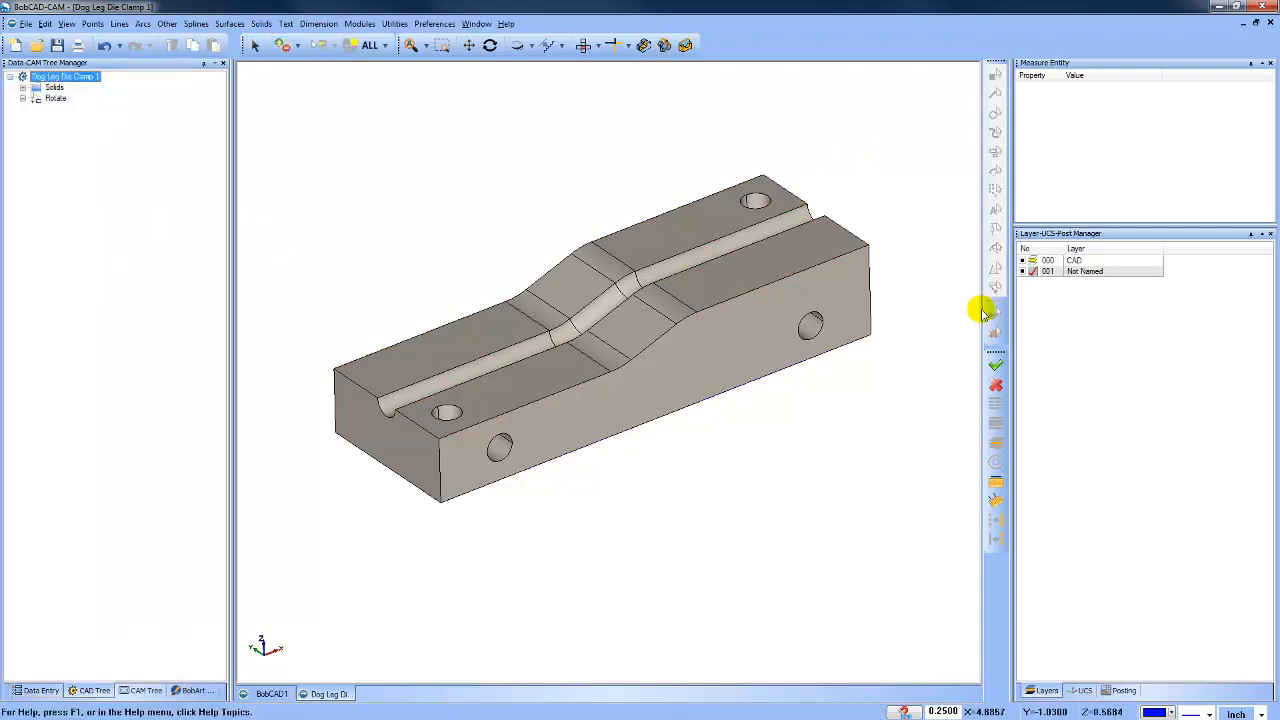
# Hide the CAD layer and draw joining lines across the gap between the extracted rectangles at both outer ends.
pyautogui.click(1030, 261)
pyautogui.click(585, 46)
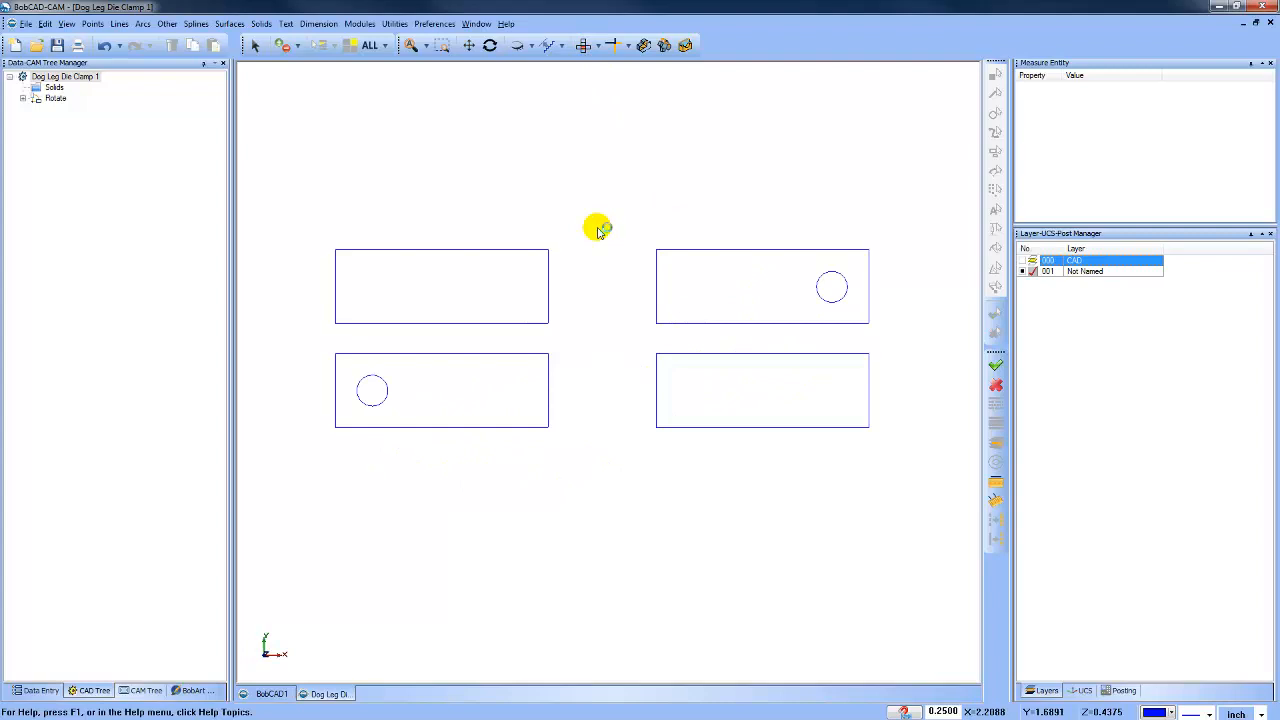
pyautogui.click(119, 24)
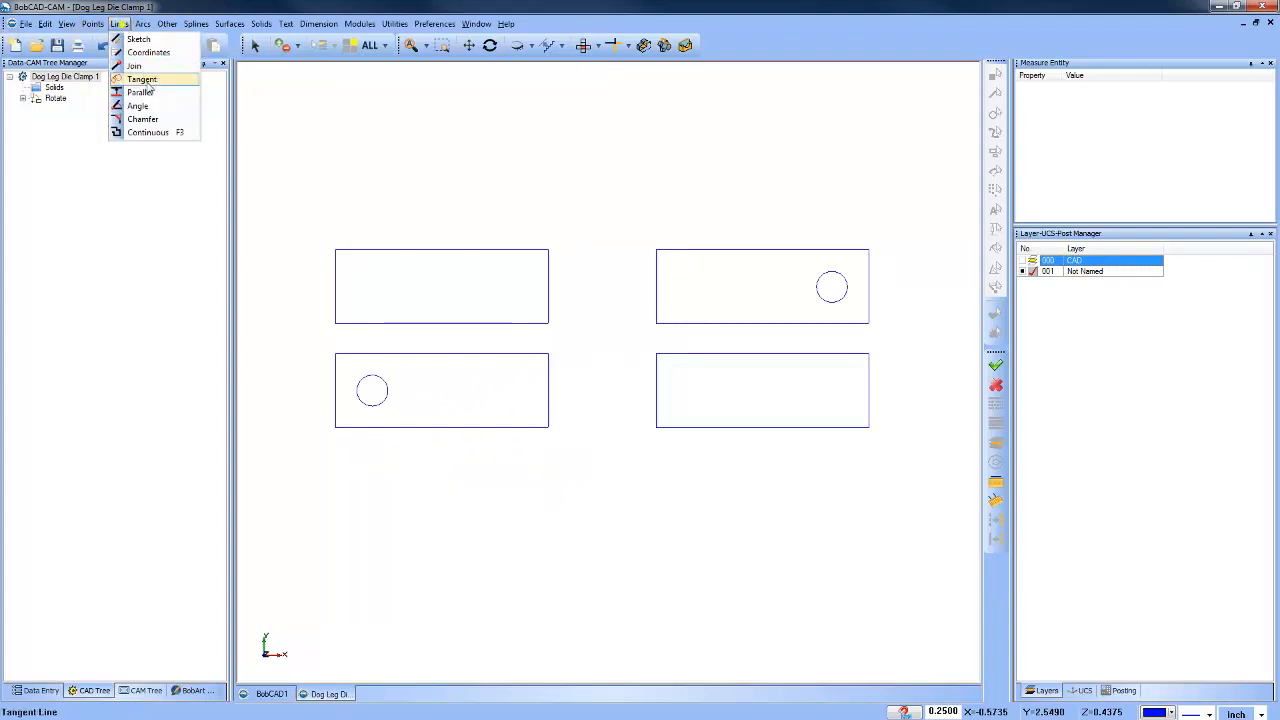
pyautogui.click(150, 66)
pyautogui.click(341, 324)
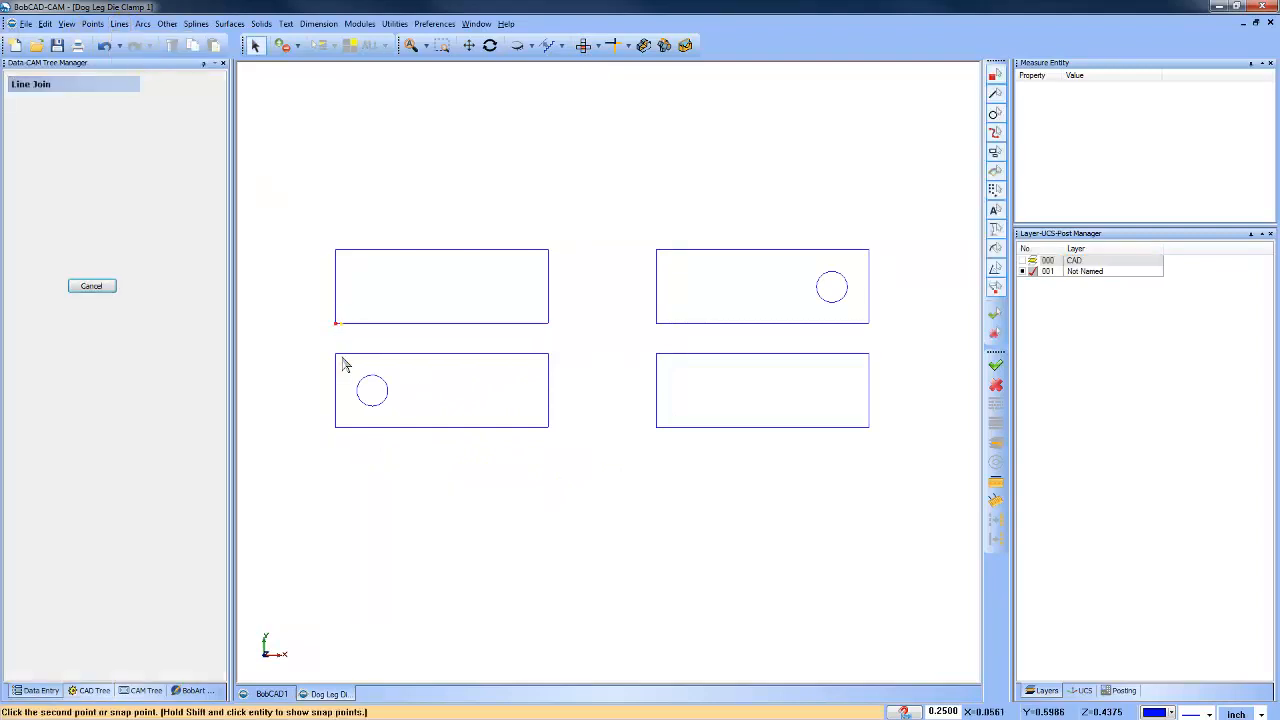
pyautogui.click(338, 354)
pyautogui.click(866, 326)
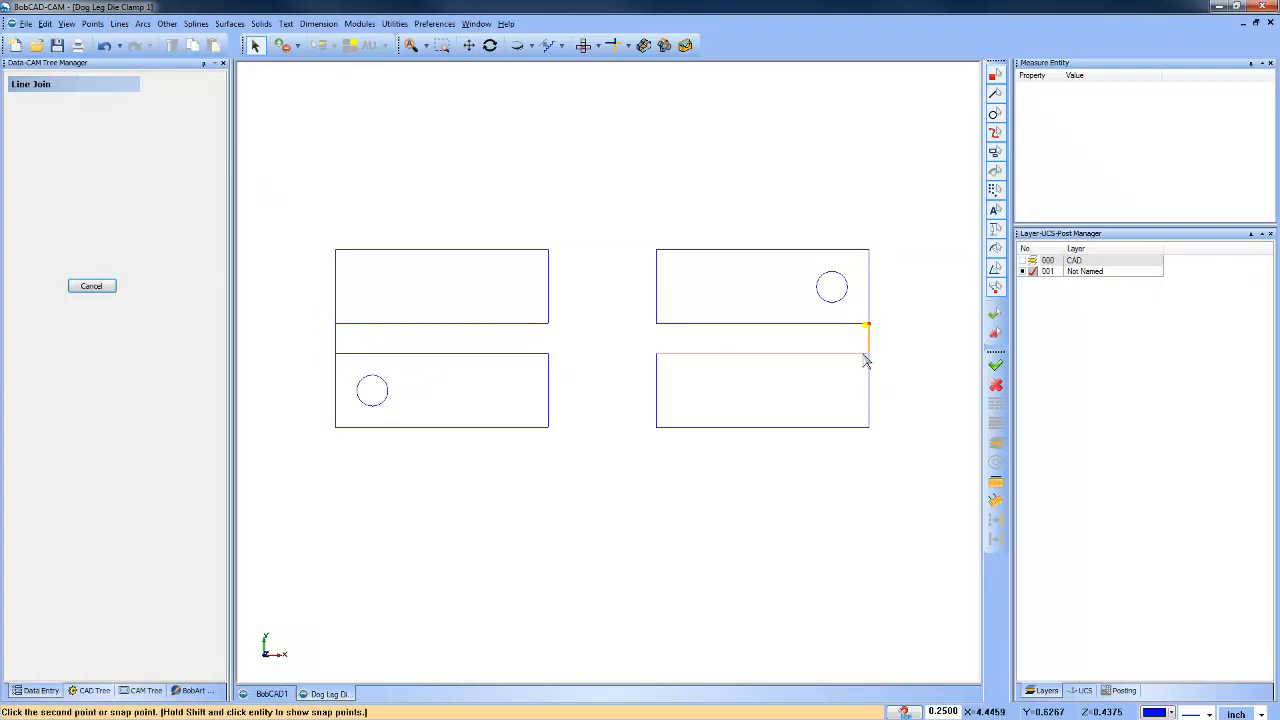
pyautogui.click(866, 354)
# Join the midpoints of the two short end lines with a centerline running the full length of the part.
pyautogui.click(119, 24)
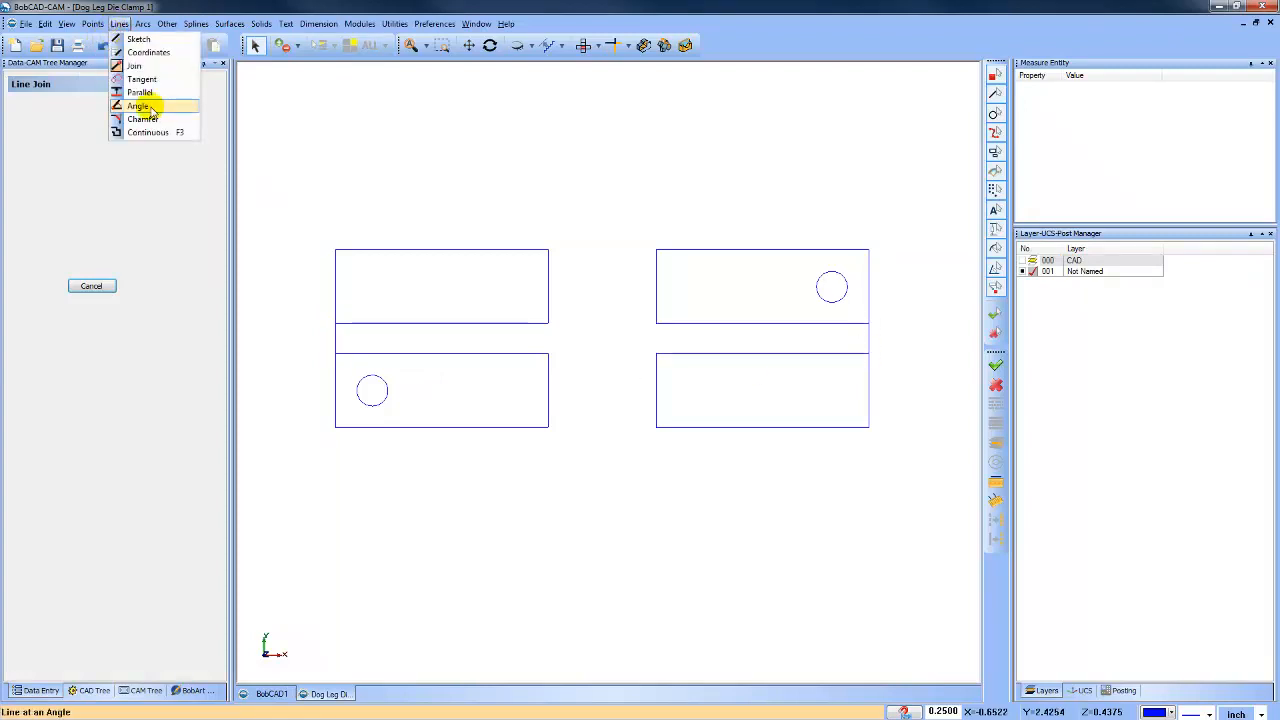
pyautogui.click(149, 67)
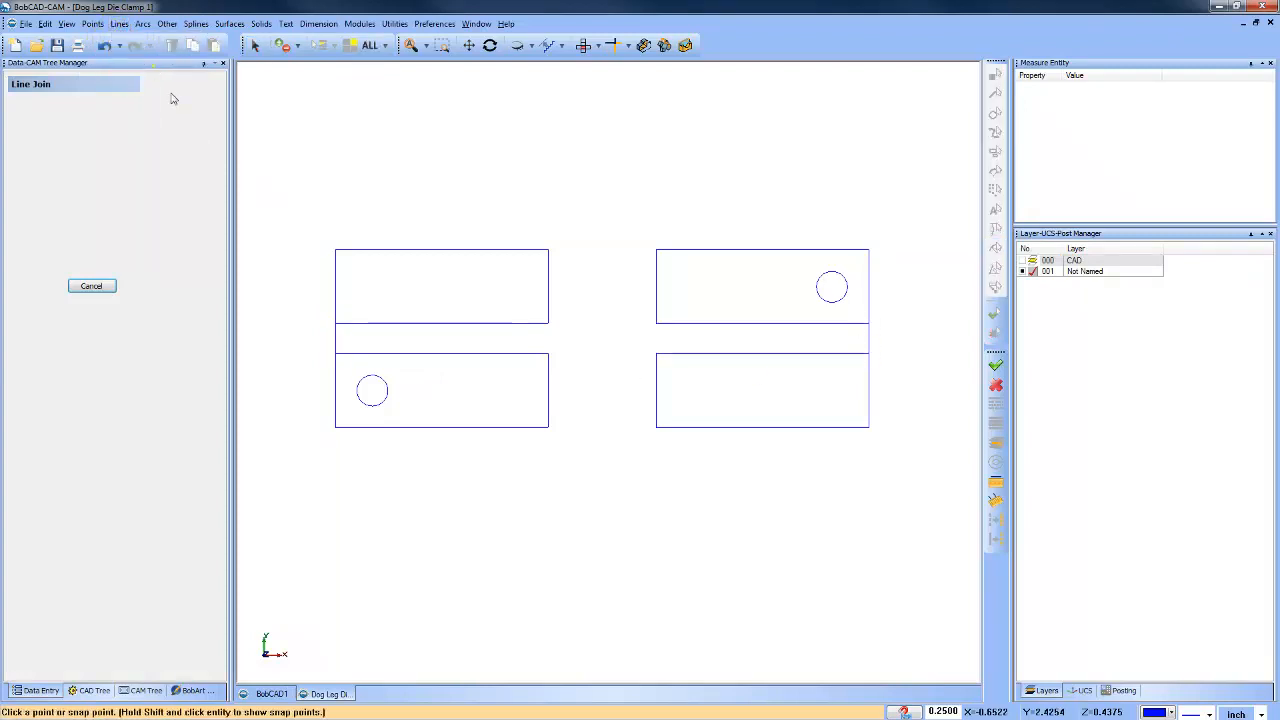
pyautogui.click(337, 340)
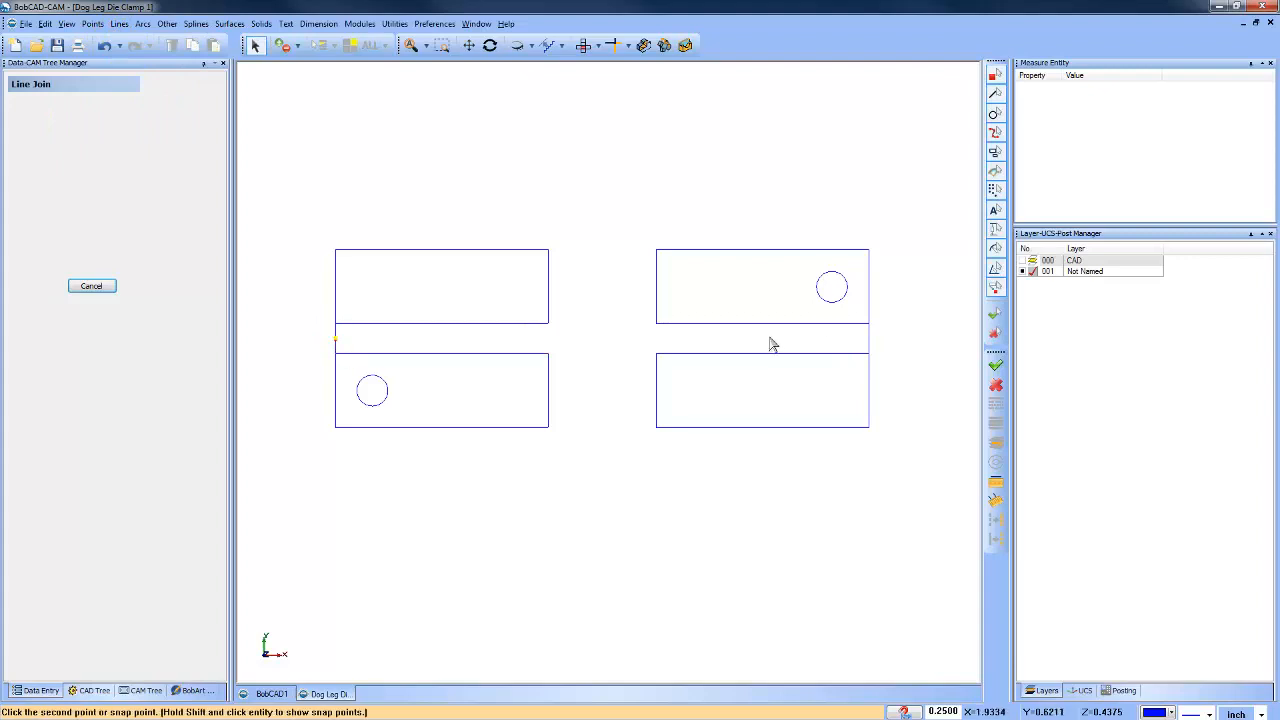
pyautogui.click(868, 339)
pyautogui.rightClick(620, 176)
pyautogui.click(650, 199)
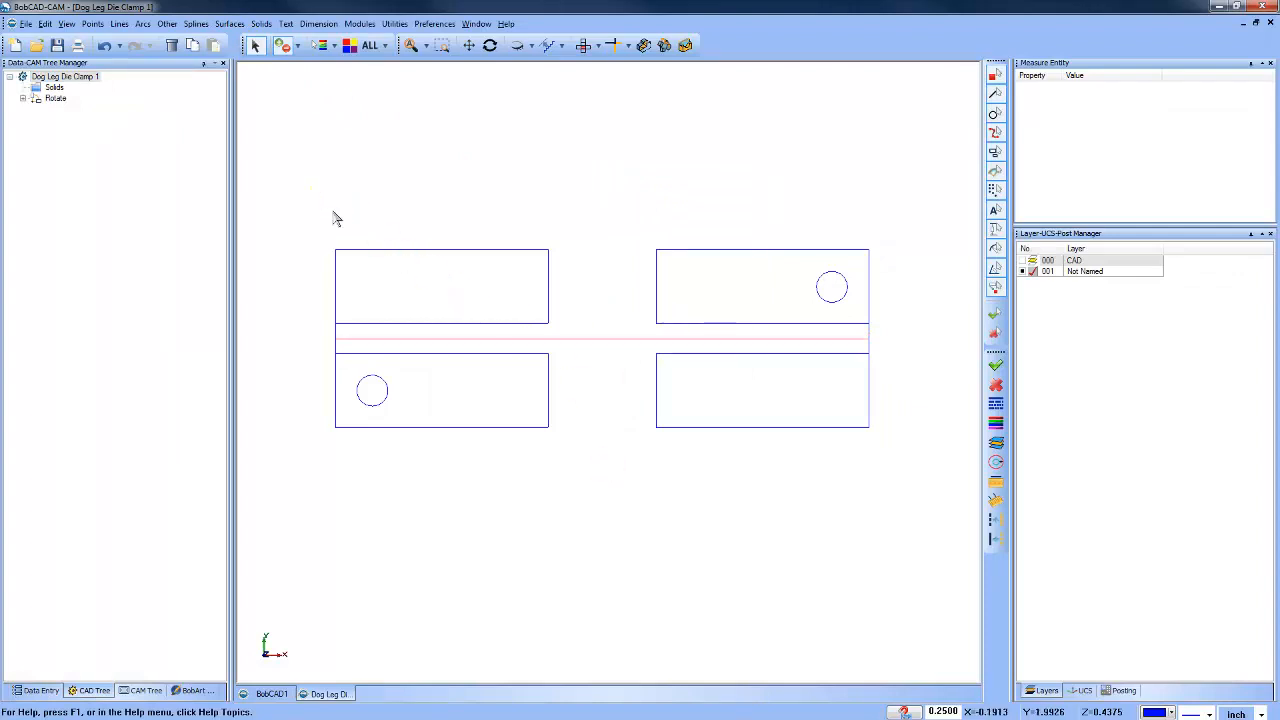
# Delete all extracted edges and helper lines, keeping only the centerline.
pyautogui.moveTo(309, 187)
pyautogui.mouseDown()
pyautogui.moveTo(823, 491)
pyautogui.moveTo(883, 487)
pyautogui.mouseUp()
pyautogui.press('Delete')
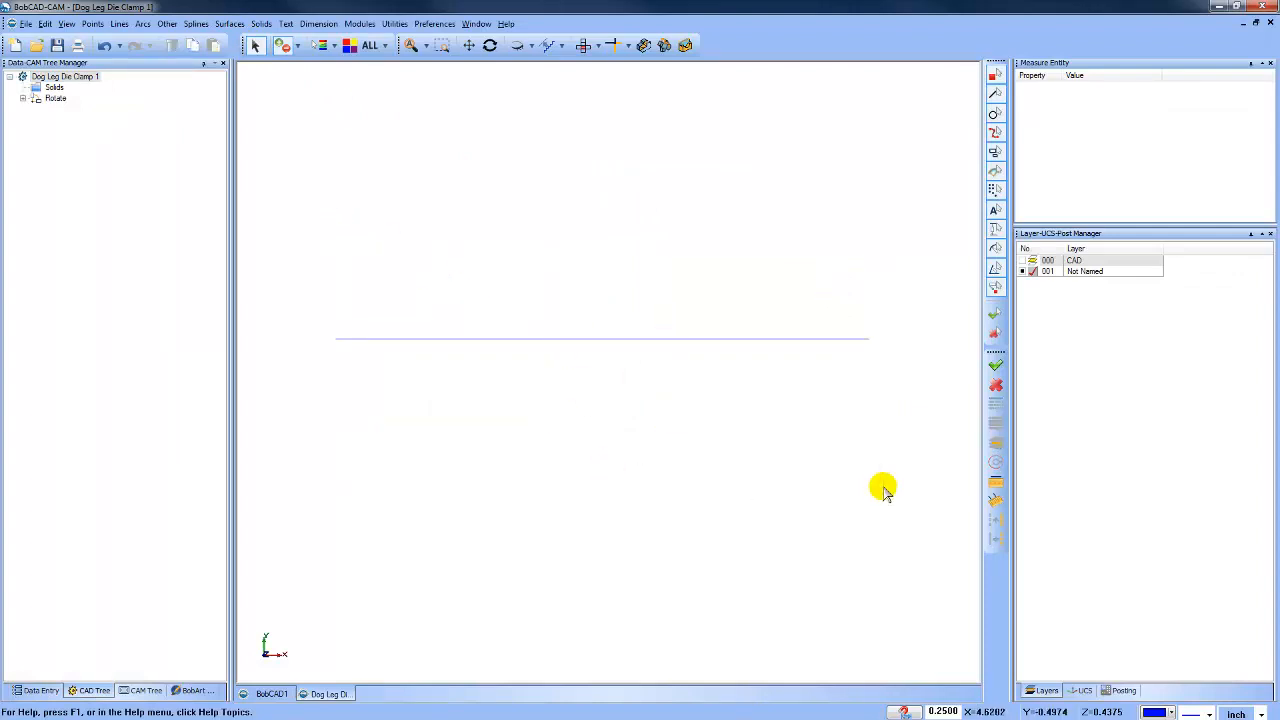
pyautogui.moveTo(605, 491); pyautogui.dragTo(688, 487, button='middle')
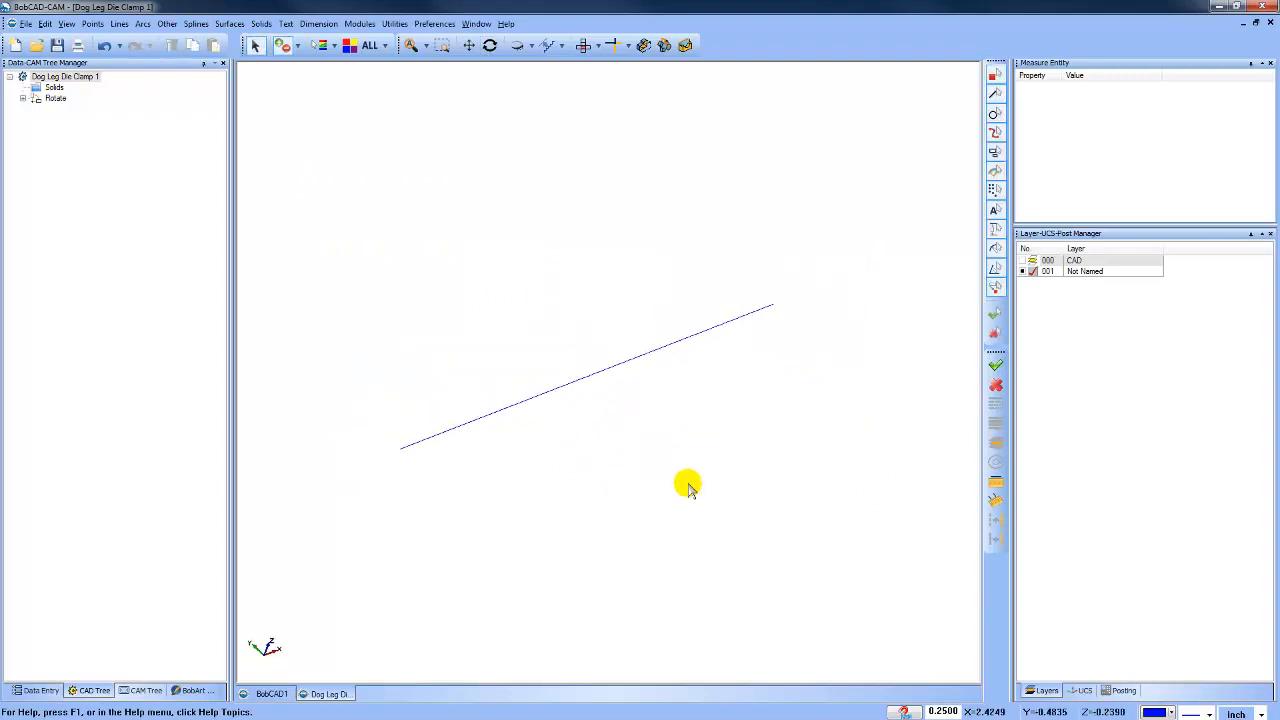
# Make the CAD layer visible and active, and display the centerline's layer together with the solid.
pyautogui.click(1023, 261)
pyautogui.click(1024, 261)
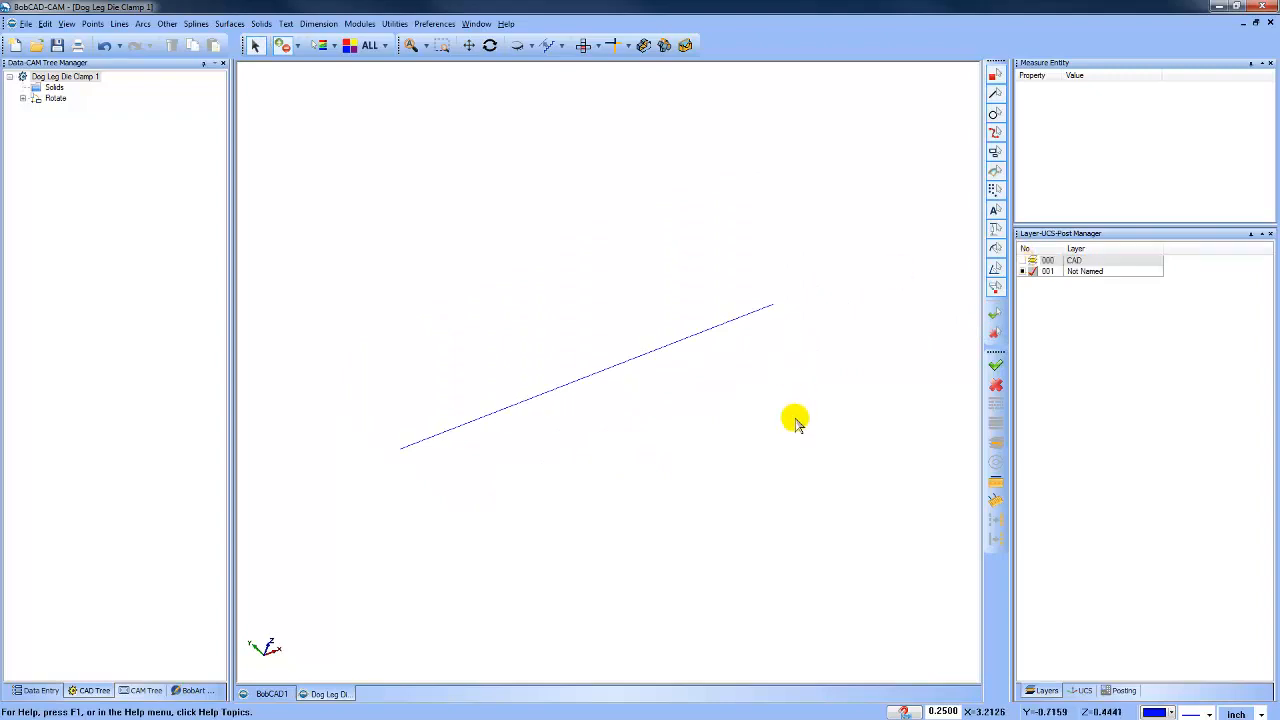
pyautogui.moveTo(794, 420)
pyautogui.mouseDown(button='middle')
pyautogui.moveTo(794, 389)
pyautogui.moveTo(798, 404)
pyautogui.mouseUp(button='middle')
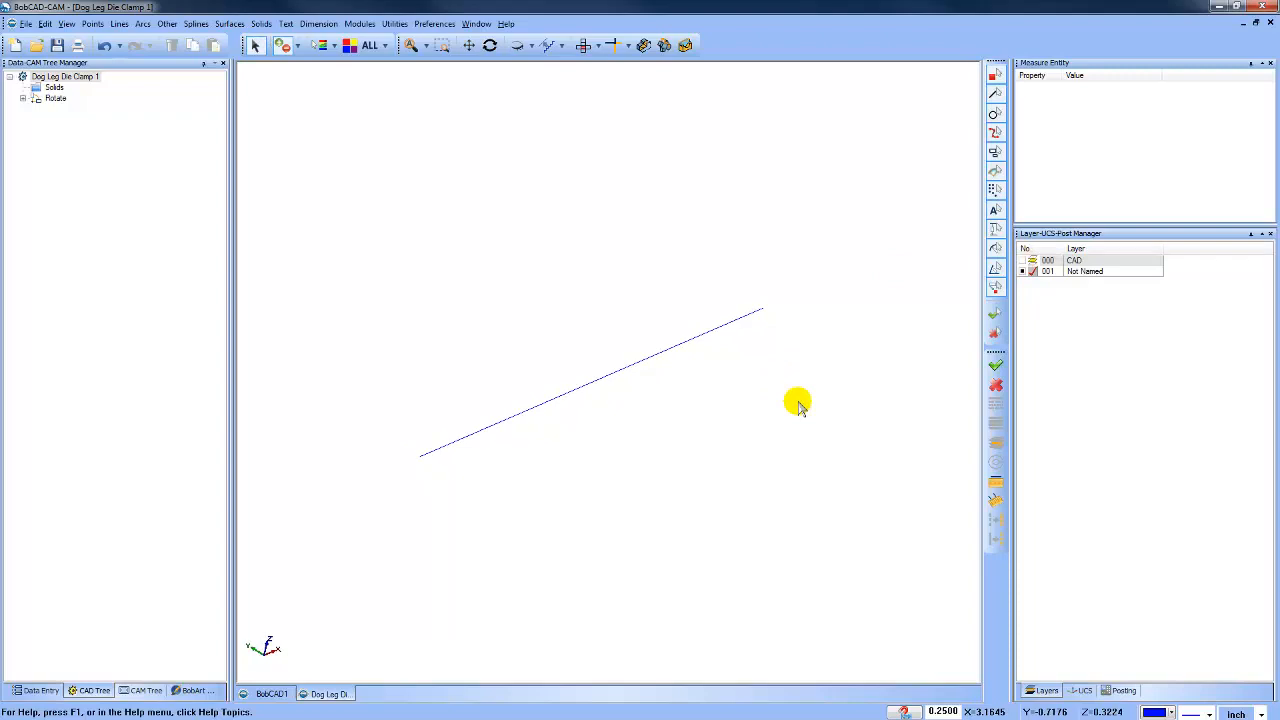
pyautogui.click(1024, 261)
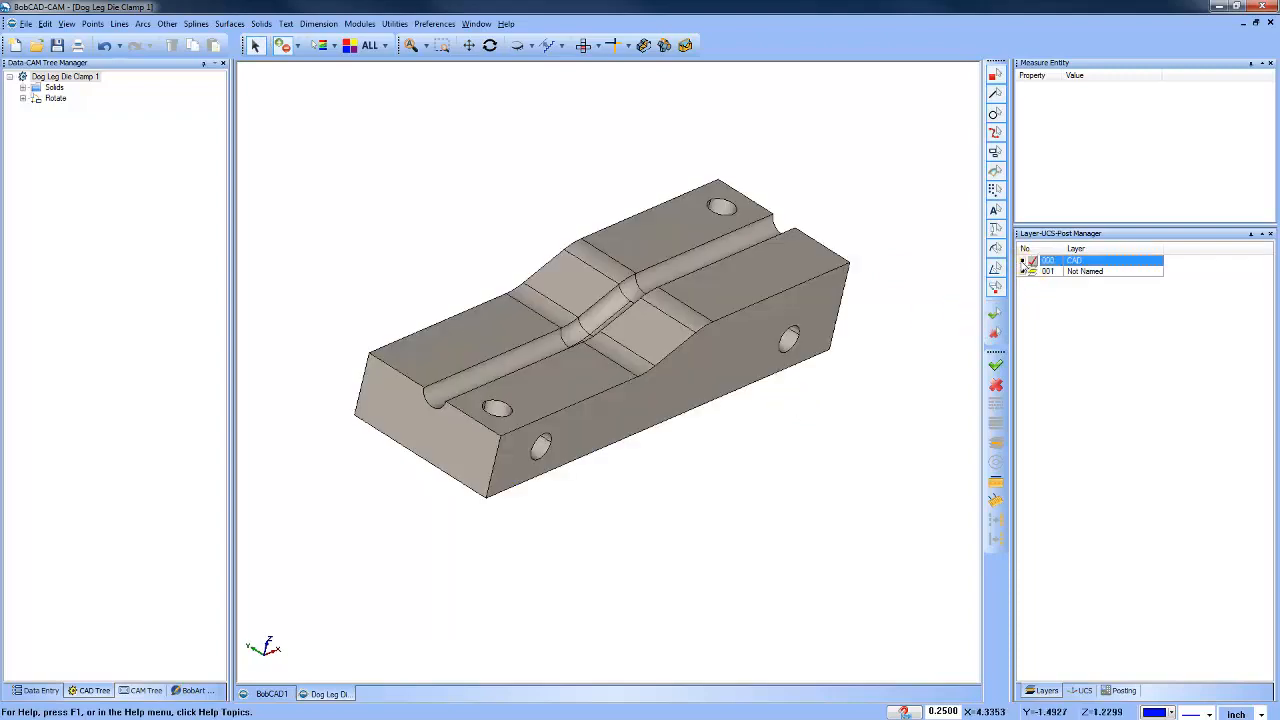
pyautogui.click(1024, 271)
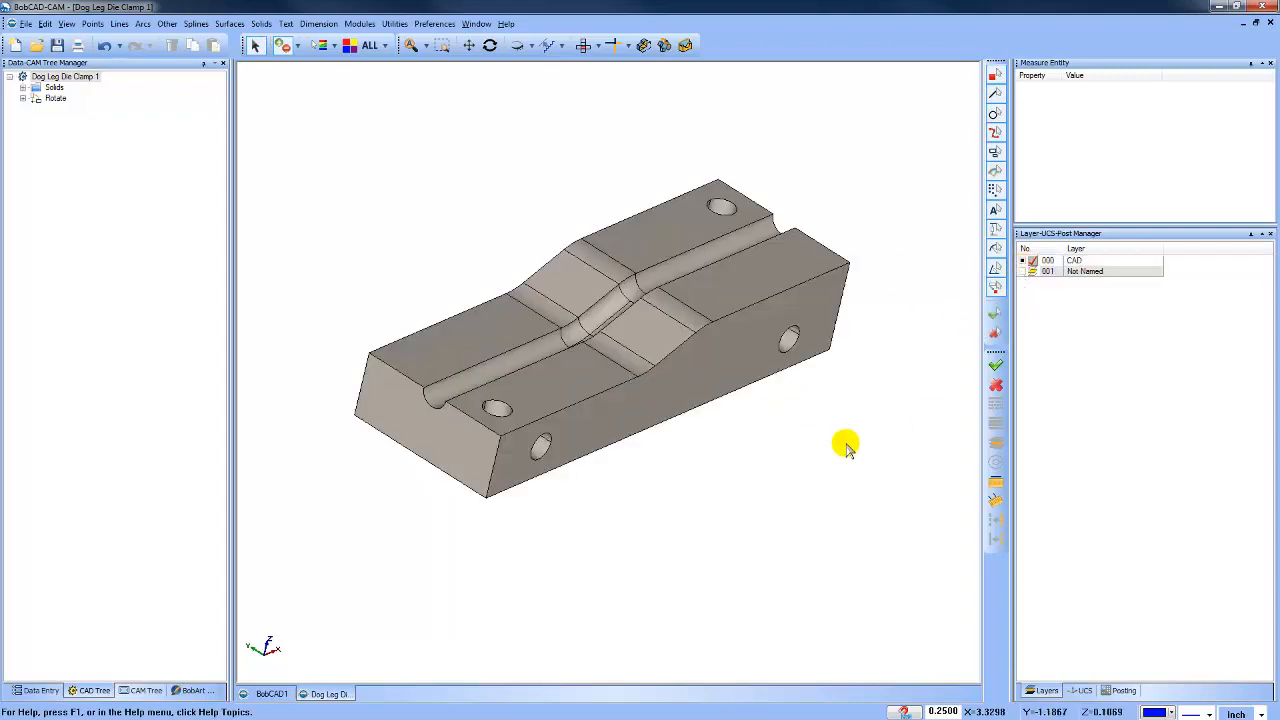
pyautogui.moveTo(846, 443); pyautogui.dragTo(736, 485, button='middle')
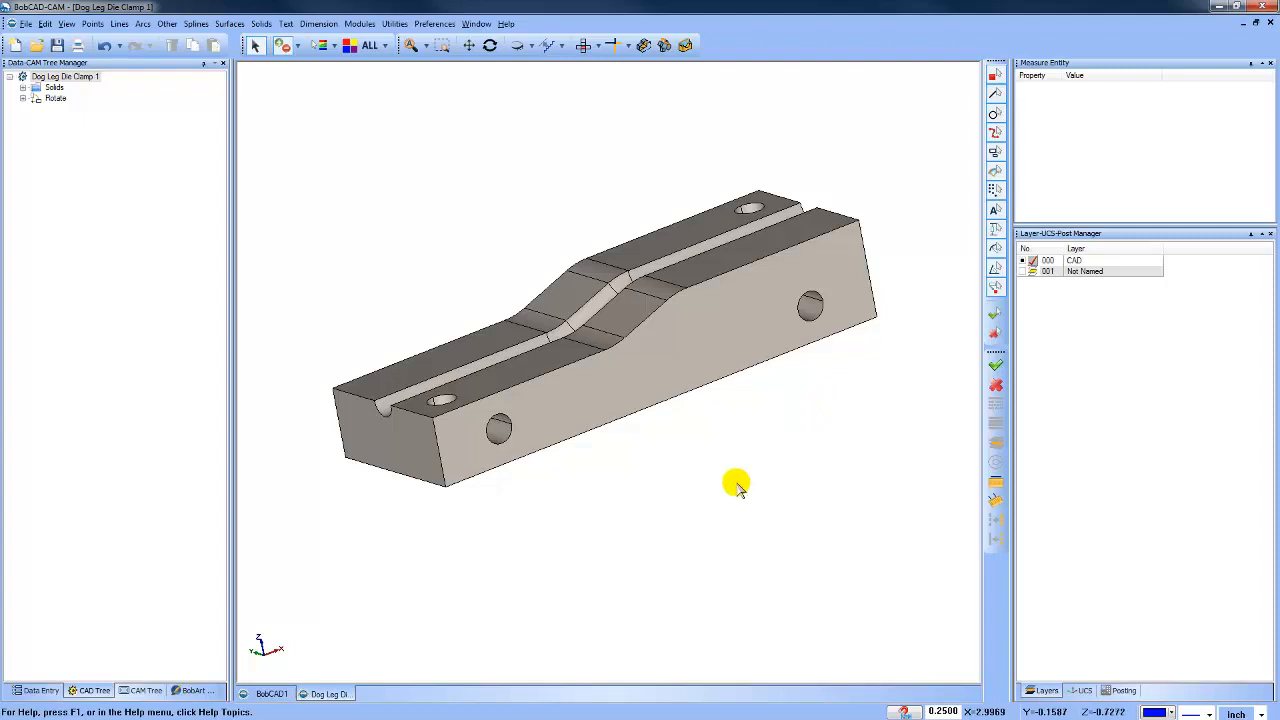
pyautogui.click(1025, 271)
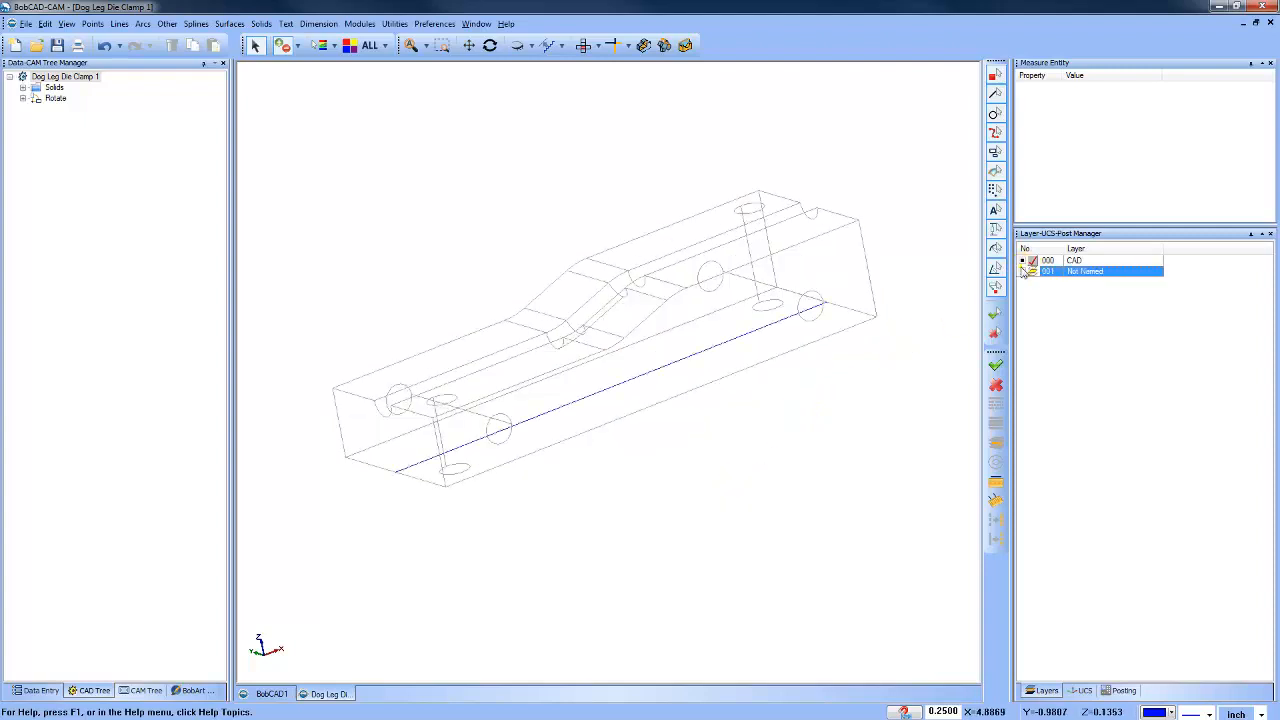
# Translate the centerline straight up by 1.5000 in Z so it sits above the part.
pyautogui.click(395, 24)
pyautogui.click(444, 81)
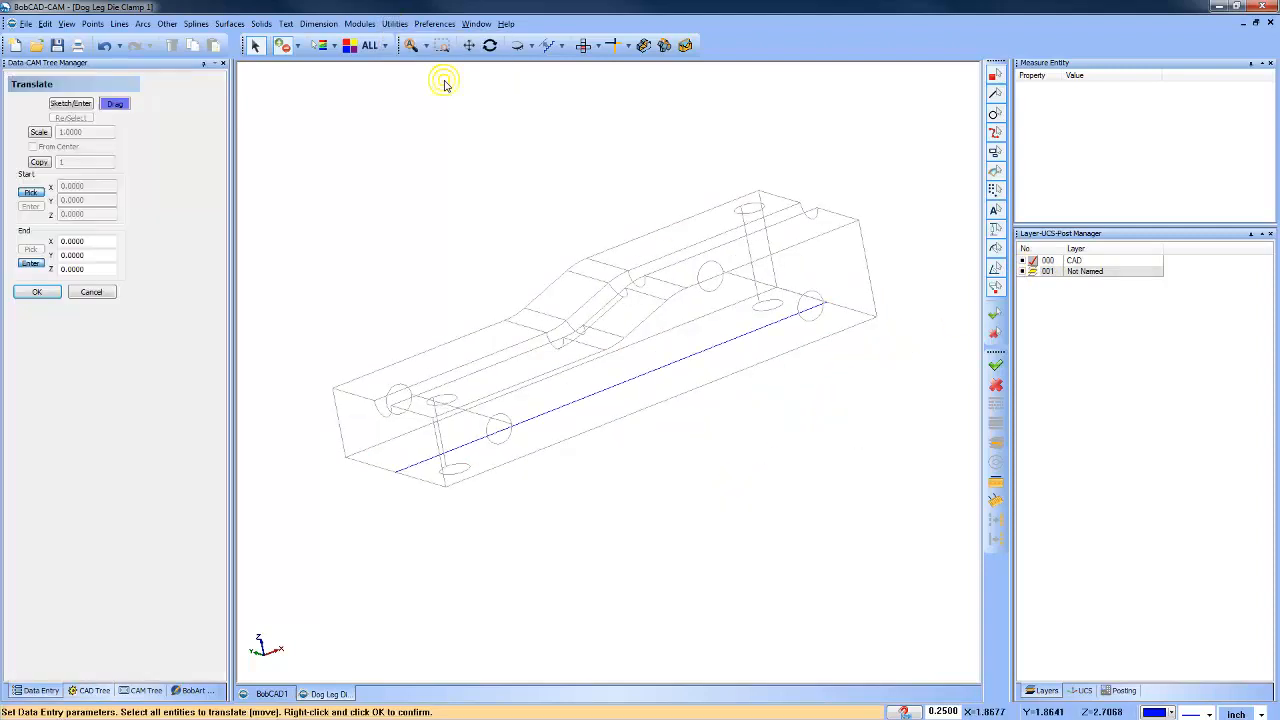
pyautogui.click(603, 389)
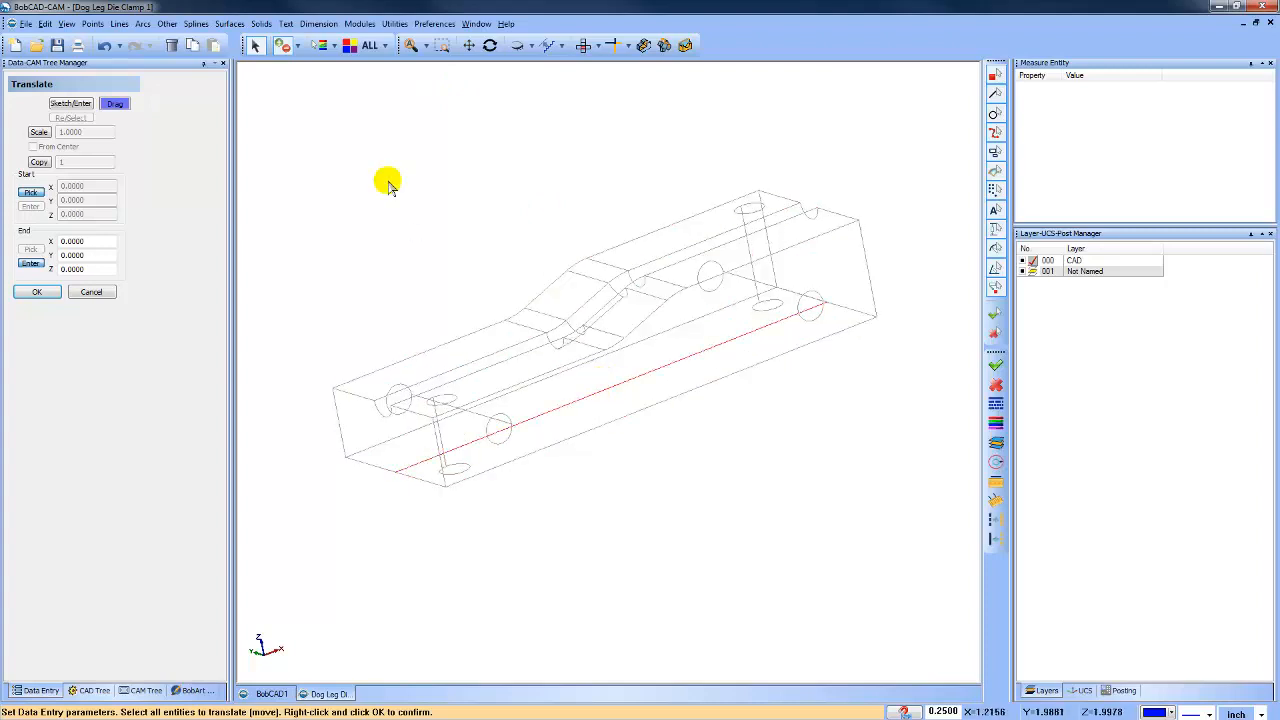
pyautogui.rightClick(388, 181)
pyautogui.moveTo(597, 312); pyautogui.dragTo(582, 219)
pyautogui.click(38, 292)
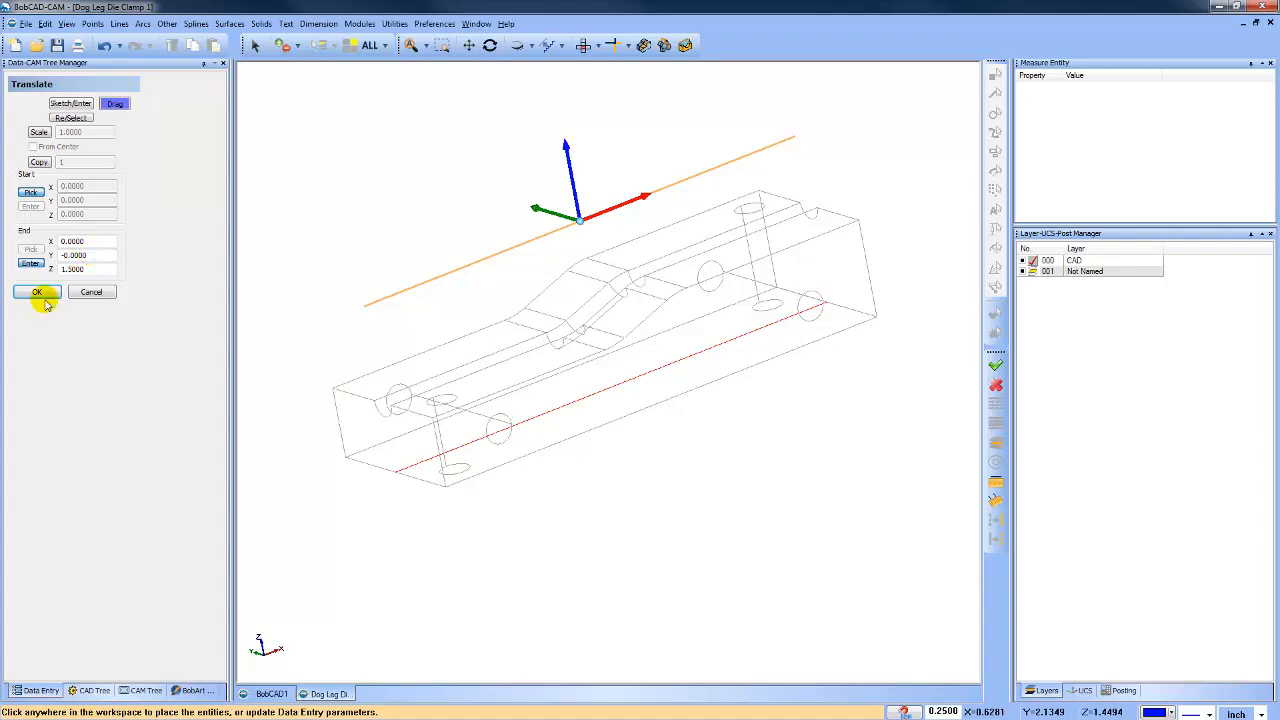
pyautogui.moveTo(562, 351); pyautogui.dragTo(736, 445, button='middle')
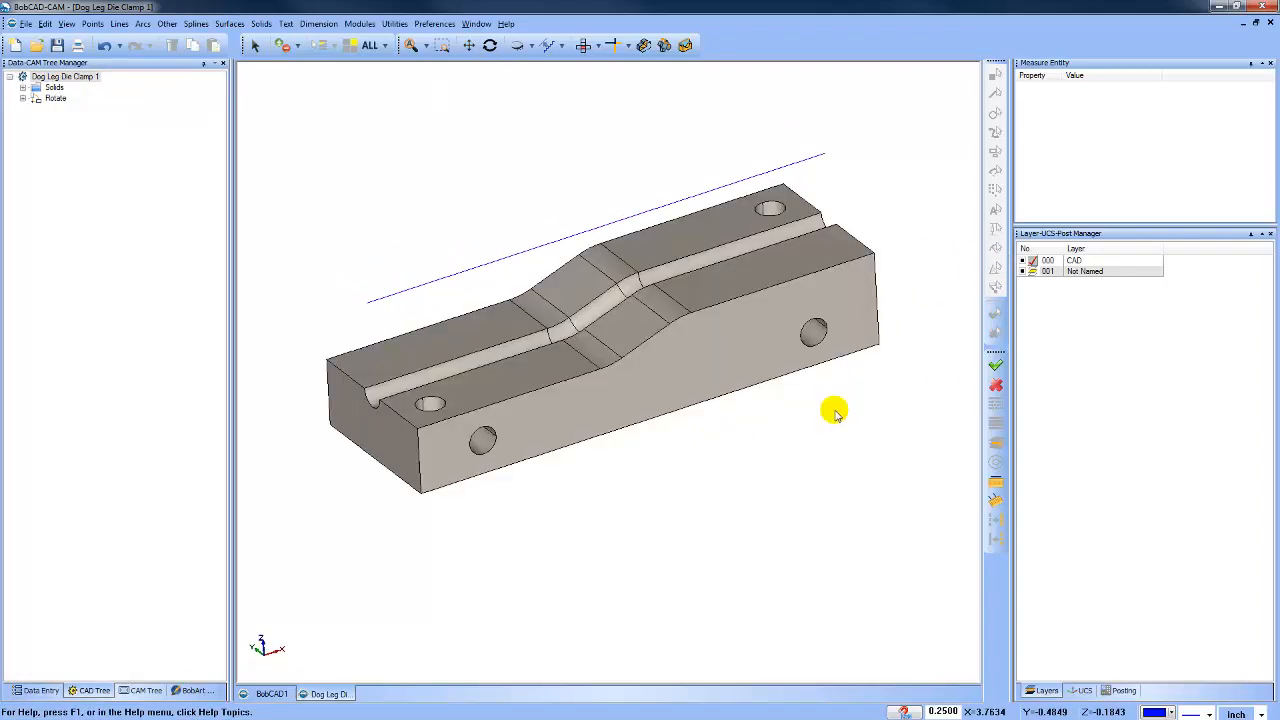
# Add a layer named Stock and make it the active layer.
pyautogui.moveTo(803, 437)
pyautogui.mouseDown(button='middle')
pyautogui.moveTo(851, 437)
pyautogui.moveTo(737, 437)
pyautogui.moveTo(757, 449)
pyautogui.mouseUp(button='middle')
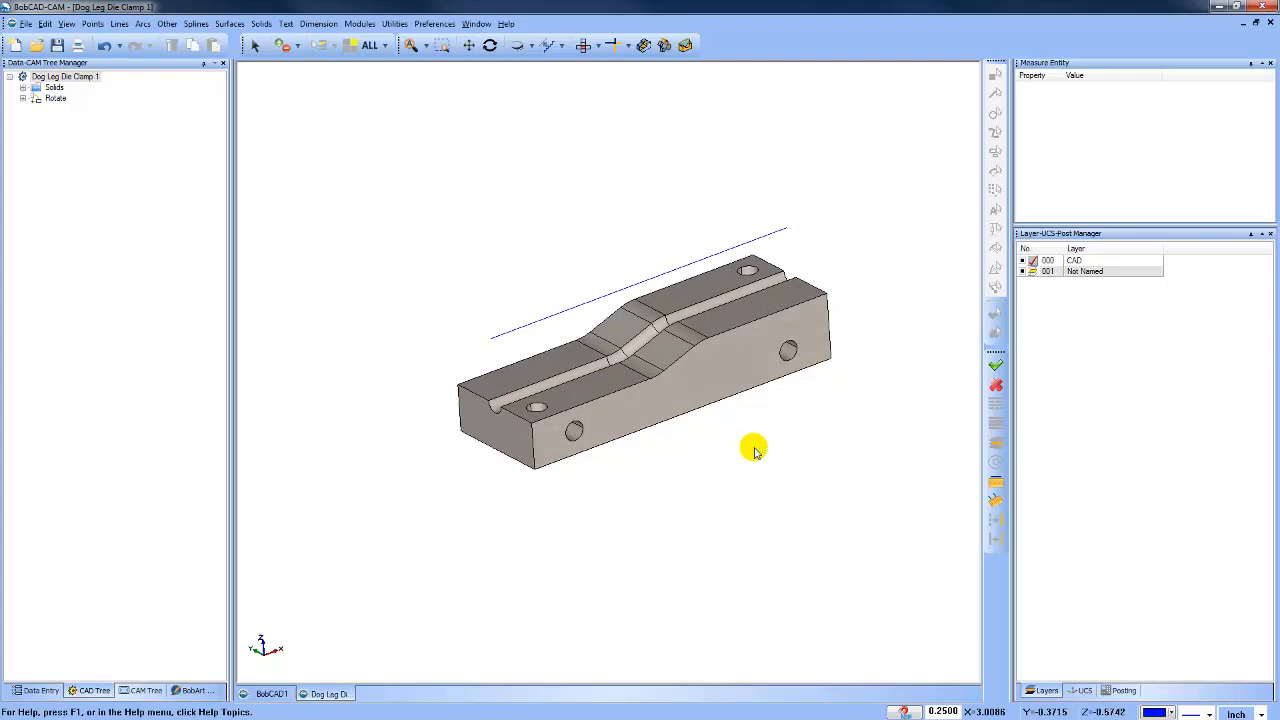
pyautogui.click(1092, 283)
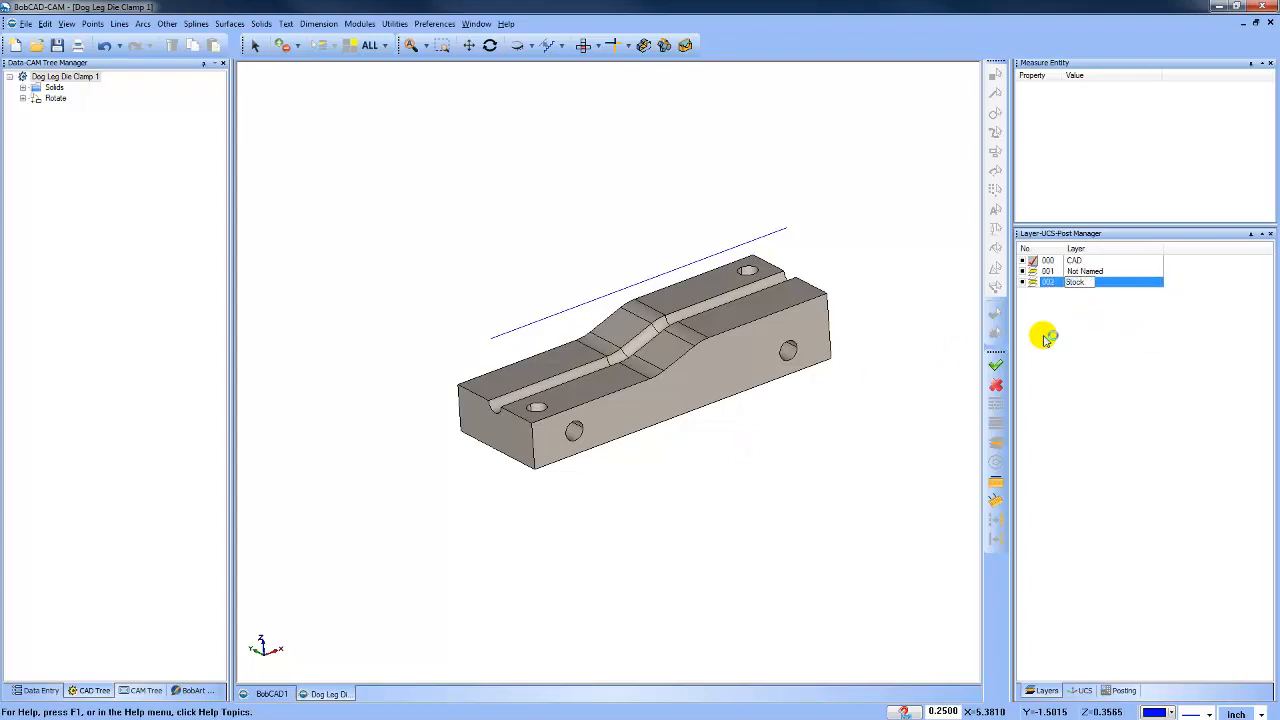
pyautogui.click(1032, 282)
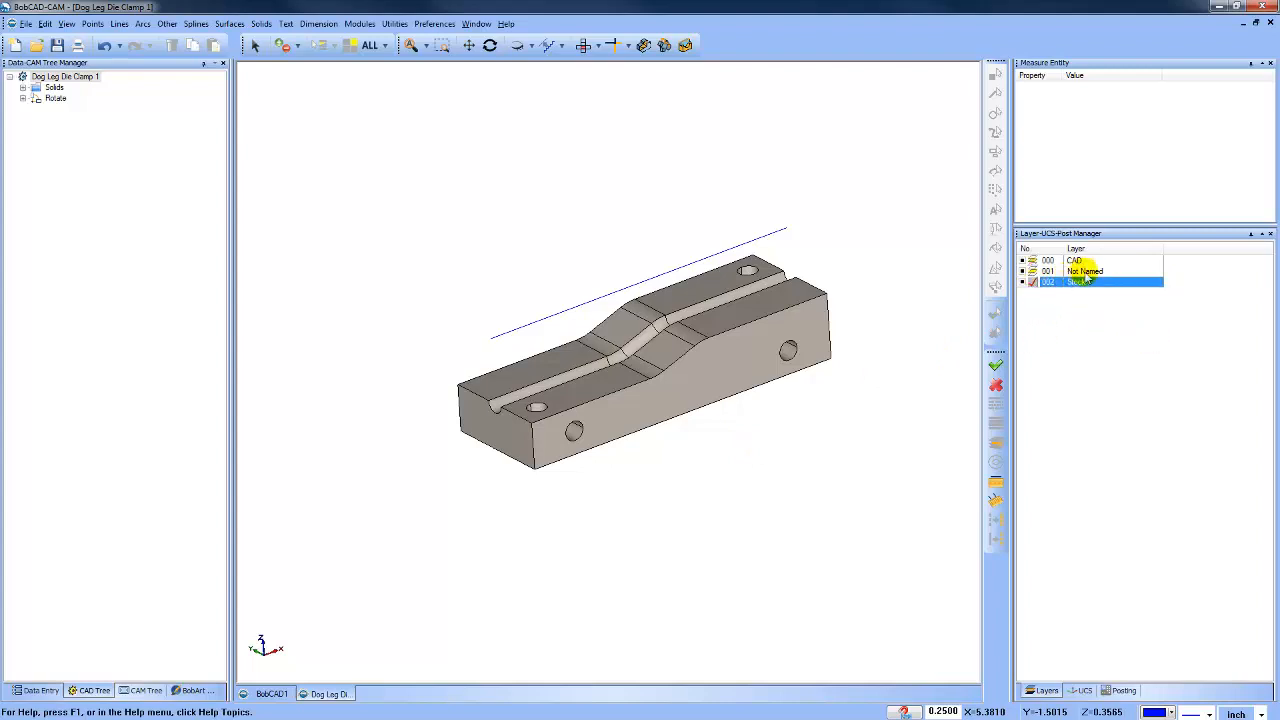
# Rename layer 001 as Projection Curves and hide it.
pyautogui.rightClick(1080, 271)
pyautogui.click(1130, 390)
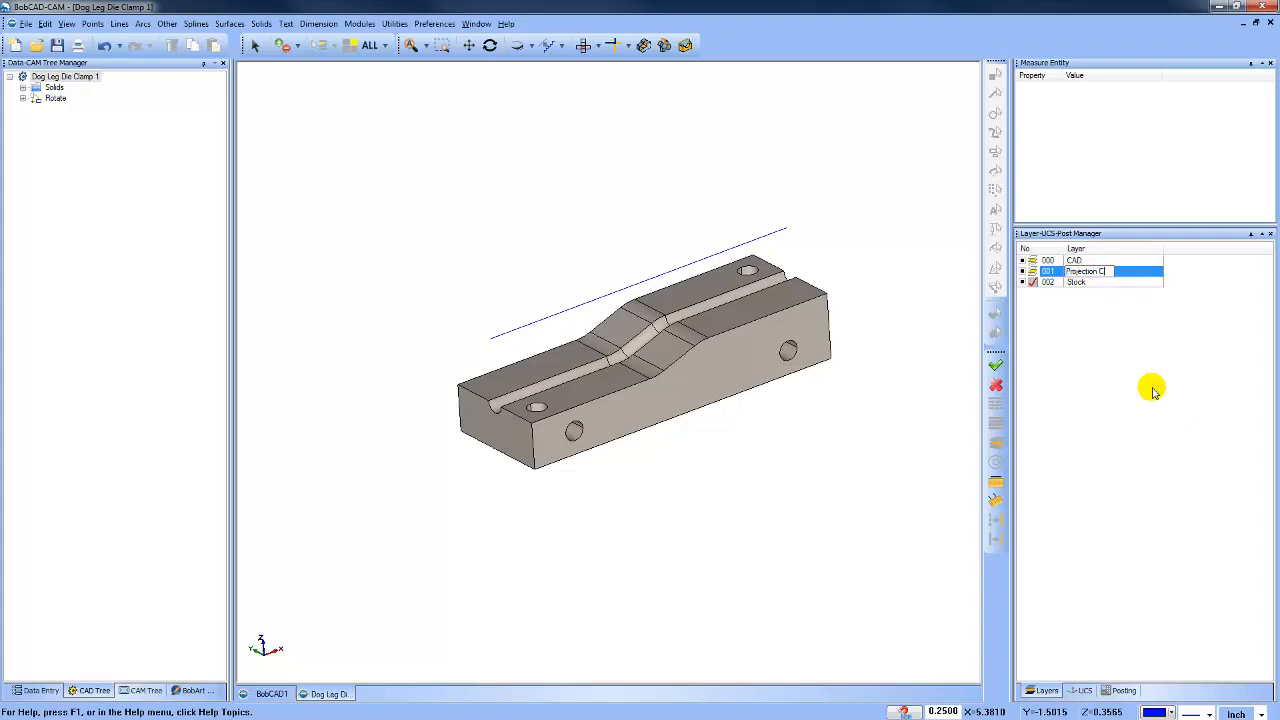
pyautogui.write('Projection Curves')
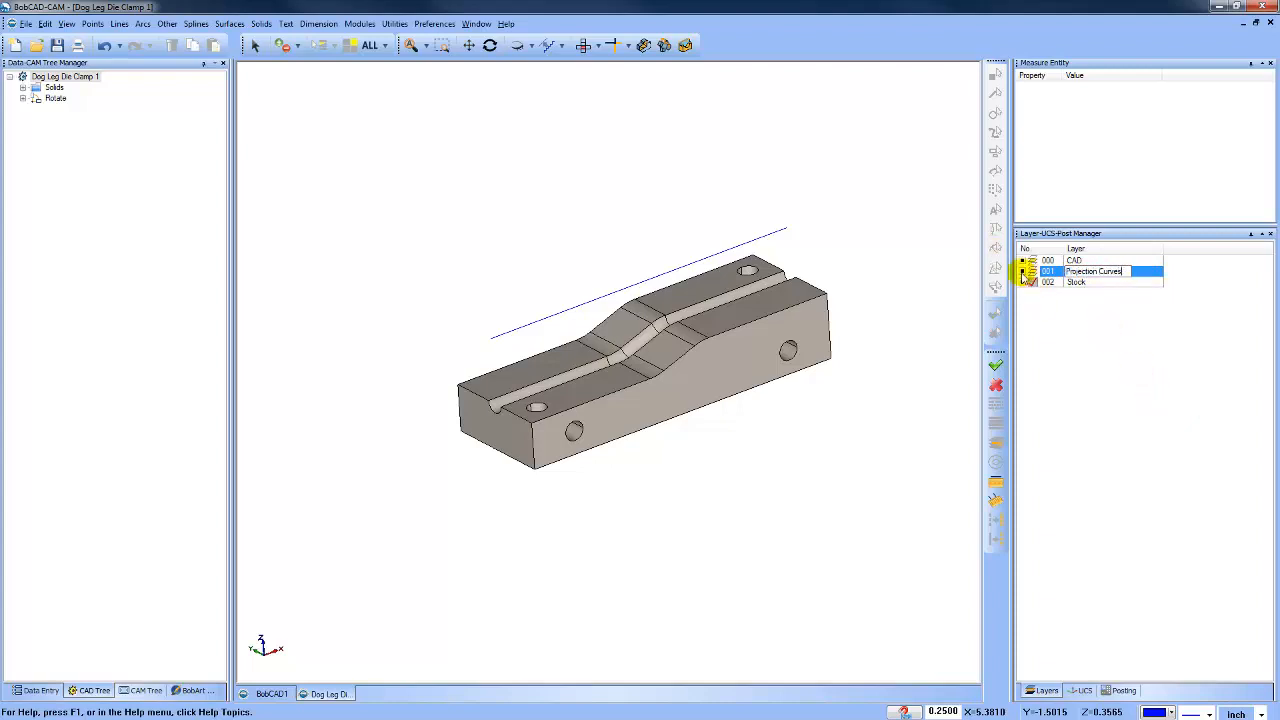
pyautogui.click(1022, 271)
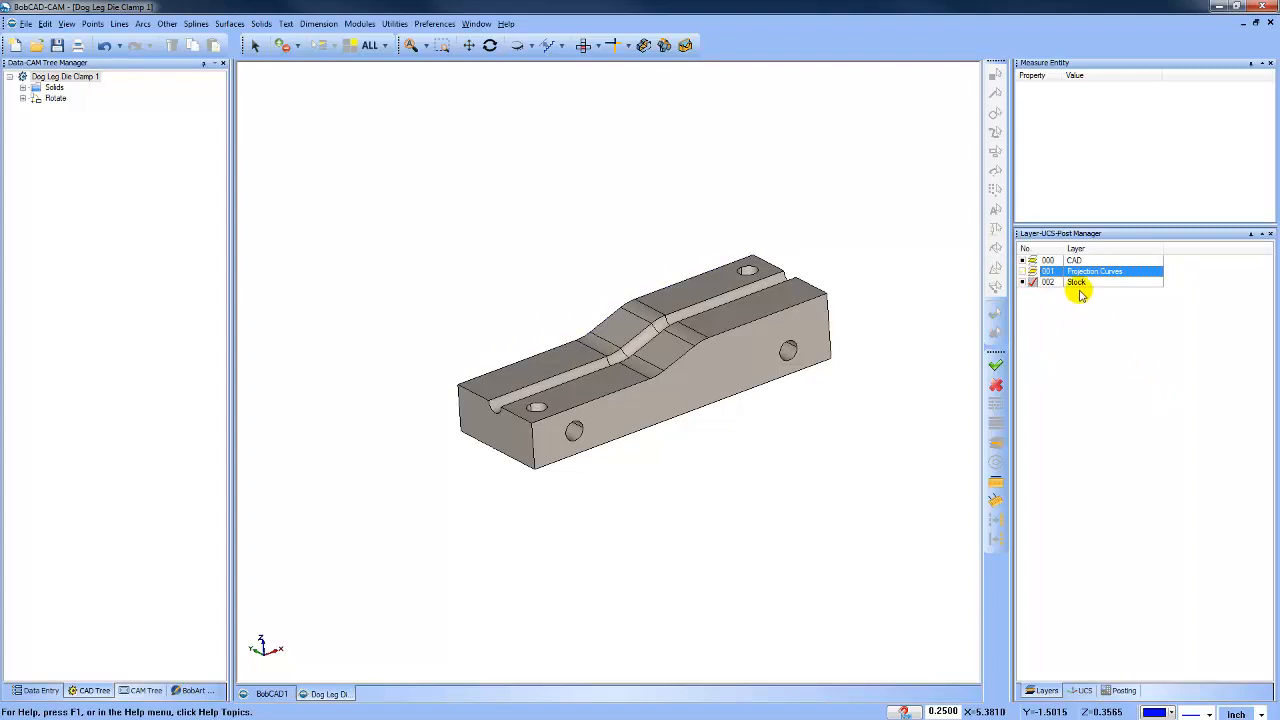
# Extract the edges of the part's long front side face onto the Stock layer, without projecting them to a Z plane.
pyautogui.click(395, 24)
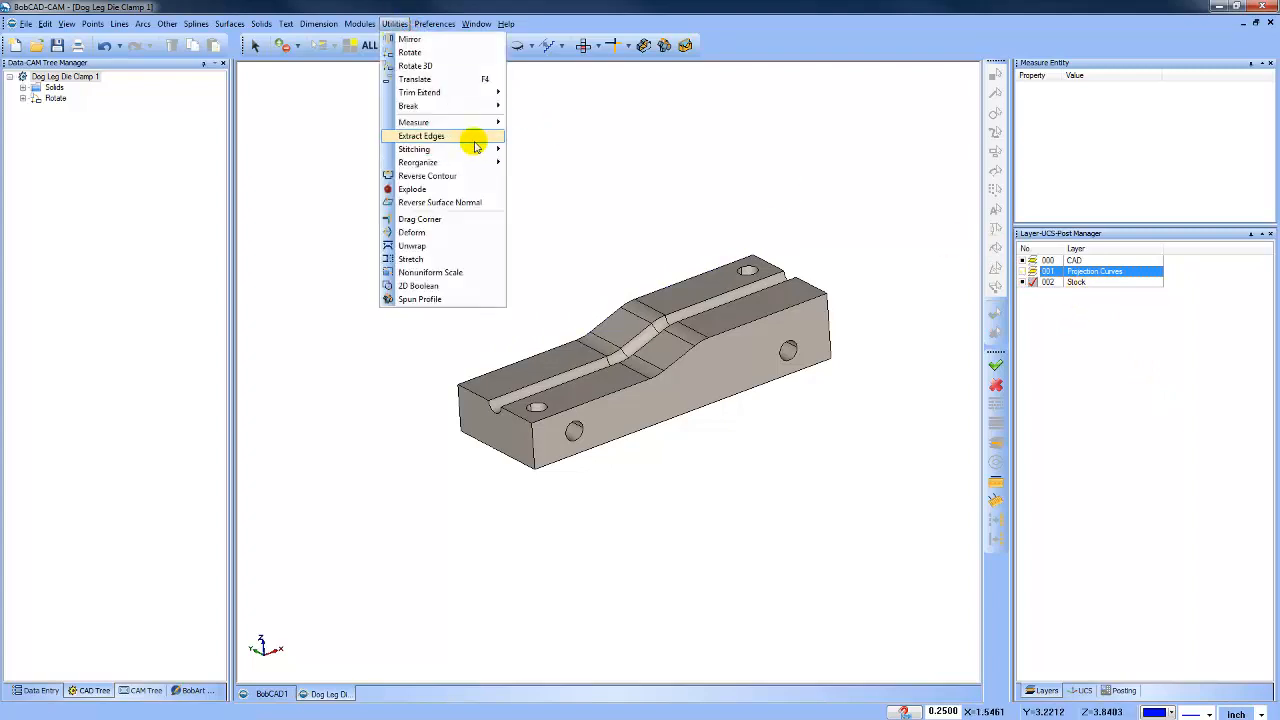
pyautogui.moveTo(474, 137)
pyautogui.click(543, 139)
pyautogui.click(733, 362)
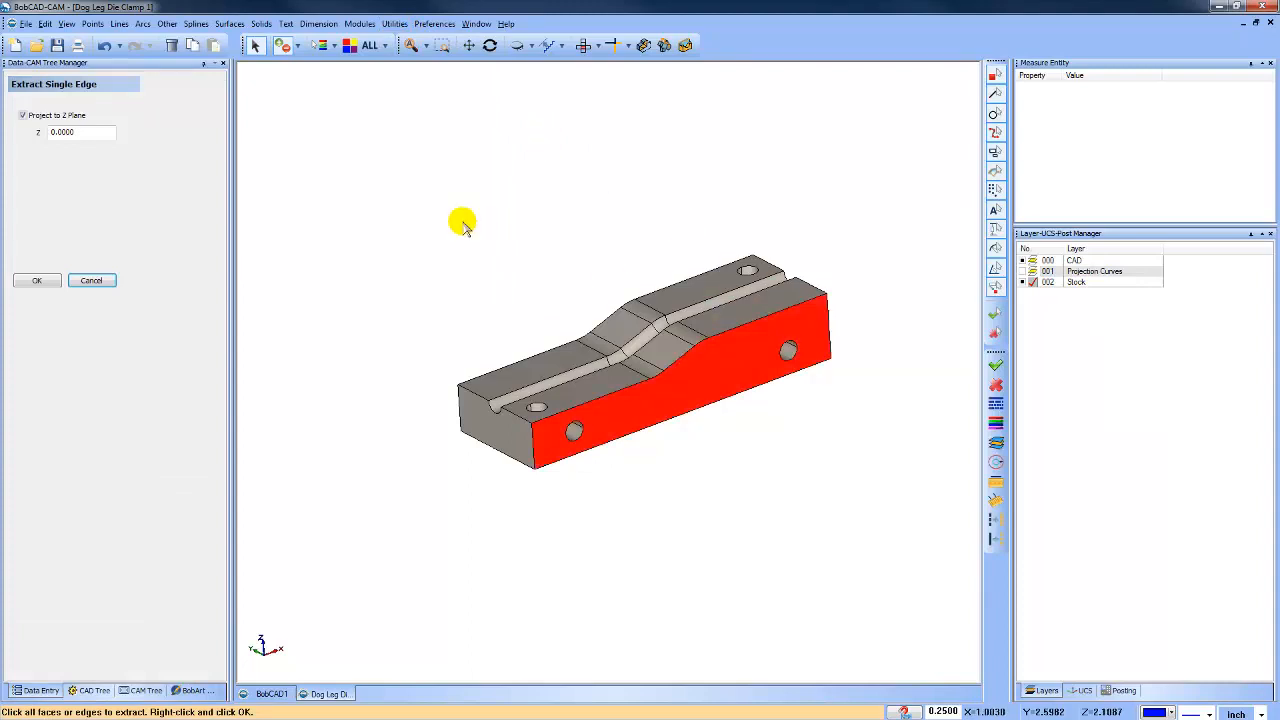
pyautogui.click(22, 115)
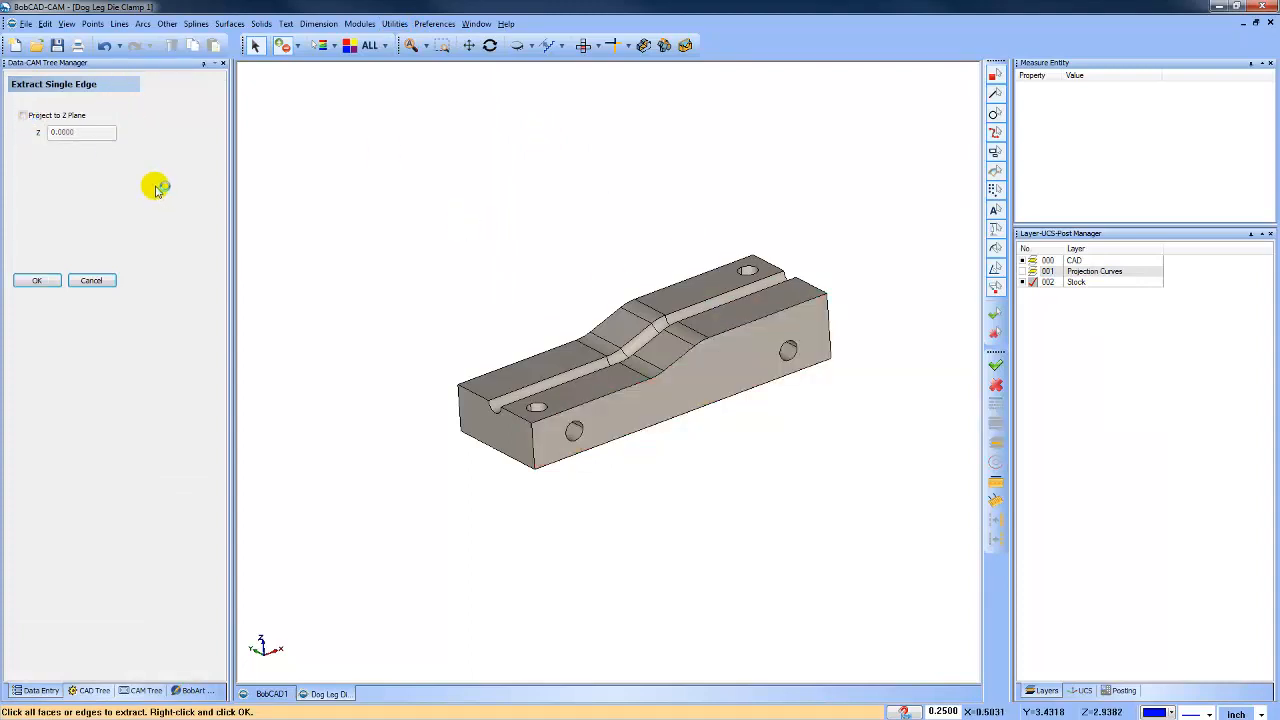
pyautogui.click(737, 348)
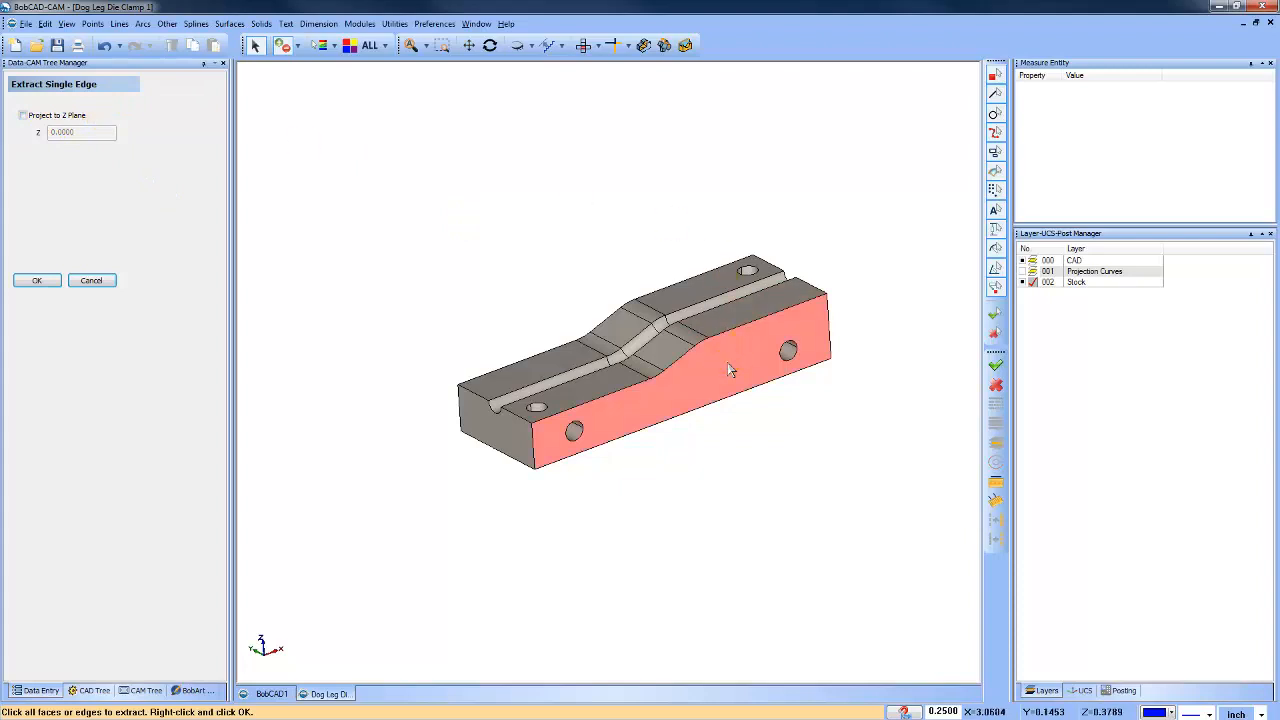
pyautogui.rightClick(556, 187)
pyautogui.click(586, 205)
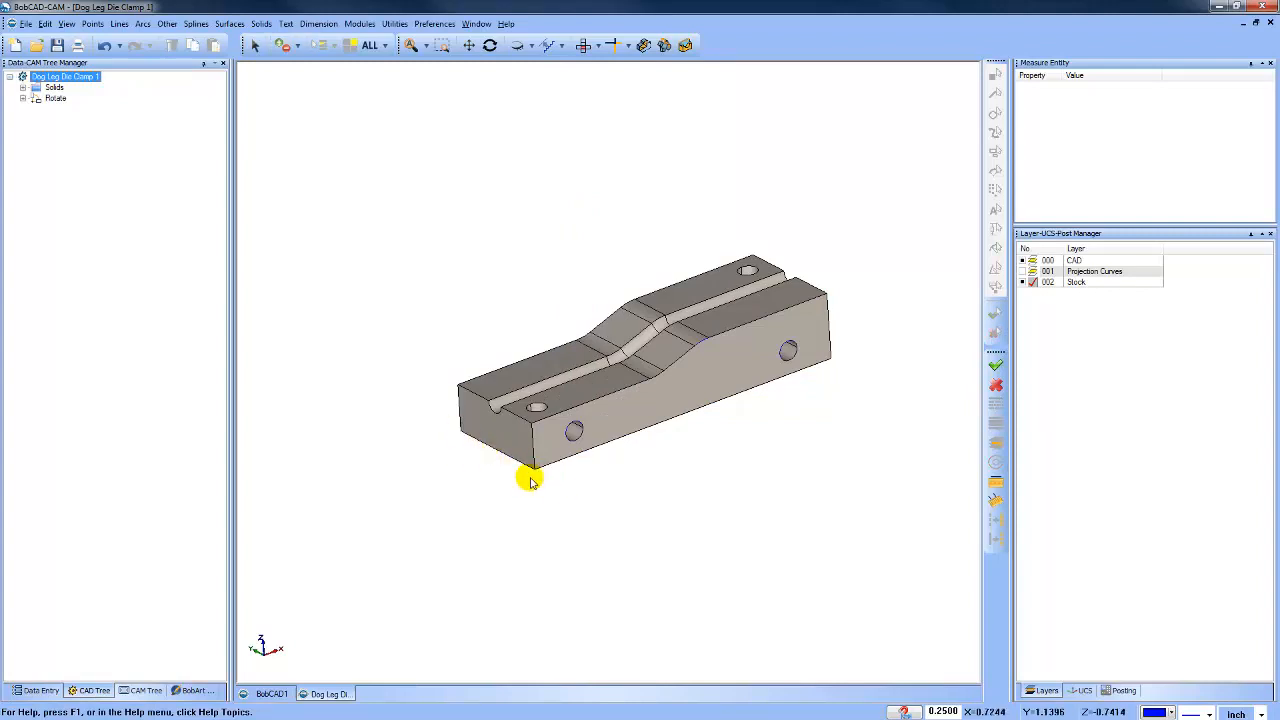
# Measure the bottom edge of the part's near end face to find the part's width.
pyautogui.click(995, 482)
pyautogui.click(508, 457)
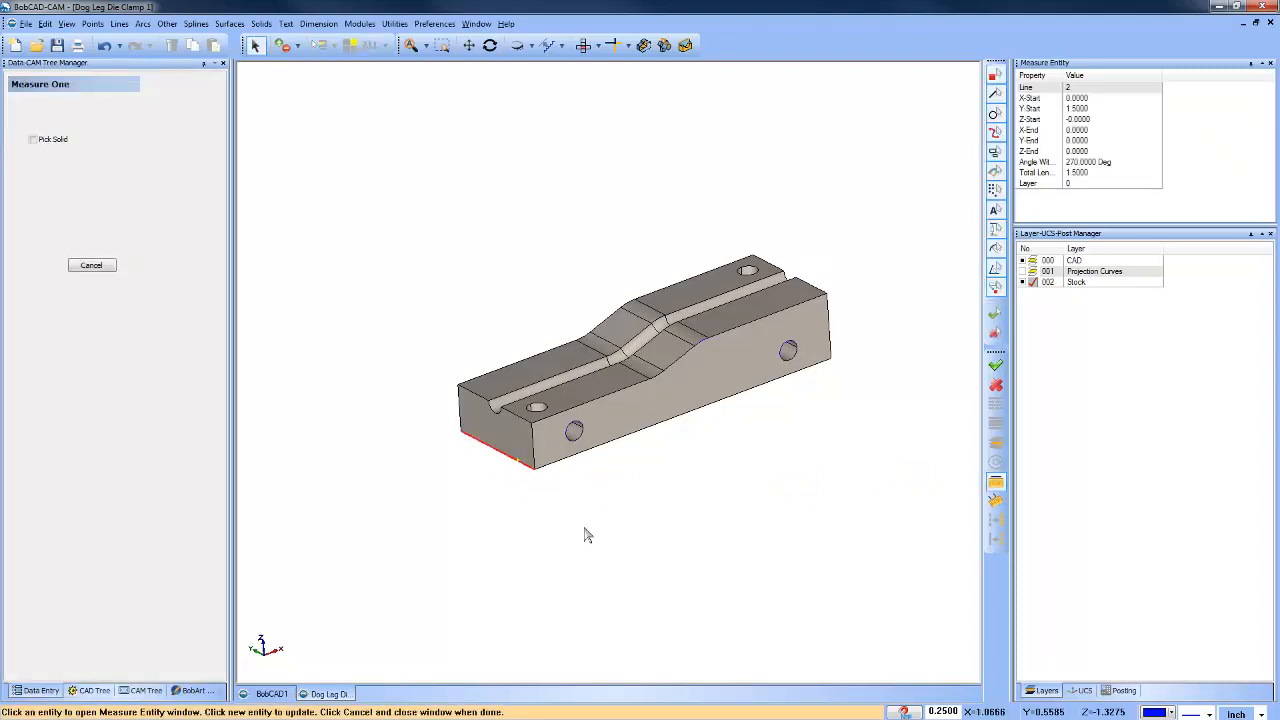
pyautogui.rightClick(524, 240)
pyautogui.click(571, 265)
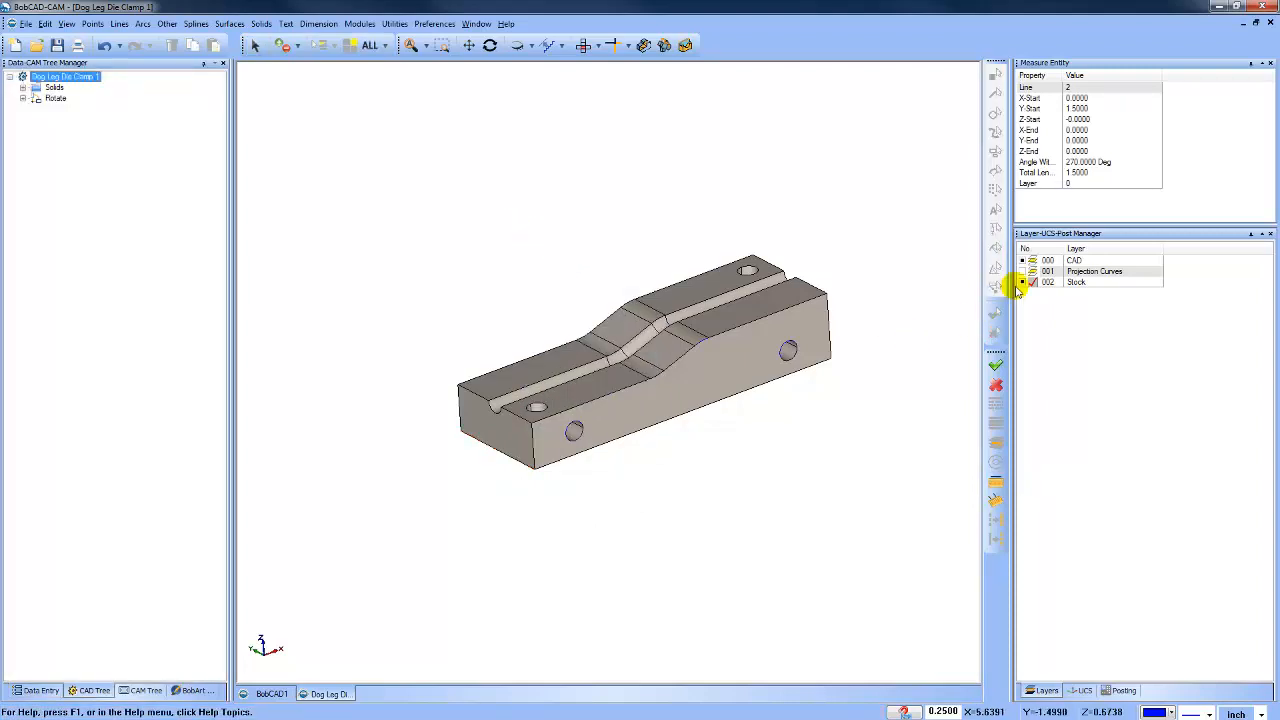
# Hide the CAD layer and delete the two hole circles from the extracted side profile.
pyautogui.click(1030, 262)
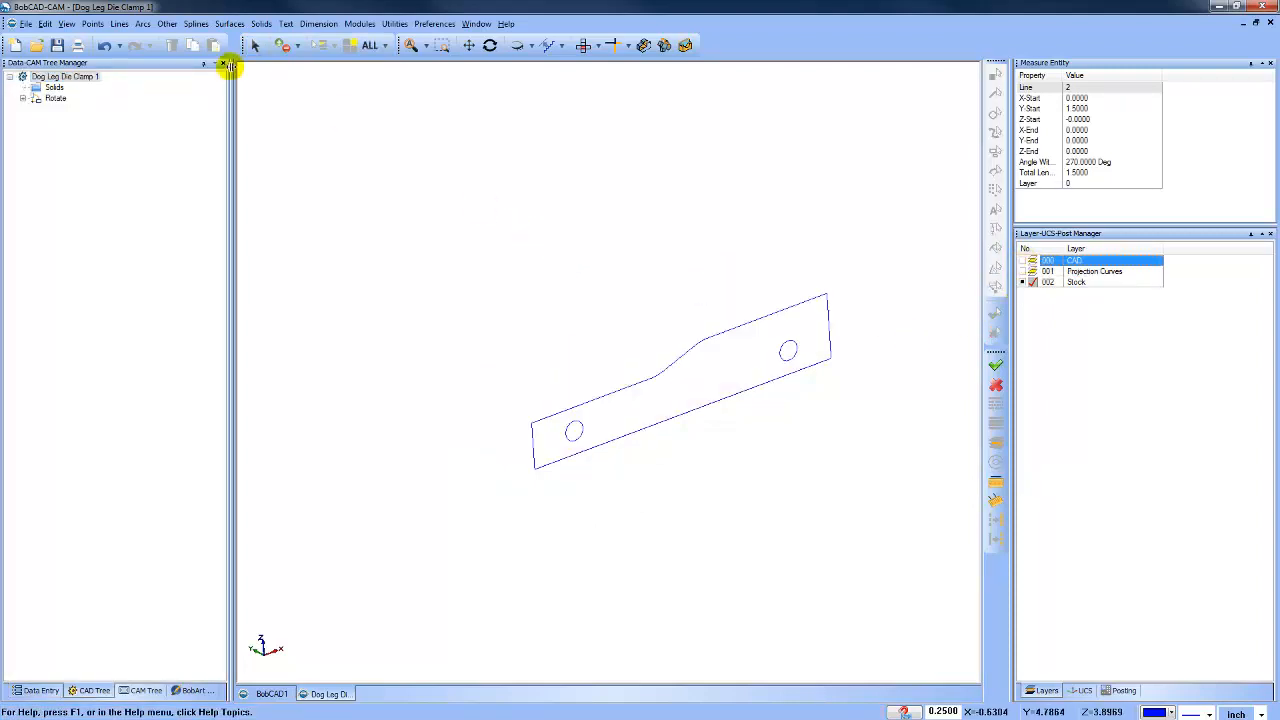
pyautogui.click(571, 423)
pyautogui.click(785, 352)
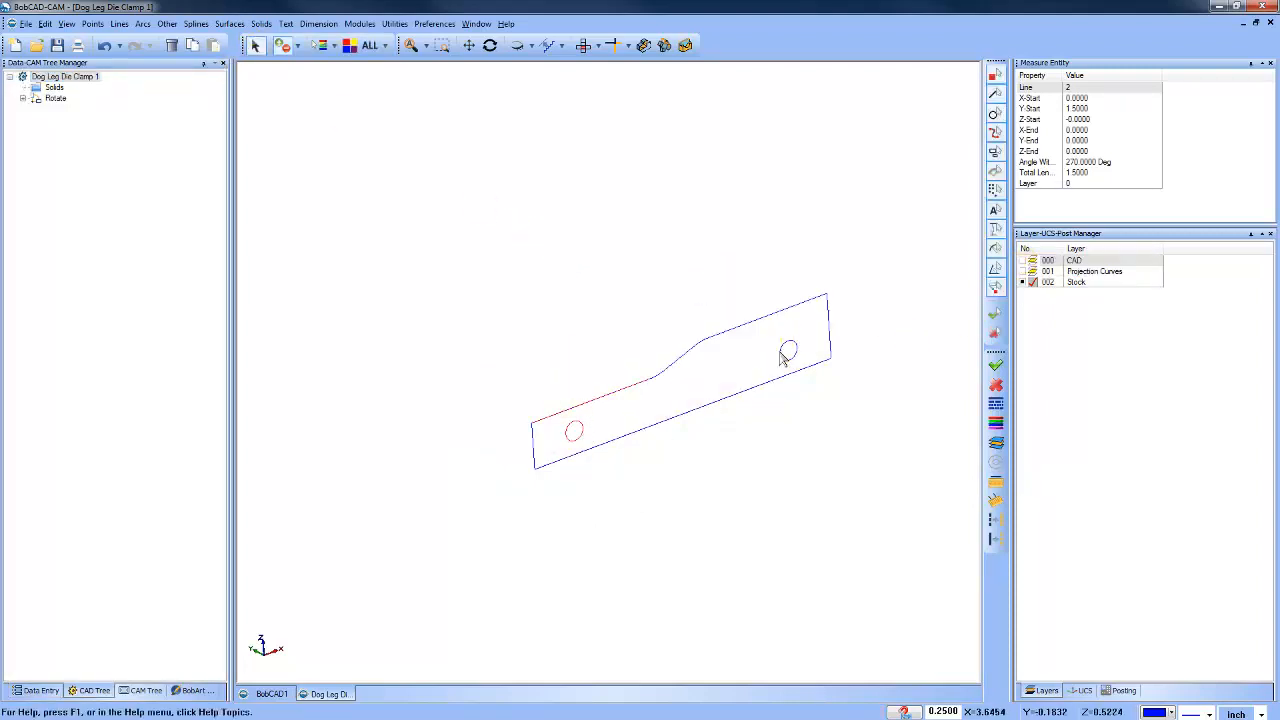
pyautogui.click(650, 388)
pyautogui.press('Delete')
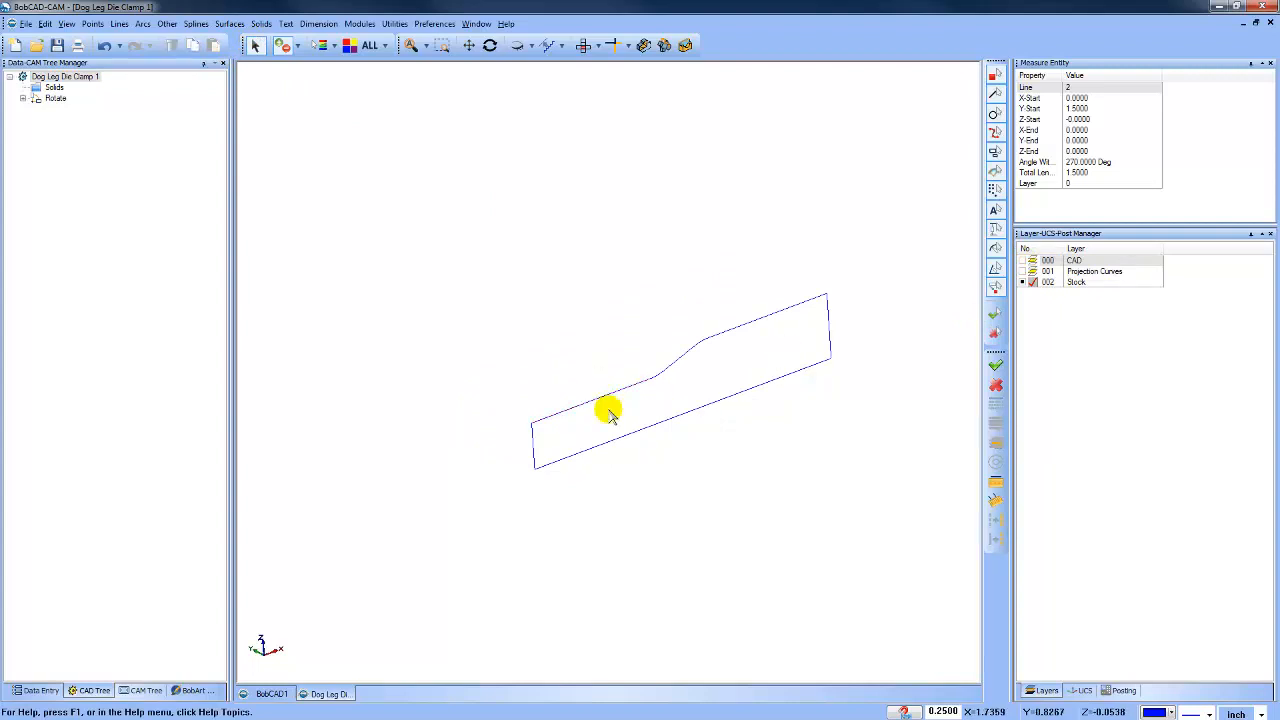
# Extrude the closed side profile along its normal with caps, 0 in the positive direction and 1.5 in the other direction.
pyautogui.click(229, 23)
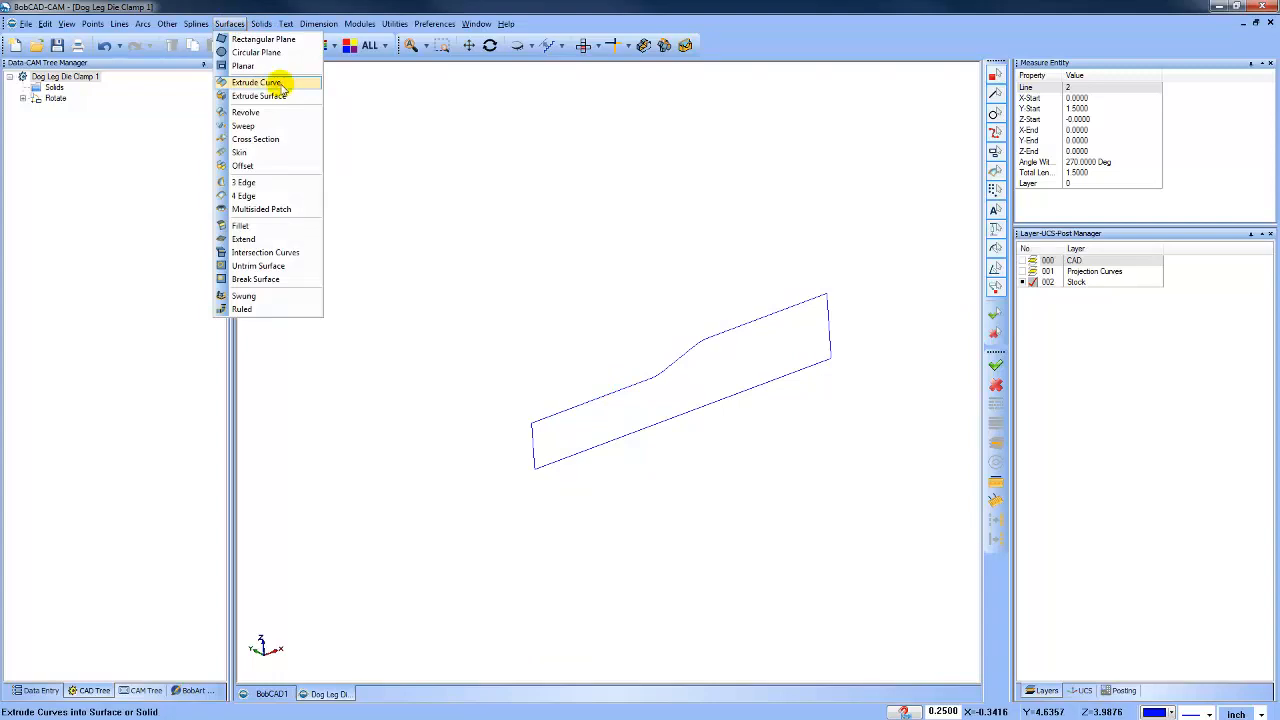
pyautogui.click(260, 82)
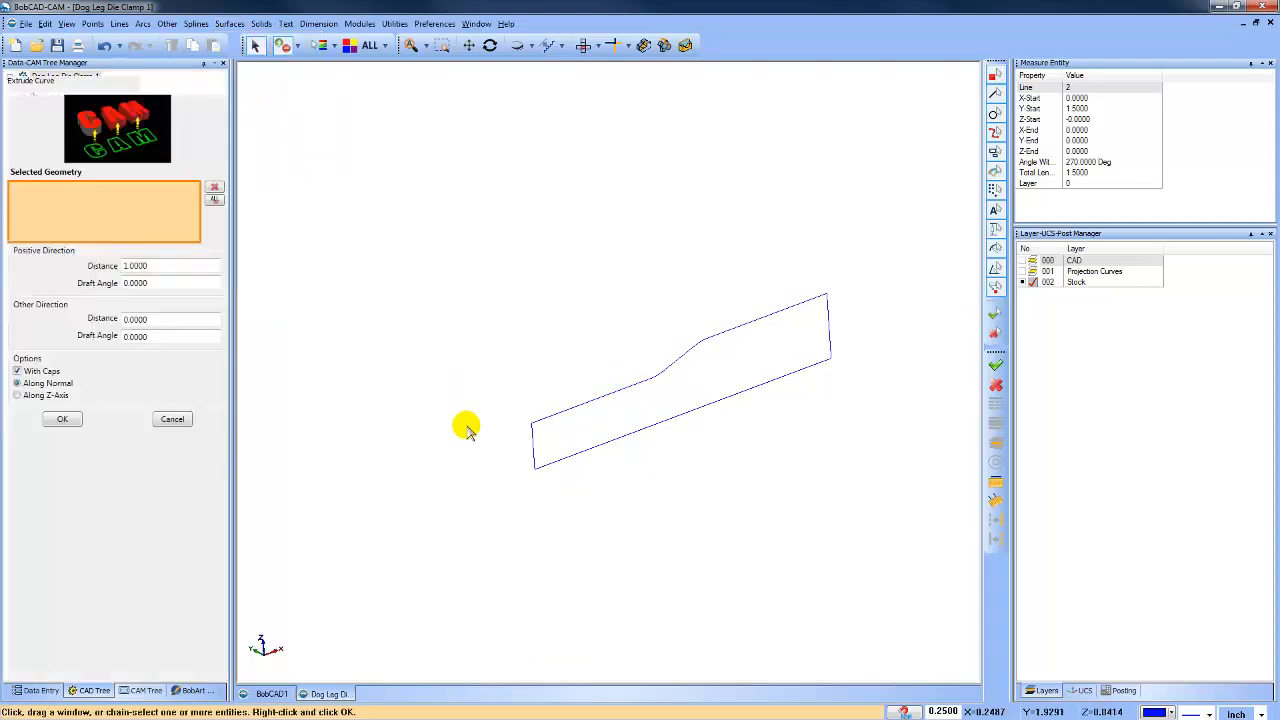
pyautogui.click(533, 441)
pyautogui.doubleClick(157, 266)
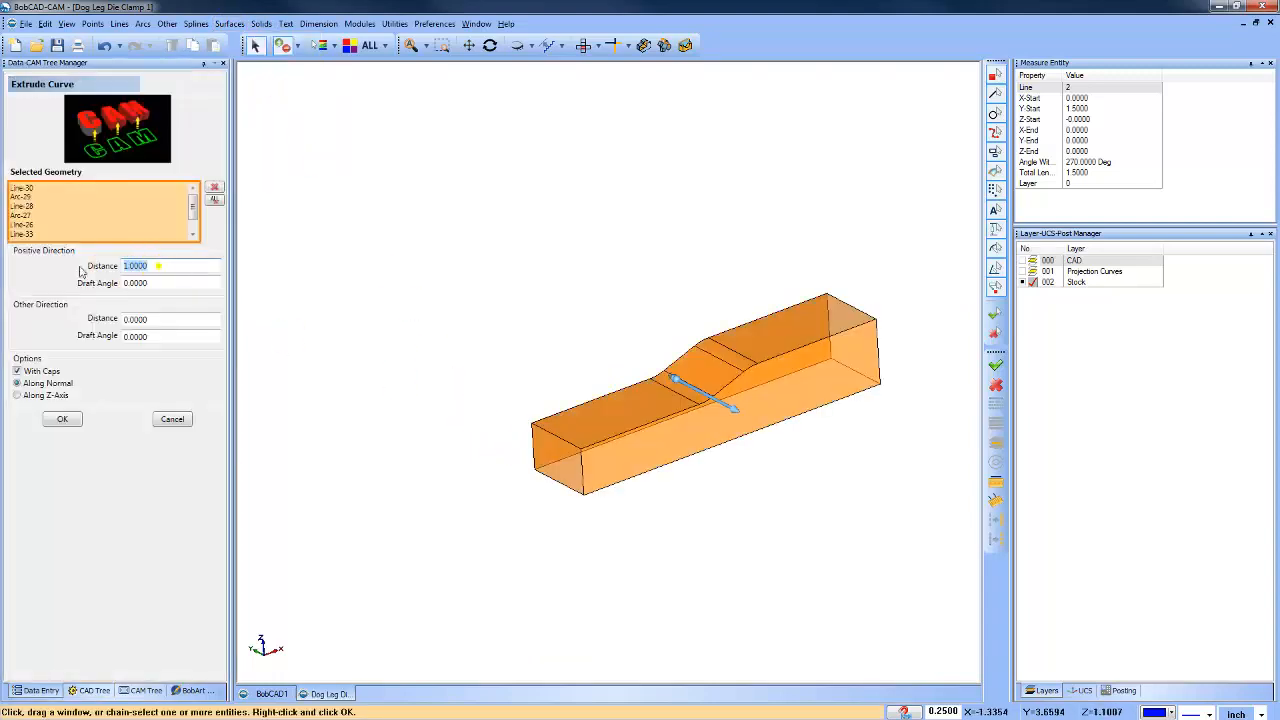
pyautogui.write('0')
pyautogui.press('Tab')
pyautogui.write('1')
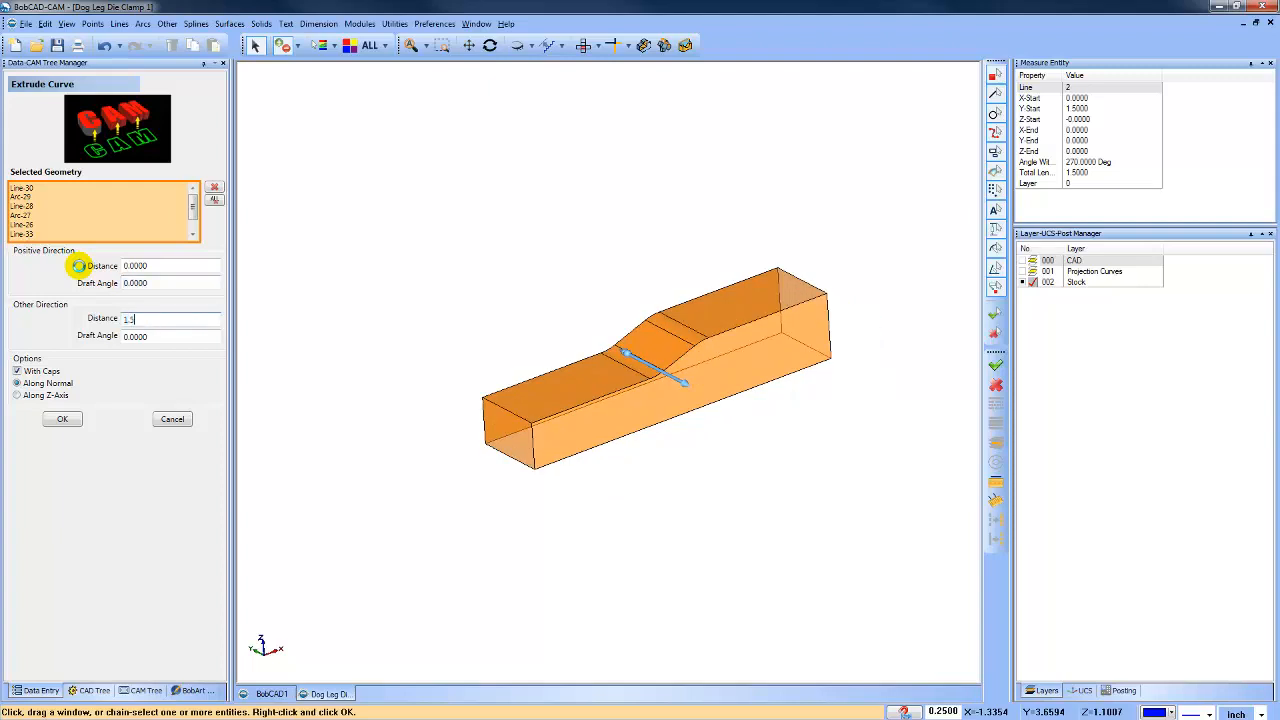
pyautogui.write('.5')
pyautogui.press('Tab')
pyautogui.click(62, 419)
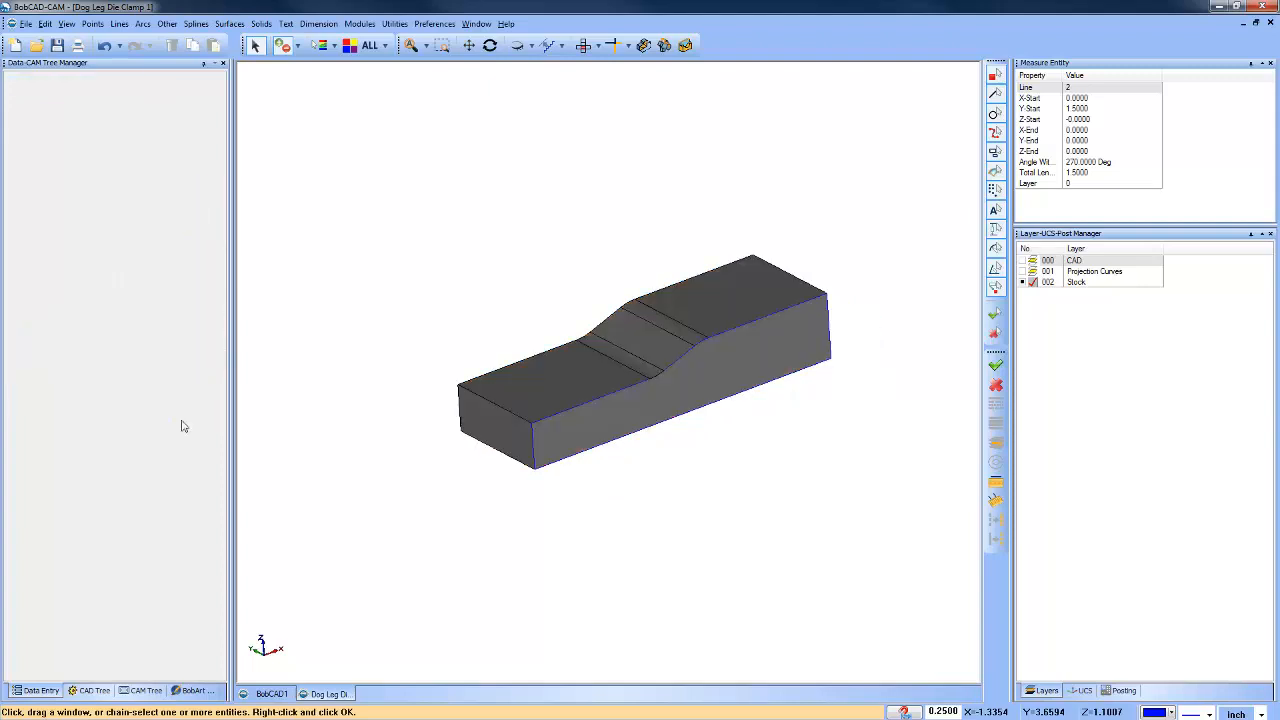
pyautogui.rightClick(562, 214)
pyautogui.click(607, 238)
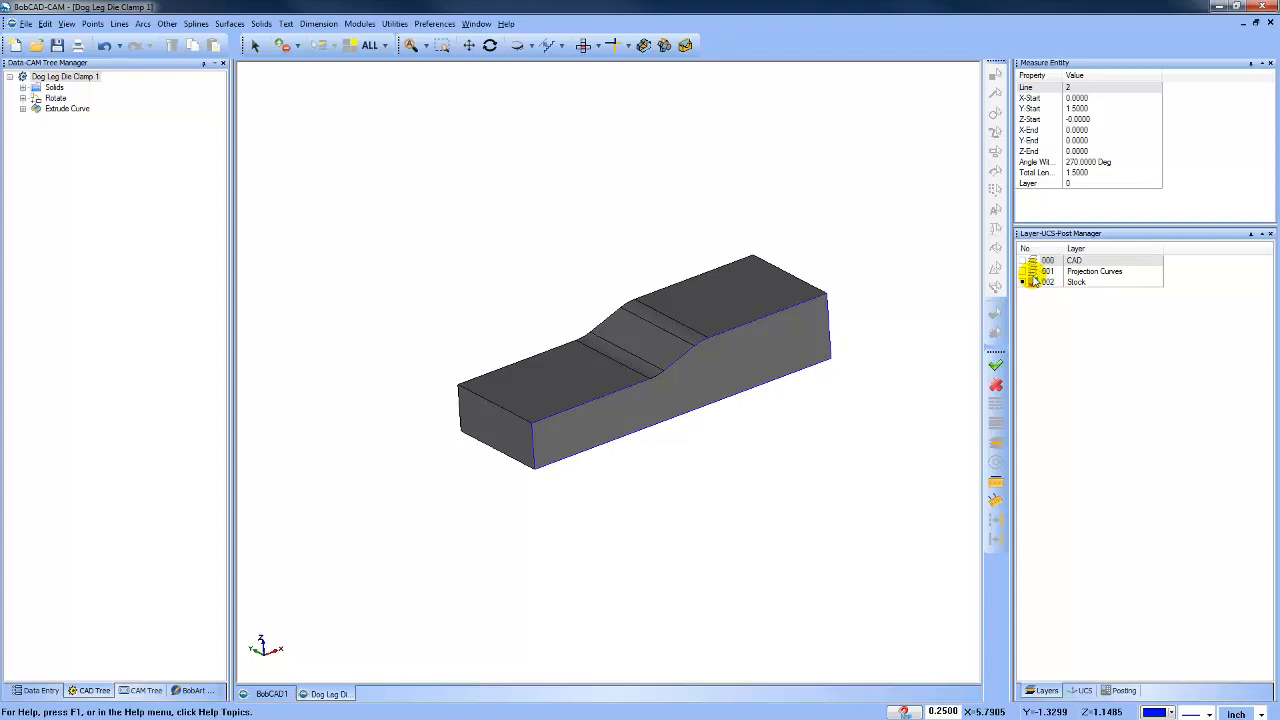
# Select all the blue side profile lines by colour with the Blank command and clear them from the stock body.
pyautogui.click(254, 45)
pyautogui.click(517, 45)
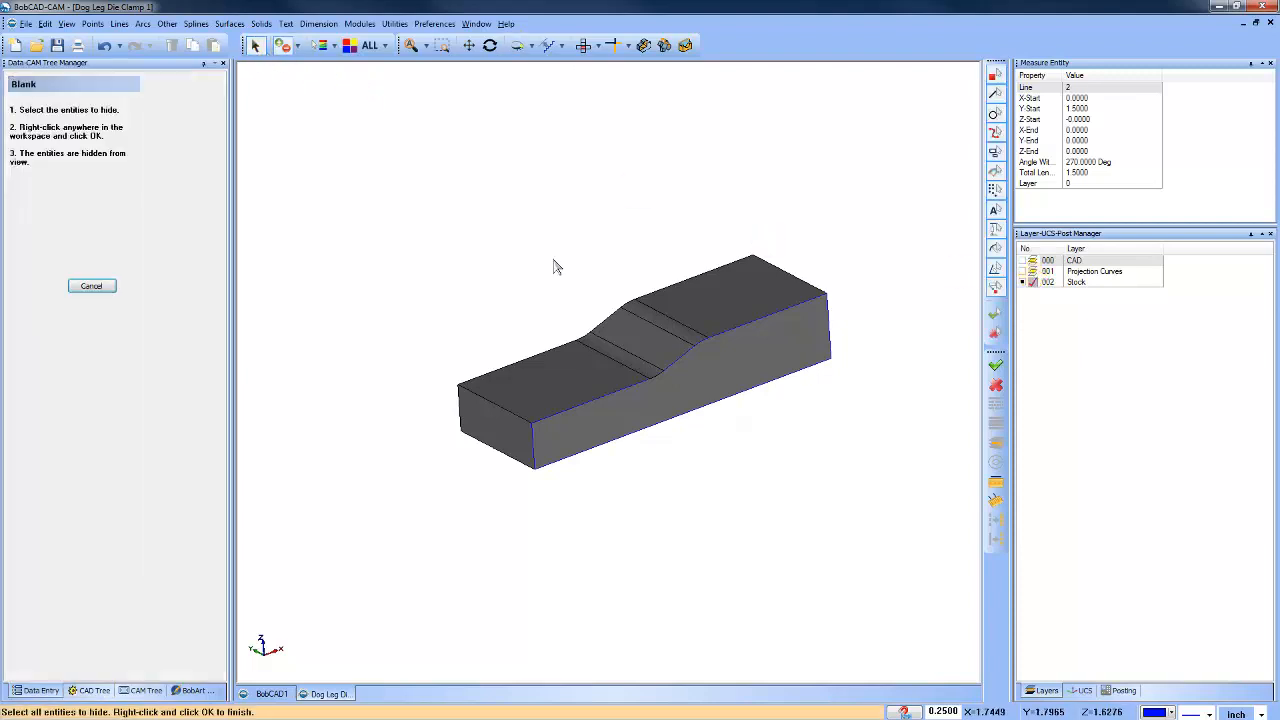
pyautogui.click(351, 47)
pyautogui.click(627, 301)
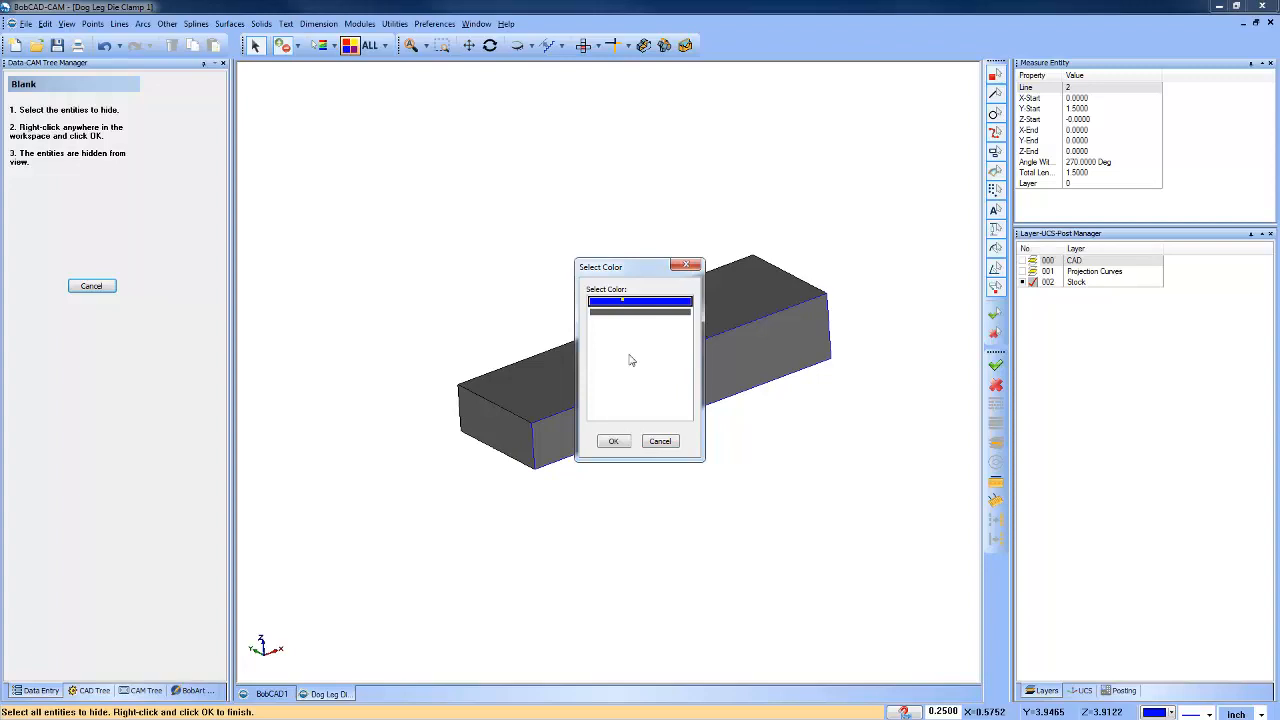
pyautogui.click(613, 441)
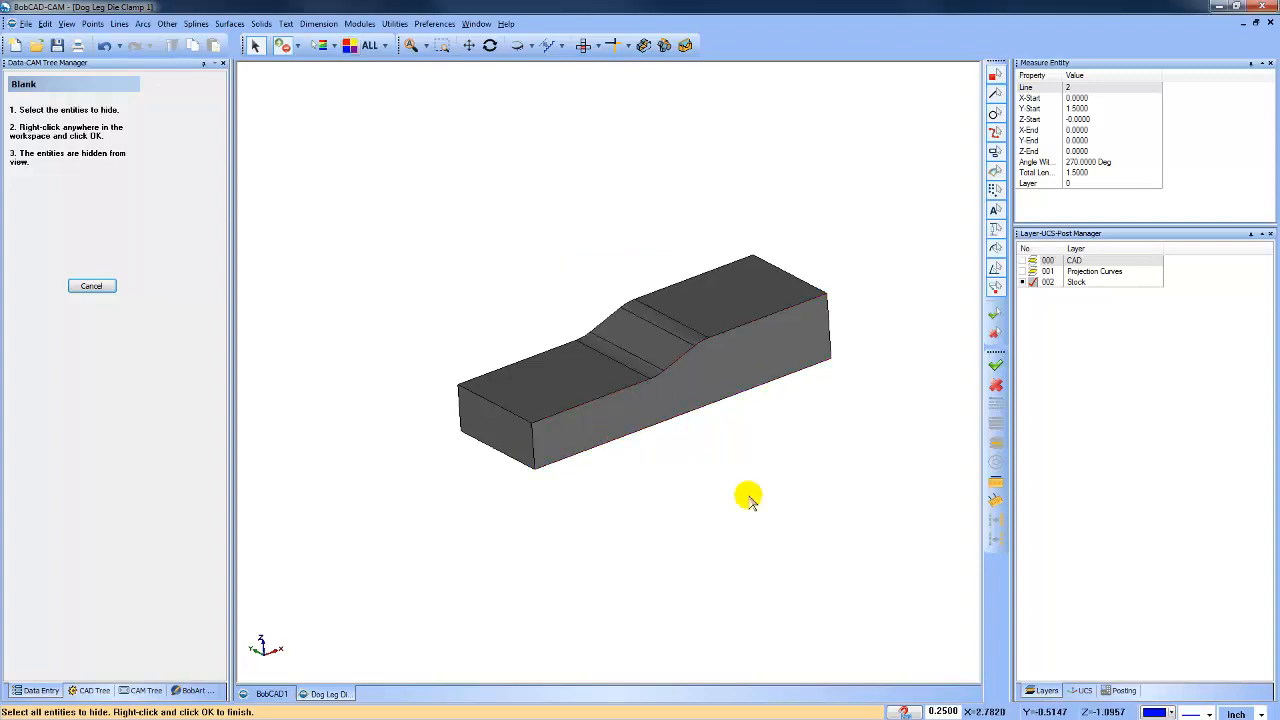
pyautogui.click(92, 286)
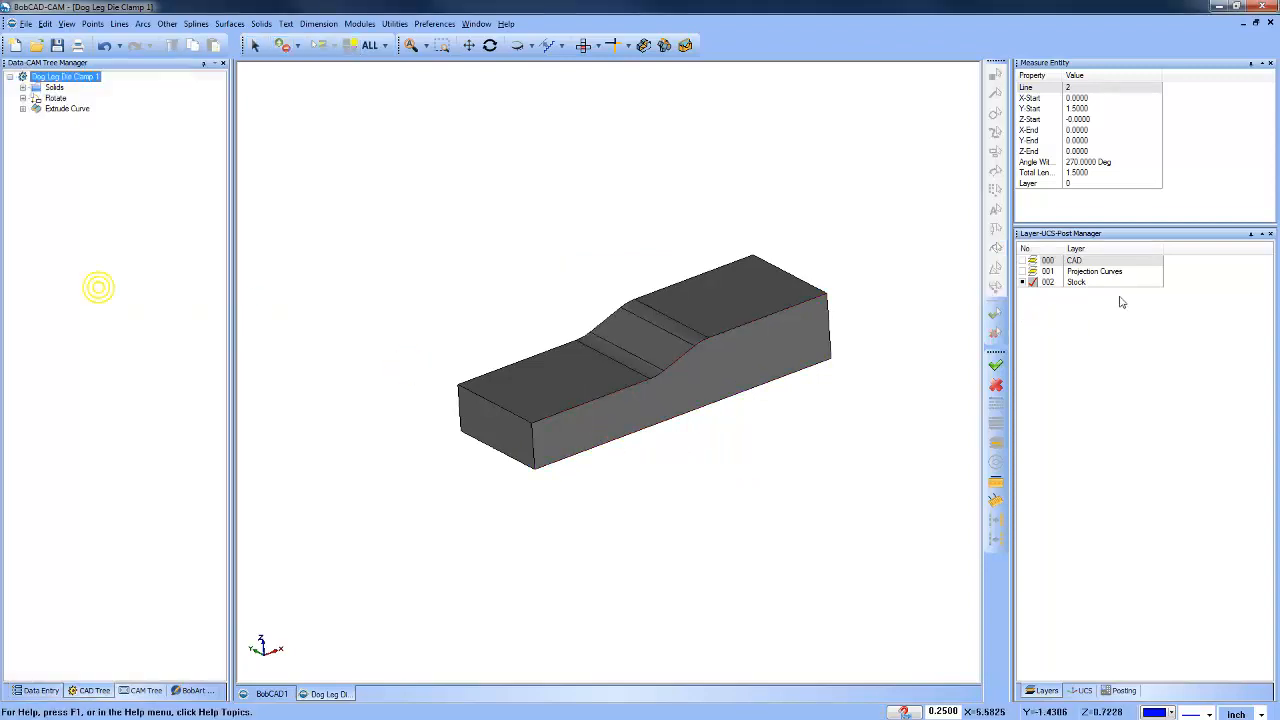
# Briefly toggle the CAD and Projection Curves layers, returning to a view of the Stock layer alone.
pyautogui.click(1033, 282)
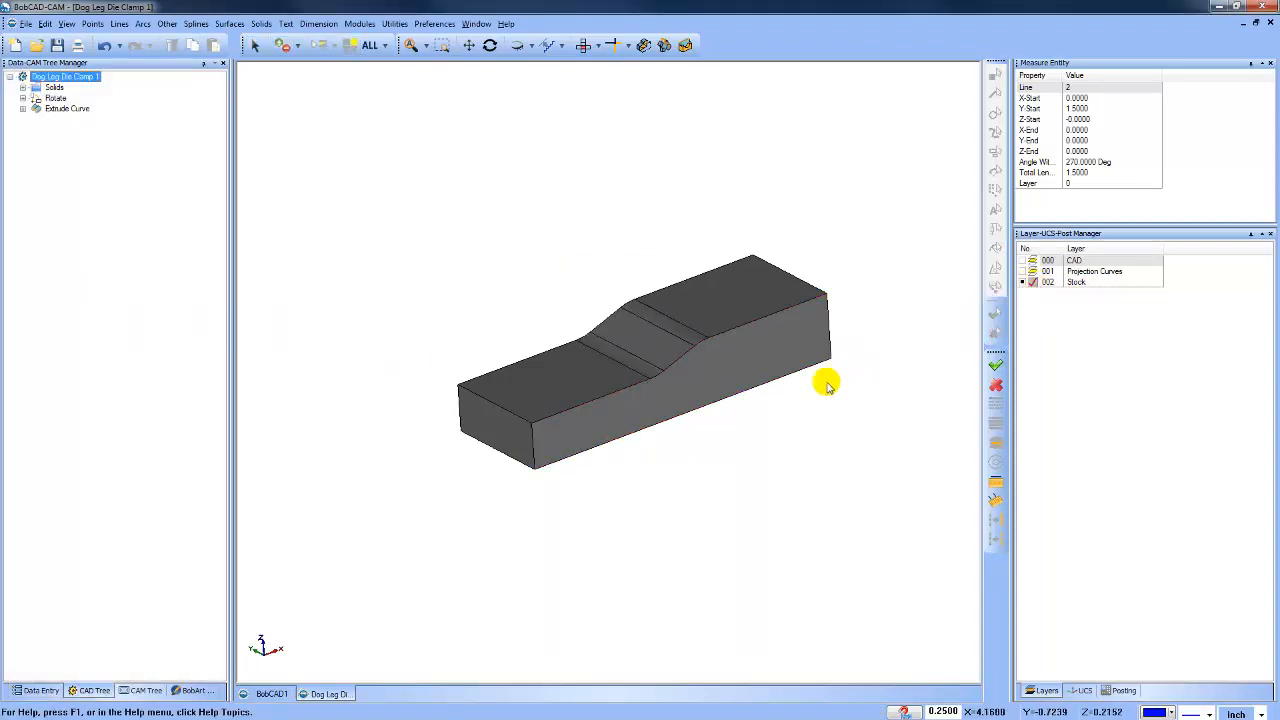
pyautogui.click(1027, 263)
pyautogui.click(1027, 261)
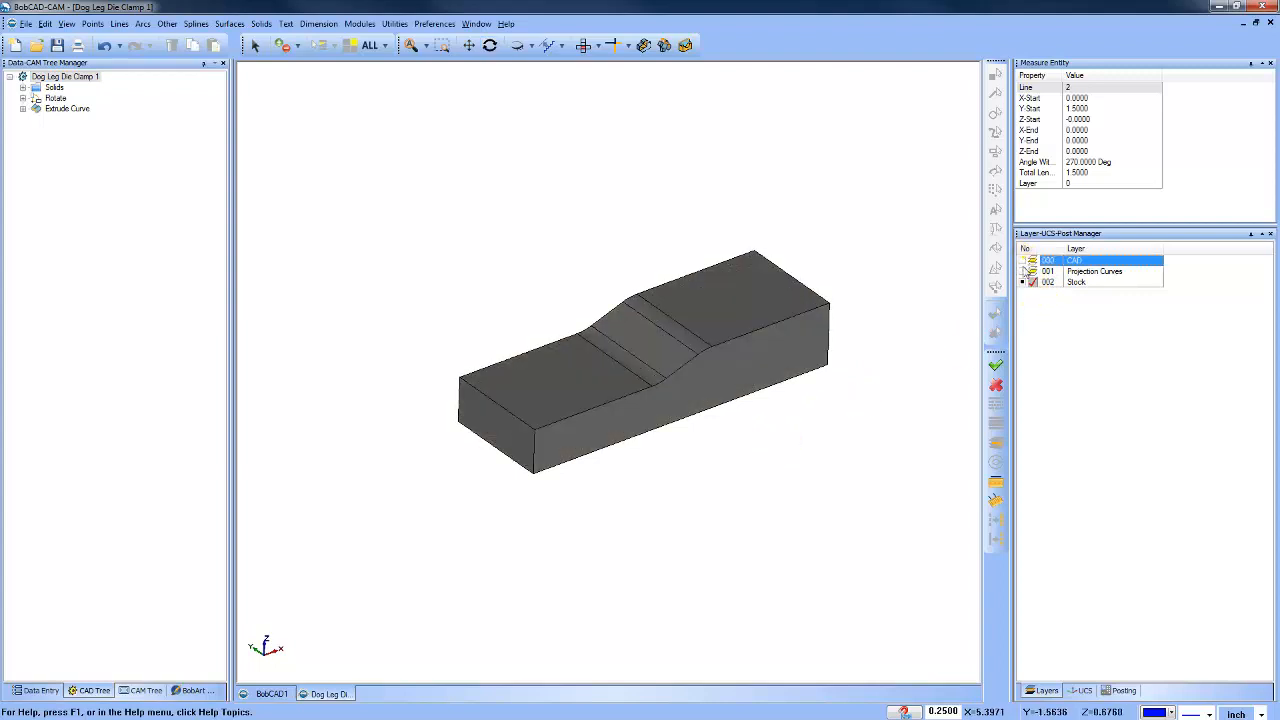
pyautogui.click(1024, 271)
pyautogui.click(1024, 271)
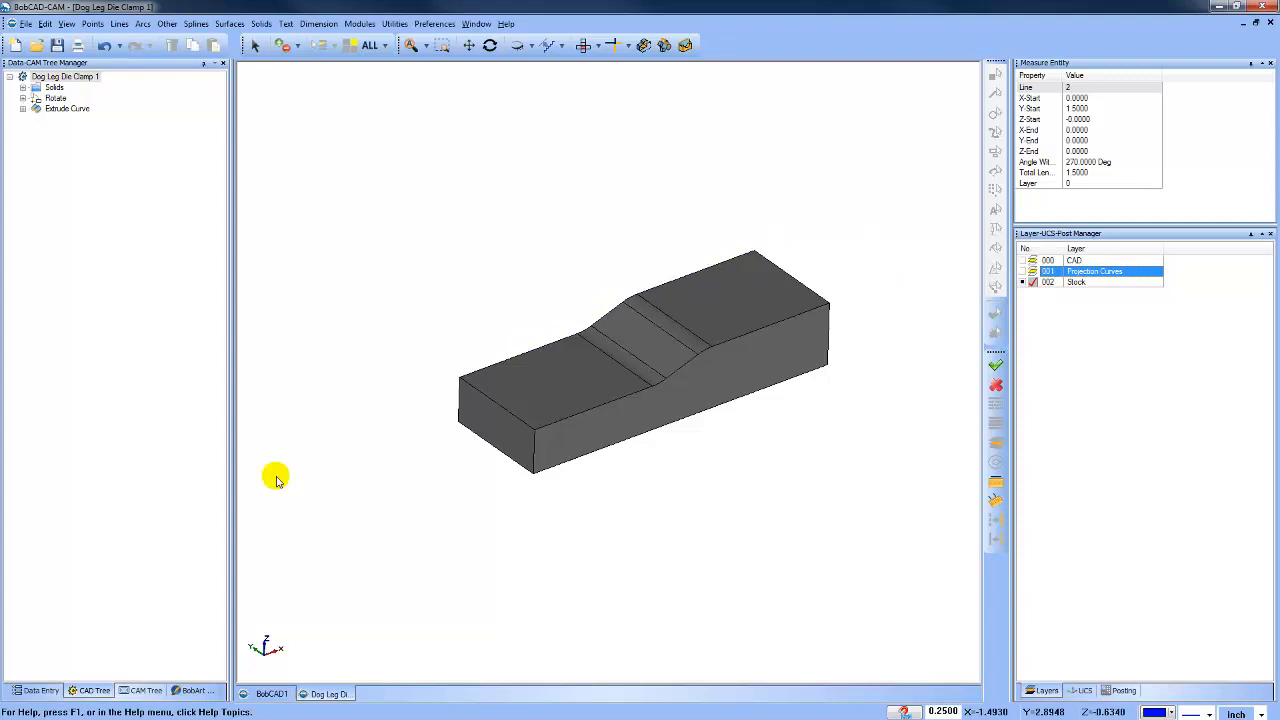
# Start a new milling job on the BC_3x_Mill machine and begin the Stock Wizard.
pyautogui.click(140, 690)
pyautogui.rightClick(62, 80)
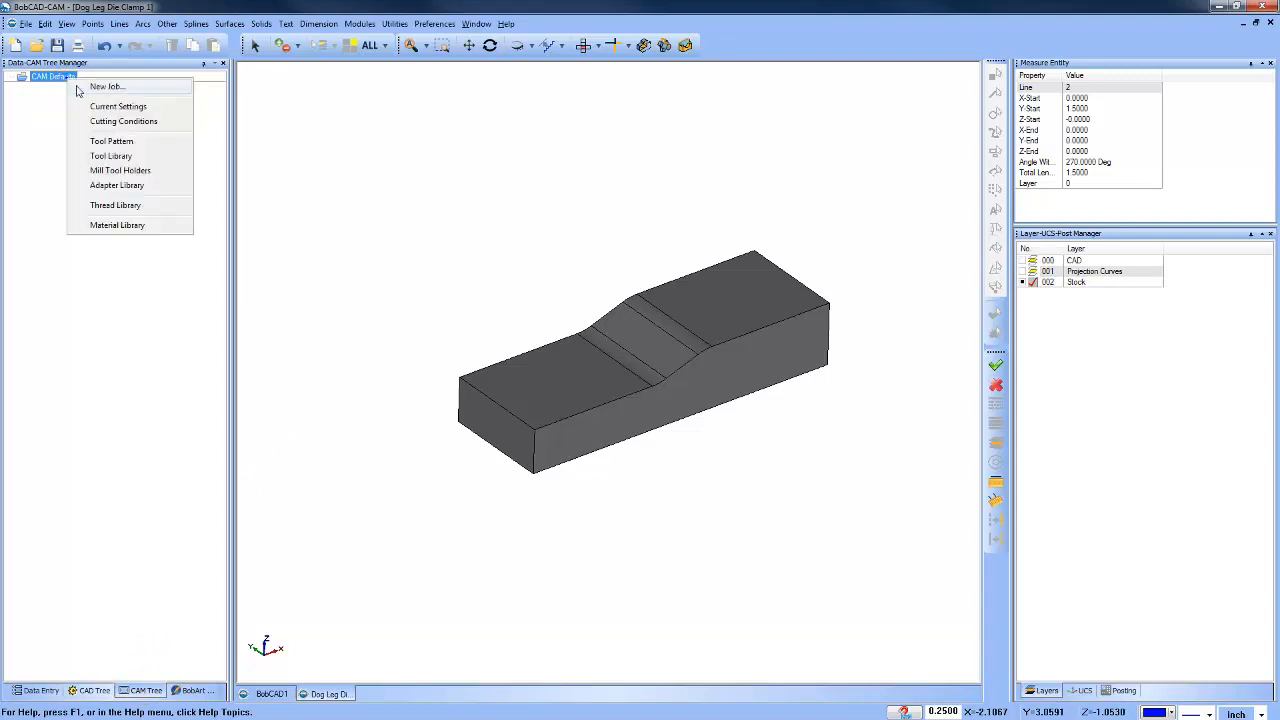
pyautogui.click(110, 88)
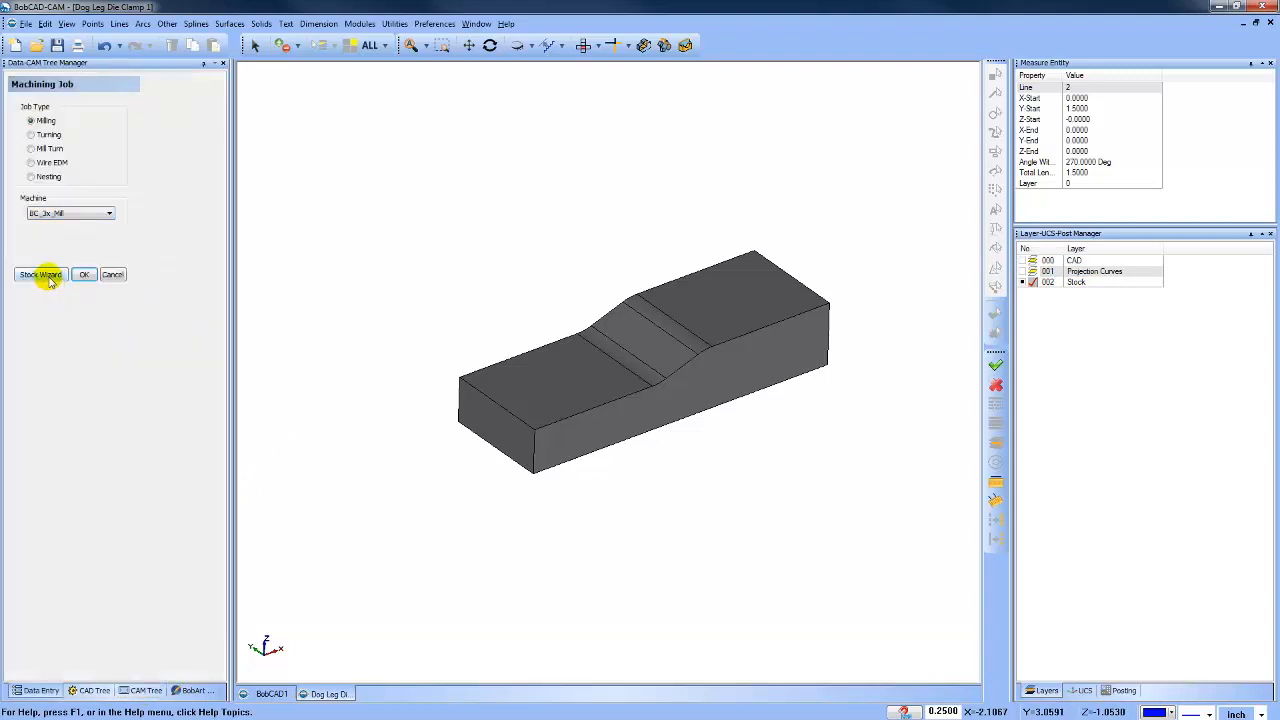
pyautogui.click(45, 276)
pyautogui.click(92, 217)
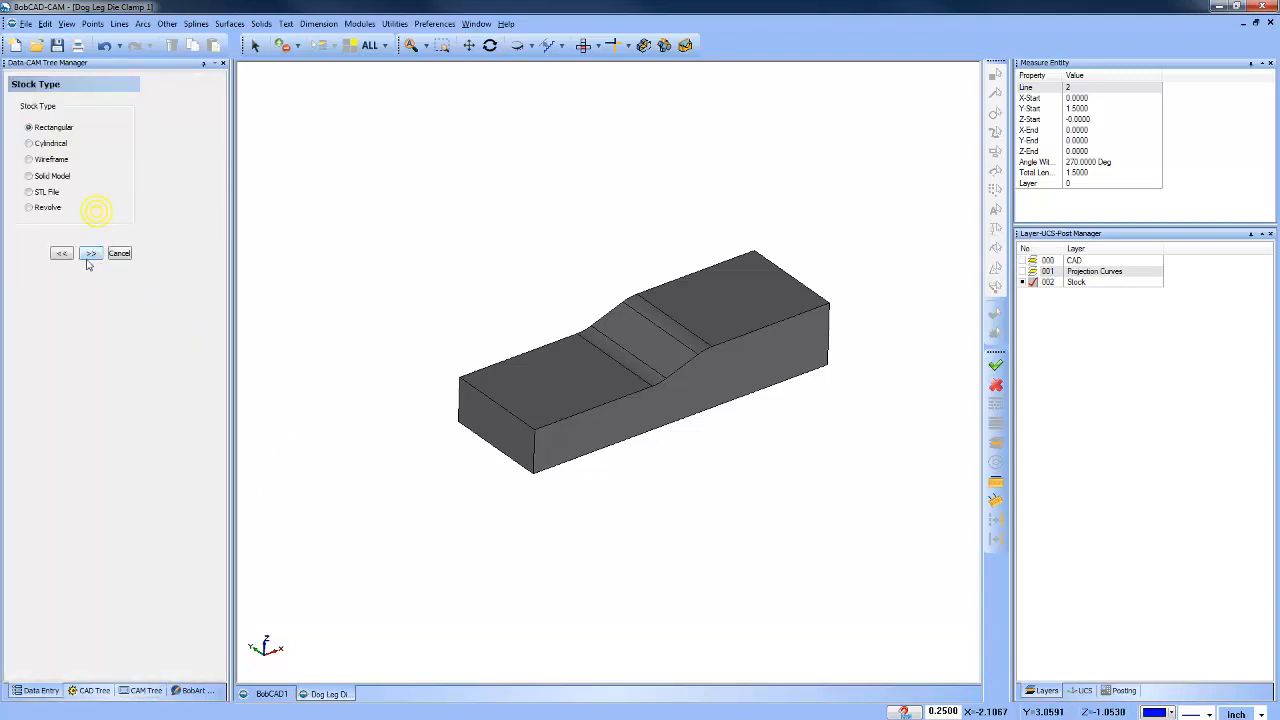
# Define the job's stock as a solid model, picking the extruded stock body, and continue to the machine setup.
pyautogui.click(29, 175)
pyautogui.click(90, 253)
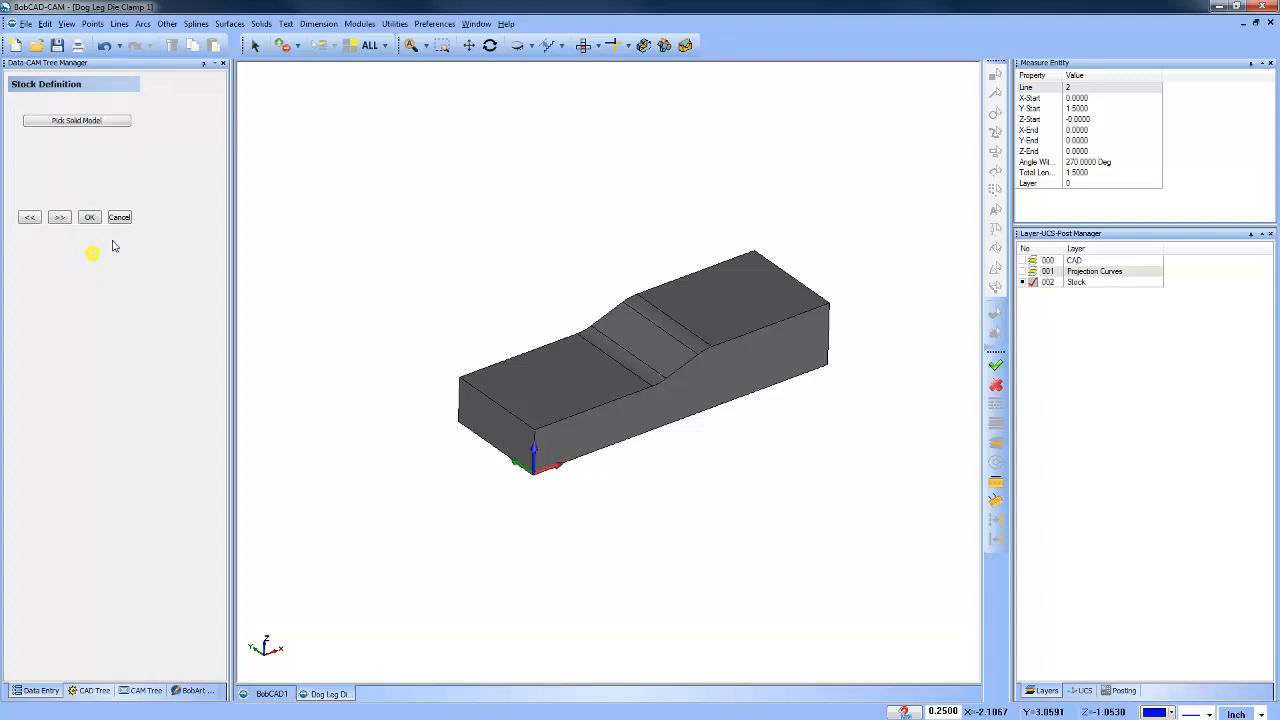
pyautogui.click(94, 120)
pyautogui.click(620, 405)
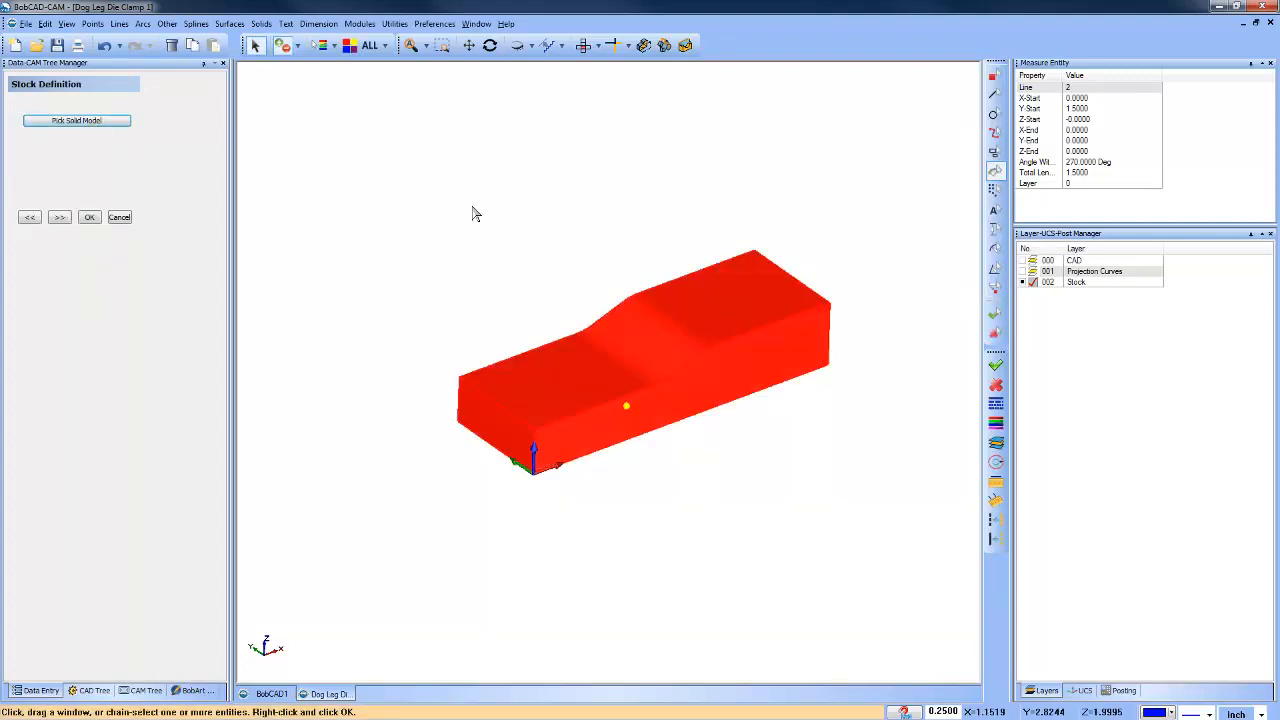
pyautogui.rightClick(471, 207)
pyautogui.click(59, 217)
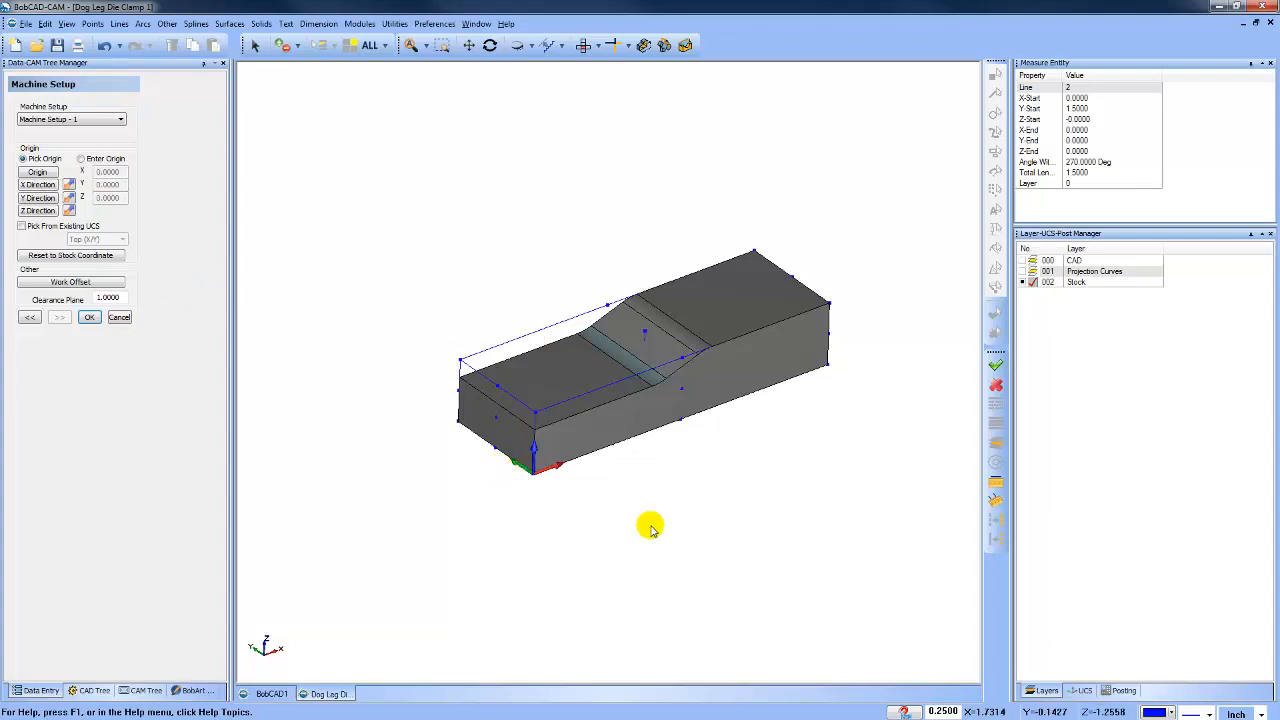
# Measure the top edge of the stock bounding box at its near end.
pyautogui.click(996, 482)
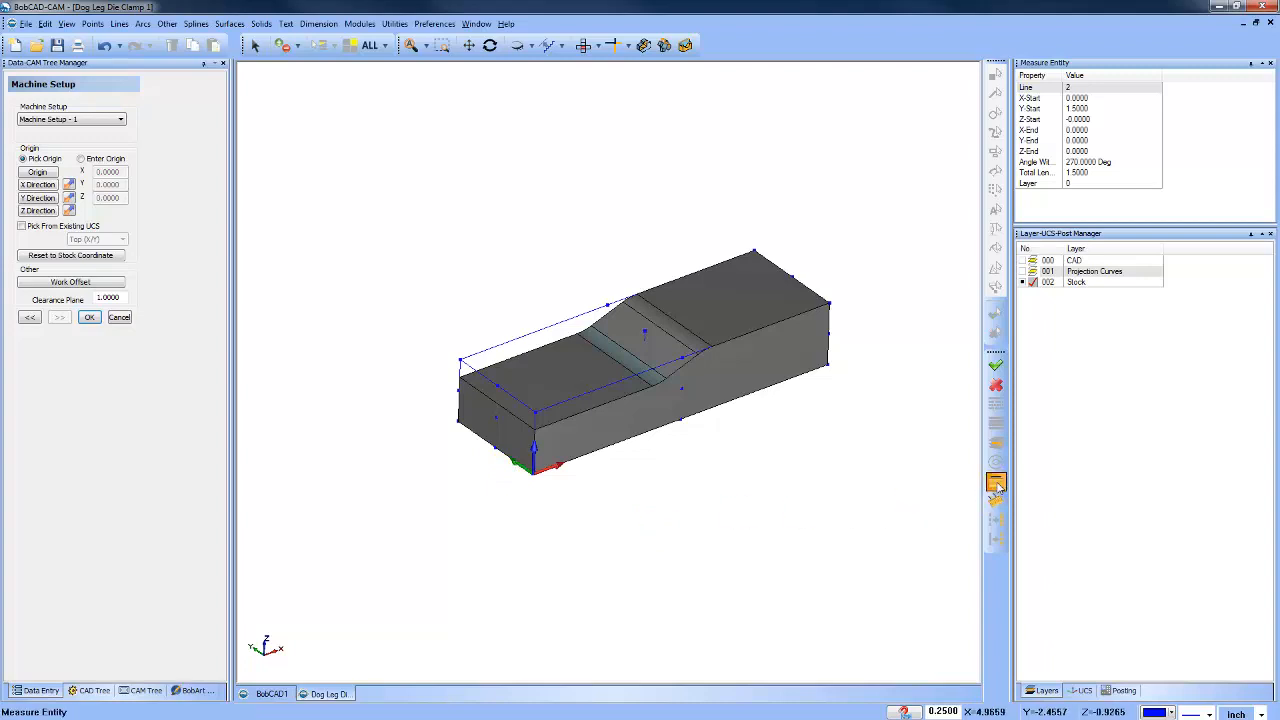
pyautogui.click(477, 366)
pyautogui.click(443, 472)
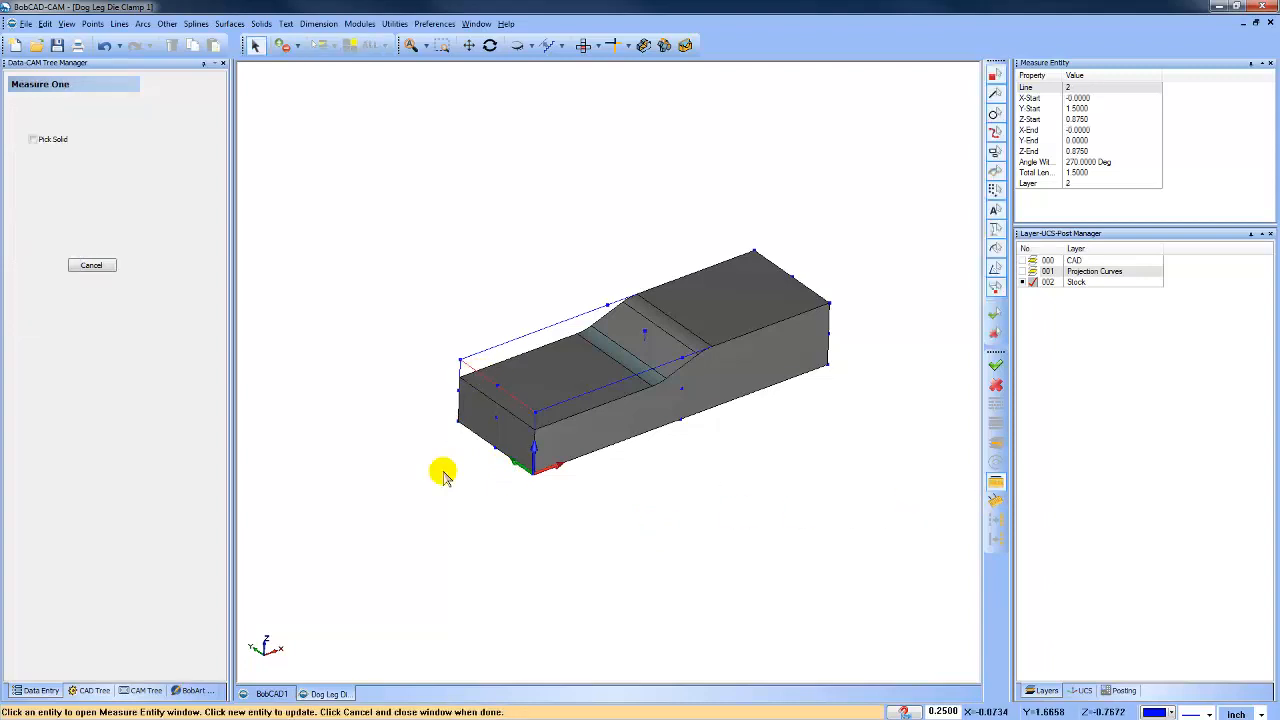
pyautogui.click(558, 533)
pyautogui.rightClick(753, 492)
pyautogui.click(772, 513)
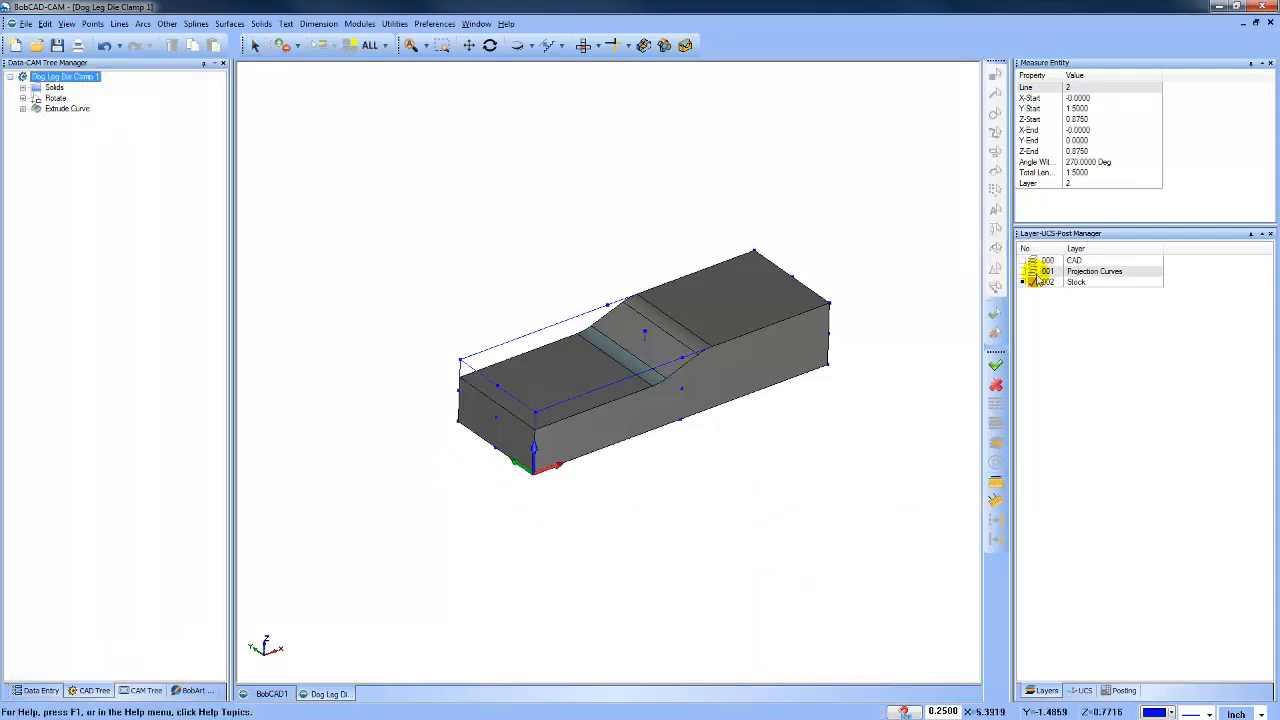
# Make Projection Curves the active layer while keeping the Stock layer displayed.
pyautogui.click(1033, 272)
pyautogui.click(1032, 283)
pyautogui.click(1029, 283)
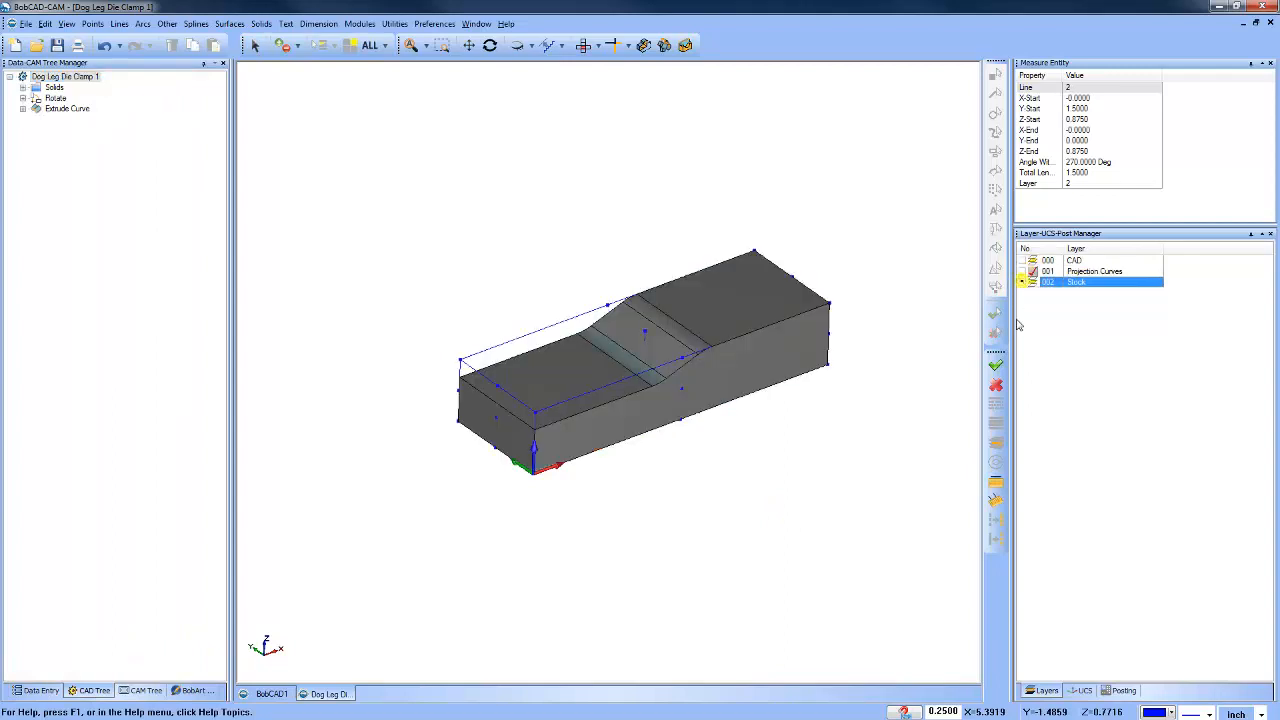
pyautogui.moveTo(728, 477); pyautogui.dragTo(713, 477, button='middle')
# Reopen Machine Setup - 1 for editing, with CAD as the active layer and the Projection Curves layer shown.
pyautogui.click(140, 690)
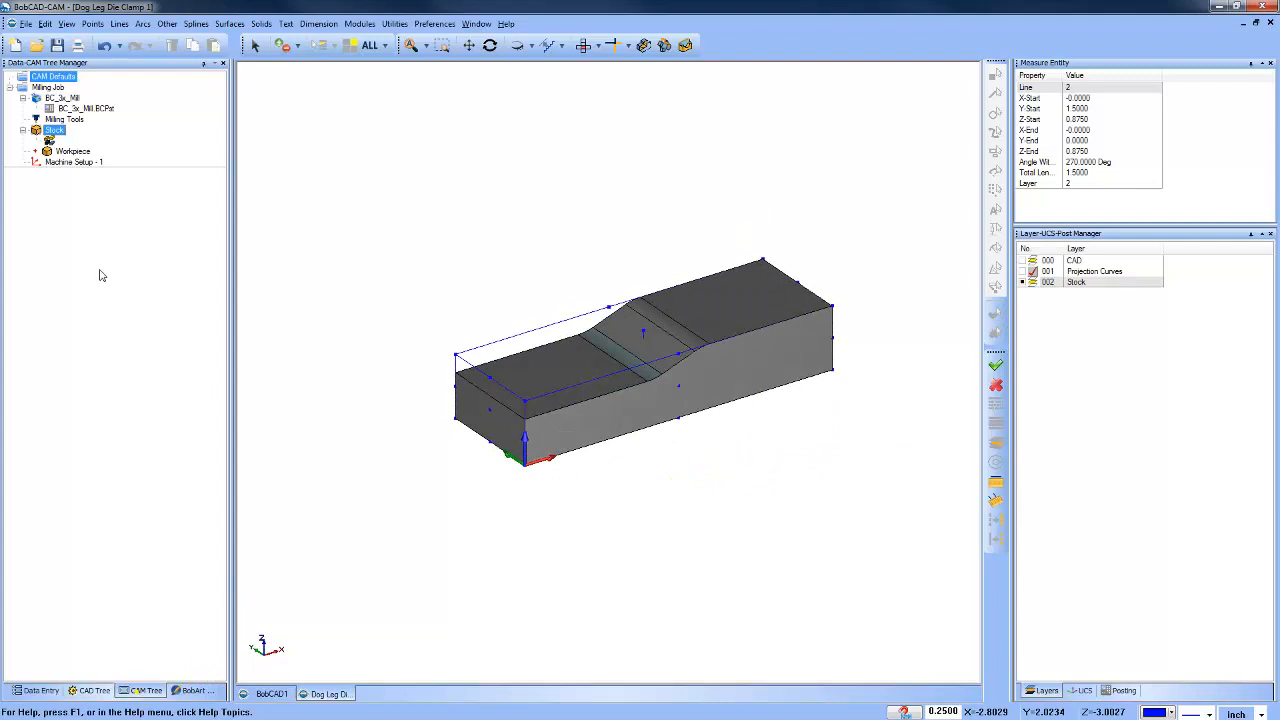
pyautogui.click(80, 164)
pyautogui.rightClick(85, 167)
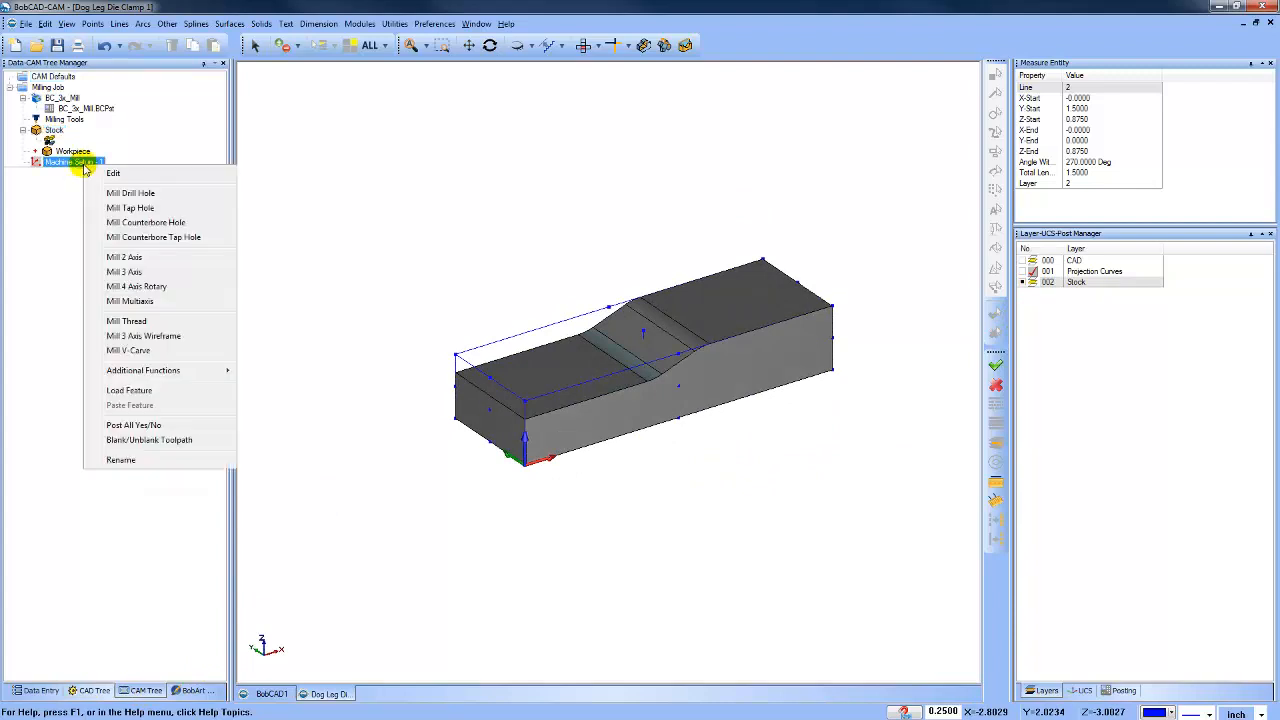
pyautogui.click(113, 172)
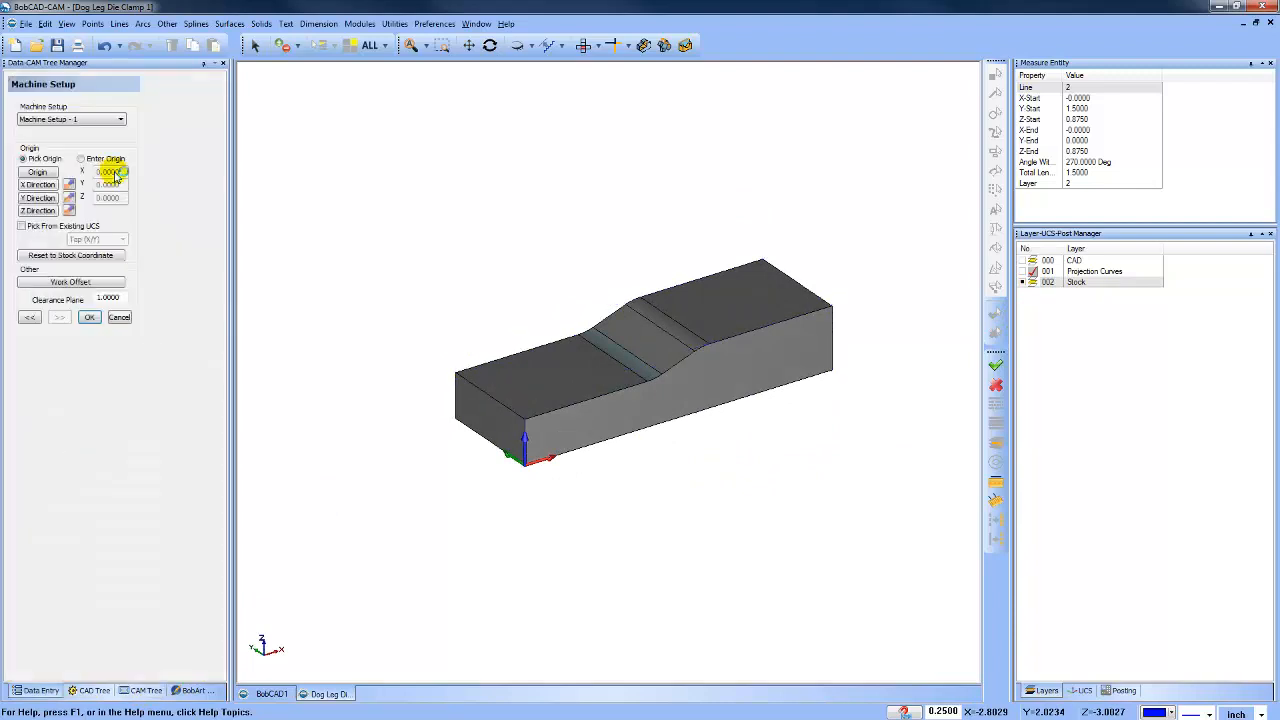
pyautogui.click(1032, 260)
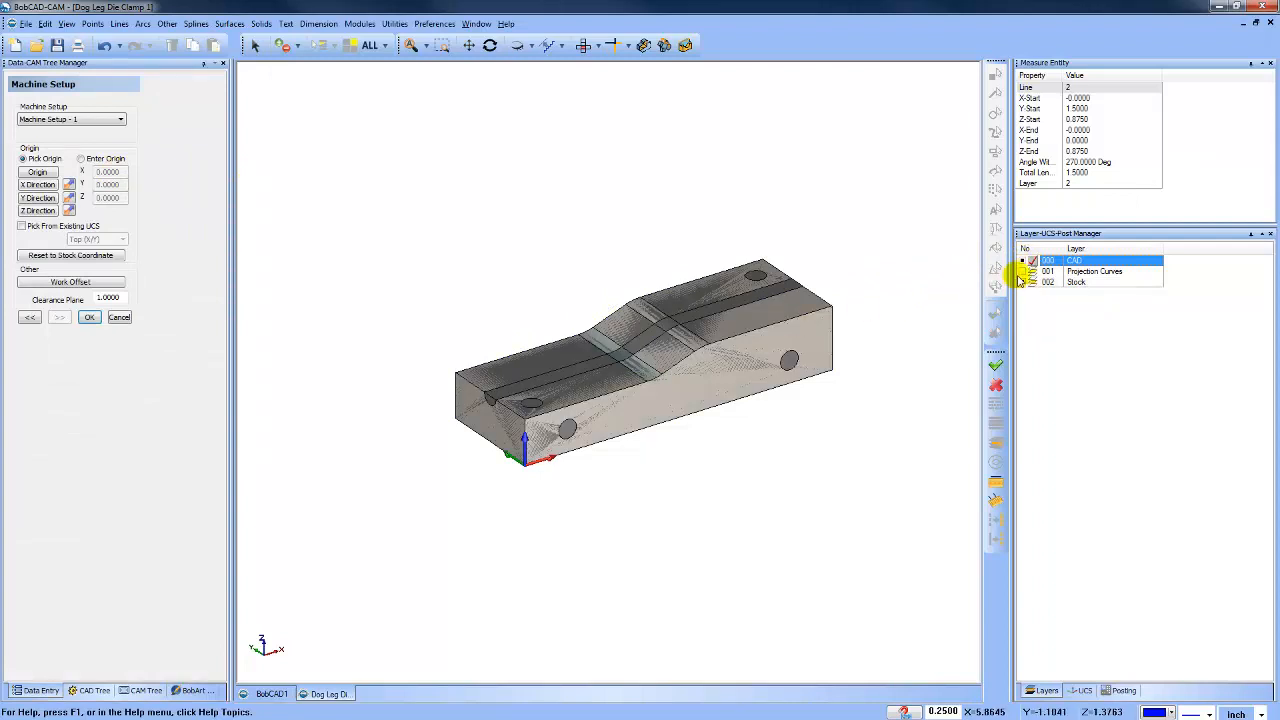
pyautogui.click(1032, 271)
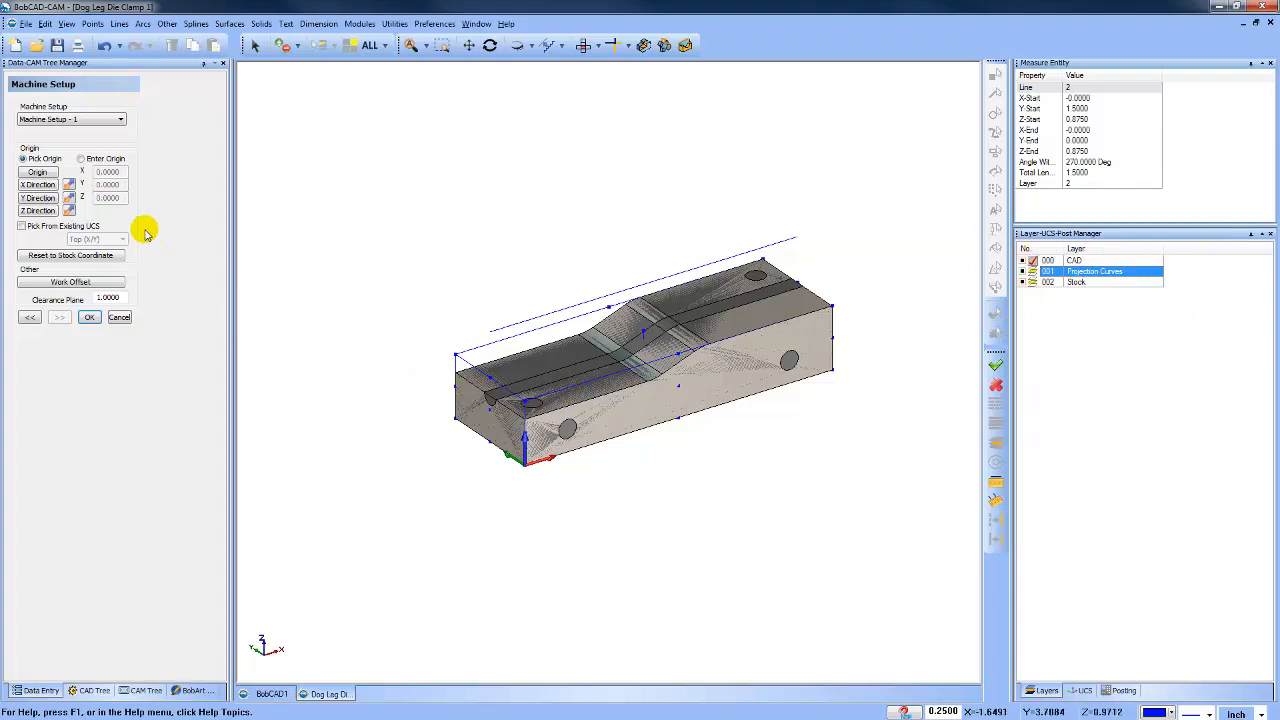
# Place the machine setup origin on the back top corner of the stock bounding box at the part's low end.
pyautogui.click(37, 172)
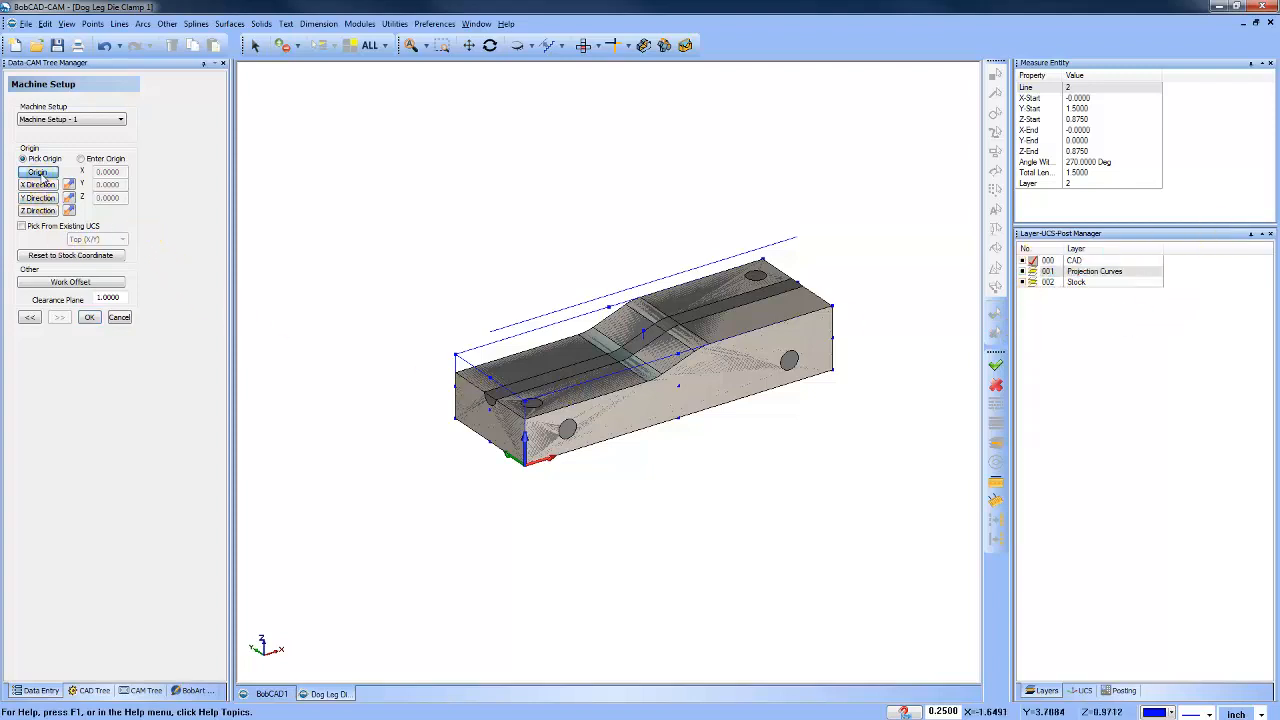
pyautogui.click(457, 354)
pyautogui.click(89, 317)
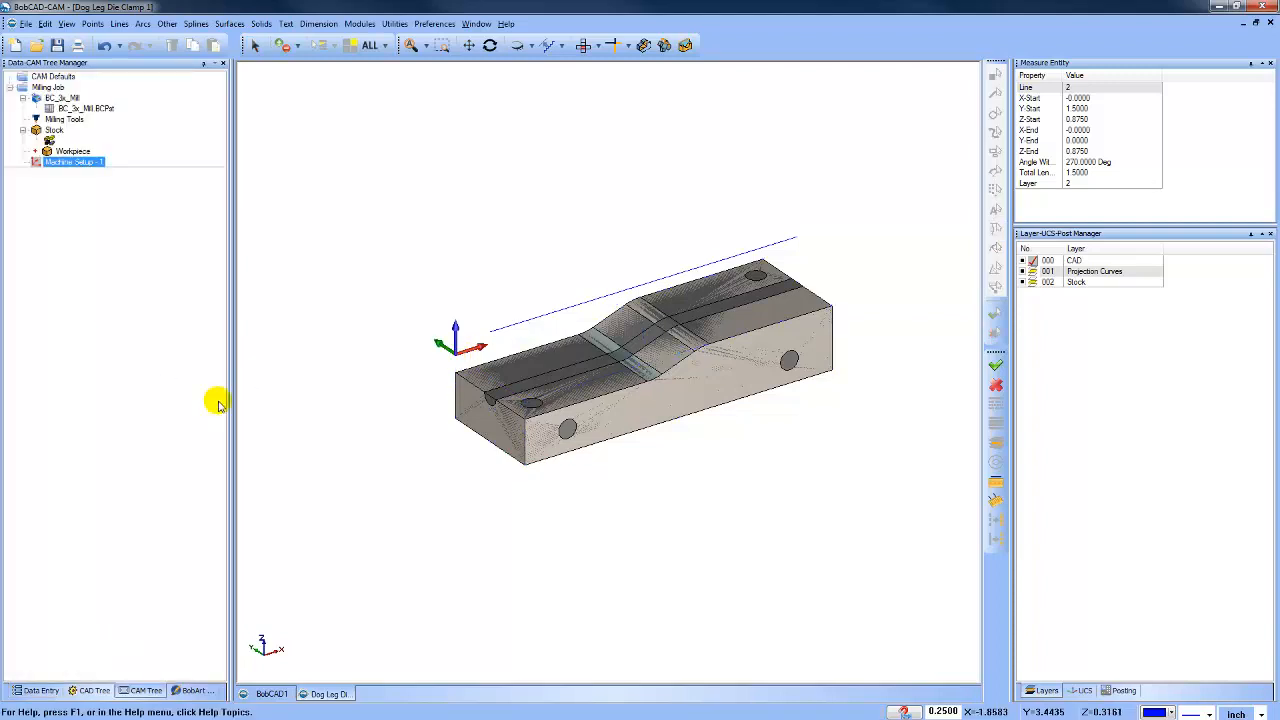
# Hide the Stock layer and blank the milling job's stock, keeping the part and its projection curve displayed.
pyautogui.click(1031, 282)
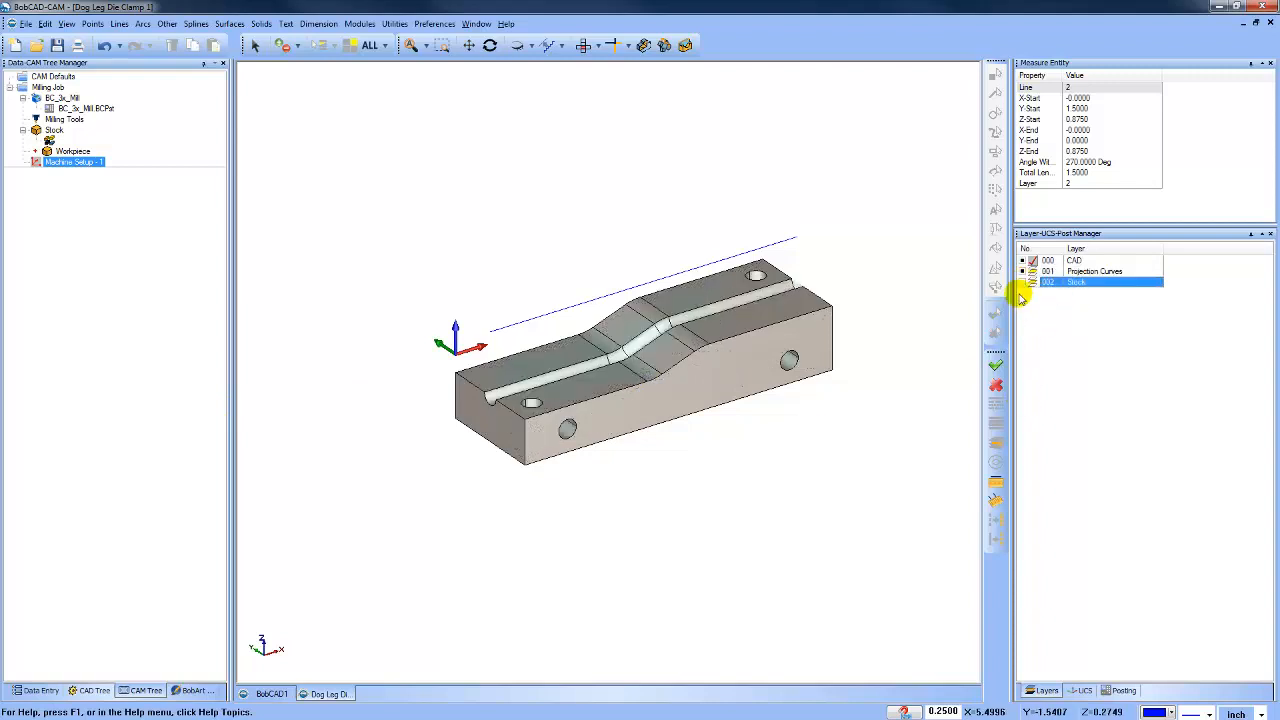
pyautogui.click(1030, 271)
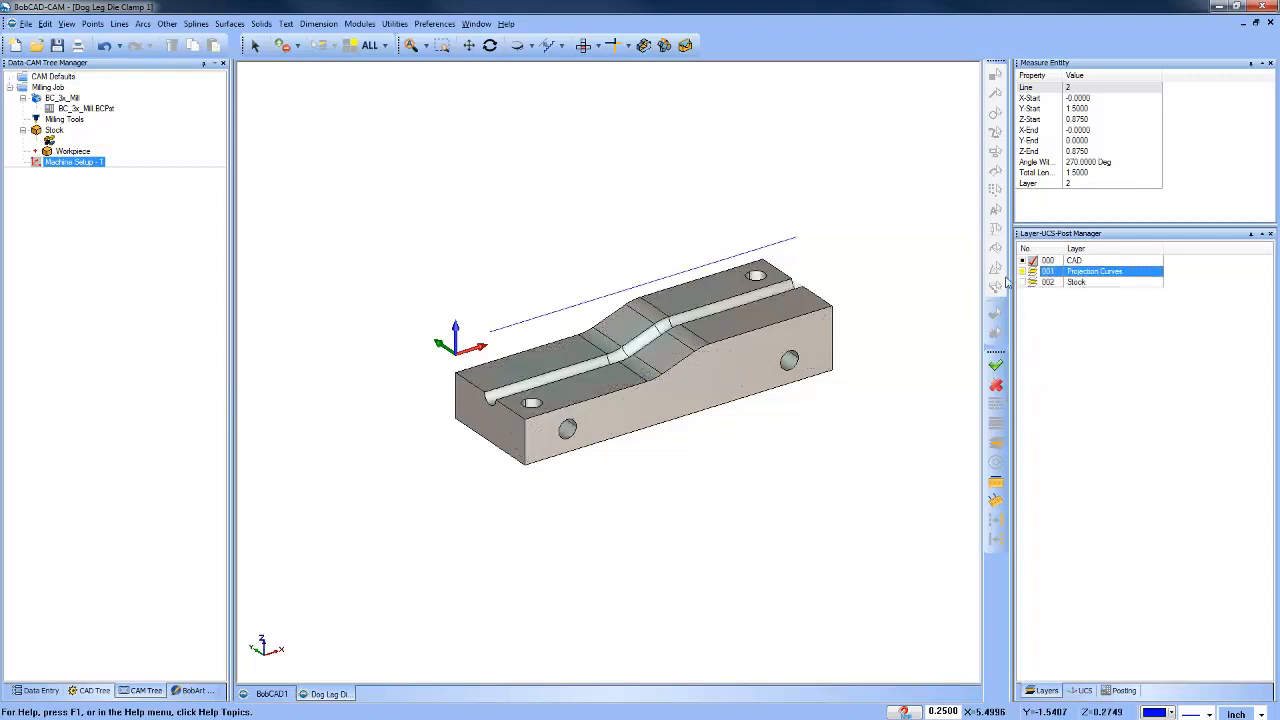
pyautogui.click(580, 266)
pyautogui.rightClick(461, 187)
pyautogui.click(492, 208)
pyautogui.click(52, 130)
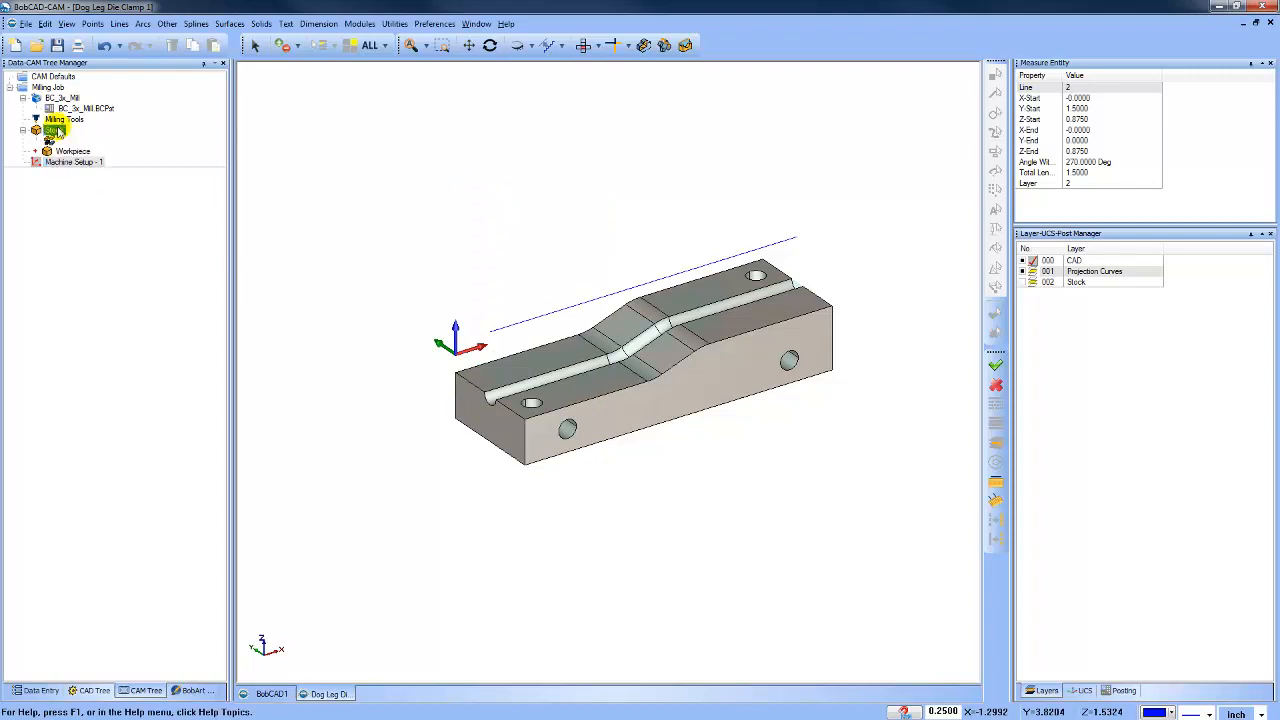
pyautogui.rightClick(52, 130)
pyautogui.click(90, 186)
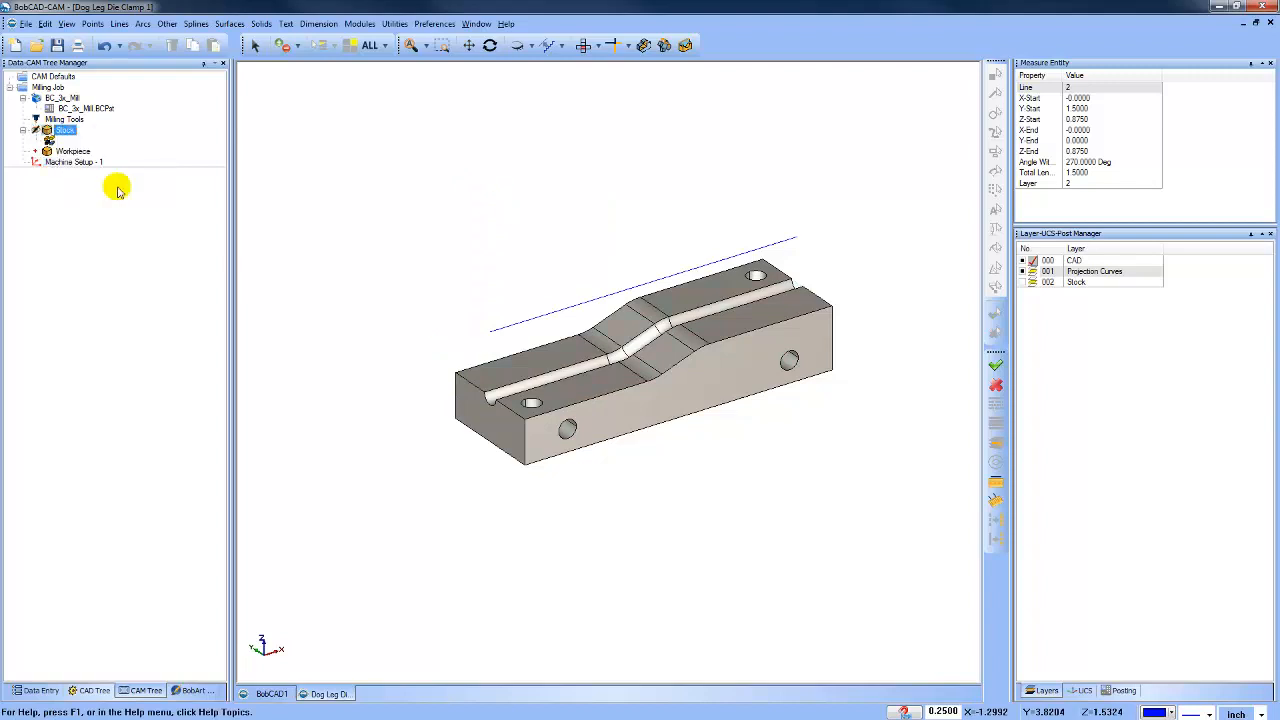
# Add a Mill Multiaxis feature to Machine Setup - 1 using the Surface toolpath type Project Curves.
pyautogui.click(75, 162)
pyautogui.rightClick(87, 165)
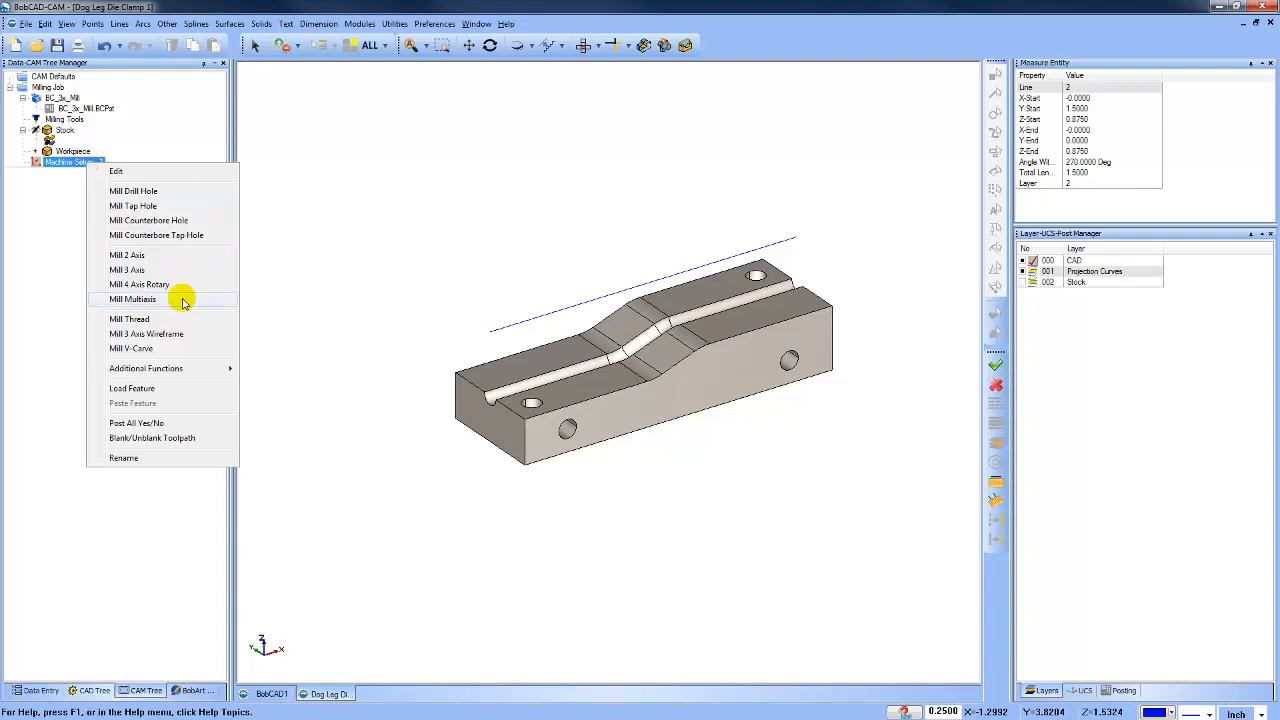
pyautogui.click(140, 299)
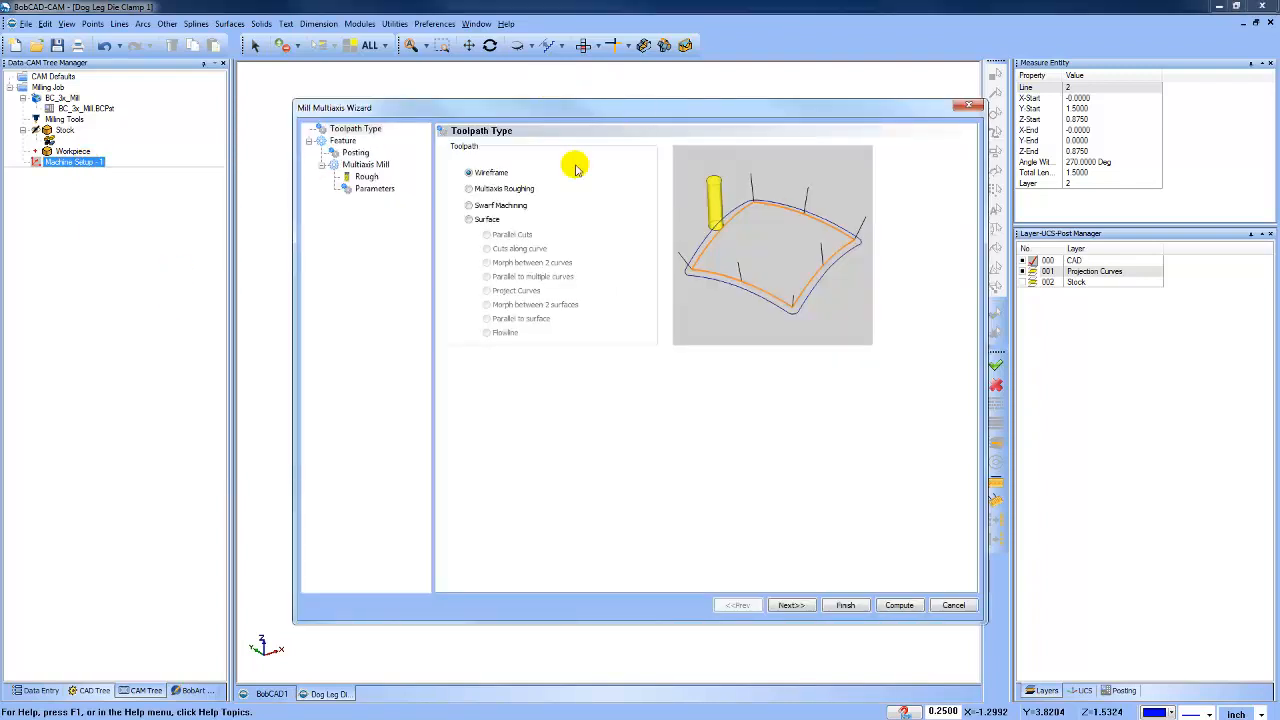
pyautogui.click(469, 219)
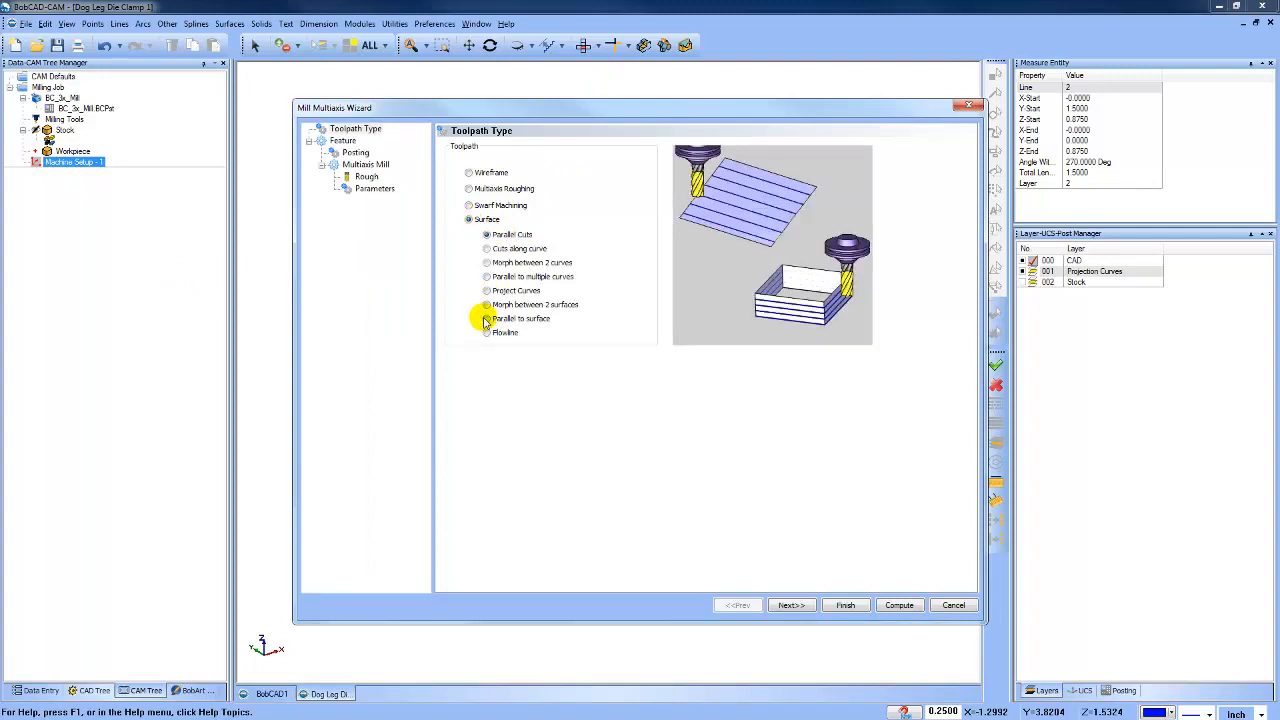
pyautogui.click(487, 291)
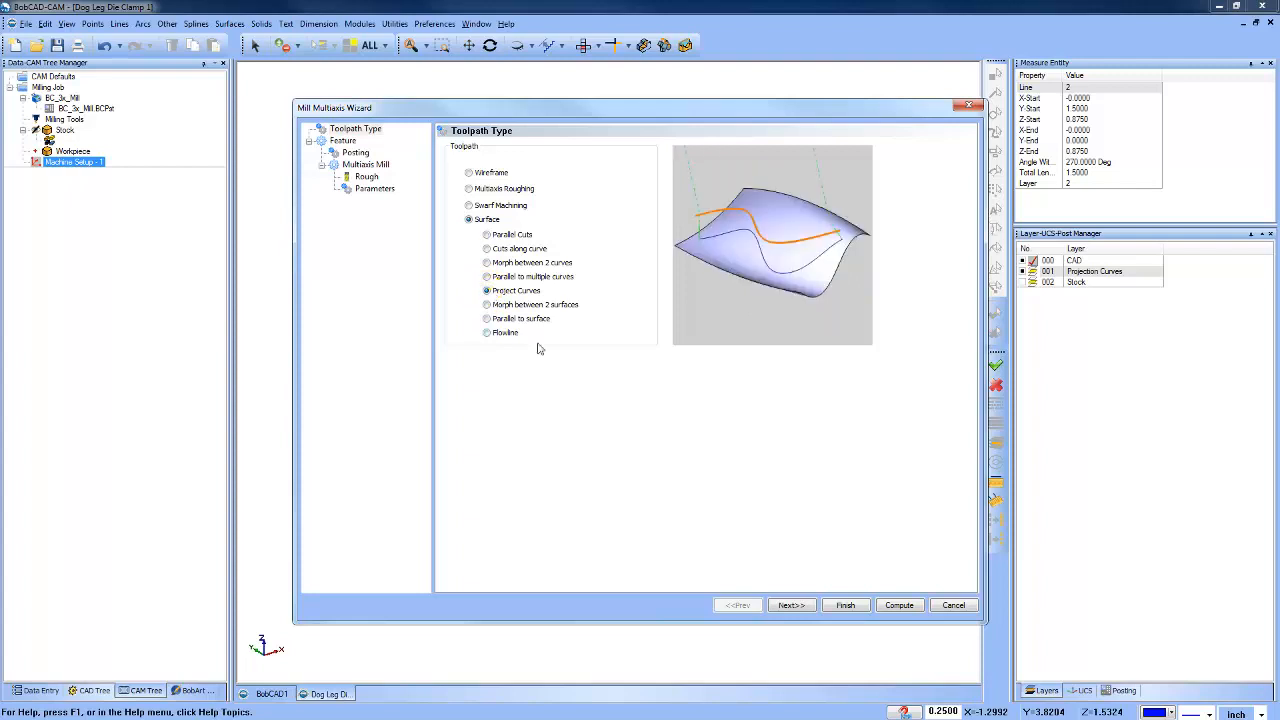
# Define the roughing tool with a 0.25 in diameter and a 0.125 in corner radius, keeping work offset 1.
pyautogui.click(790, 605)
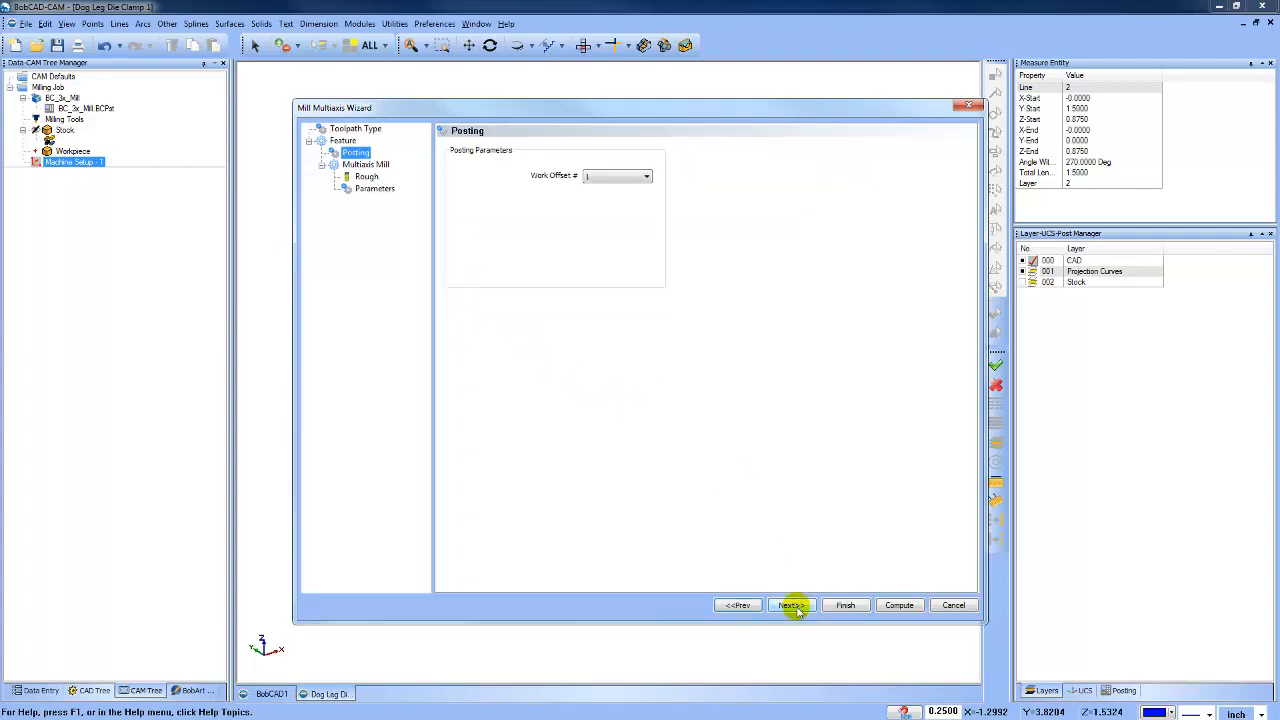
pyautogui.click(366, 176)
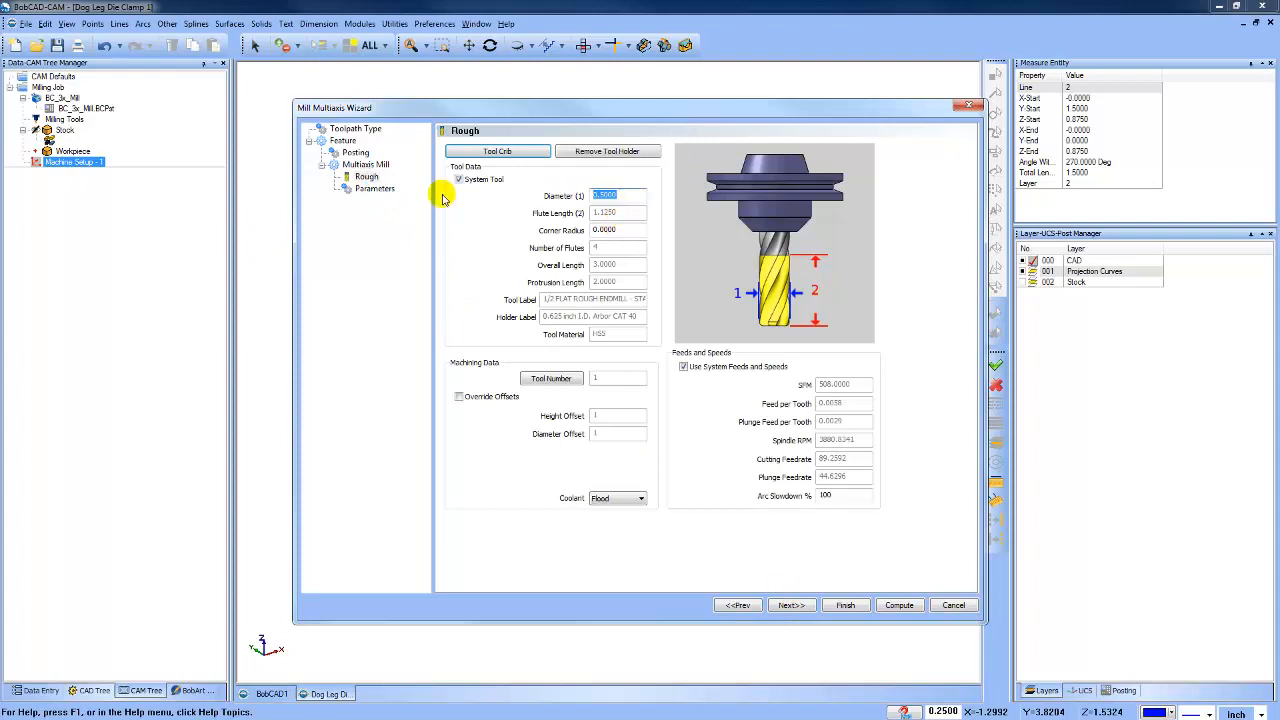
pyautogui.write('0.25')
pyautogui.click(620, 230)
pyautogui.write('.12')
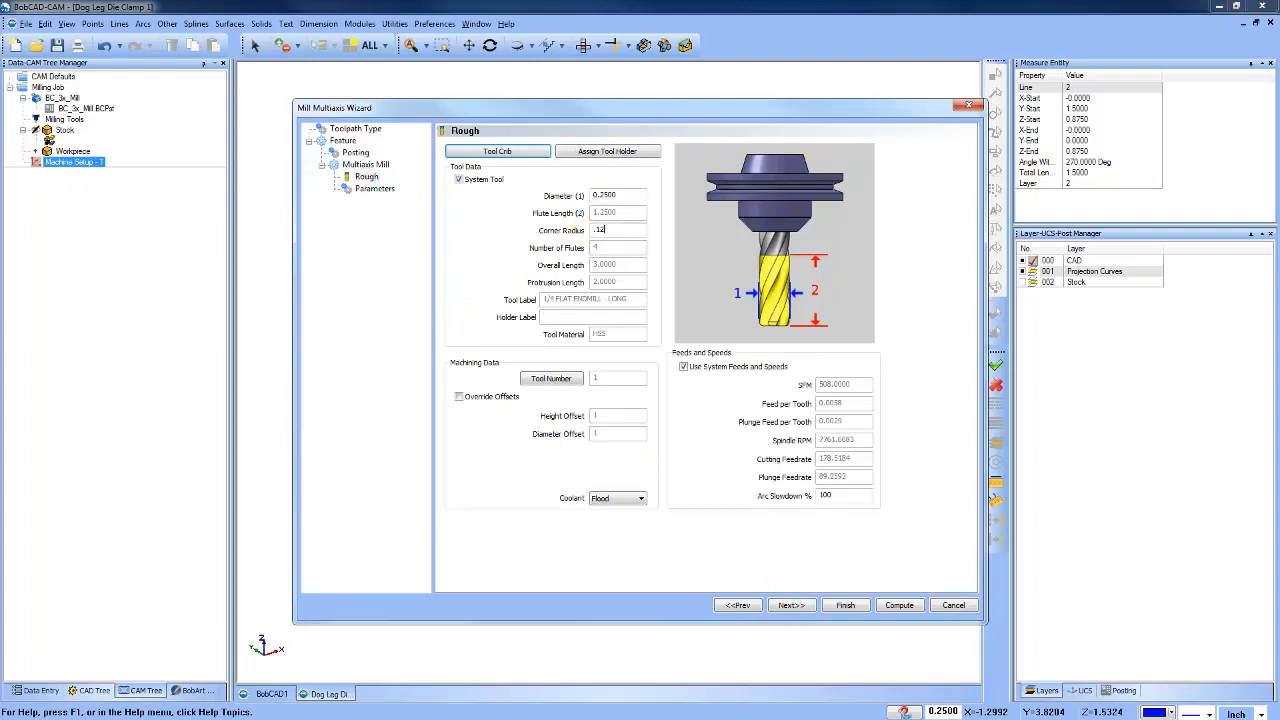
pyautogui.write('5')
pyautogui.click(792, 608)
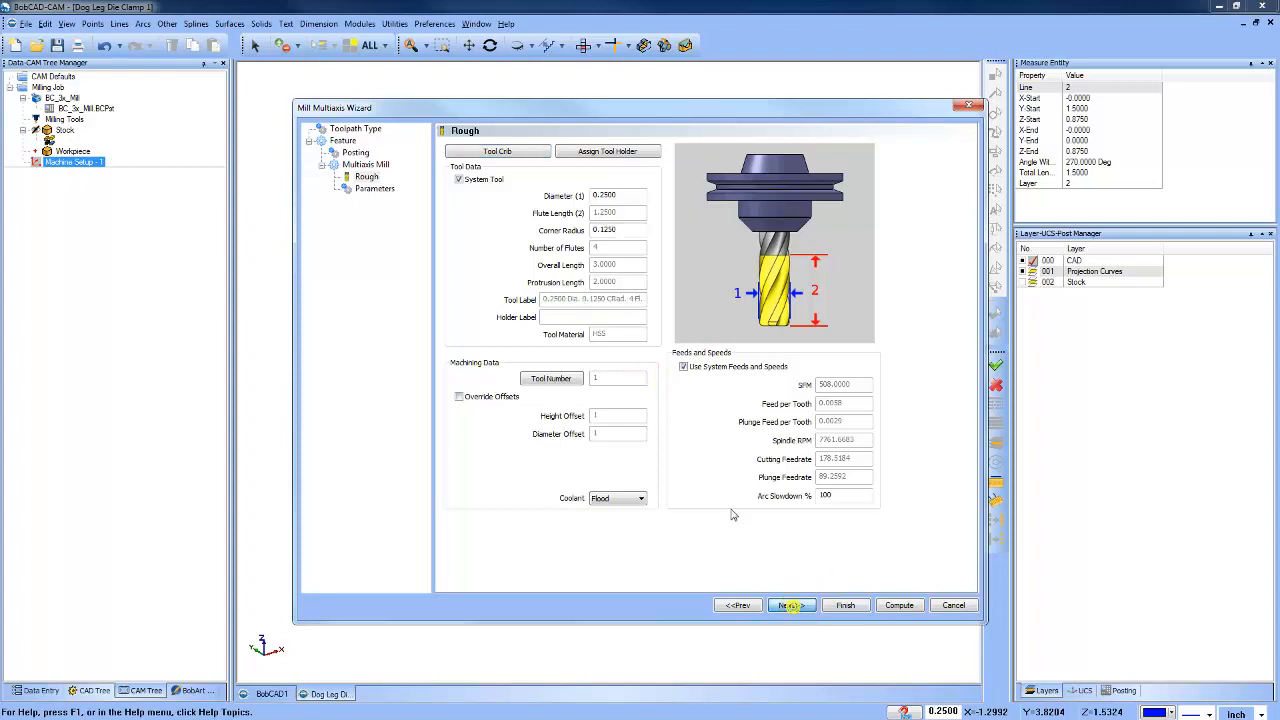
# Assign the straight line above the part as the projection curve of the multiaxis toolpath.
pyautogui.click(792, 605)
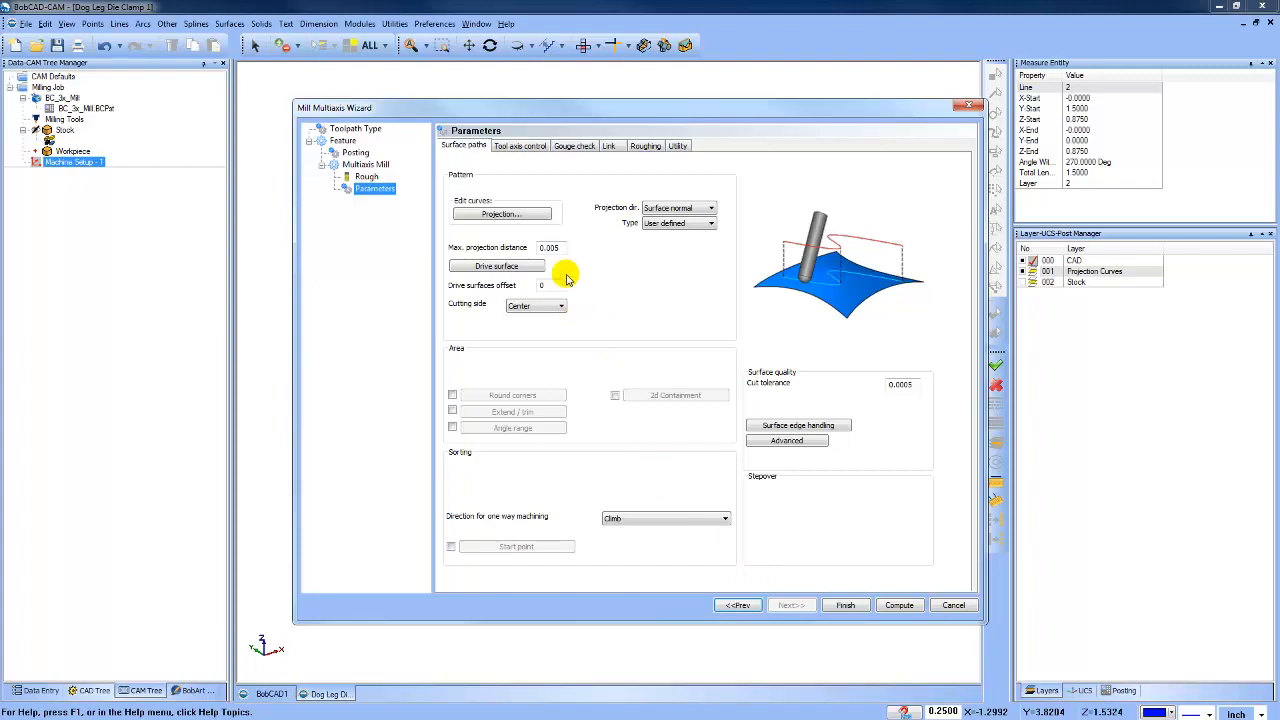
pyautogui.click(535, 218)
pyautogui.click(793, 240)
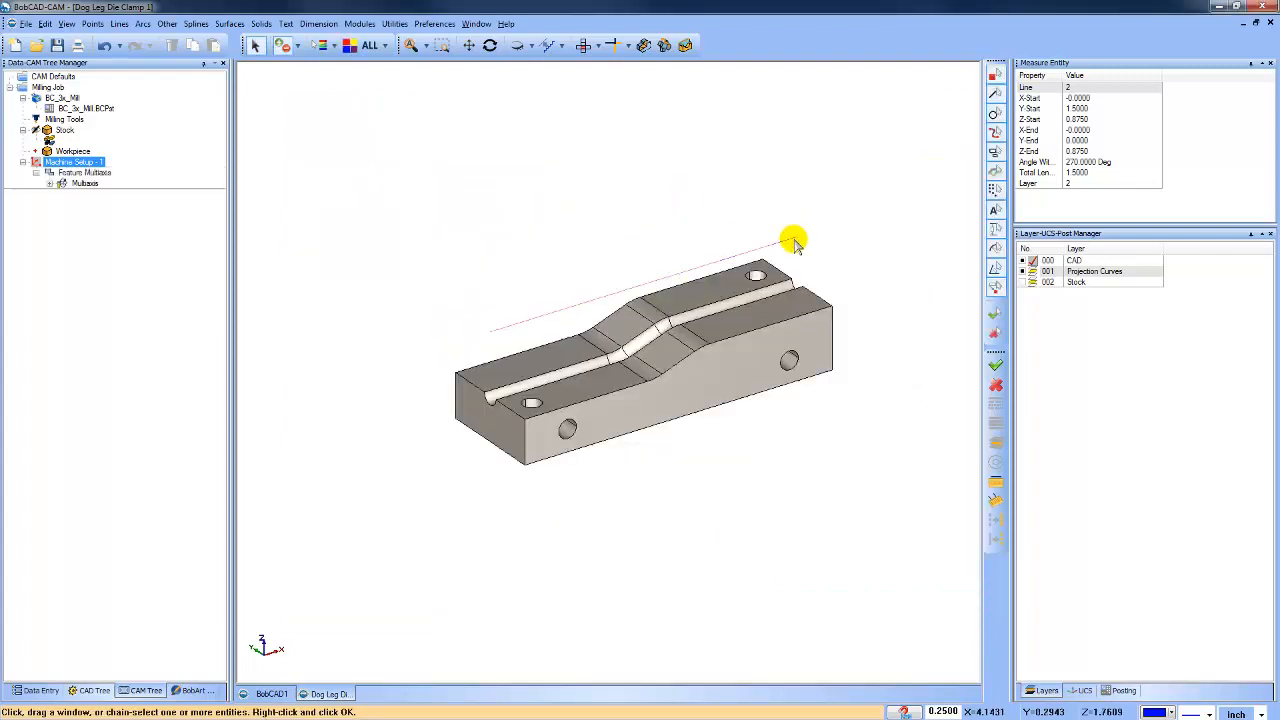
pyautogui.rightClick(846, 228)
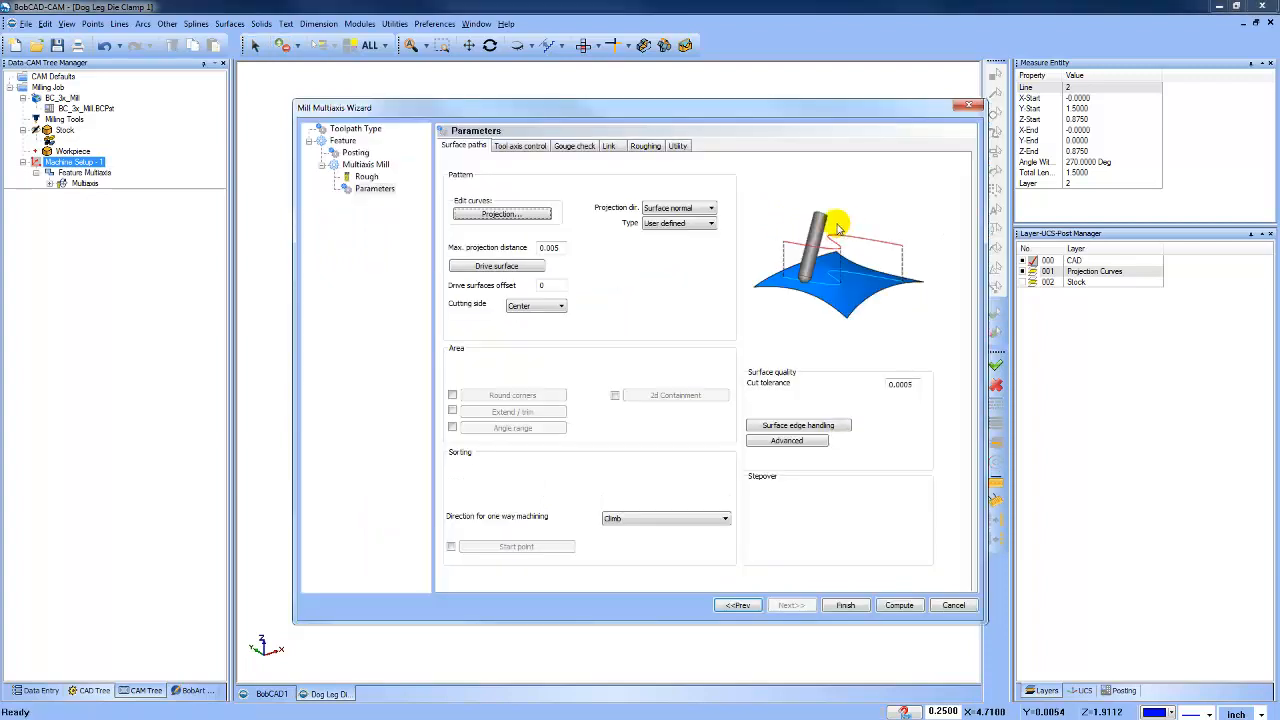
# Assign all faces along the dog leg groove as the drive surfaces, from the low end to the high end.
pyautogui.click(516, 267)
pyautogui.click(584, 366)
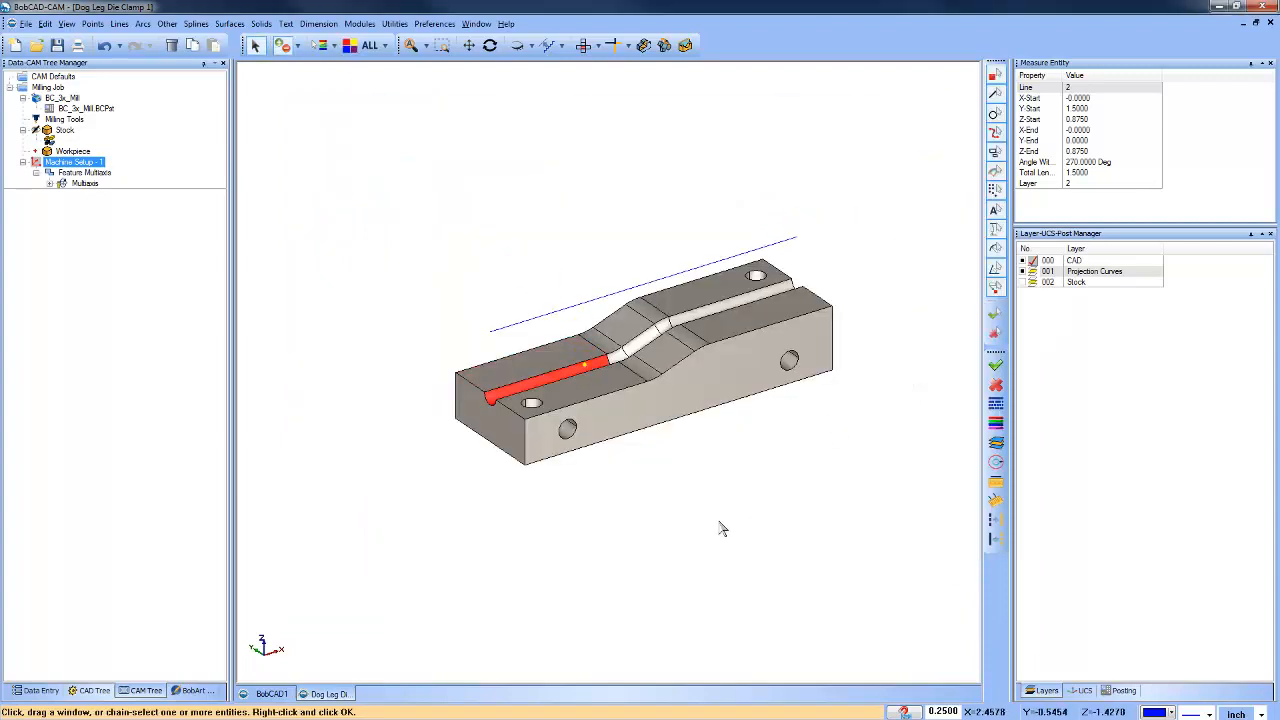
pyautogui.moveTo(722, 526); pyautogui.dragTo(771, 581, button='middle')
pyautogui.scroll(3, 646, 378)
pyautogui.click(598, 342)
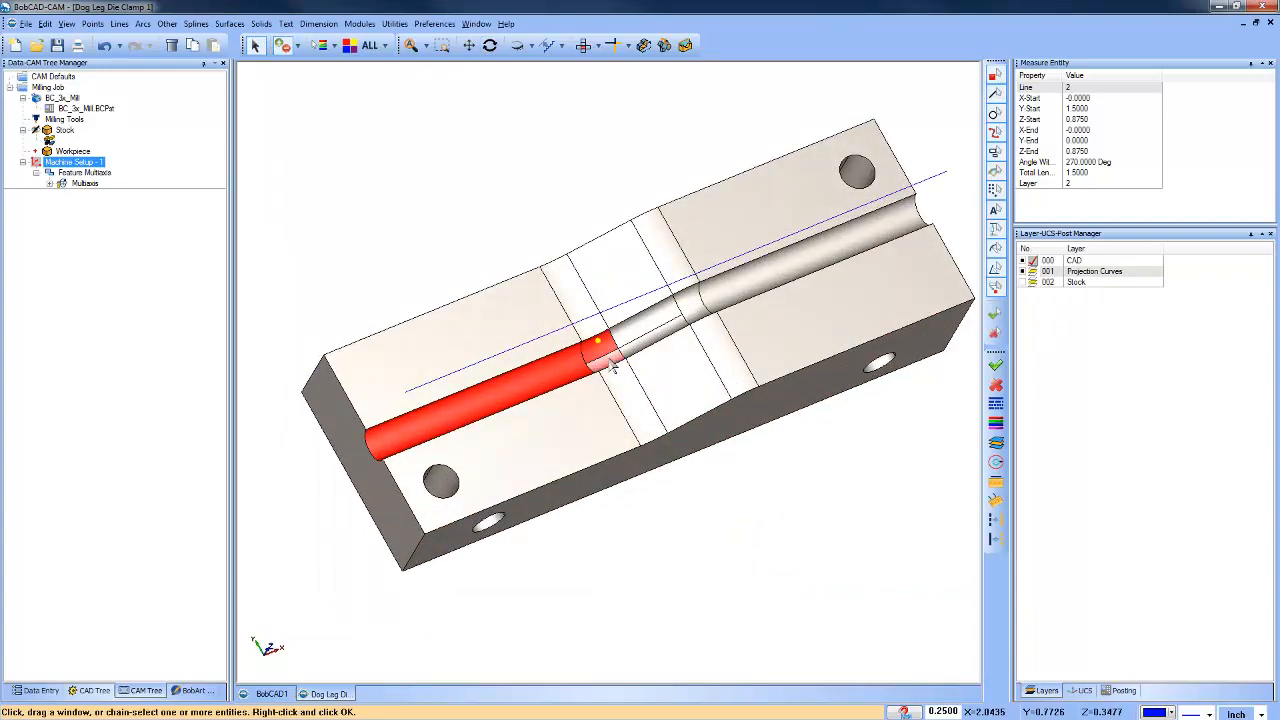
pyautogui.click(614, 360)
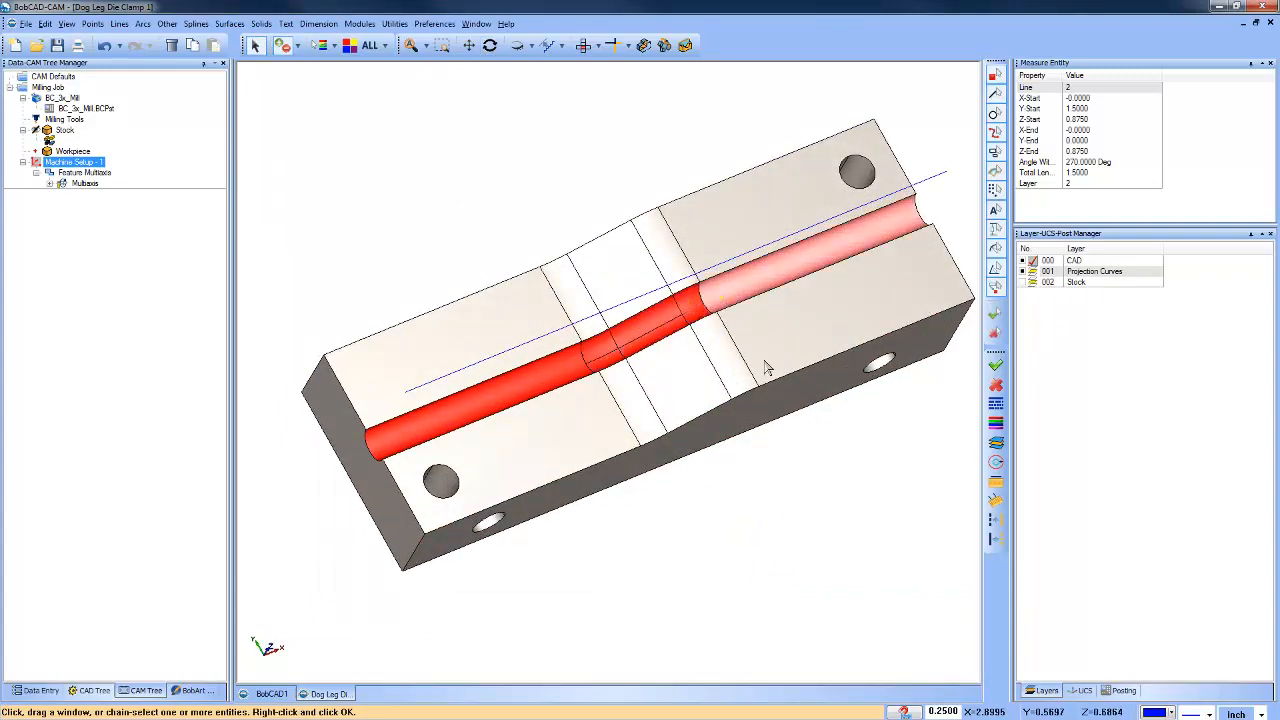
pyautogui.moveTo(781, 522); pyautogui.dragTo(785, 467, button='middle')
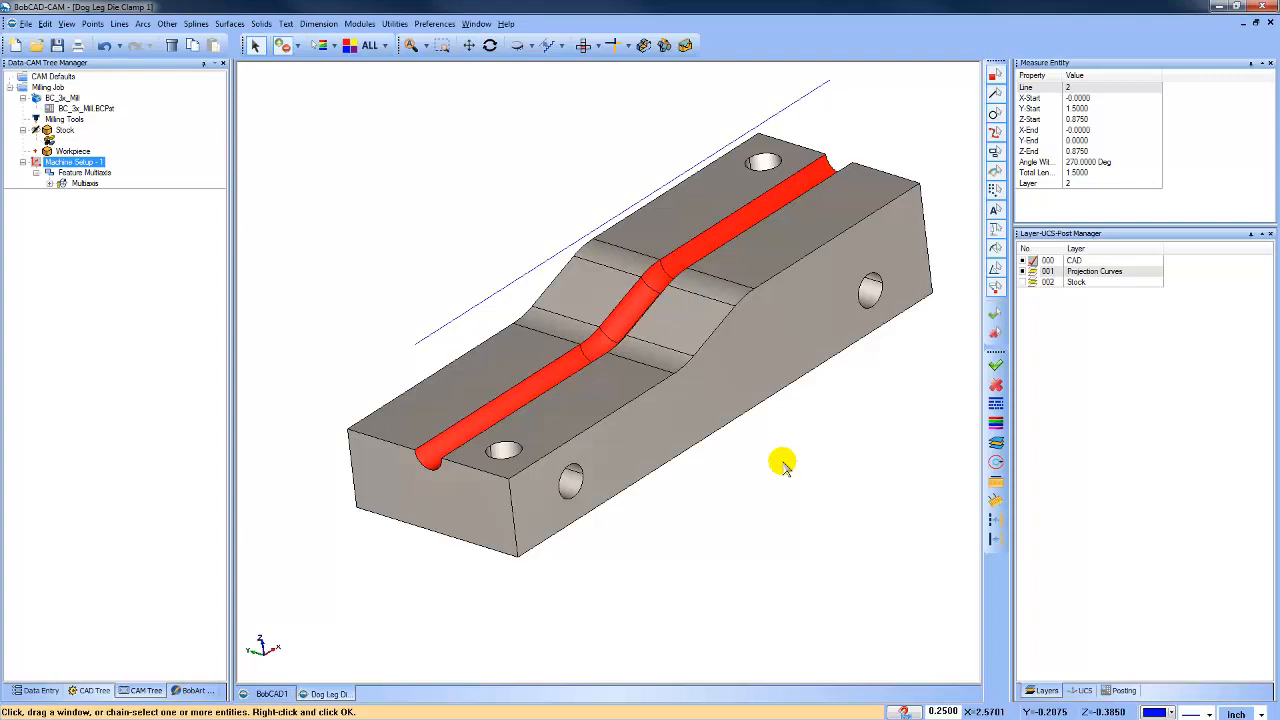
pyautogui.press('space')
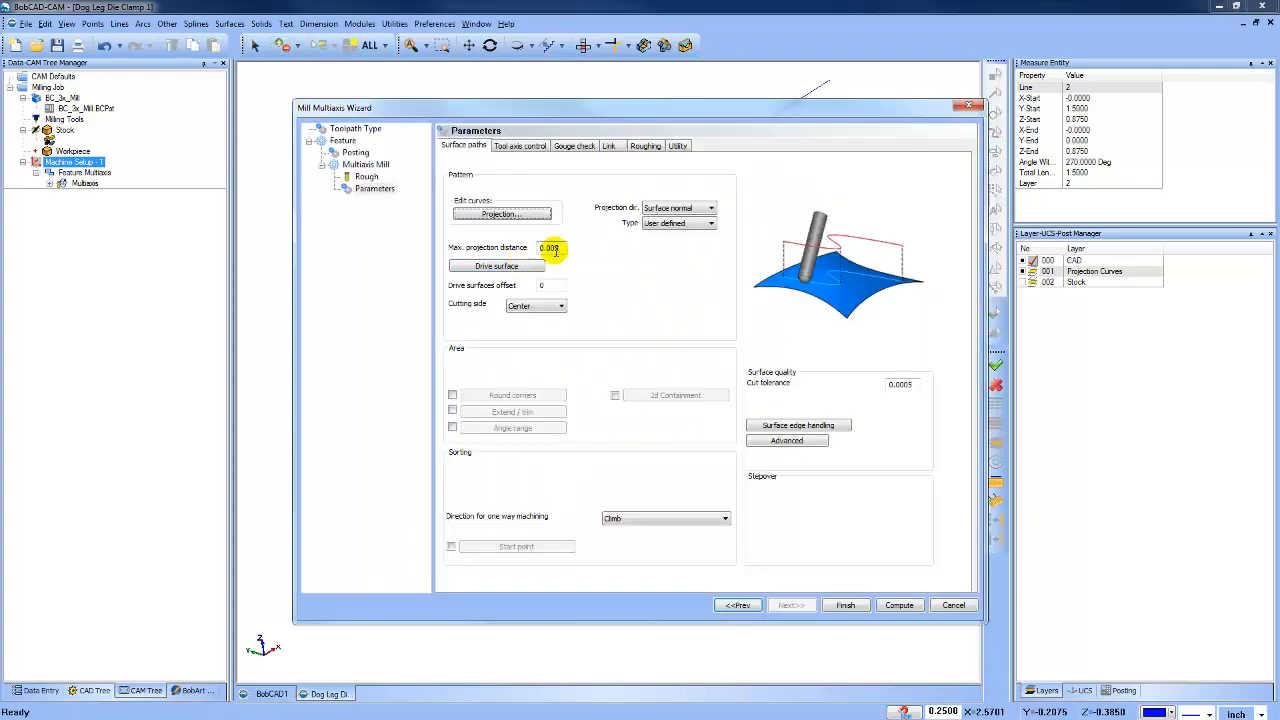
# Compute the Project Curves toolpath with a maximum projection distance of 1 and 3 Axis output format.
pyautogui.doubleClick(553, 248)
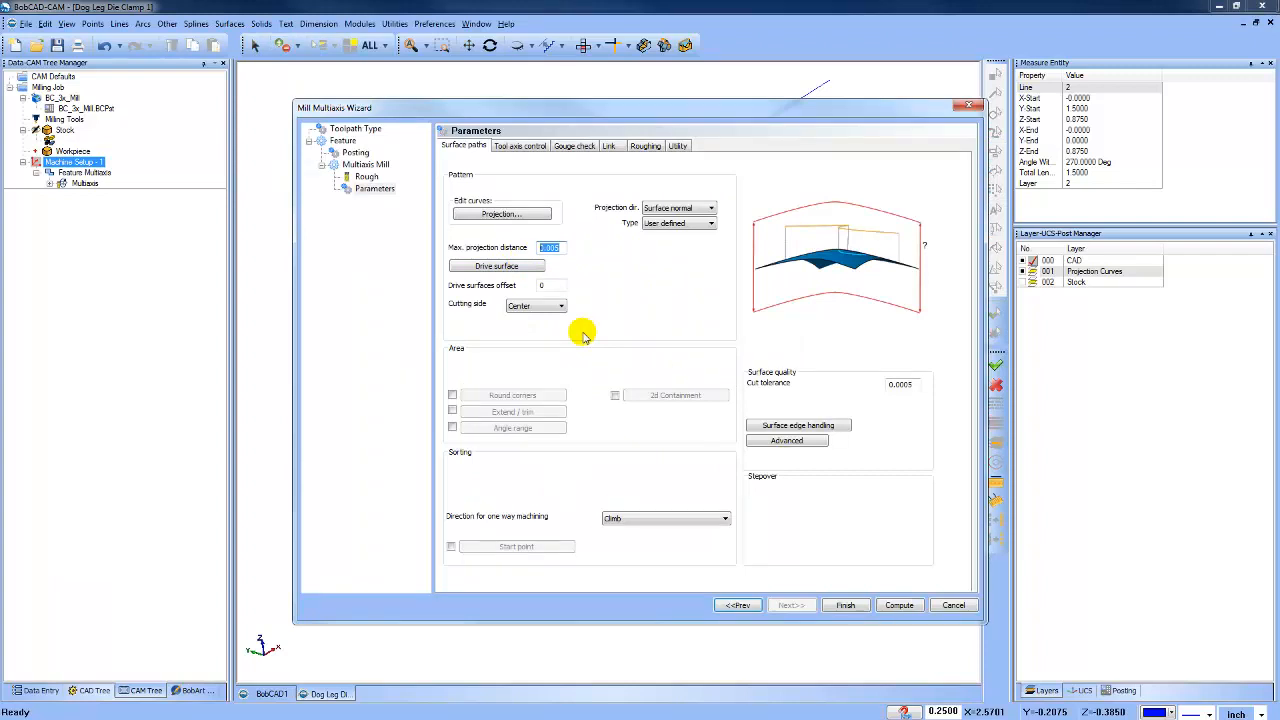
pyautogui.write('1')
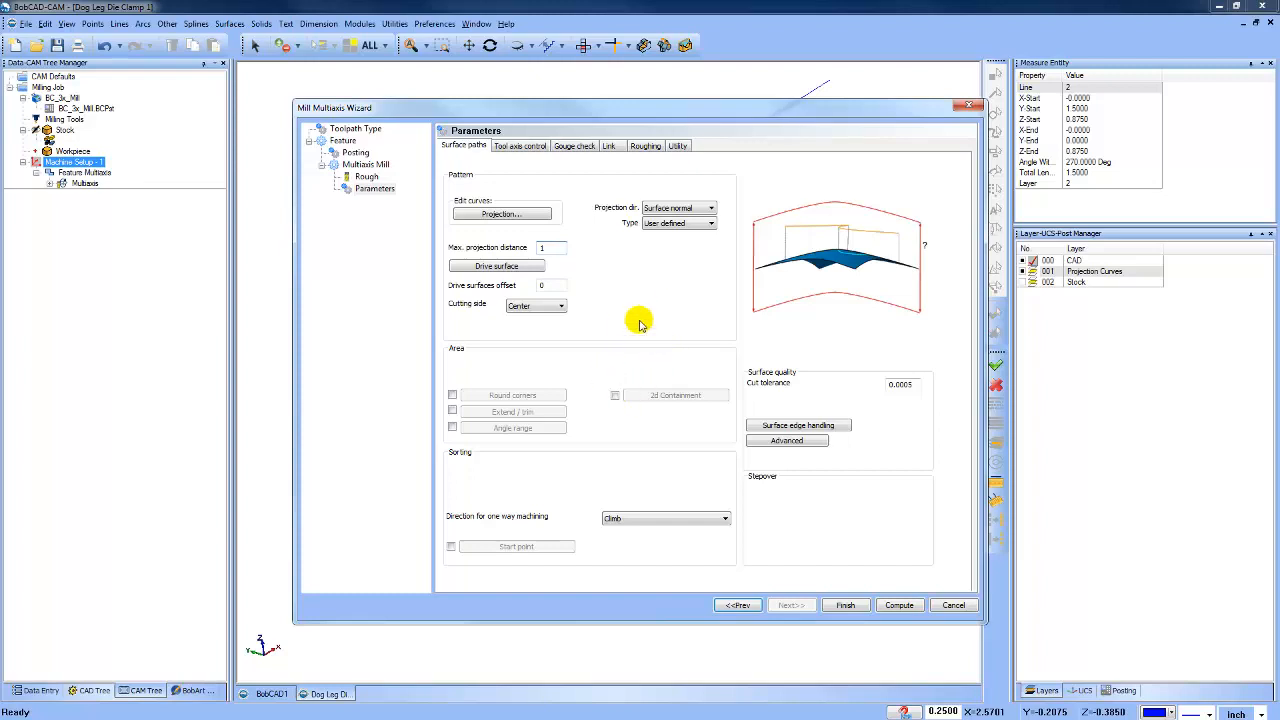
pyautogui.click(535, 147)
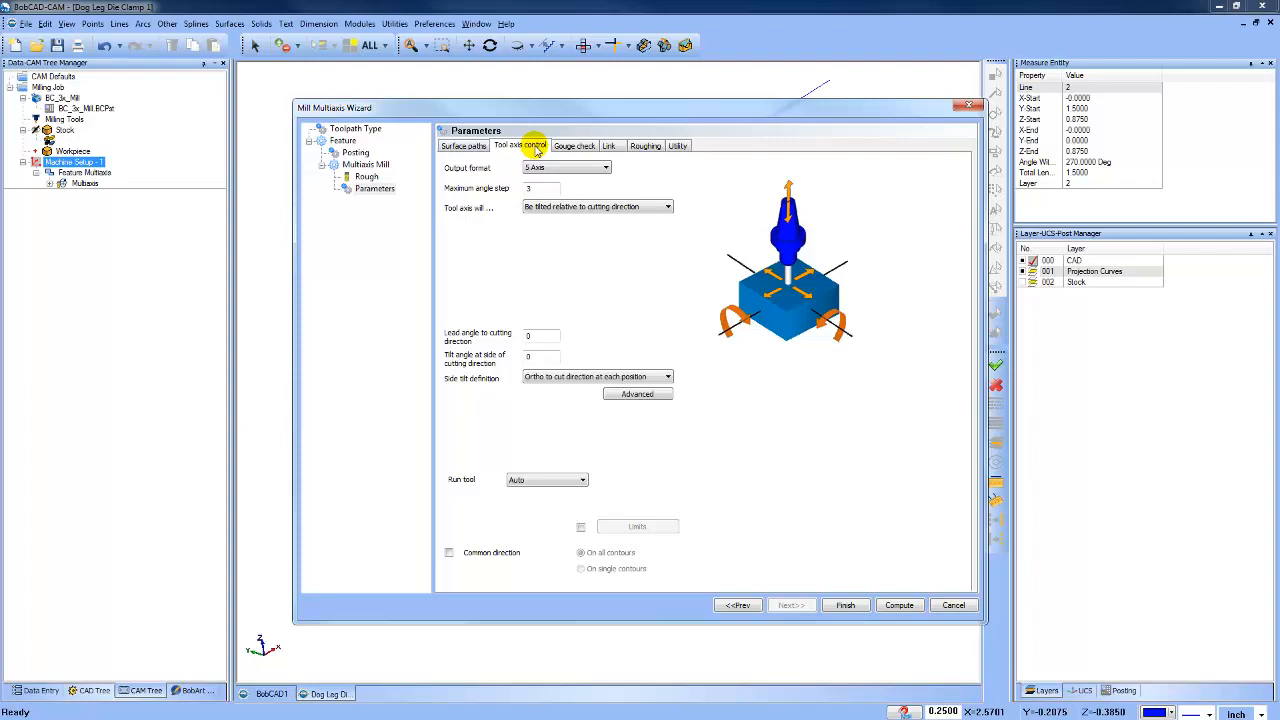
pyautogui.click(600, 168)
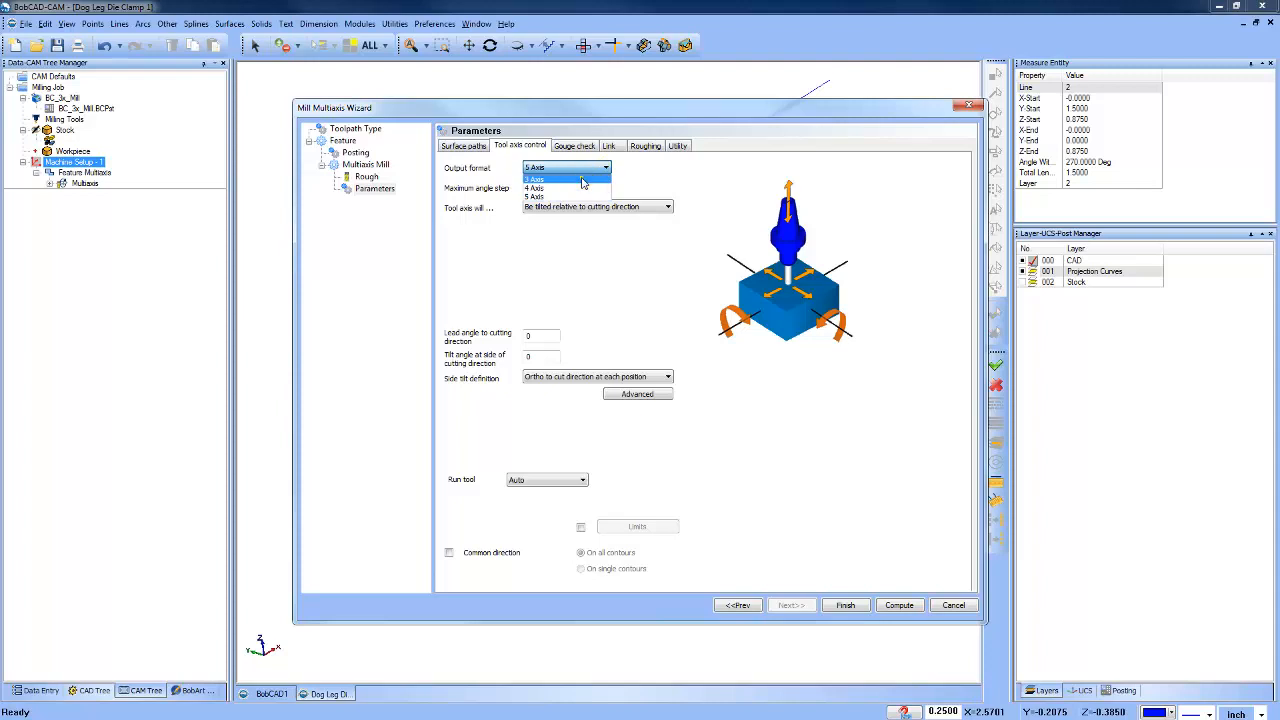
pyautogui.click(582, 179)
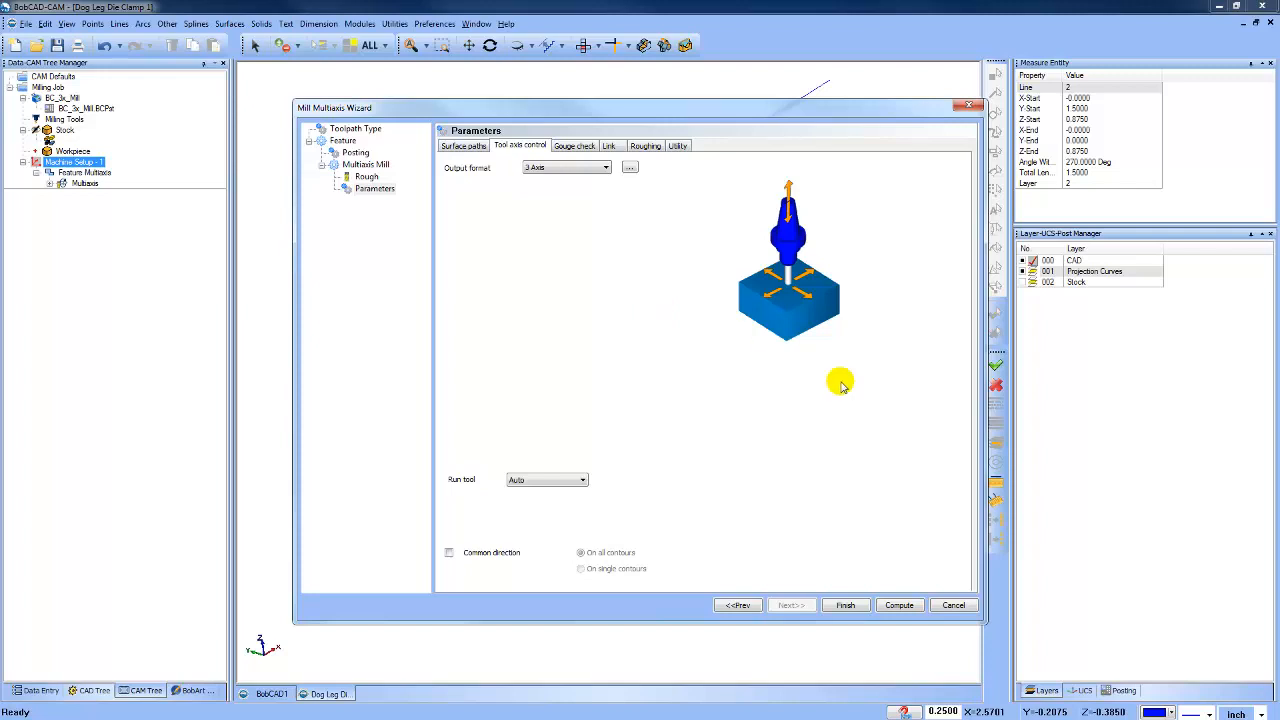
pyautogui.click(898, 605)
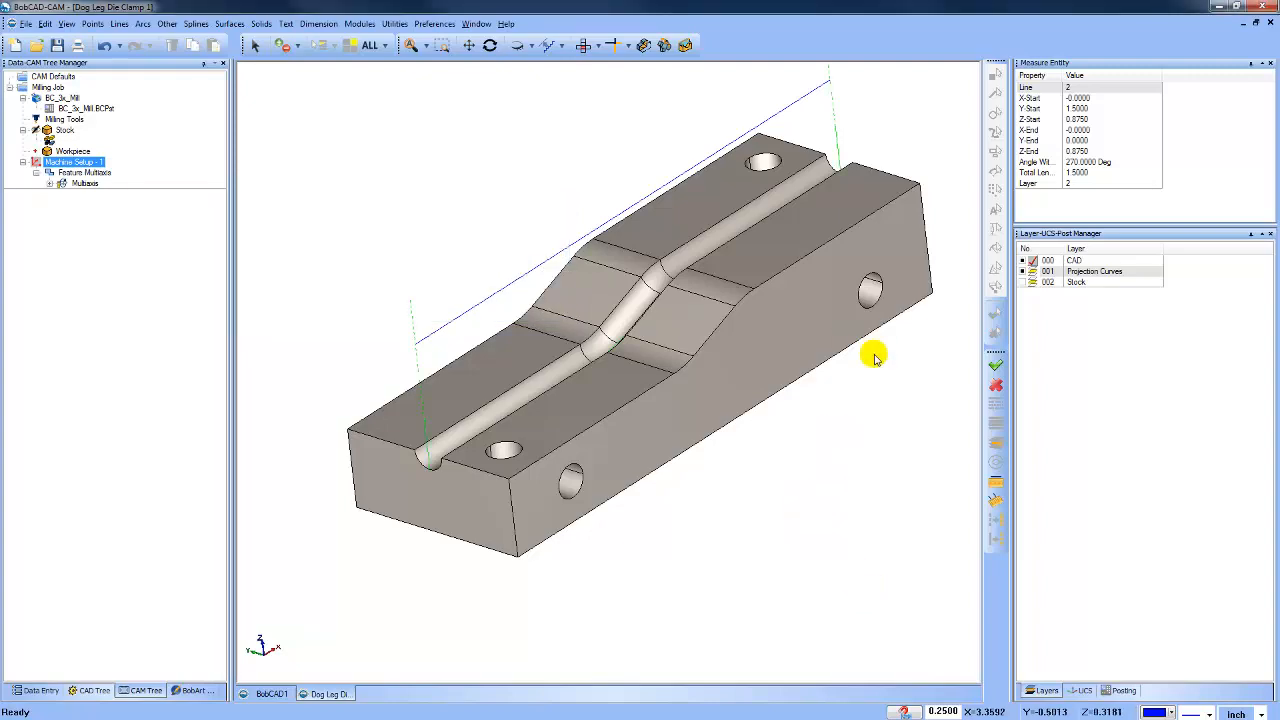
# Examine the computed toolpath along the groove in translucent and wireframe display.
pyautogui.moveTo(813, 461)
pyautogui.mouseDown(button='middle')
pyautogui.moveTo(806, 503)
pyautogui.moveTo(805, 478)
pyautogui.mouseUp(button='middle')
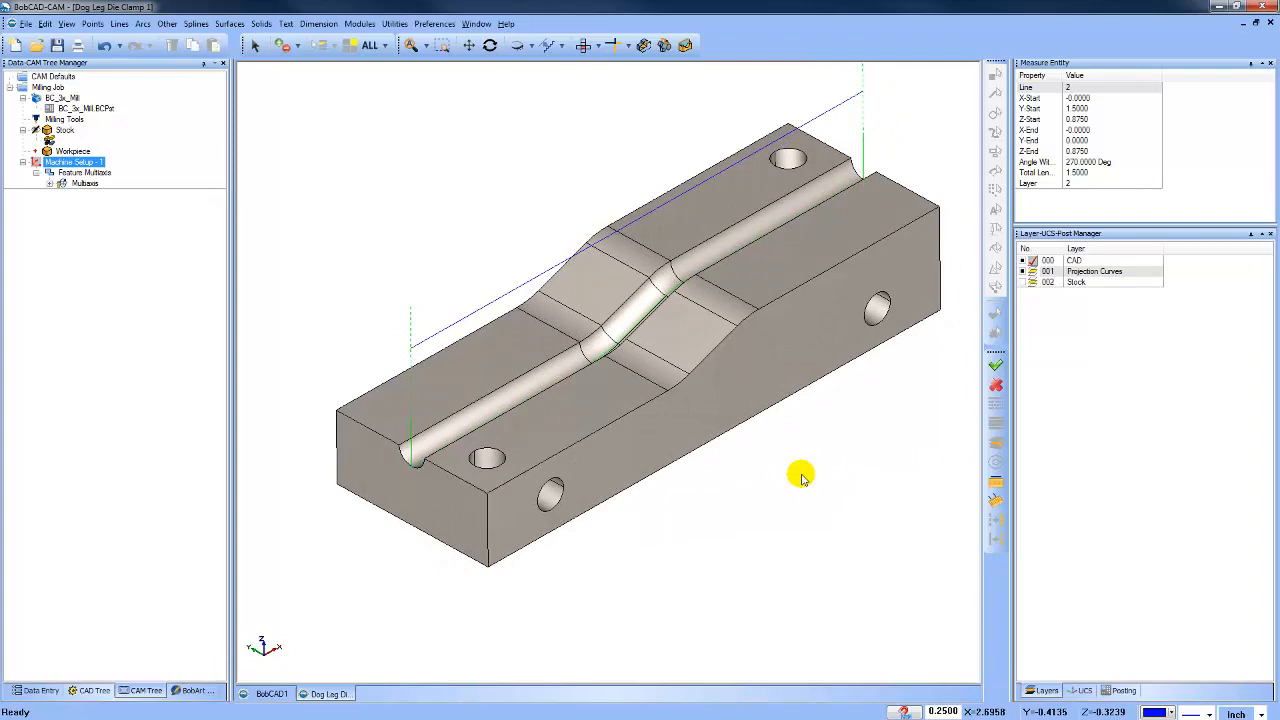
pyautogui.hotkey('ctrl', 't')
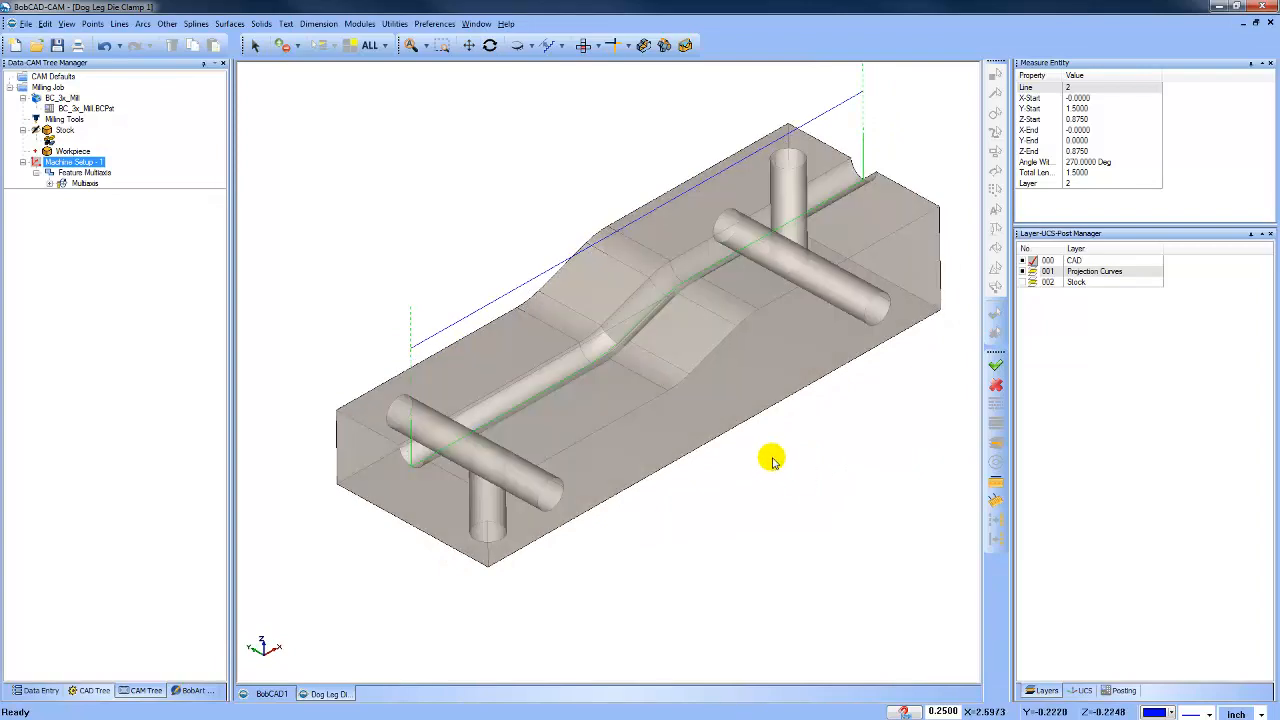
pyautogui.hotkey('ctrl', 't')
pyautogui.hotkey('ctrl', 't')
pyautogui.moveTo(778, 434)
pyautogui.mouseDown(button='middle')
pyautogui.moveTo(789, 480)
pyautogui.moveTo(784, 432)
pyautogui.moveTo(854, 420)
pyautogui.moveTo(784, 430)
pyautogui.mouseUp(button='middle')
pyautogui.hotkey('ctrl', 't')
pyautogui.hotkey('ctrl', 't')
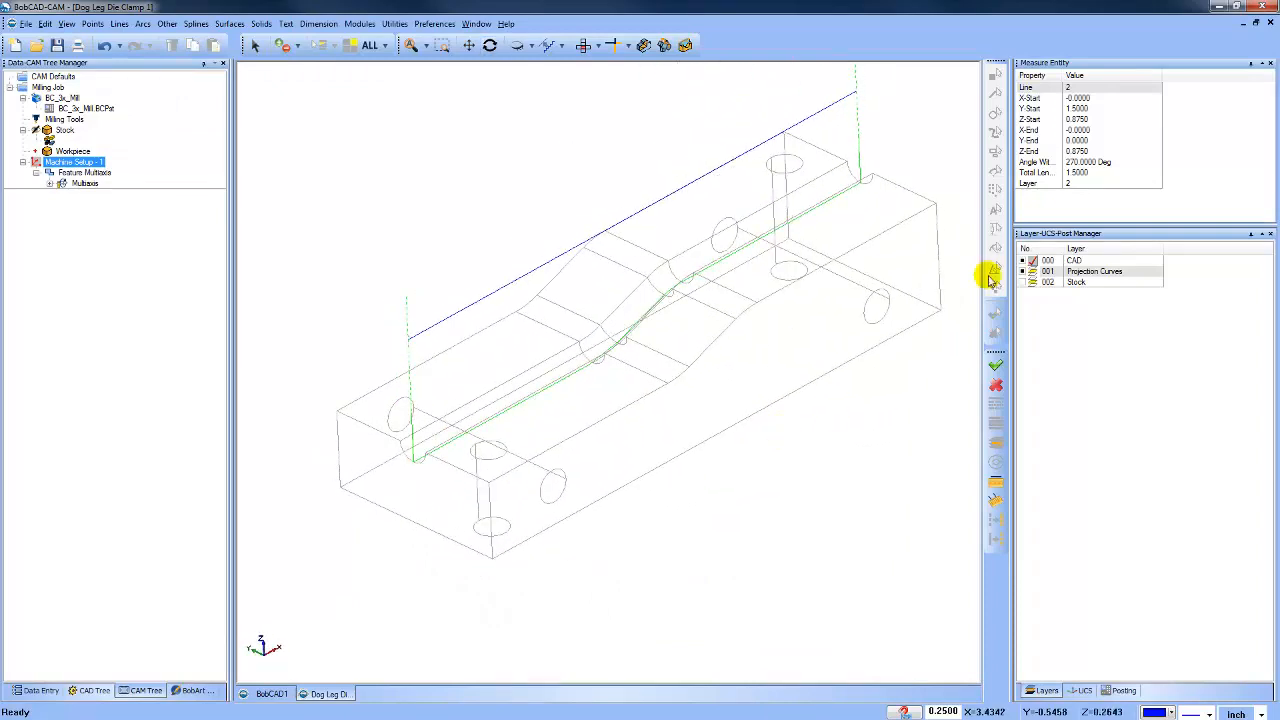
# Hide the Projection Curves layer and return the part to shaded display.
pyautogui.click(1030, 272)
pyautogui.moveTo(808, 486)
pyautogui.mouseDown(button='middle')
pyautogui.moveTo(780, 497)
pyautogui.moveTo(780, 483)
pyautogui.moveTo(766, 514)
pyautogui.moveTo(803, 477)
pyautogui.moveTo(792, 470)
pyautogui.mouseUp(button='middle')
pyautogui.hotkey('ctrl', 't')
# Backplot the Multiaxis operation, rewind it to its start position, and close the backplot.
pyautogui.rightClick(85, 185)
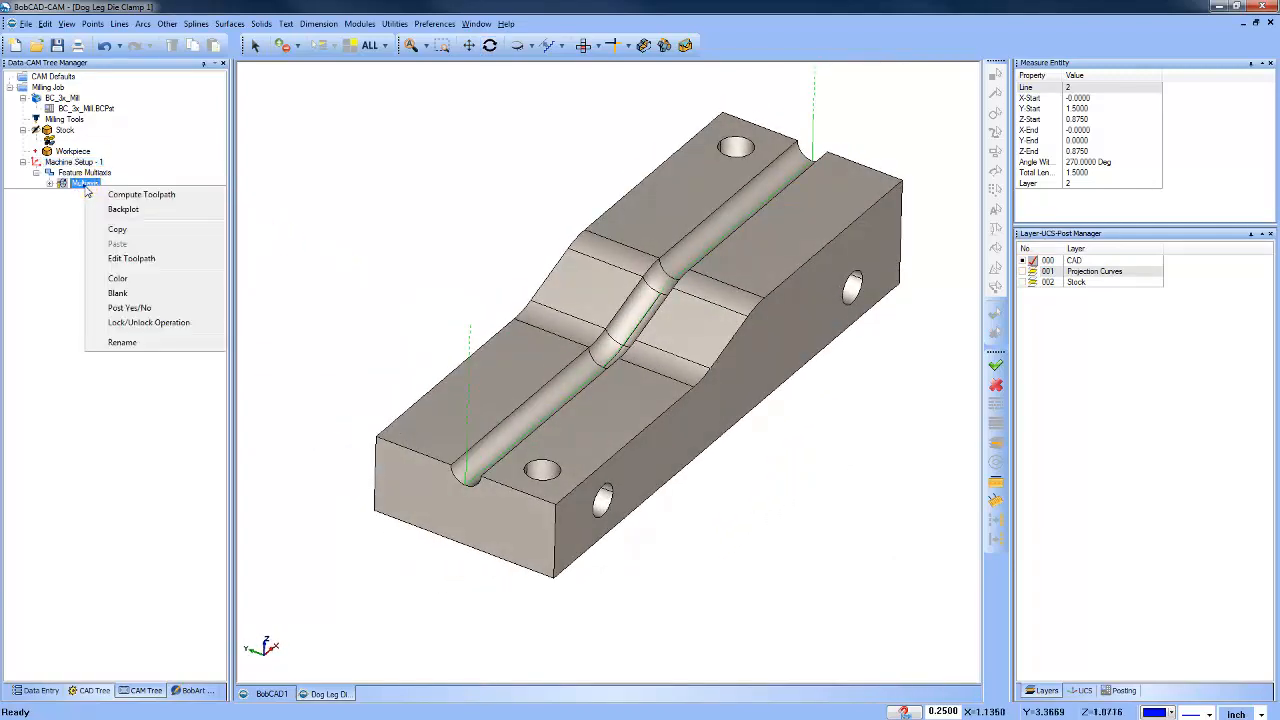
pyautogui.click(128, 207)
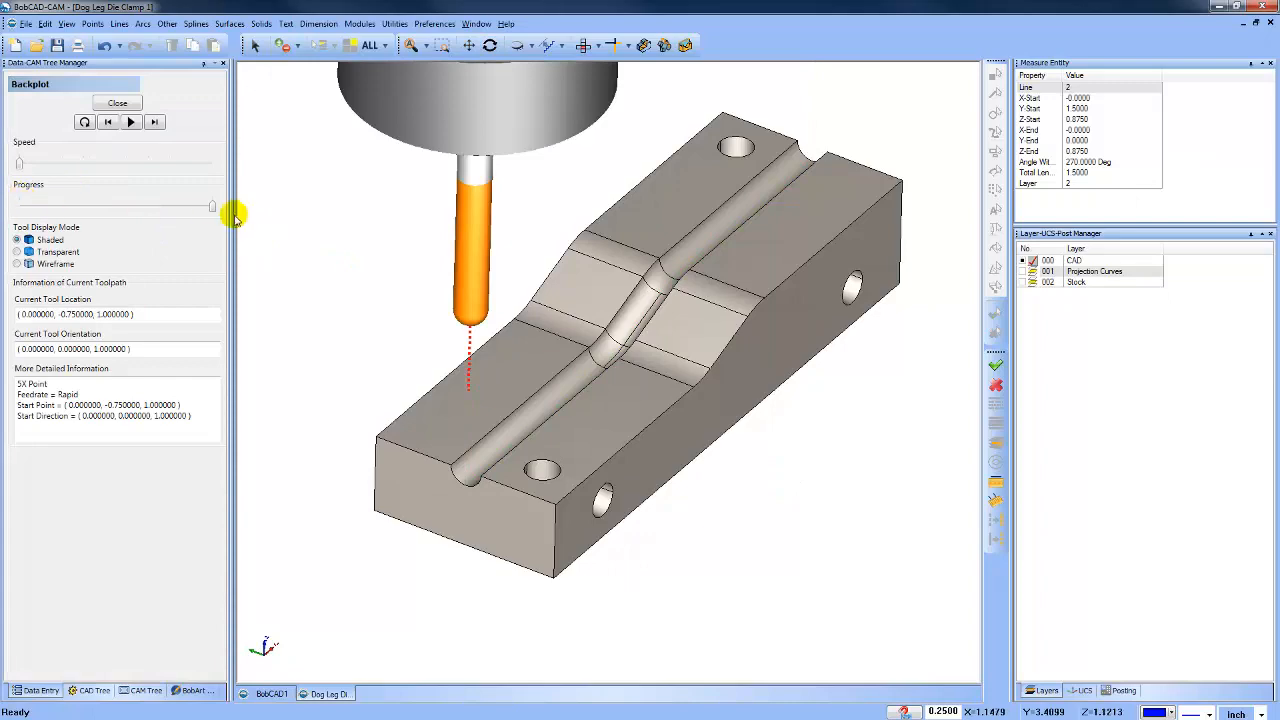
pyautogui.moveTo(211, 207); pyautogui.dragTo(25, 208)
pyautogui.scroll(-3, 660, 270)
pyautogui.moveTo(660, 270); pyautogui.dragTo(720, 408, button='middle')
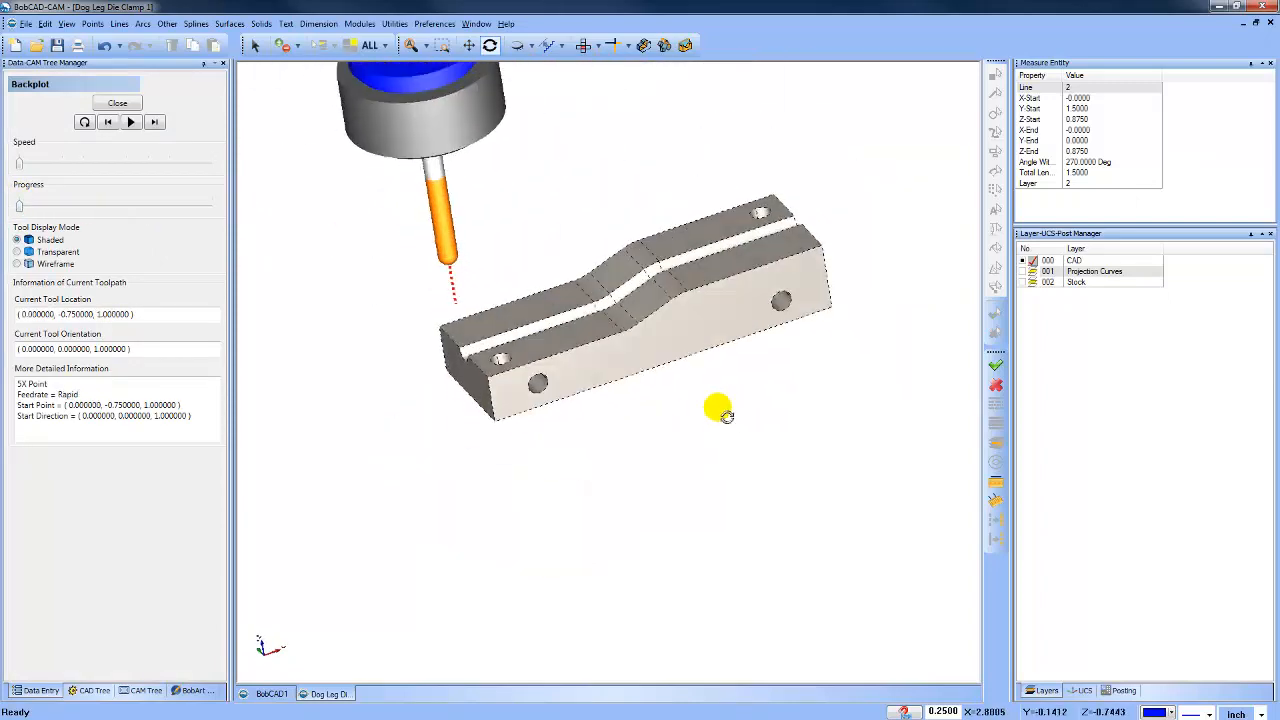
pyautogui.click(120, 104)
pyautogui.moveTo(495, 326); pyautogui.dragTo(703, 414, button='middle')
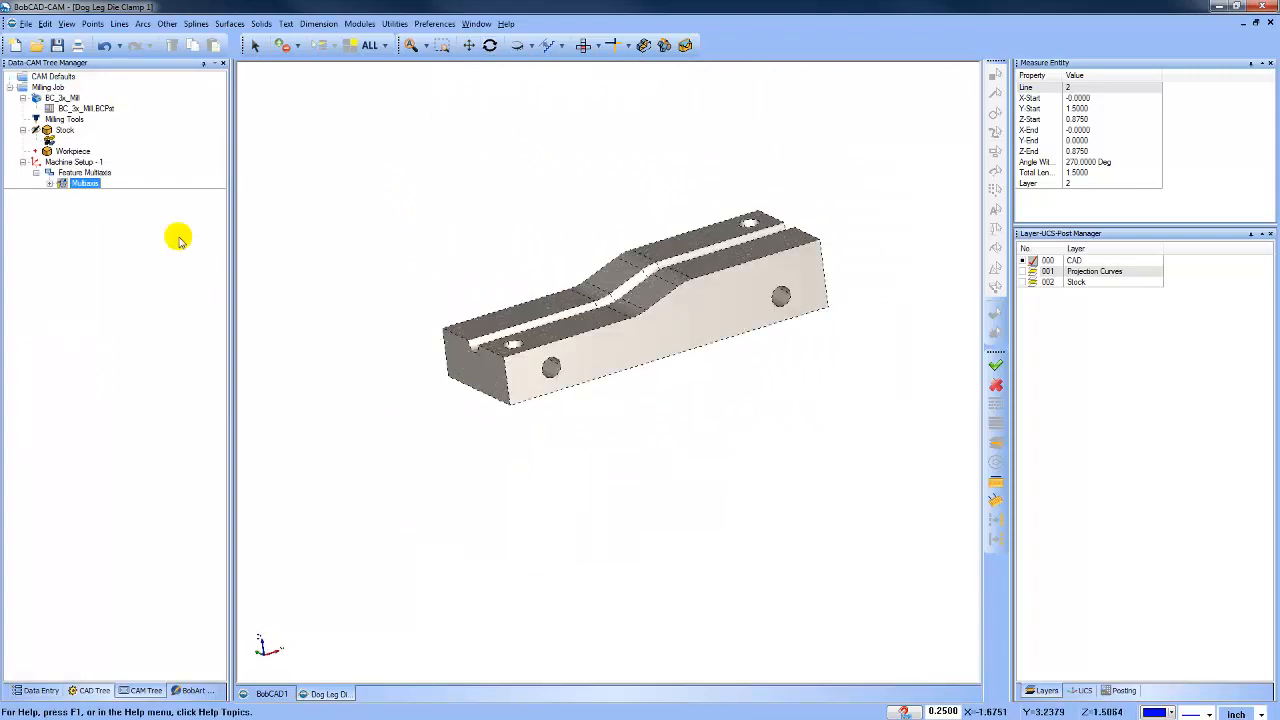
# Reopen the Multiaxis backplot, step the tool through the groove to the final retract, and close it.
pyautogui.rightClick(84, 184)
pyautogui.click(140, 205)
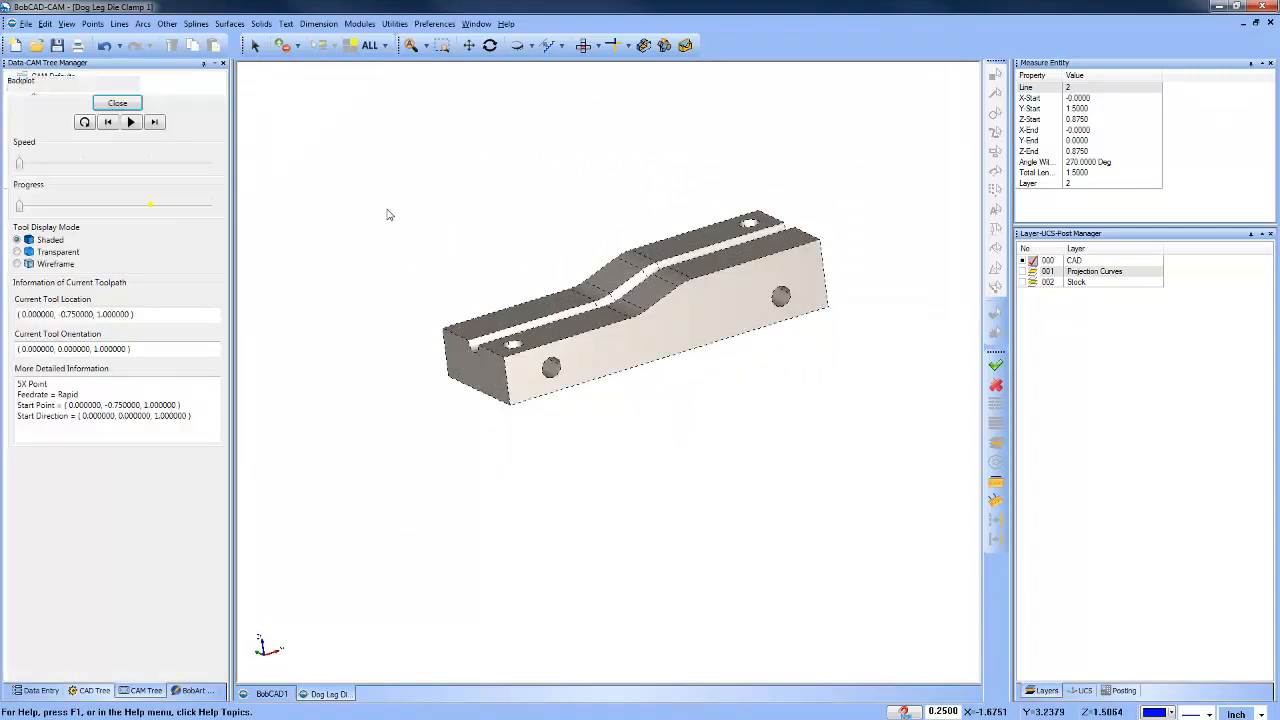
pyautogui.moveTo(659, 400); pyautogui.dragTo(634, 406, button='middle')
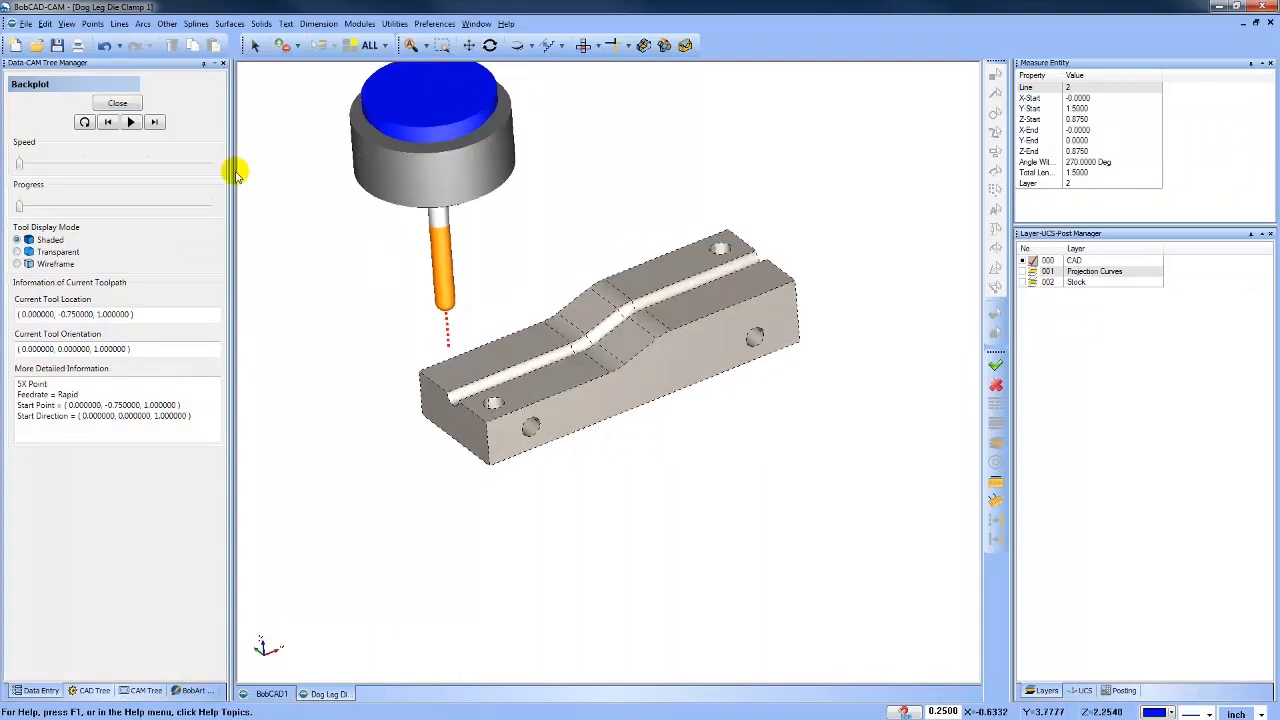
pyautogui.click(155, 122)
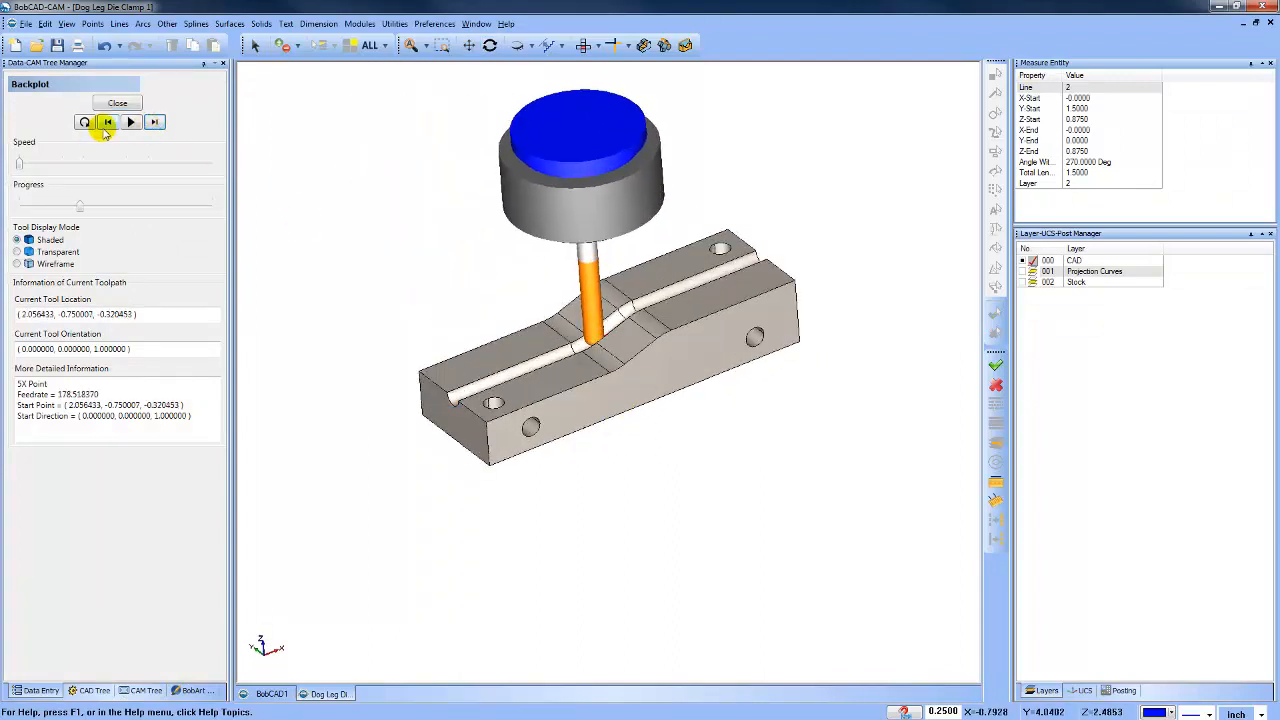
pyautogui.click(86, 123)
pyautogui.click(155, 122)
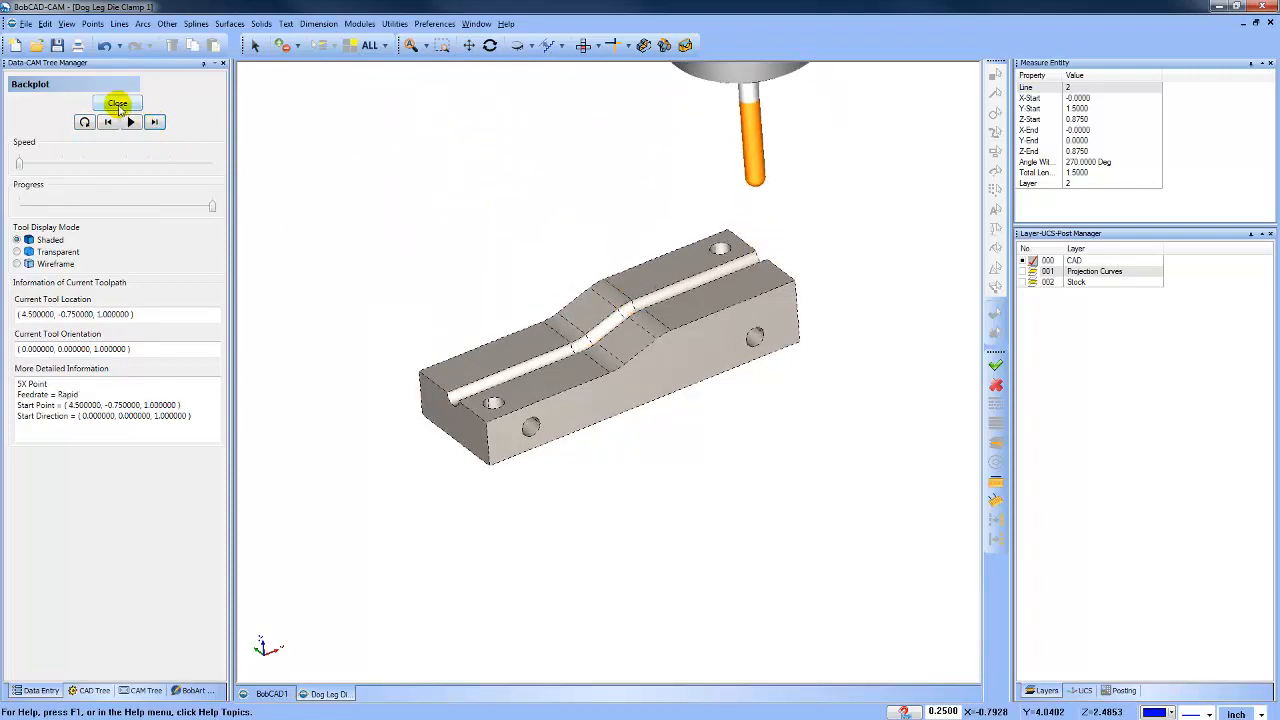
pyautogui.click(116, 103)
# Switch the shaded part's edges to solid lines.
pyautogui.click(88, 184)
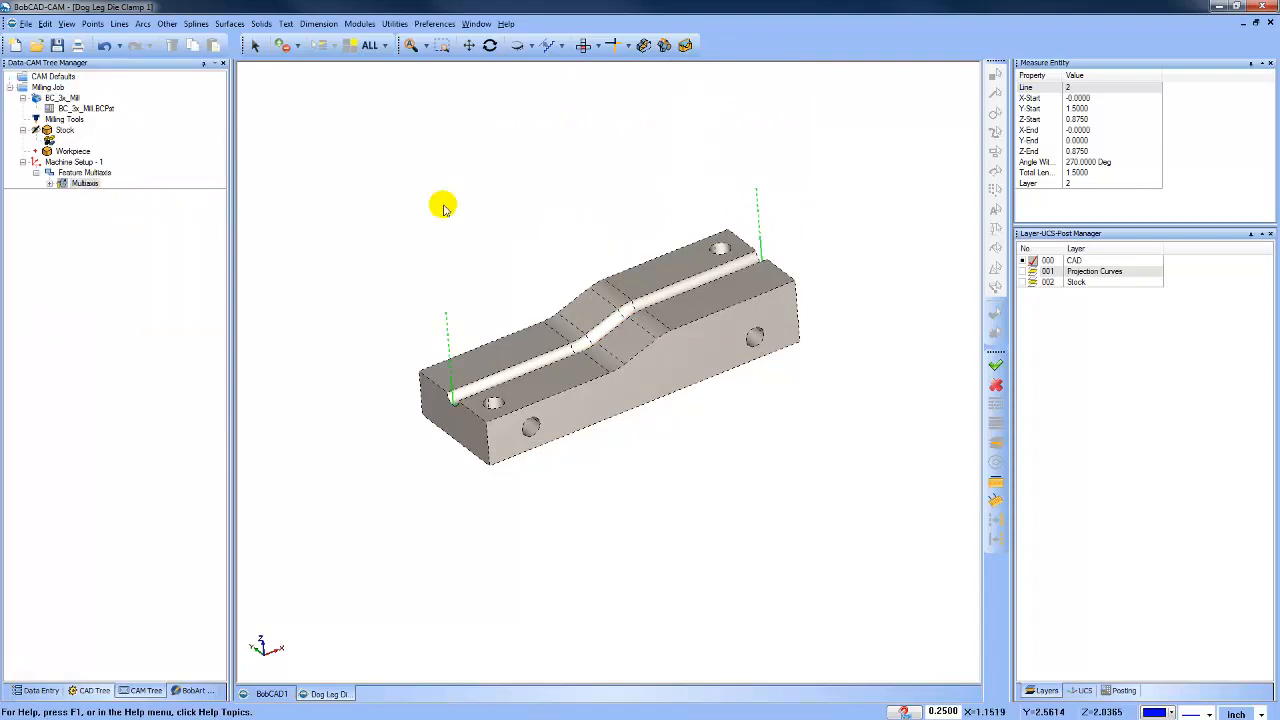
pyautogui.click(547, 45)
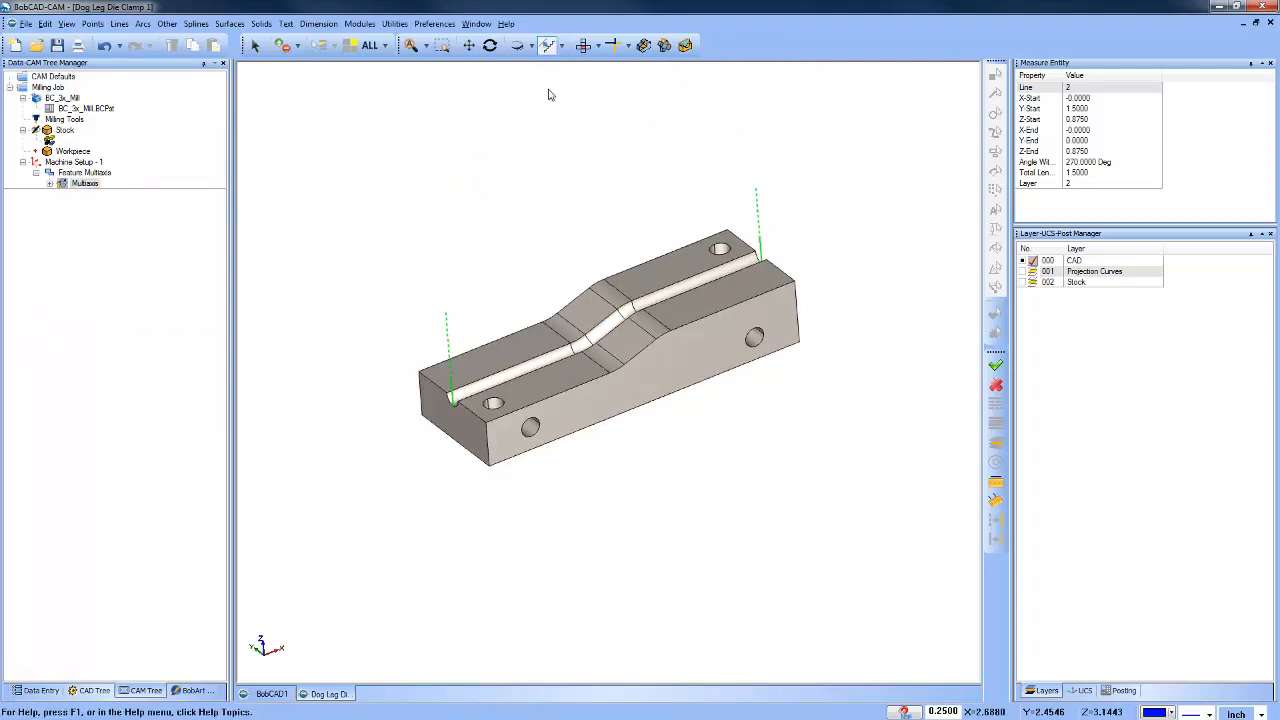
pyautogui.moveTo(619, 403)
pyautogui.mouseDown(button='middle')
pyautogui.moveTo(630, 389)
pyautogui.moveTo(628, 405)
pyautogui.mouseUp(button='middle')
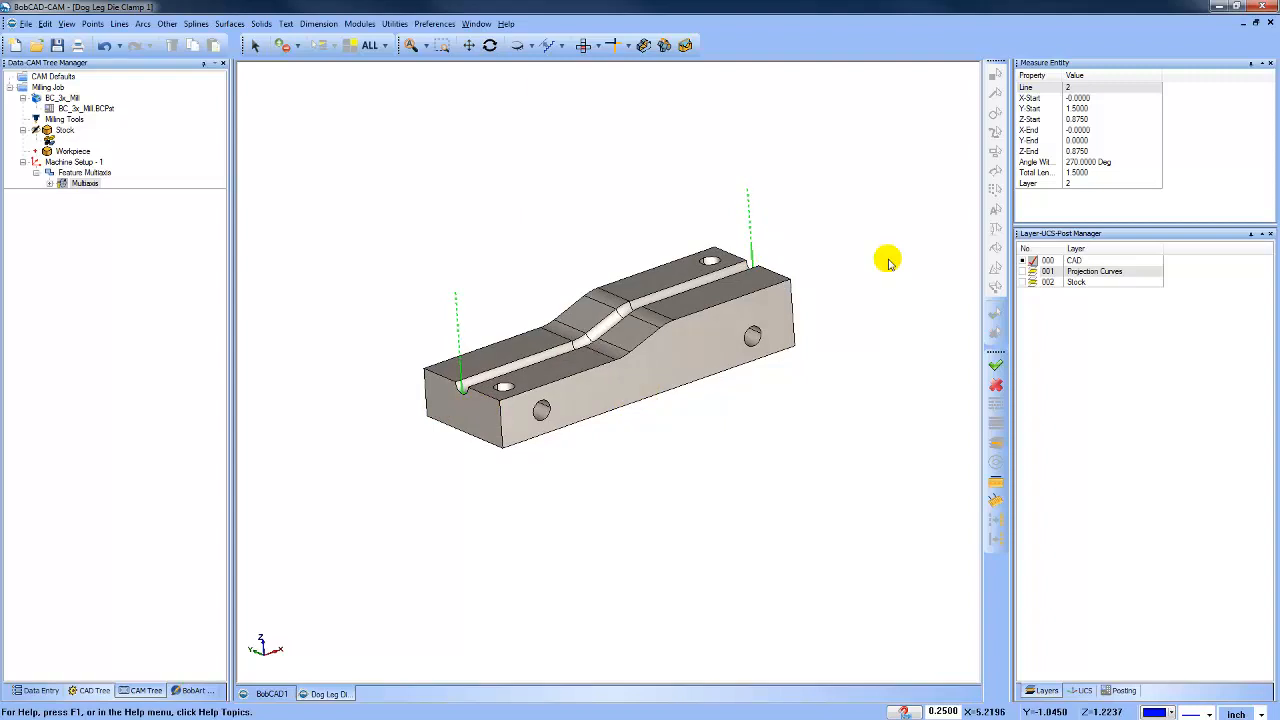
# Backplot the Multiaxis operation again, stepping the tool from its start point through the groove, and close the backplot.
pyautogui.rightClick(86, 184)
pyautogui.click(126, 208)
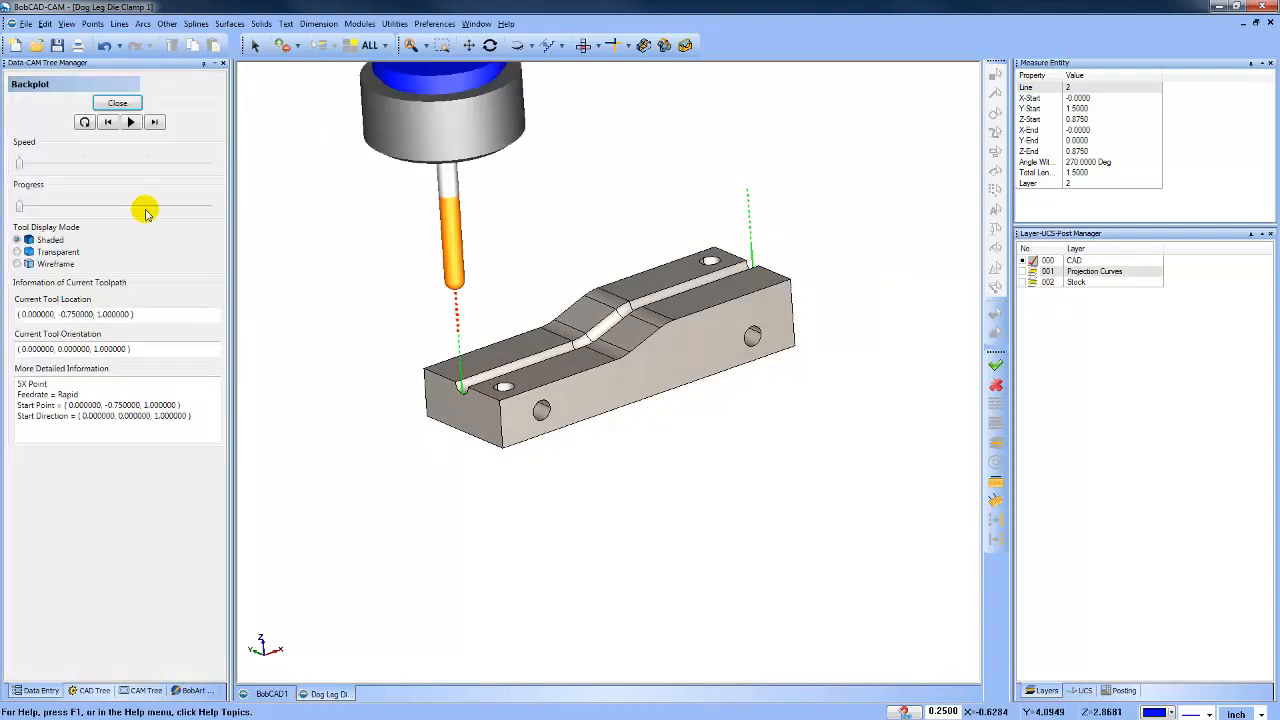
pyautogui.click(155, 123)
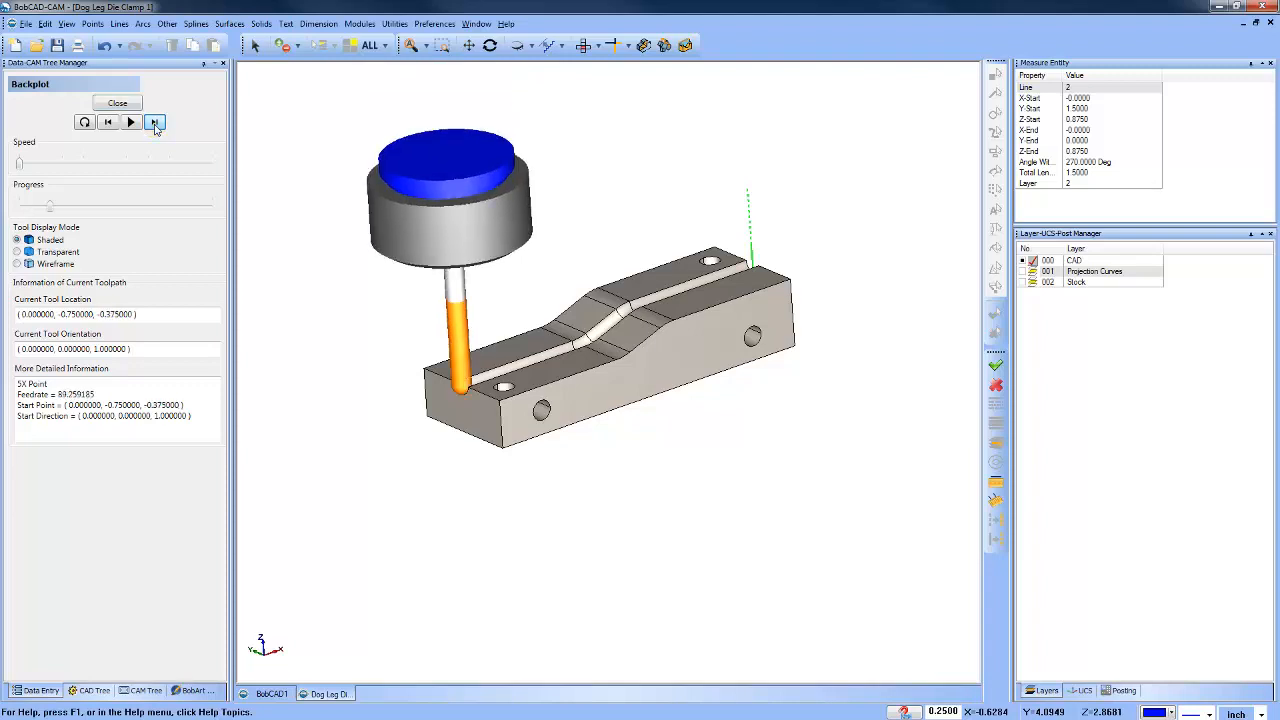
pyautogui.click(155, 123)
pyautogui.click(155, 123)
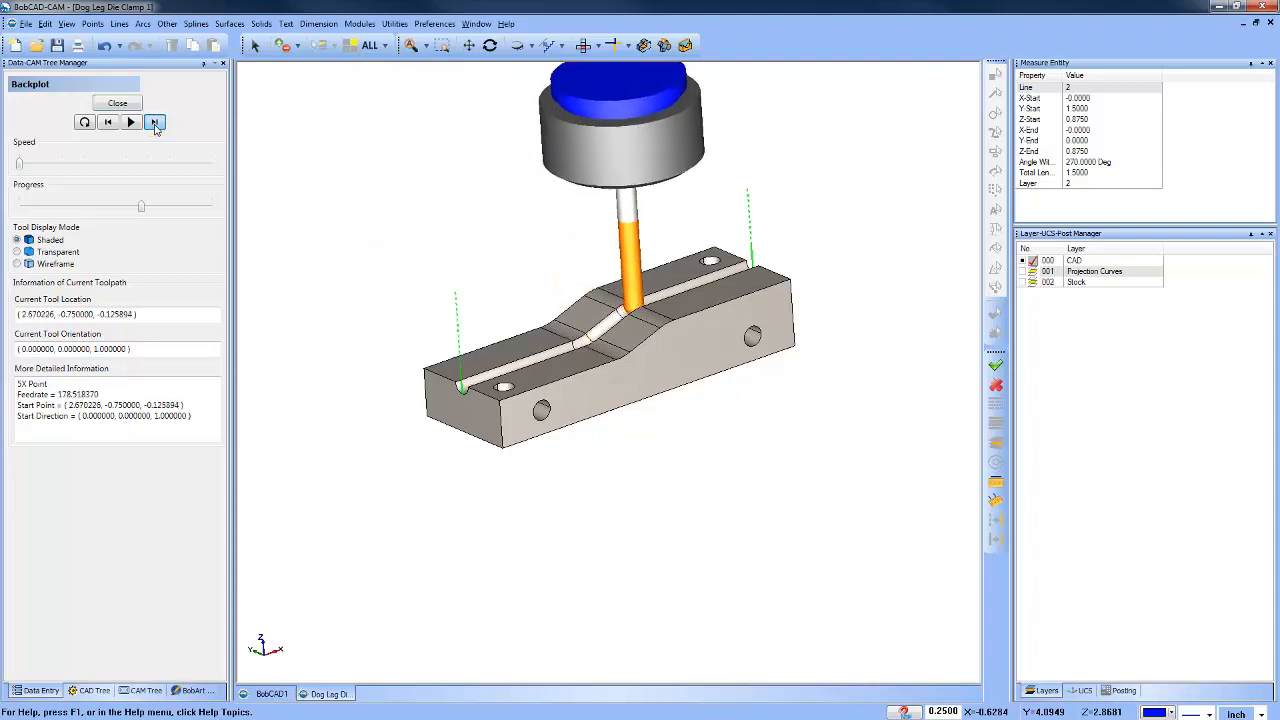
pyautogui.click(155, 123)
pyautogui.click(117, 103)
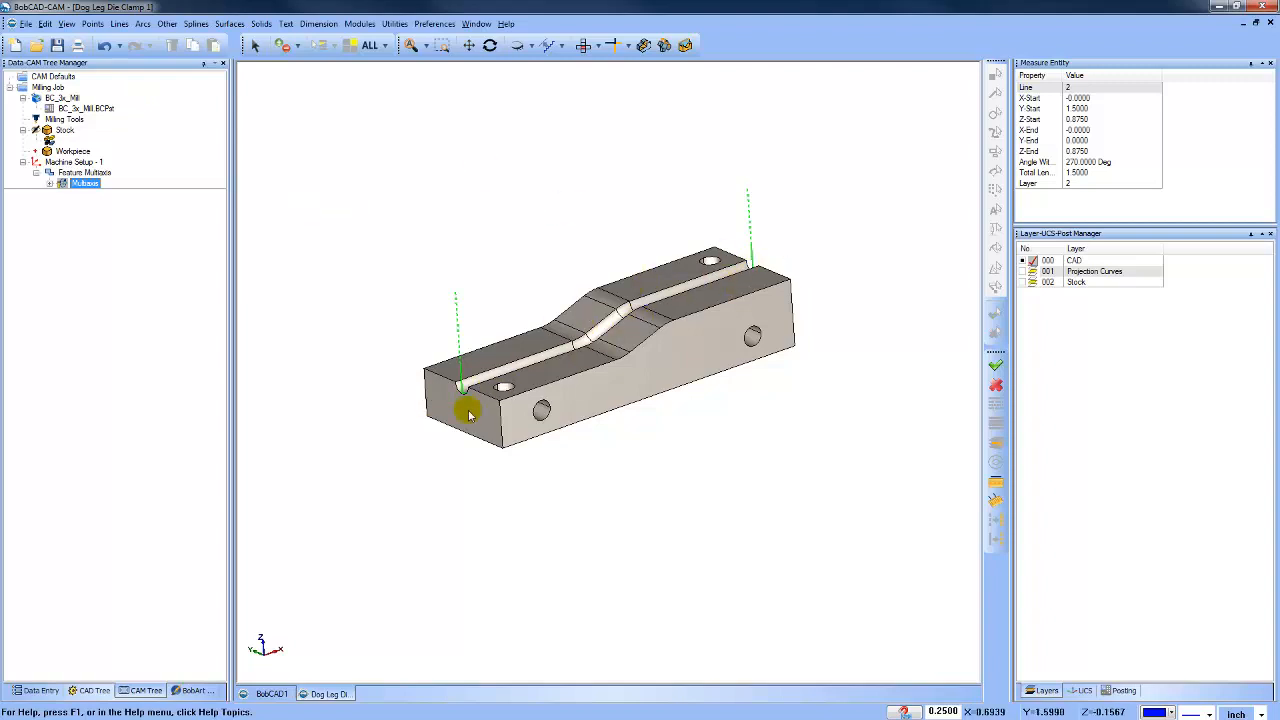
# Enable a start point set by position in the Multiaxis feature's surface path parameters, and show the Projection Curves layer for picking it.
pyautogui.rightClick(100, 174)
pyautogui.click(128, 184)
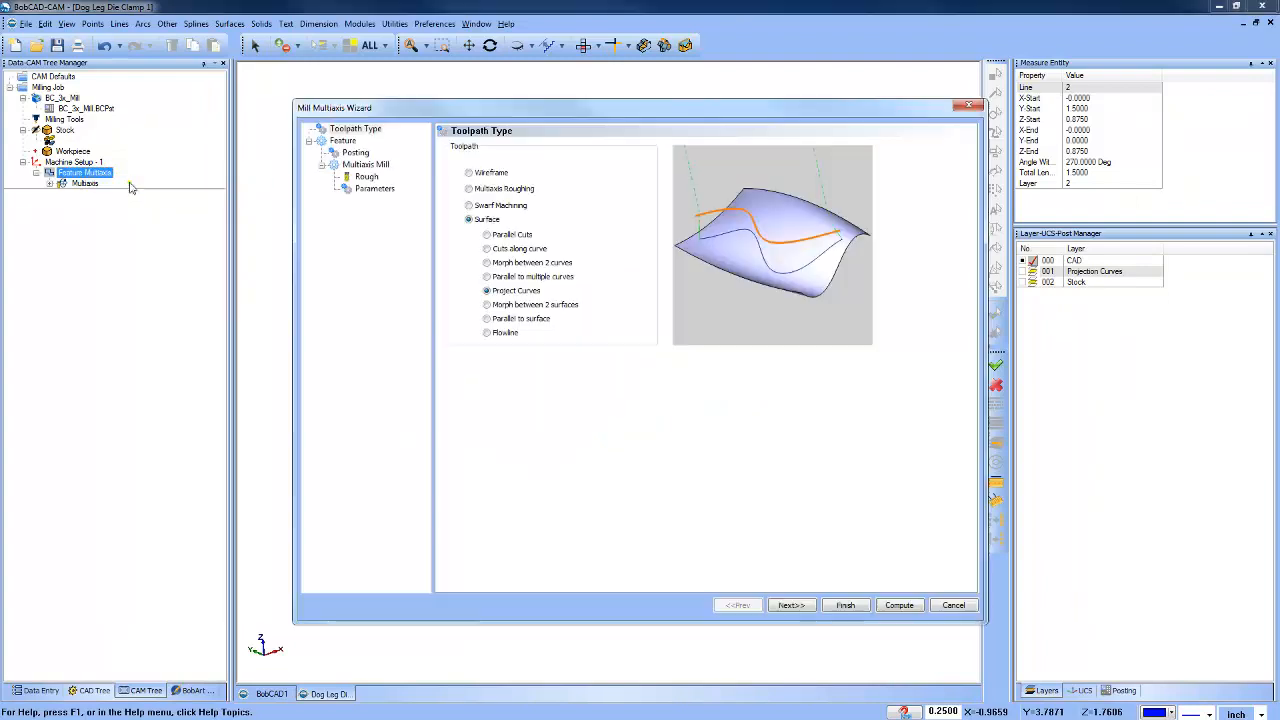
pyautogui.click(373, 189)
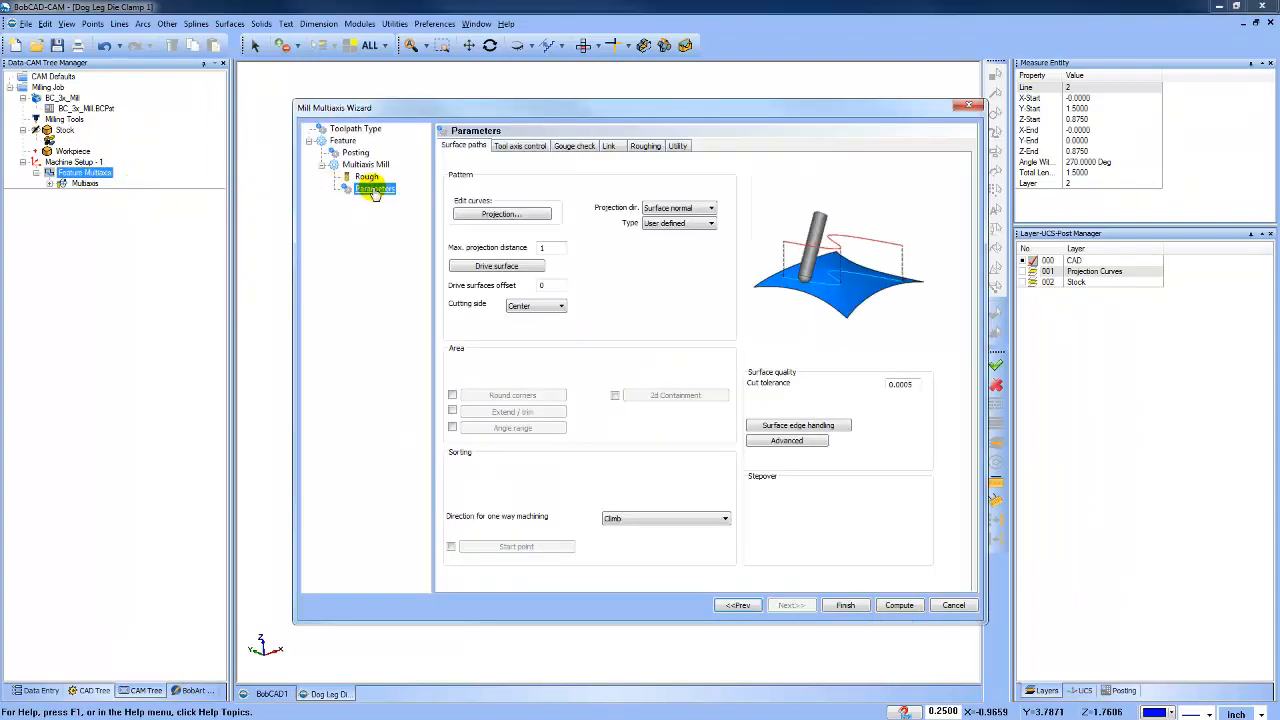
pyautogui.click(451, 546)
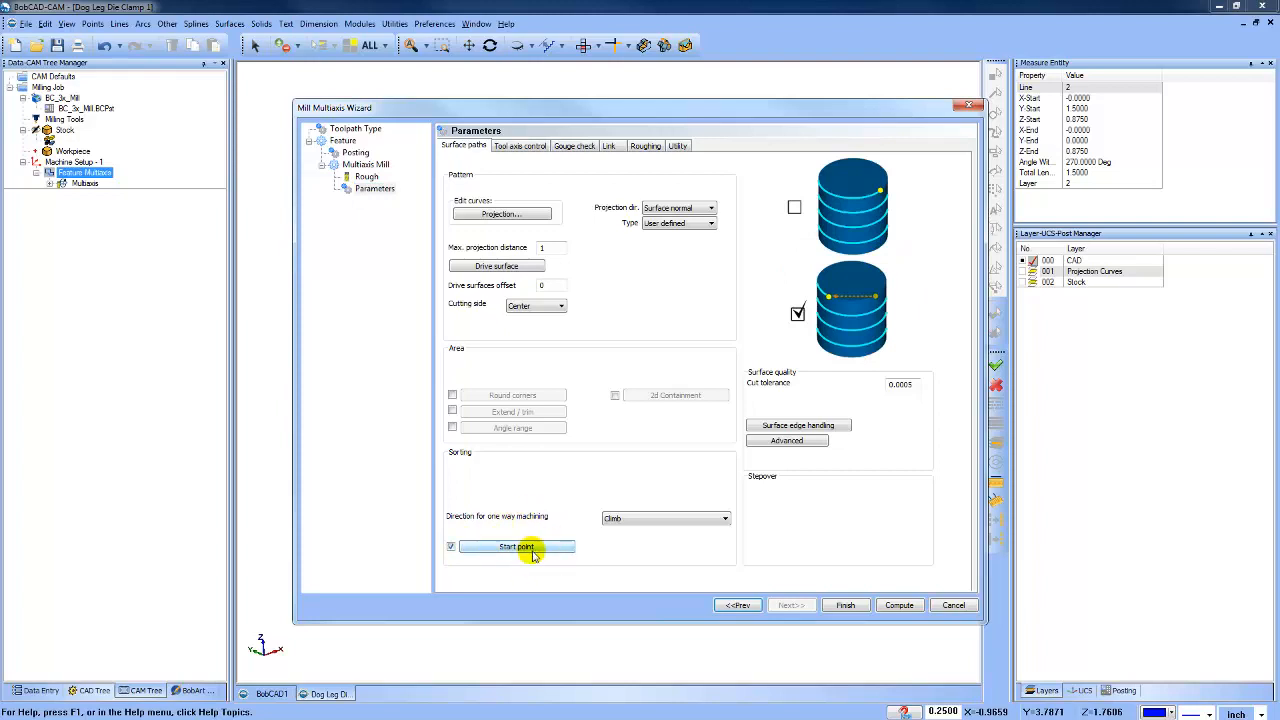
pyautogui.click(528, 547)
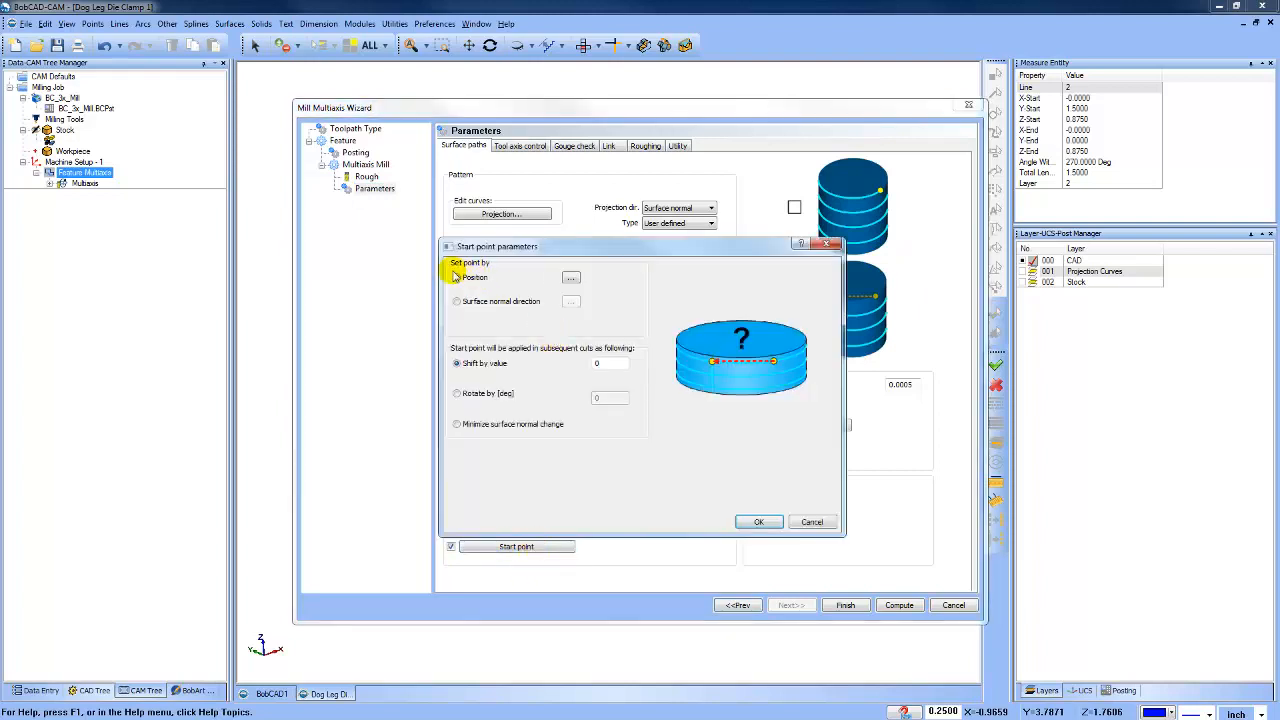
pyautogui.click(571, 279)
pyautogui.moveTo(622, 294); pyautogui.dragTo(500, 161)
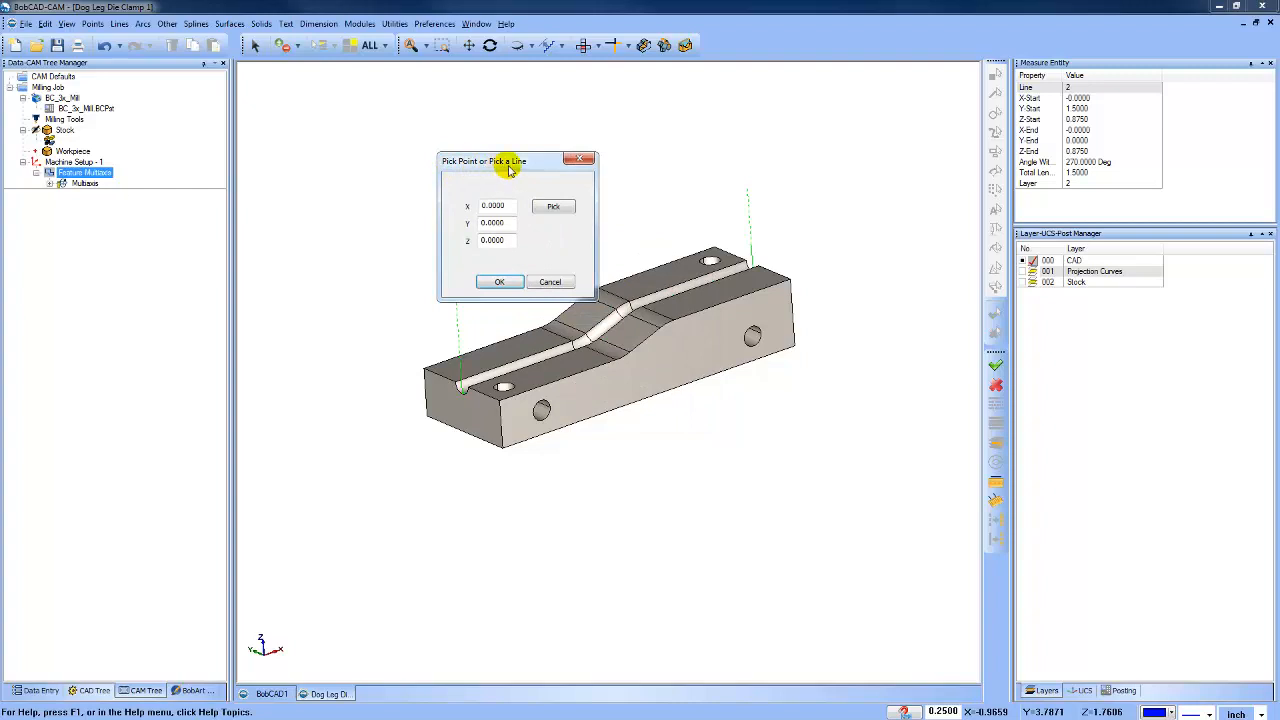
pyautogui.click(556, 208)
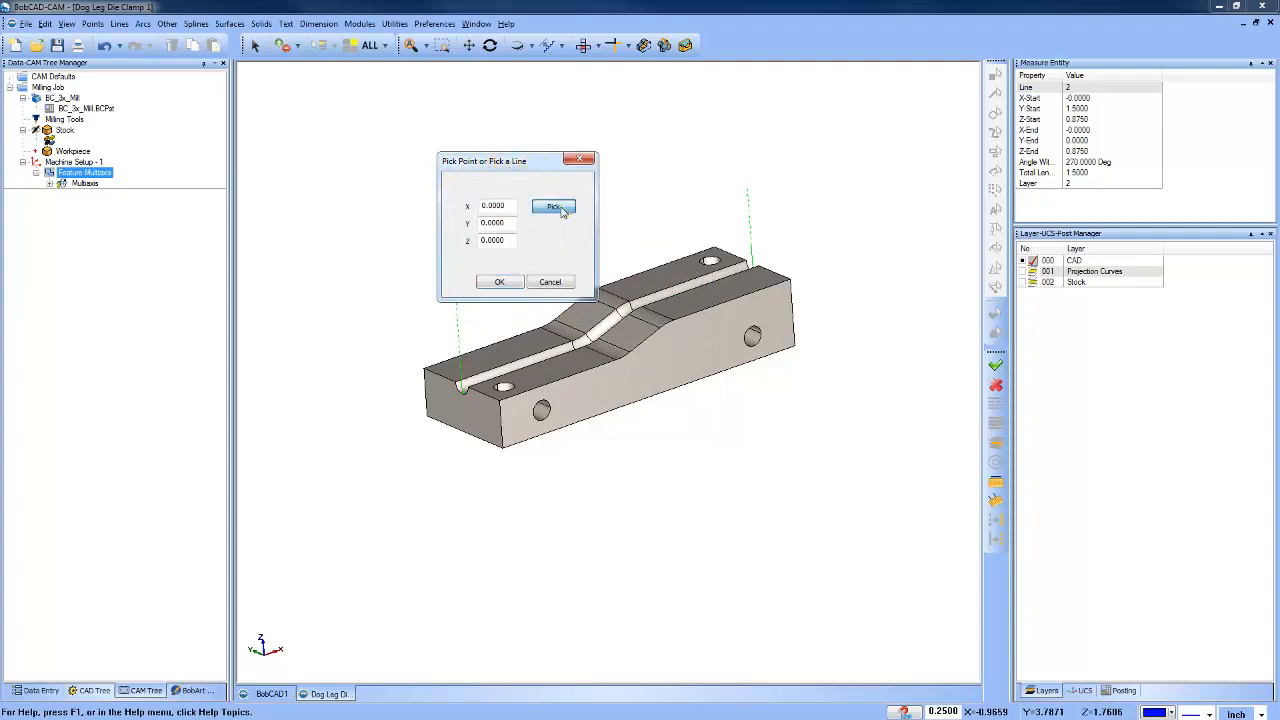
pyautogui.click(1022, 274)
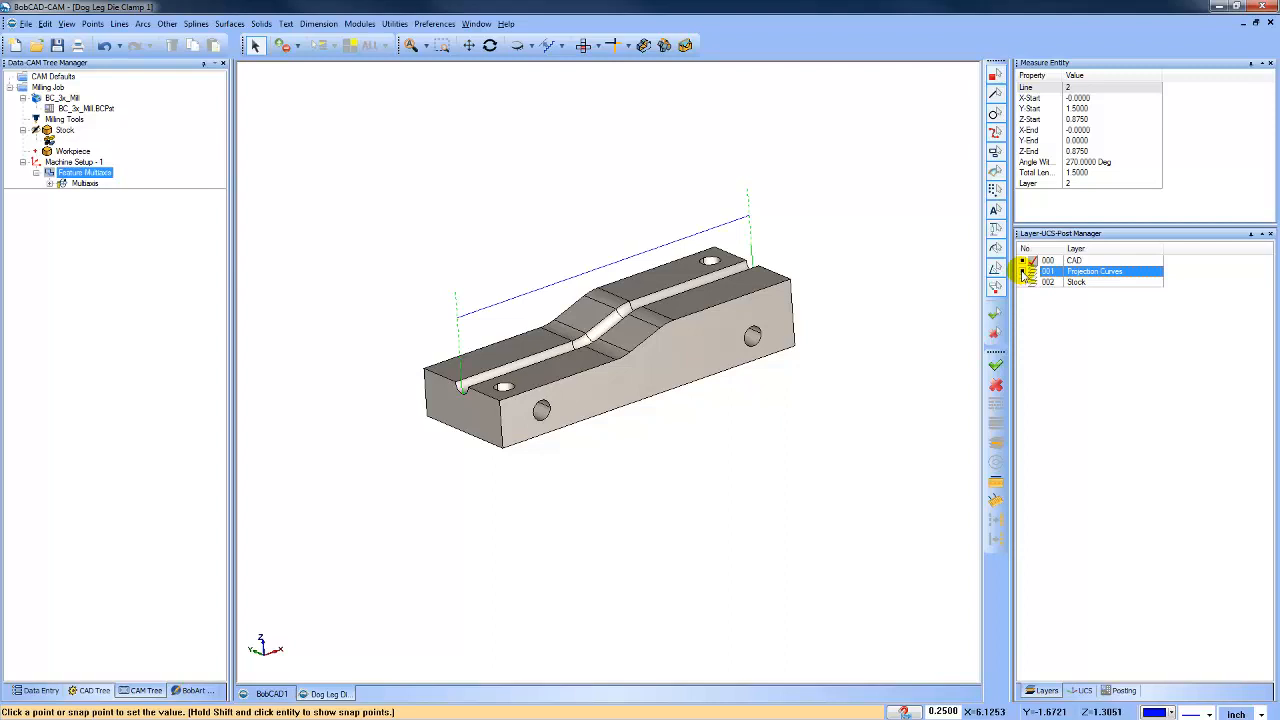
# Place the start point on the projection line's end at X 4.5, Y -0.75, Z 0.625 and recompute the toolpath.
pyautogui.click(749, 215)
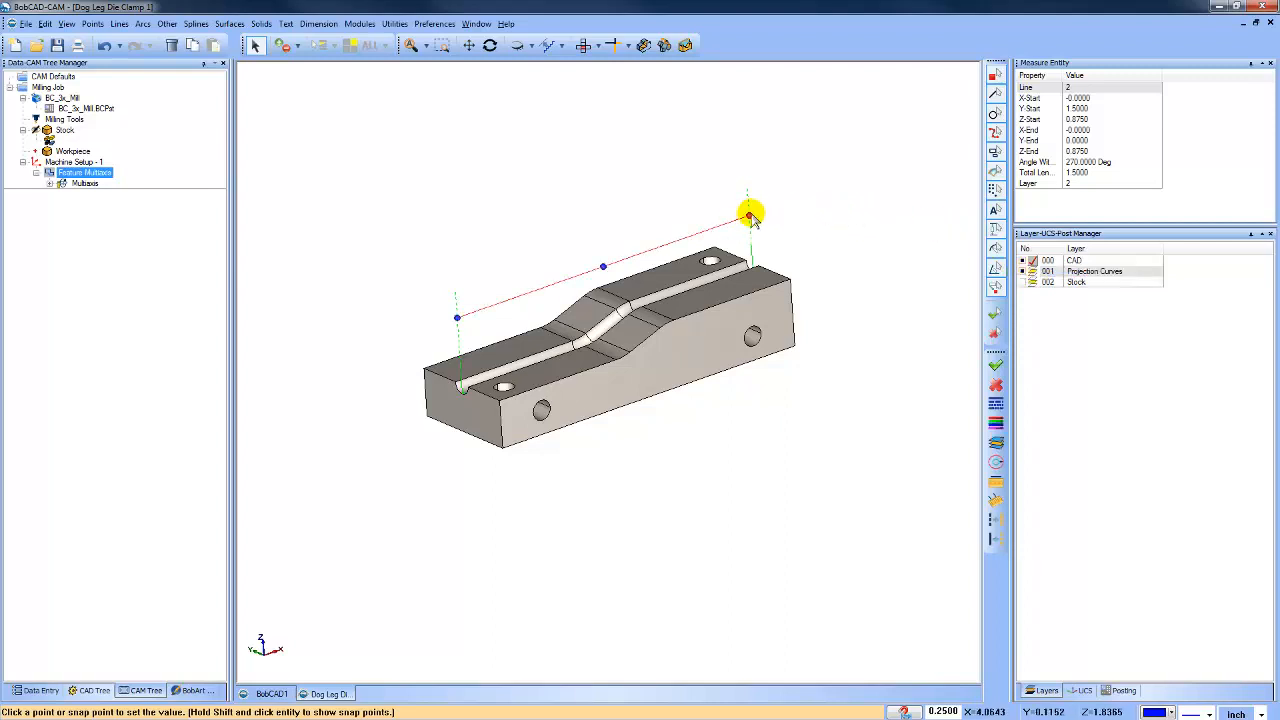
pyautogui.click(749, 216)
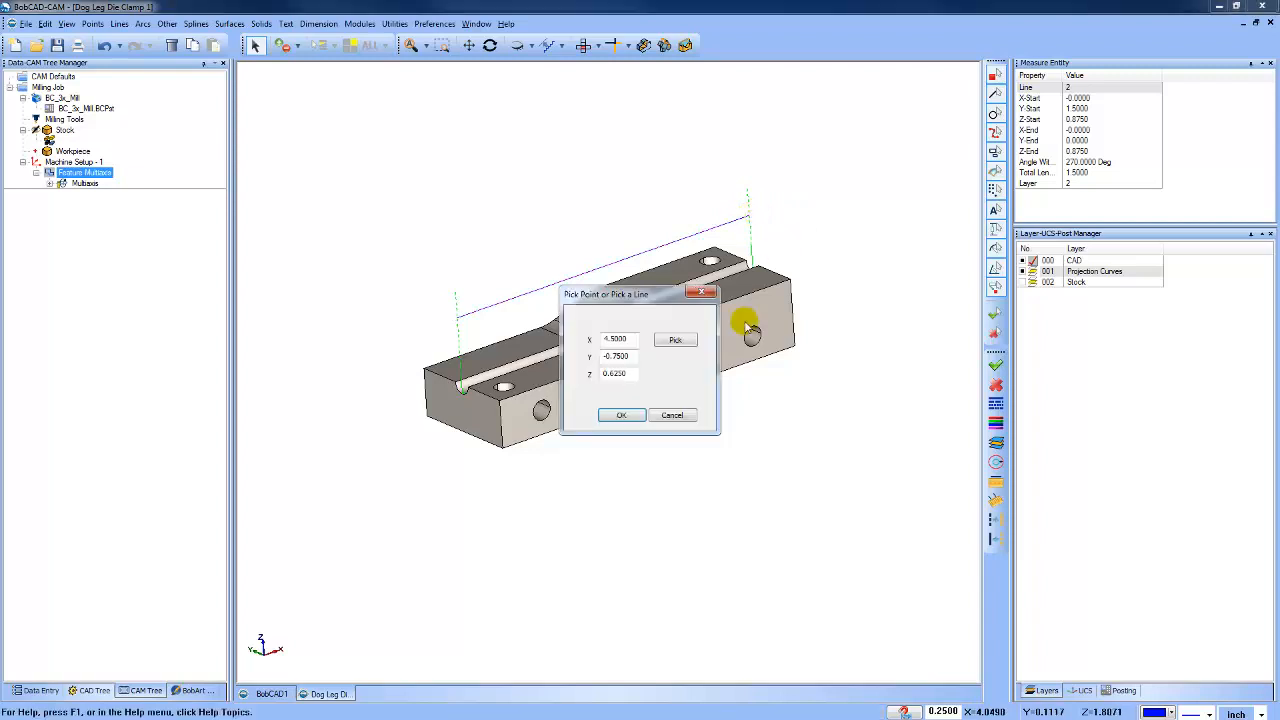
pyautogui.click(624, 418)
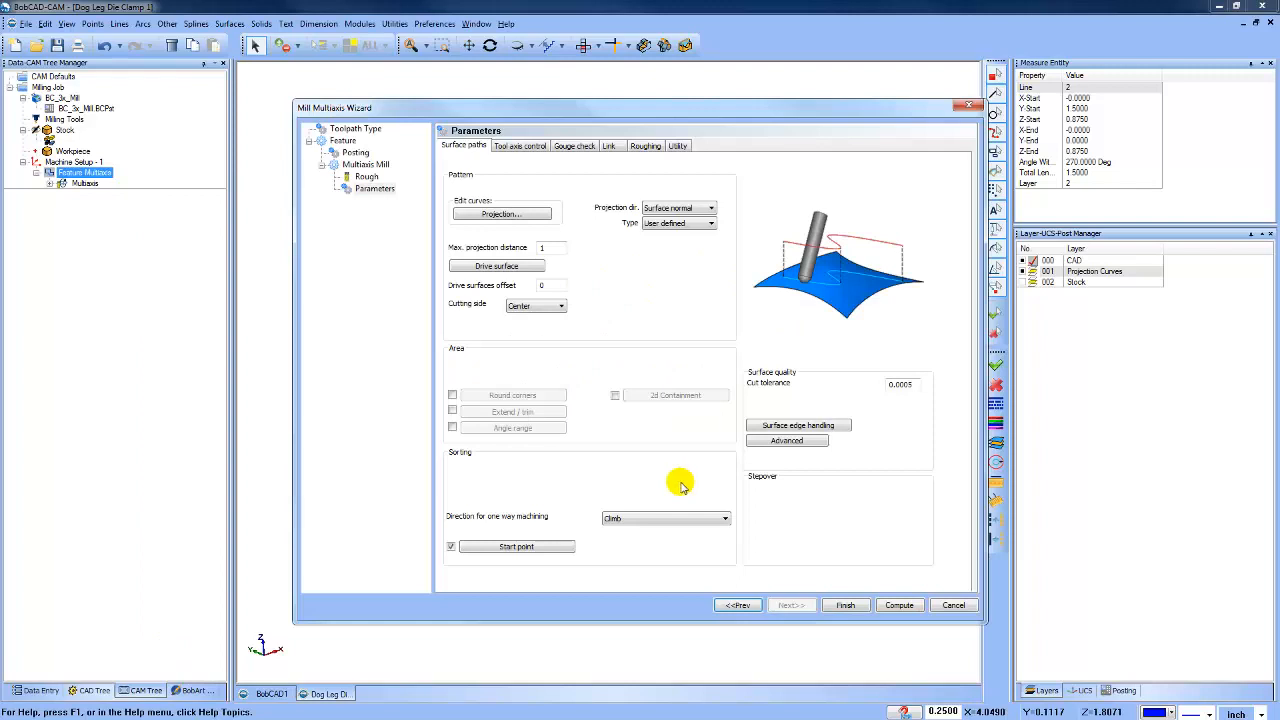
pyautogui.click(900, 606)
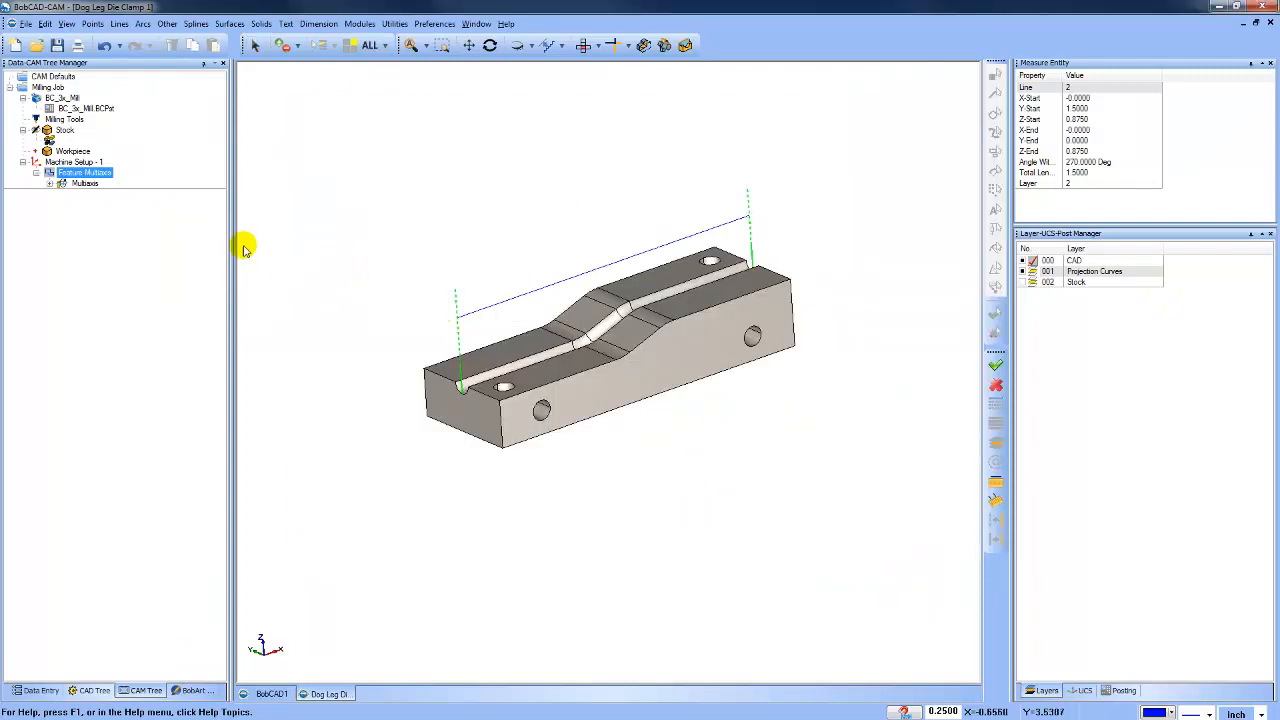
# Backplot the recomputed Multiaxis operation to check the cutting direction from the new start point, and close the backplot.
pyautogui.rightClick(82, 184)
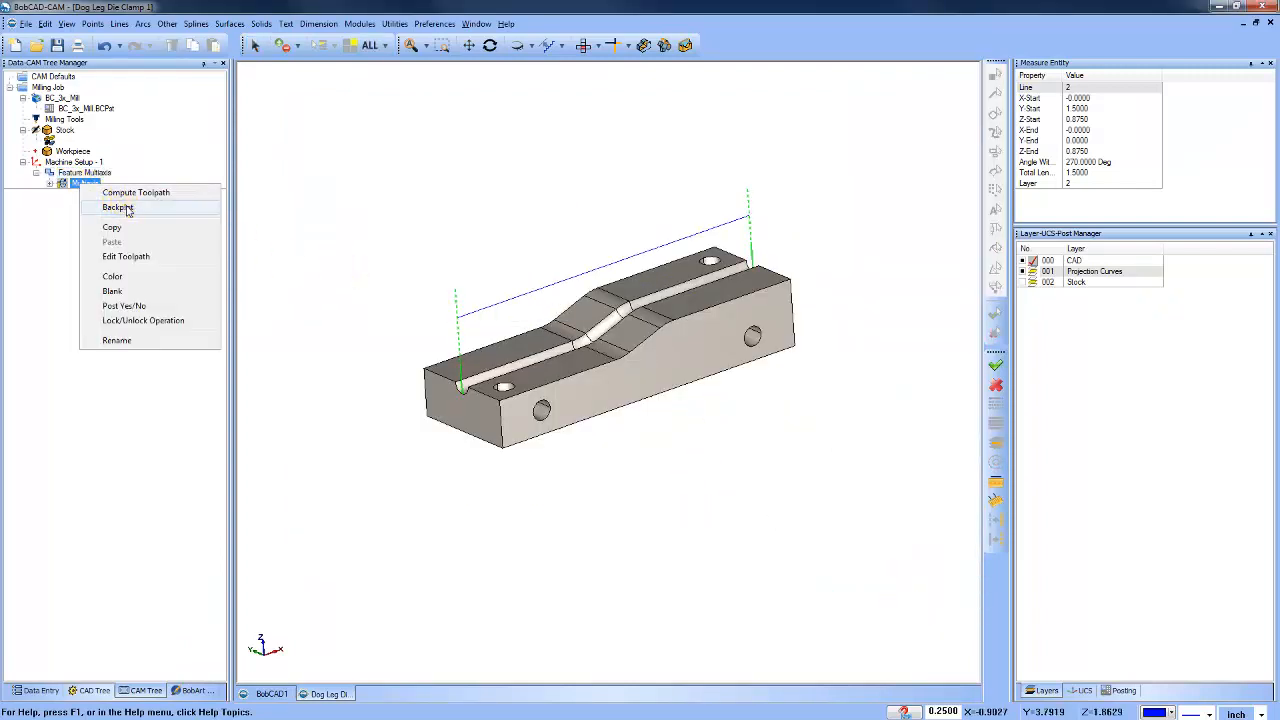
pyautogui.click(118, 207)
pyautogui.click(154, 122)
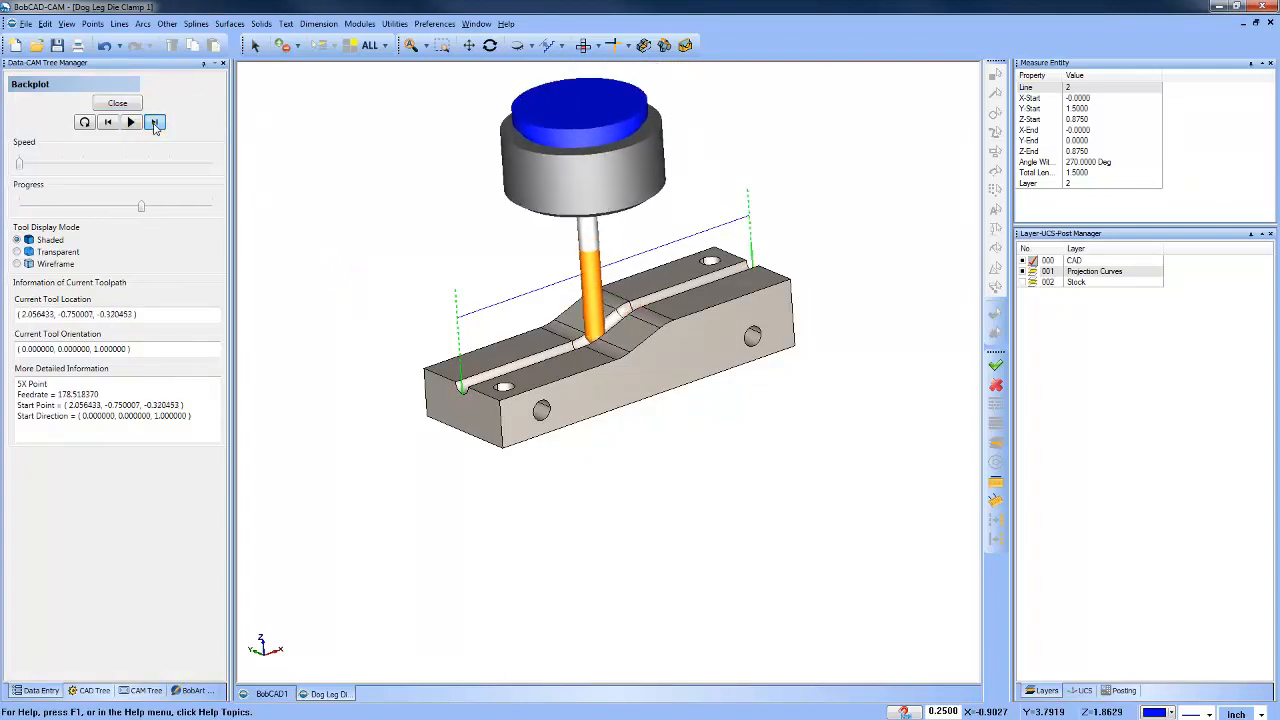
pyautogui.click(154, 122)
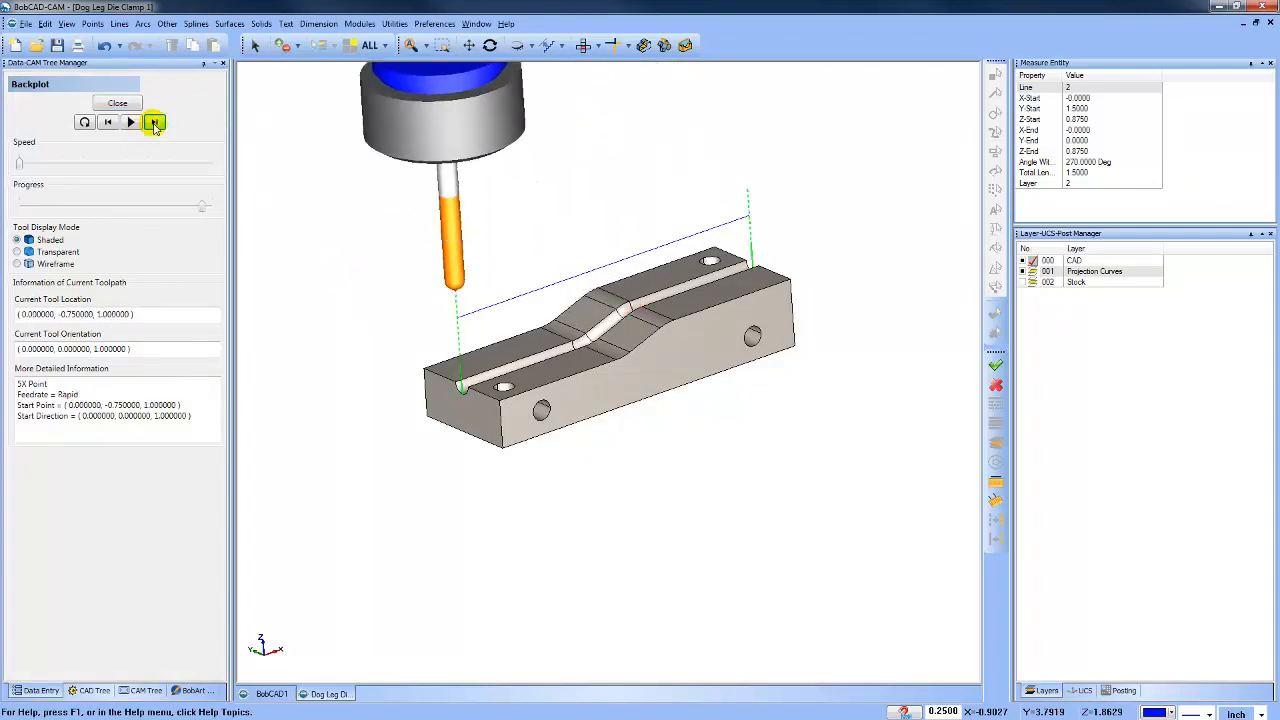
pyautogui.click(117, 103)
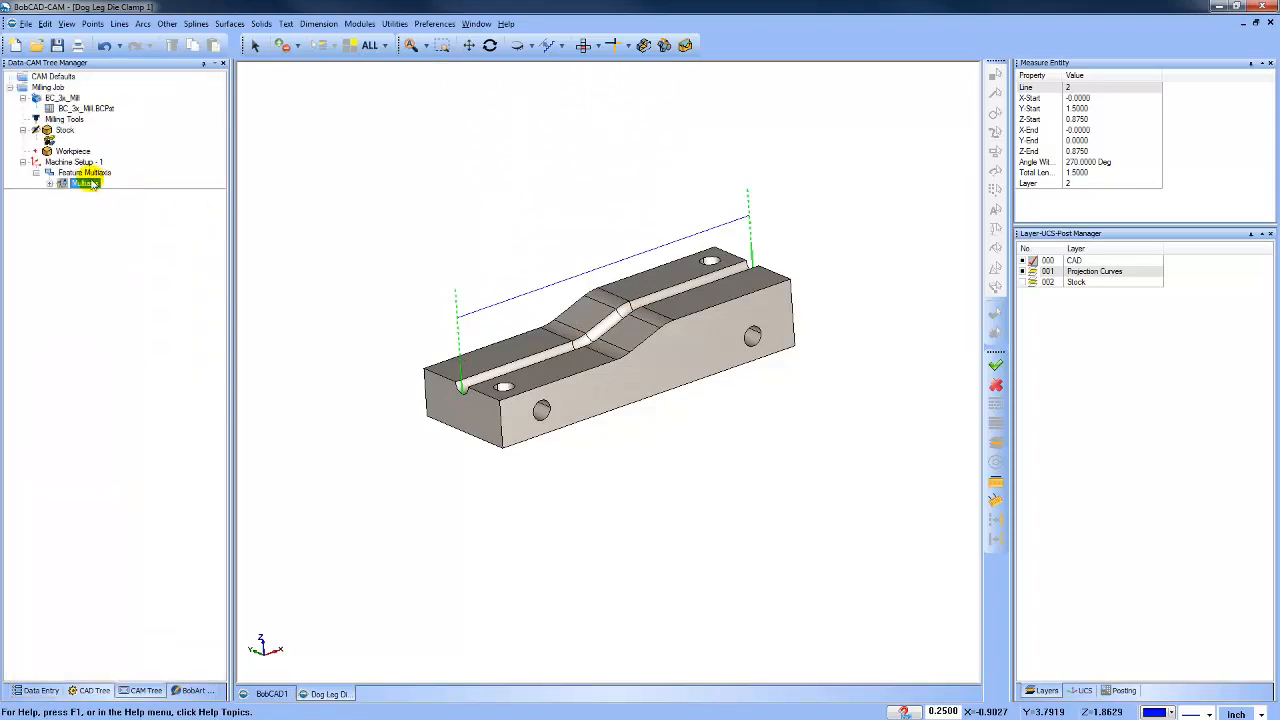
# Move the Multiaxis feature's start point to the projection line's opposite end at X 0, Y -0.75, Z 0.625 and recompute the toolpath.
pyautogui.rightClick(88, 175)
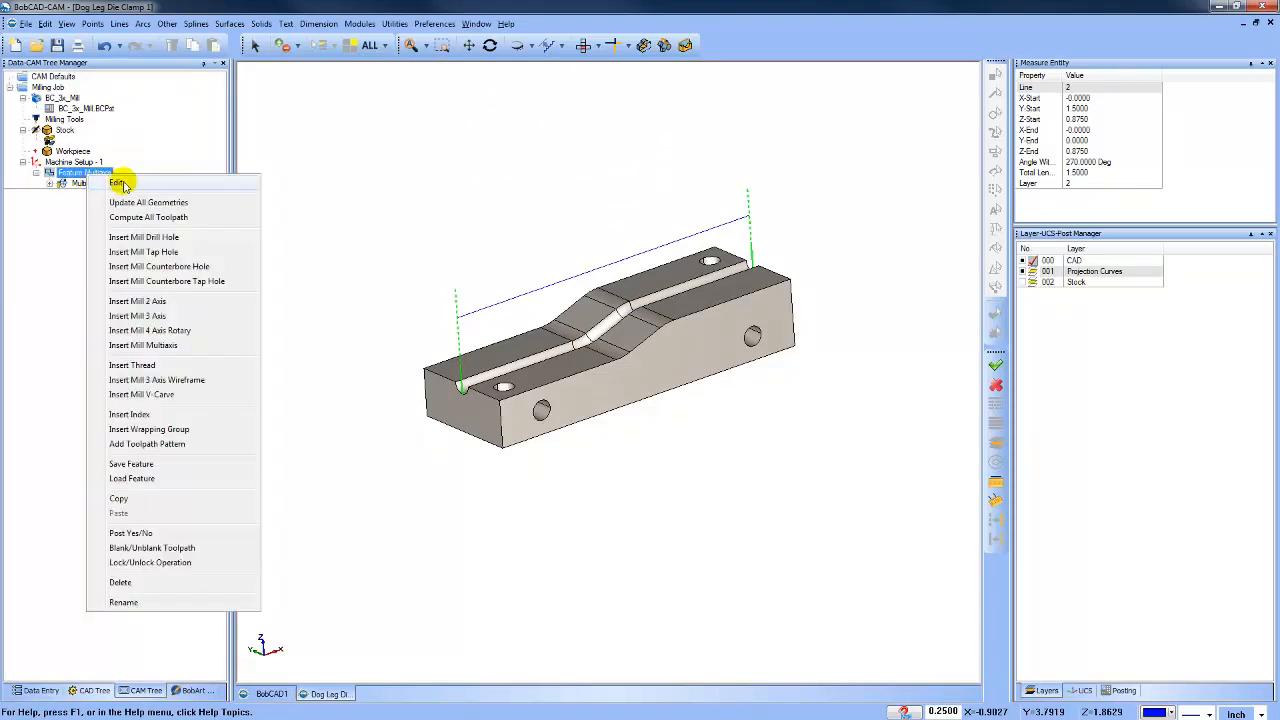
pyautogui.click(118, 183)
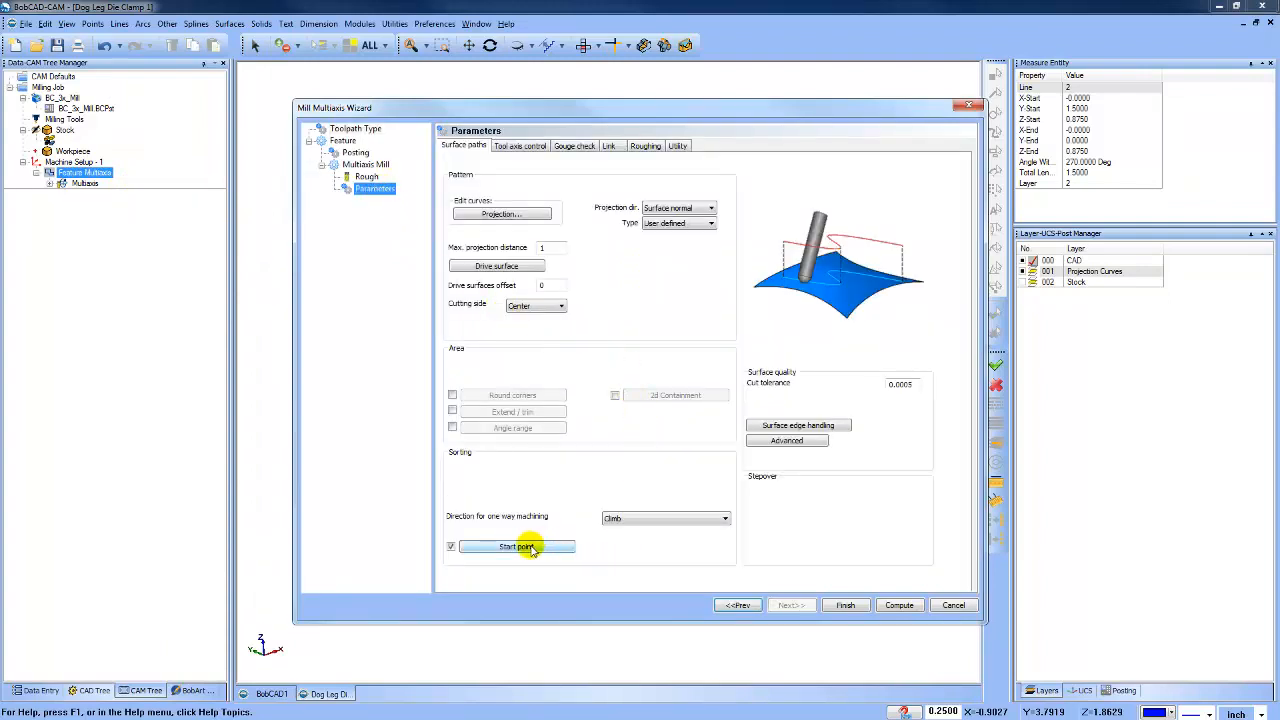
pyautogui.click(530, 547)
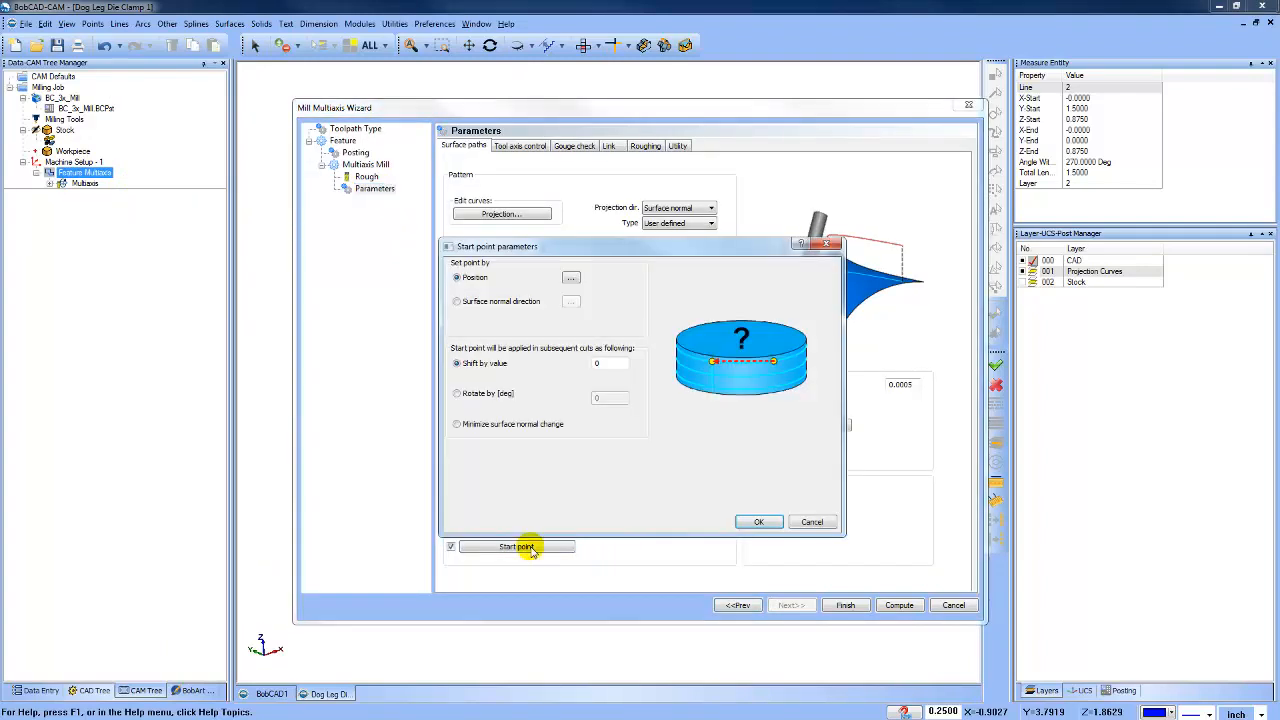
pyautogui.click(571, 279)
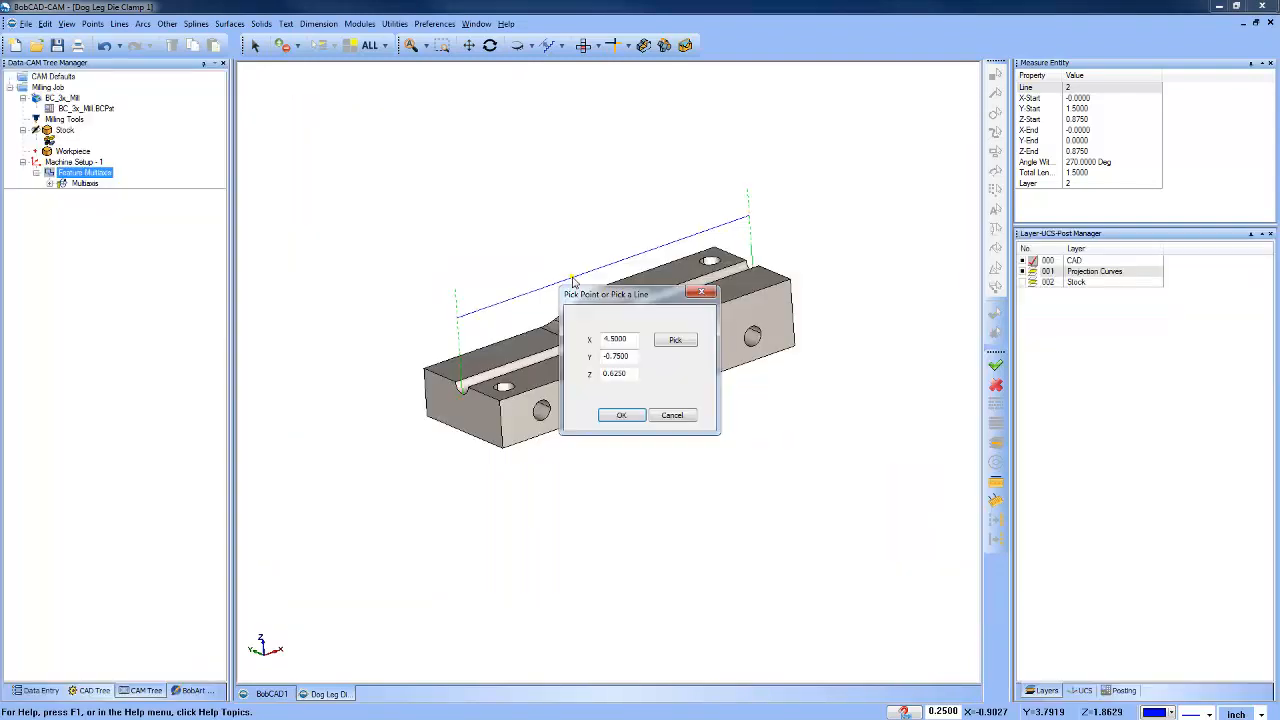
pyautogui.click(675, 340)
pyautogui.click(470, 318)
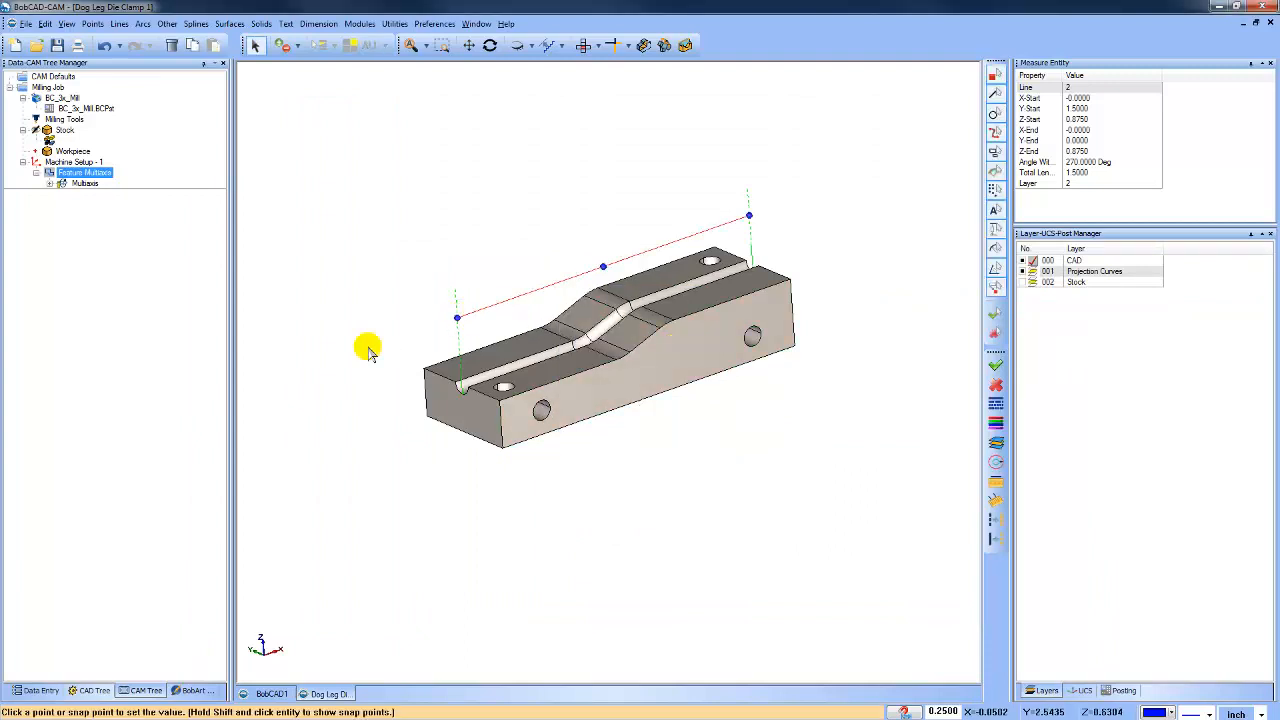
pyautogui.click(457, 320)
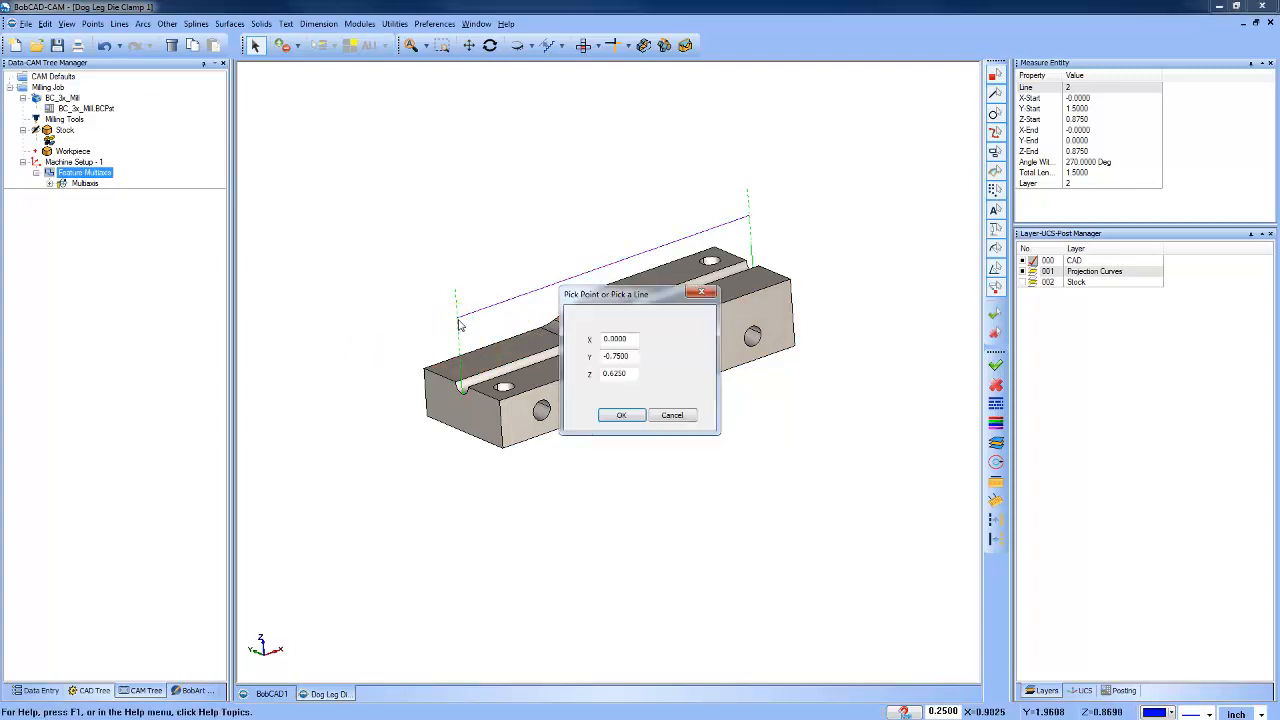
pyautogui.click(621, 415)
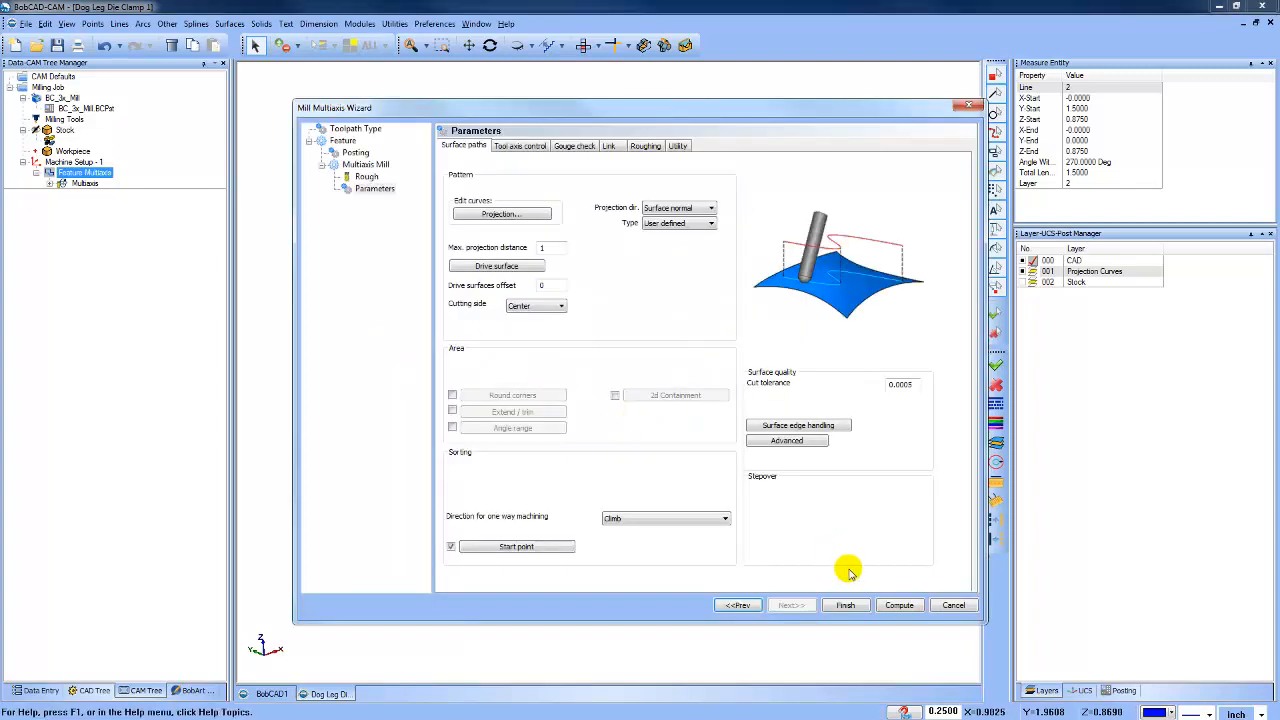
pyautogui.click(899, 605)
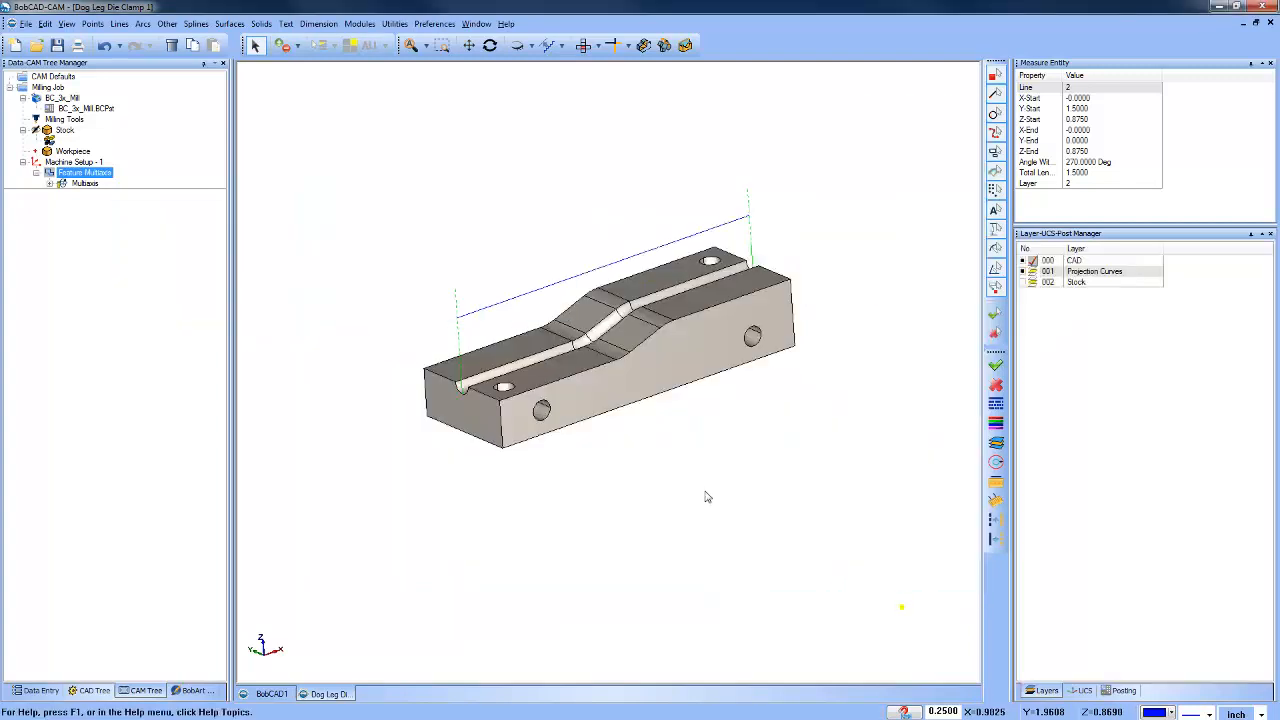
# Backplot the Multiaxis operation from its X 0 start point through the groove to the retract, and close the backplot.
pyautogui.rightClick(82, 184)
pyautogui.click(111, 210)
pyautogui.click(156, 122)
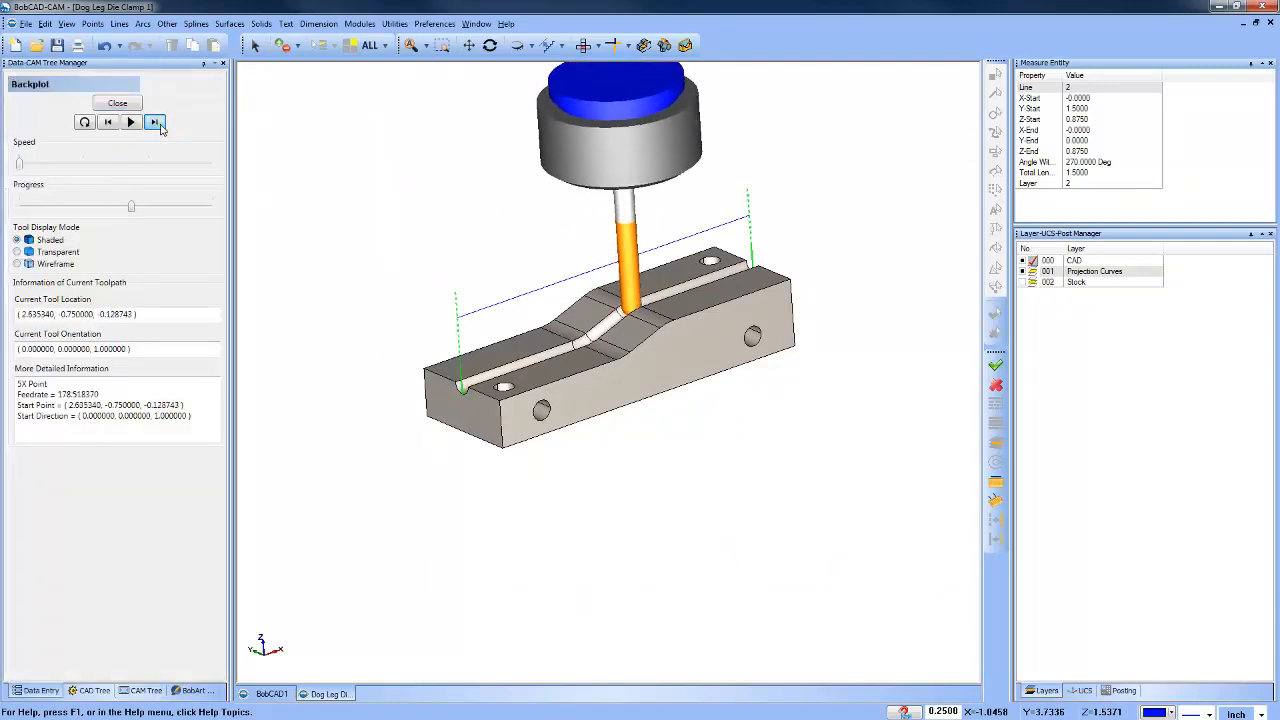
pyautogui.click(156, 122)
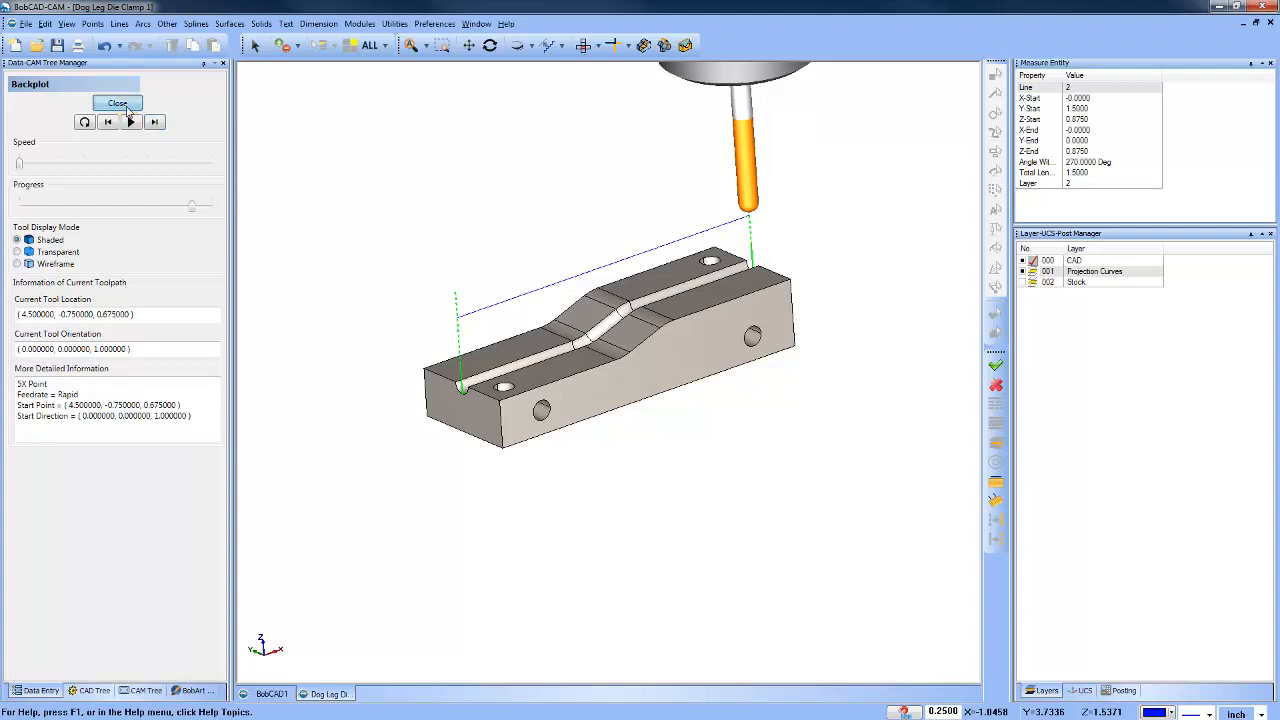
pyautogui.click(117, 103)
# Hide the Projection Curves layer and inspect where the toolpath enters the open end of the groove.
pyautogui.click(1025, 272)
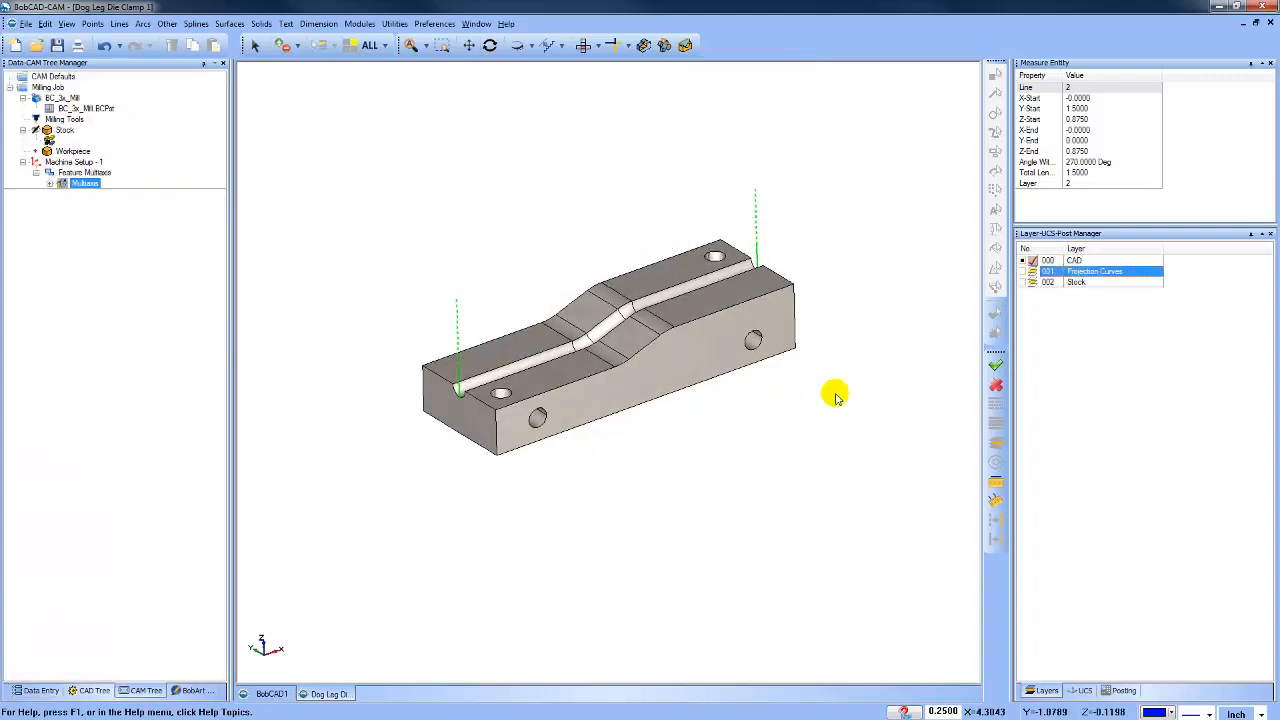
pyautogui.scroll(5, 451, 398)
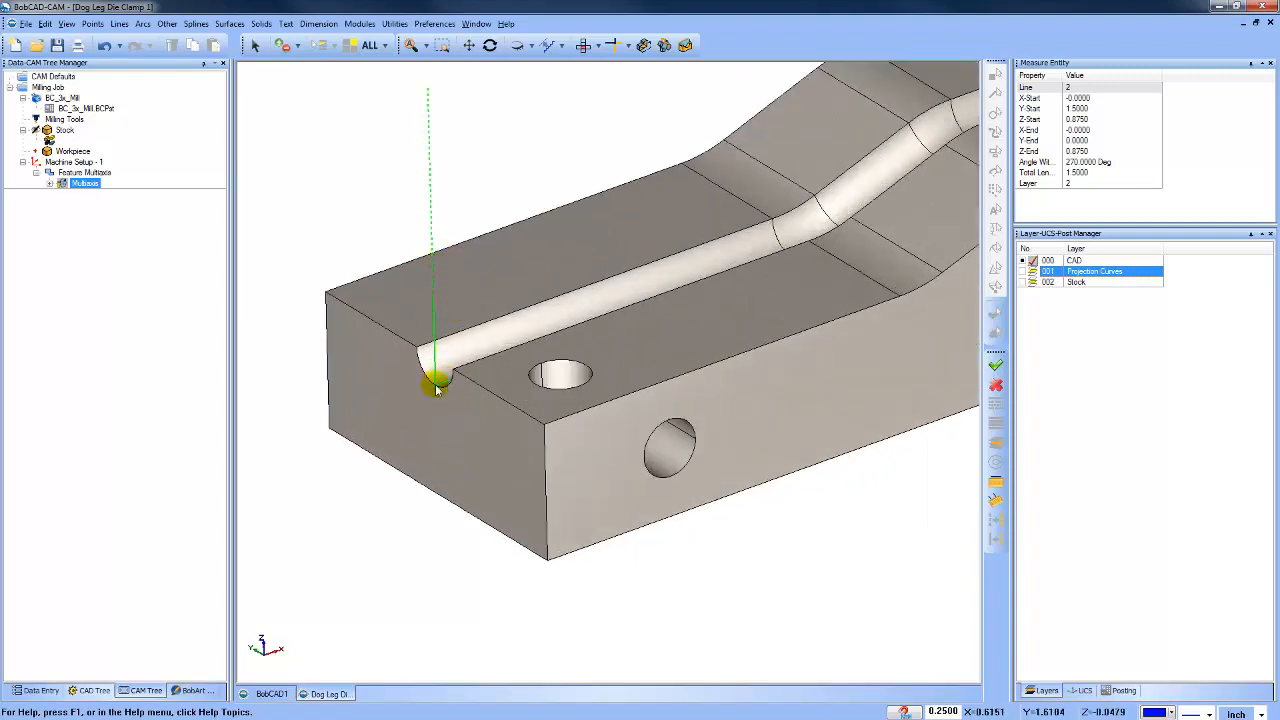
pyautogui.scroll(-5, 437, 390)
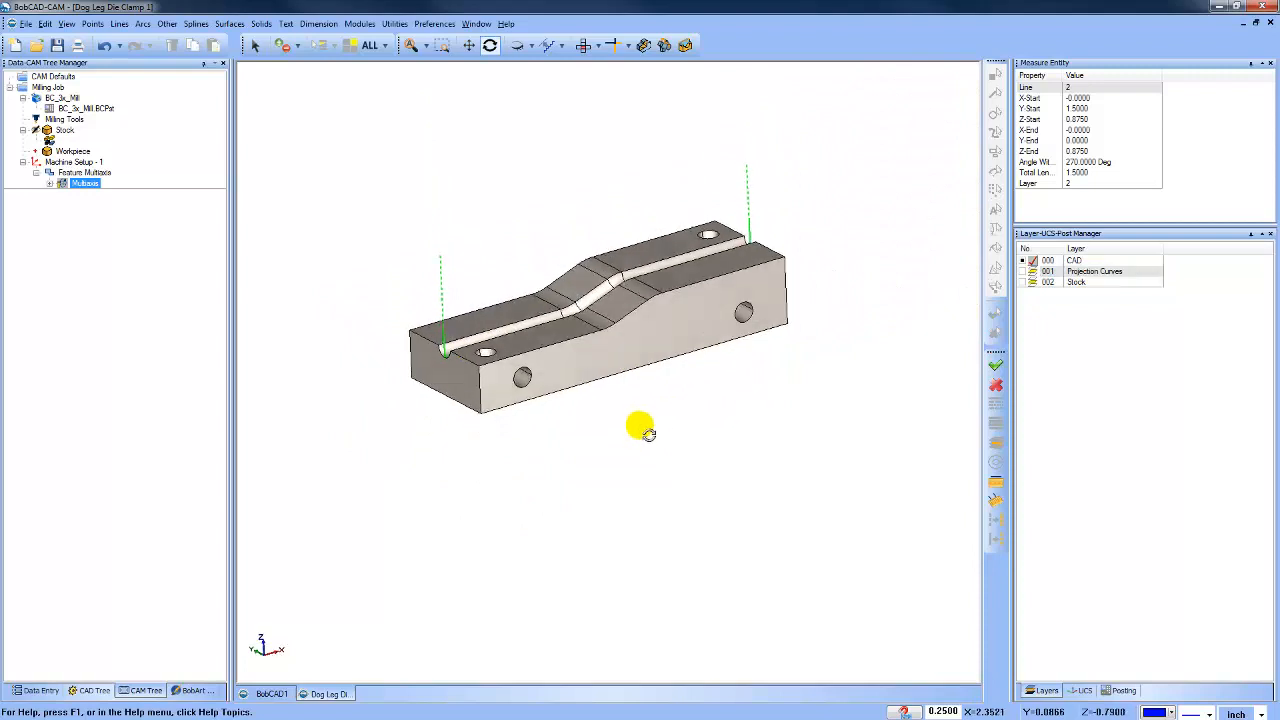
# Extend the Multiaxis toolpath tangentially by 60% of the tool diameter at both start and end, and recompute it.
pyautogui.rightClick(100, 175)
pyautogui.click(122, 181)
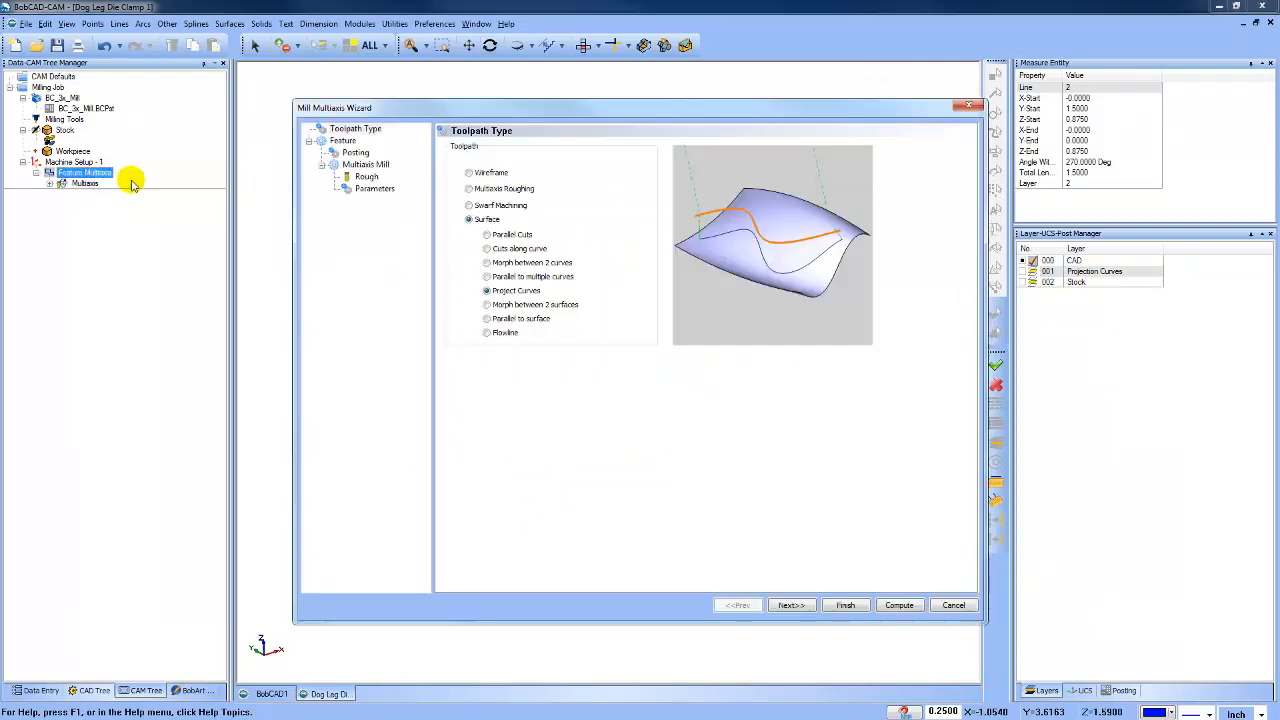
pyautogui.click(375, 189)
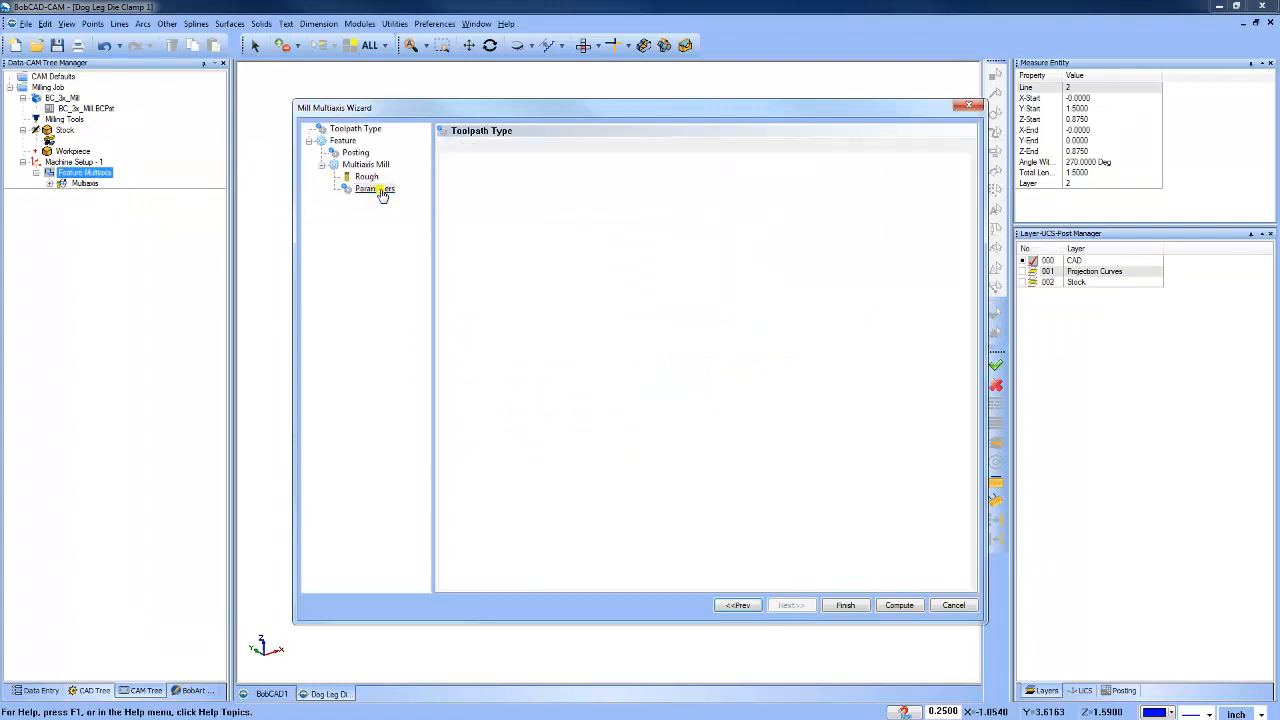
pyautogui.click(452, 410)
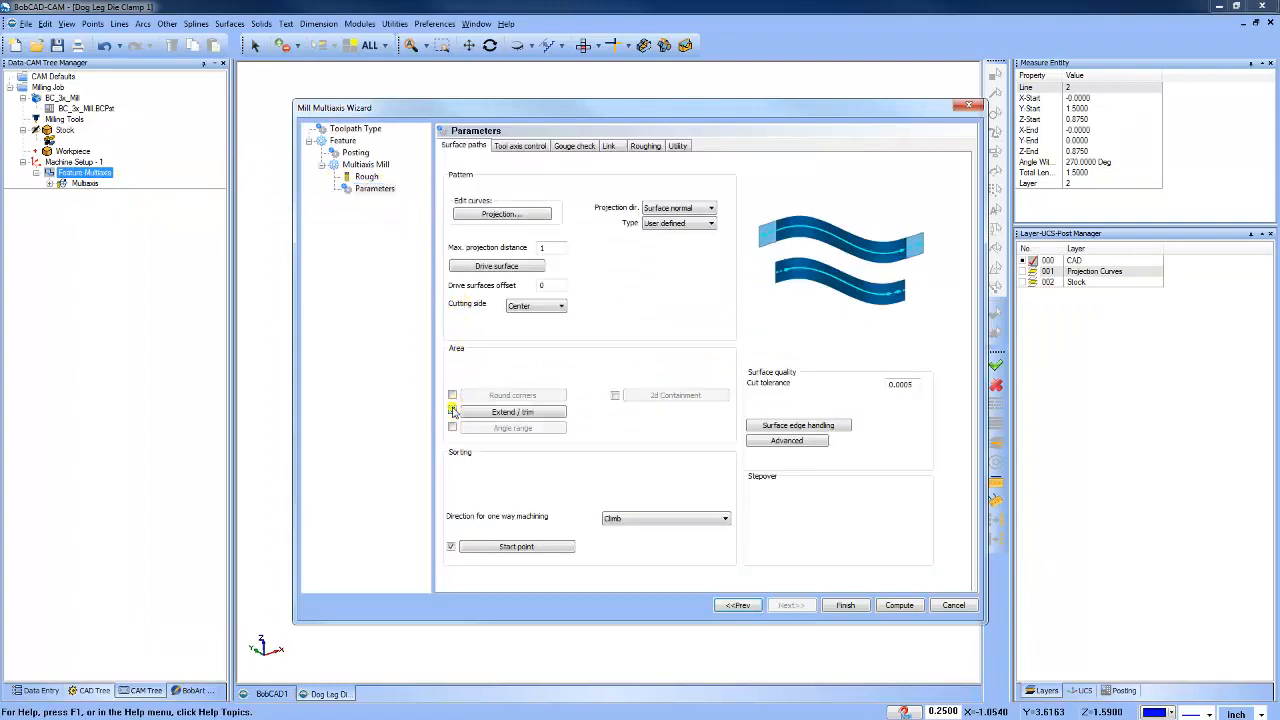
pyautogui.click(537, 416)
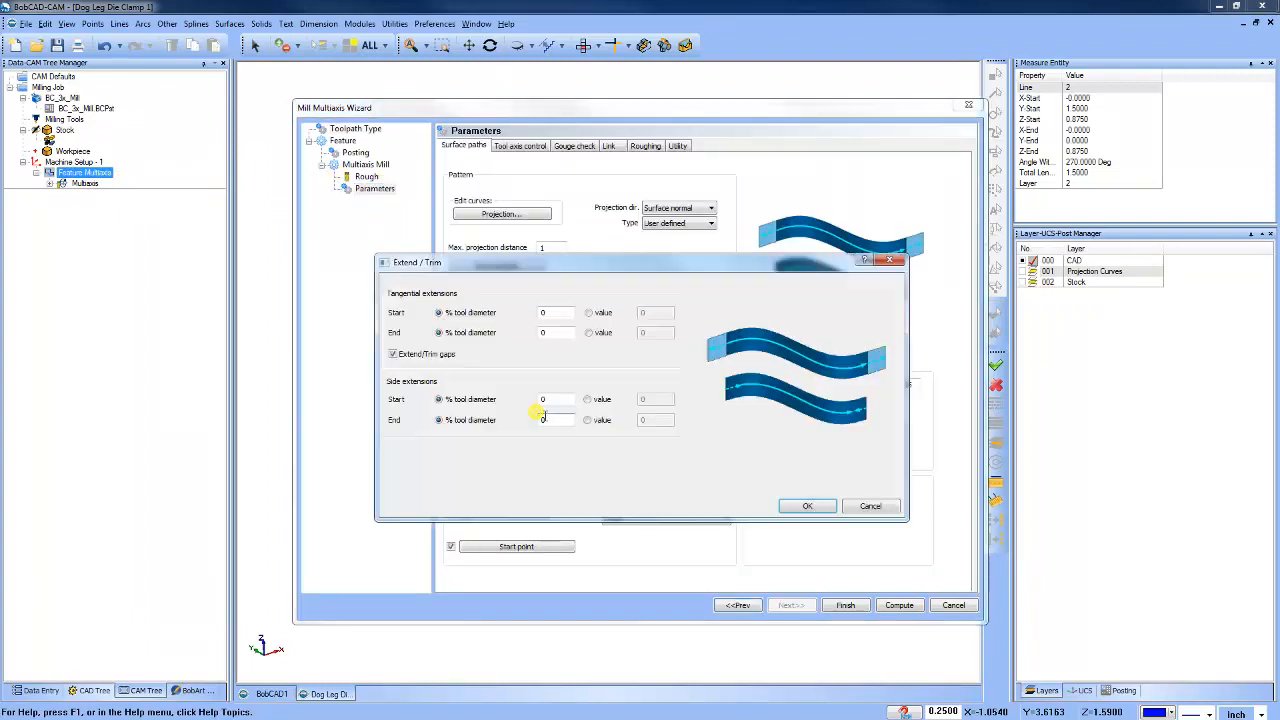
pyautogui.doubleClick(550, 313)
pyautogui.write('60')
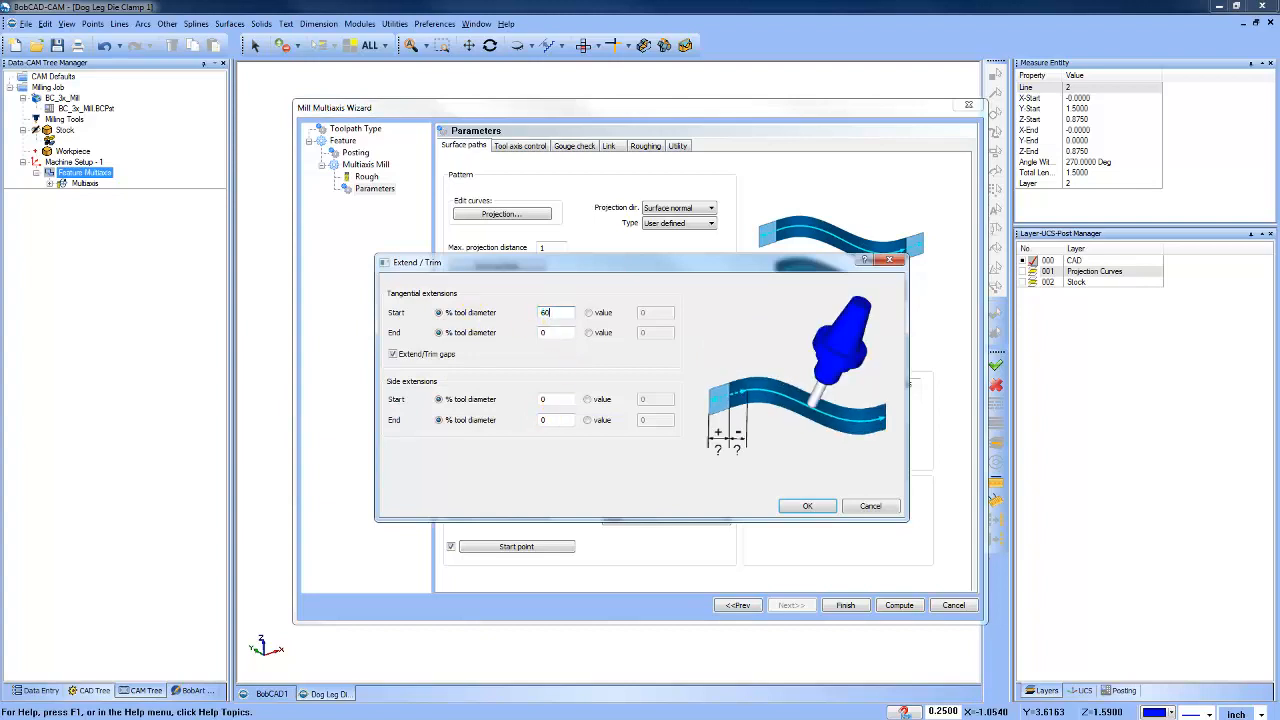
pyautogui.doubleClick(558, 332)
pyautogui.write('6')
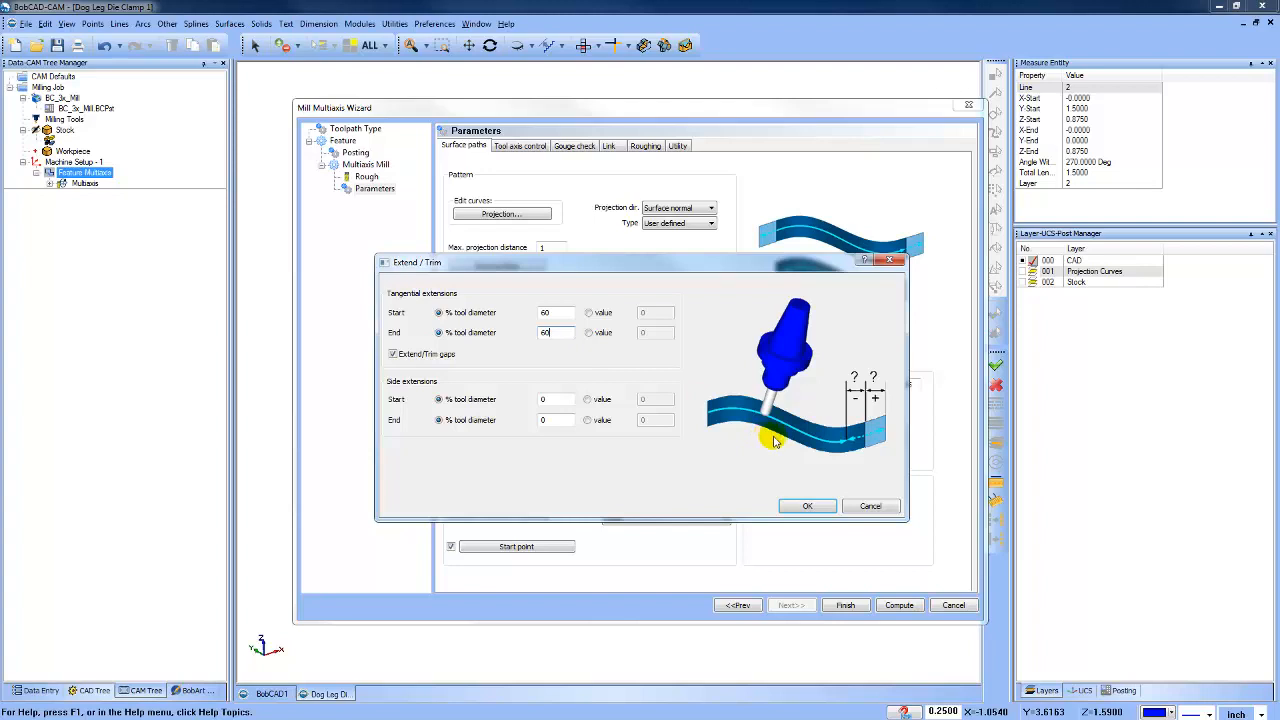
pyautogui.click(805, 506)
pyautogui.click(899, 607)
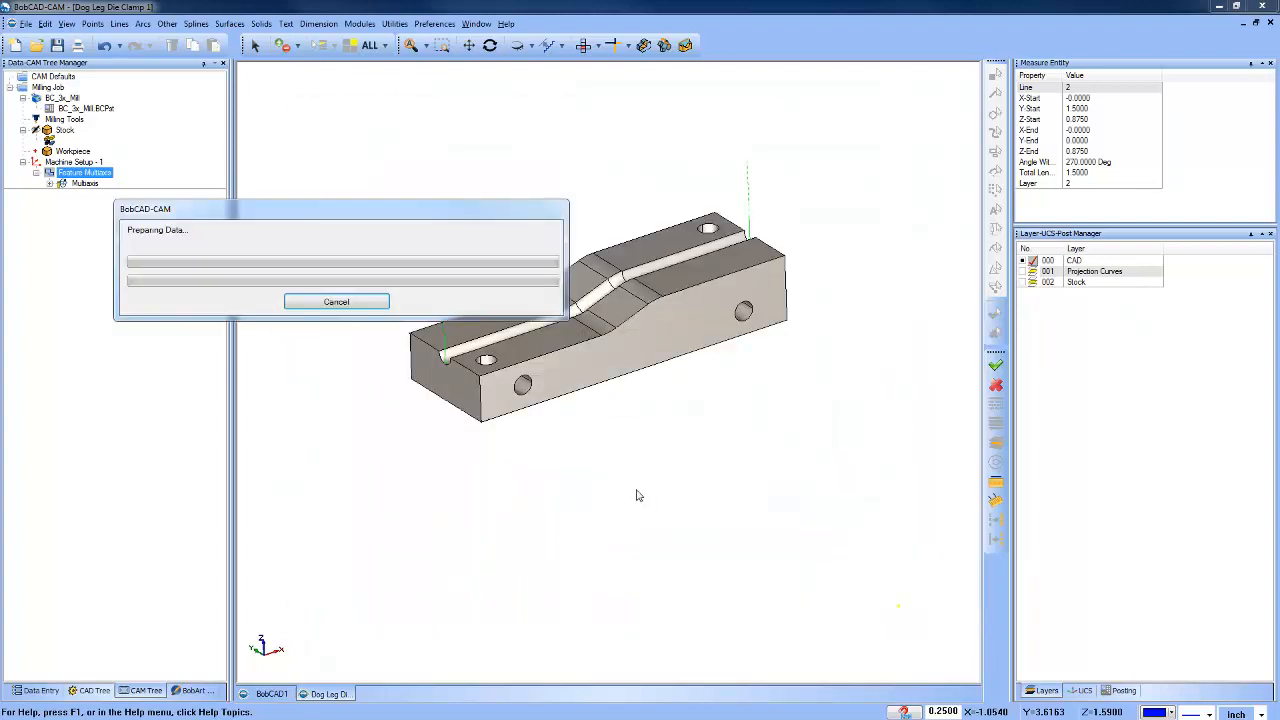
# Backplot the extended Multiaxis operation through its entry and exit beyond the groove's ends, and close the backplot.
pyautogui.click(85, 184)
pyautogui.rightClick(85, 186)
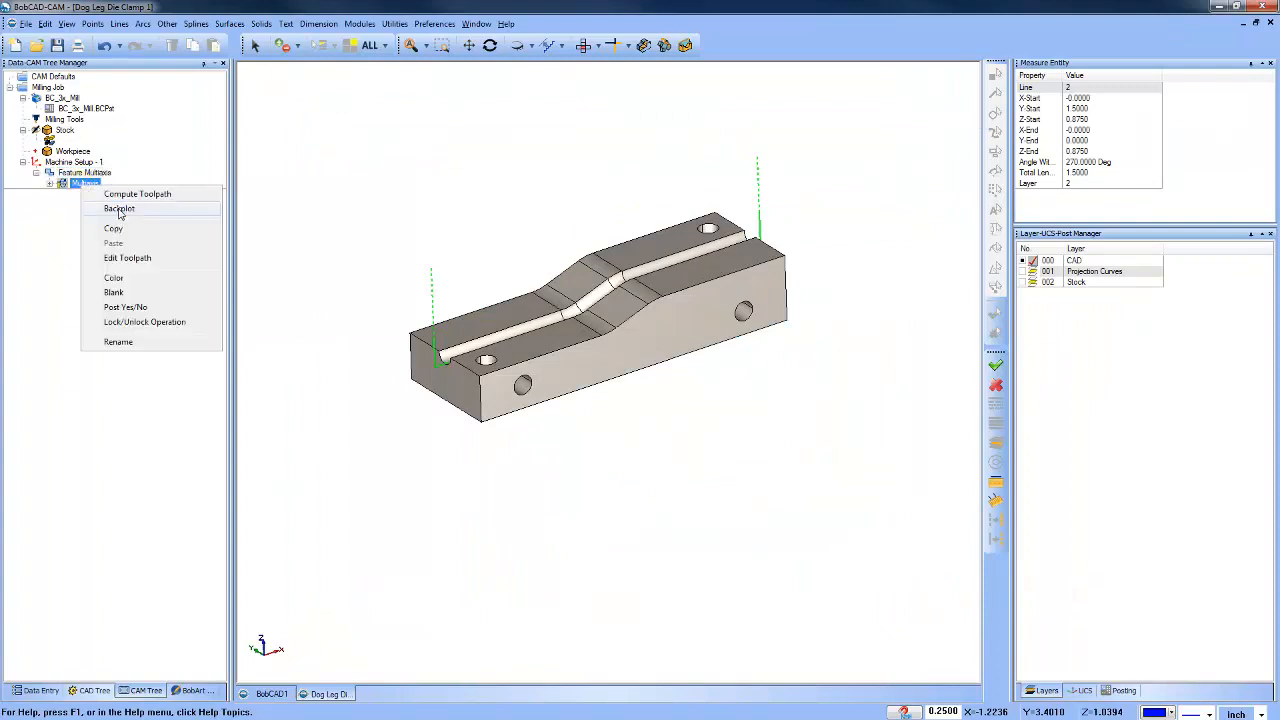
pyautogui.click(118, 213)
pyautogui.click(156, 123)
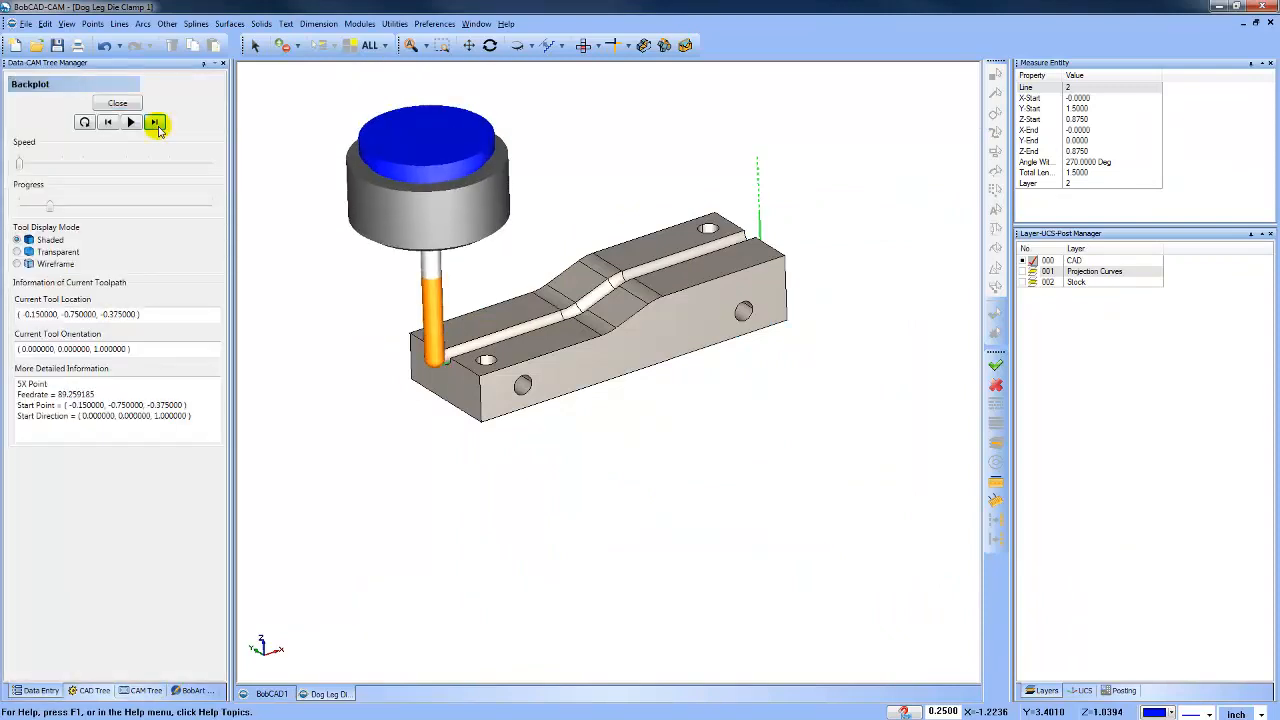
pyautogui.click(158, 127)
pyautogui.click(158, 127)
pyautogui.click(158, 127)
pyautogui.click(158, 127)
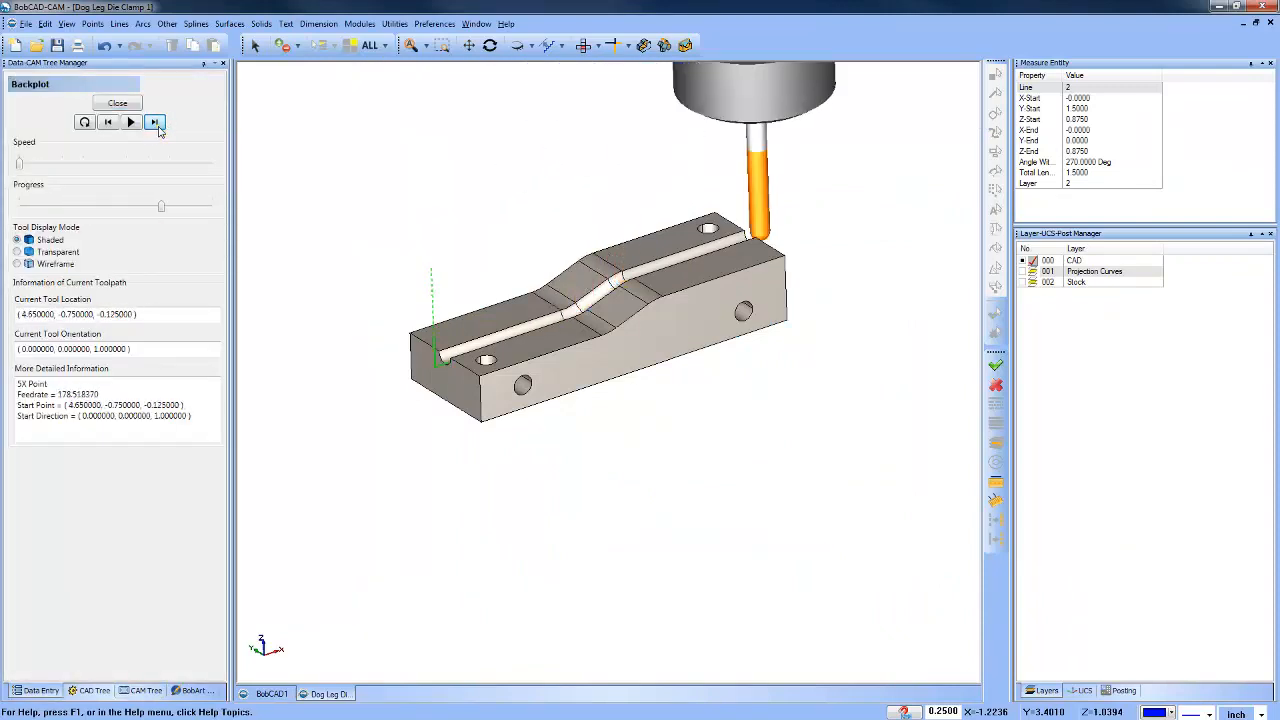
pyautogui.click(158, 127)
pyautogui.click(158, 127)
pyautogui.click(158, 127)
pyautogui.click(118, 105)
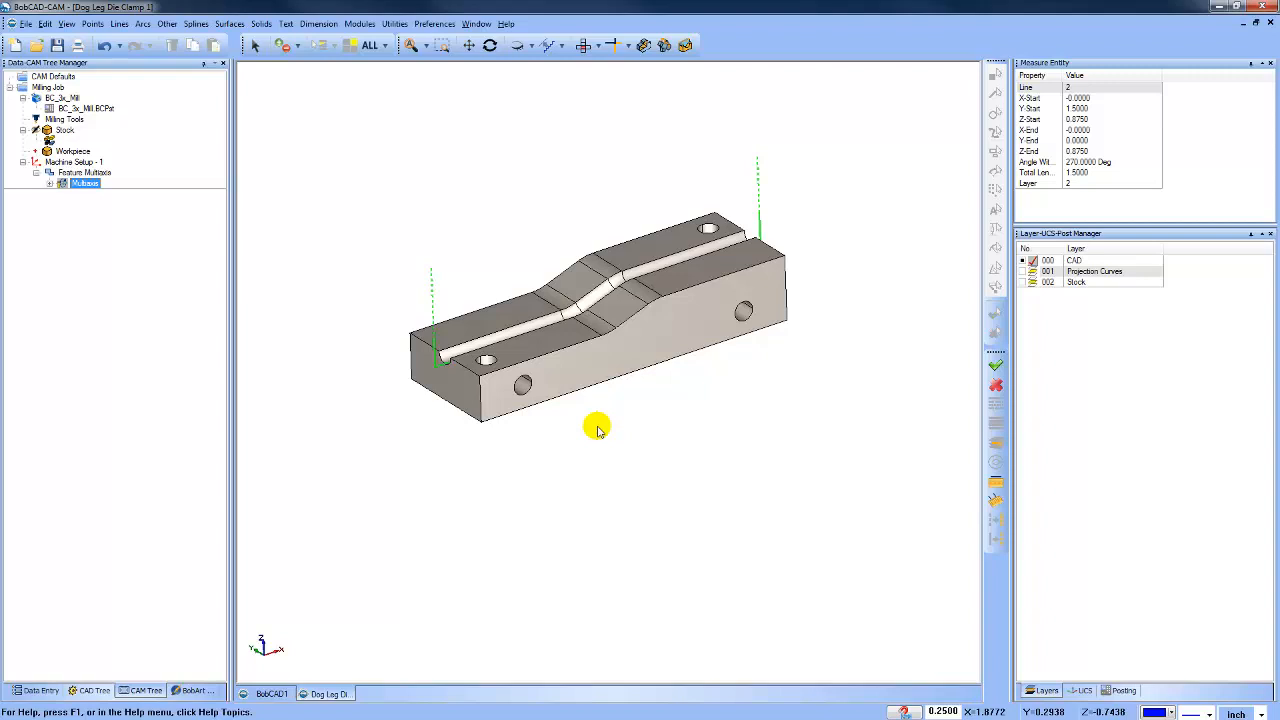
# Enable depth cuts for the Multiaxis feature with 10 roughing passes at 0.1 spacing, and recompute the toolpath.
pyautogui.click(84, 175)
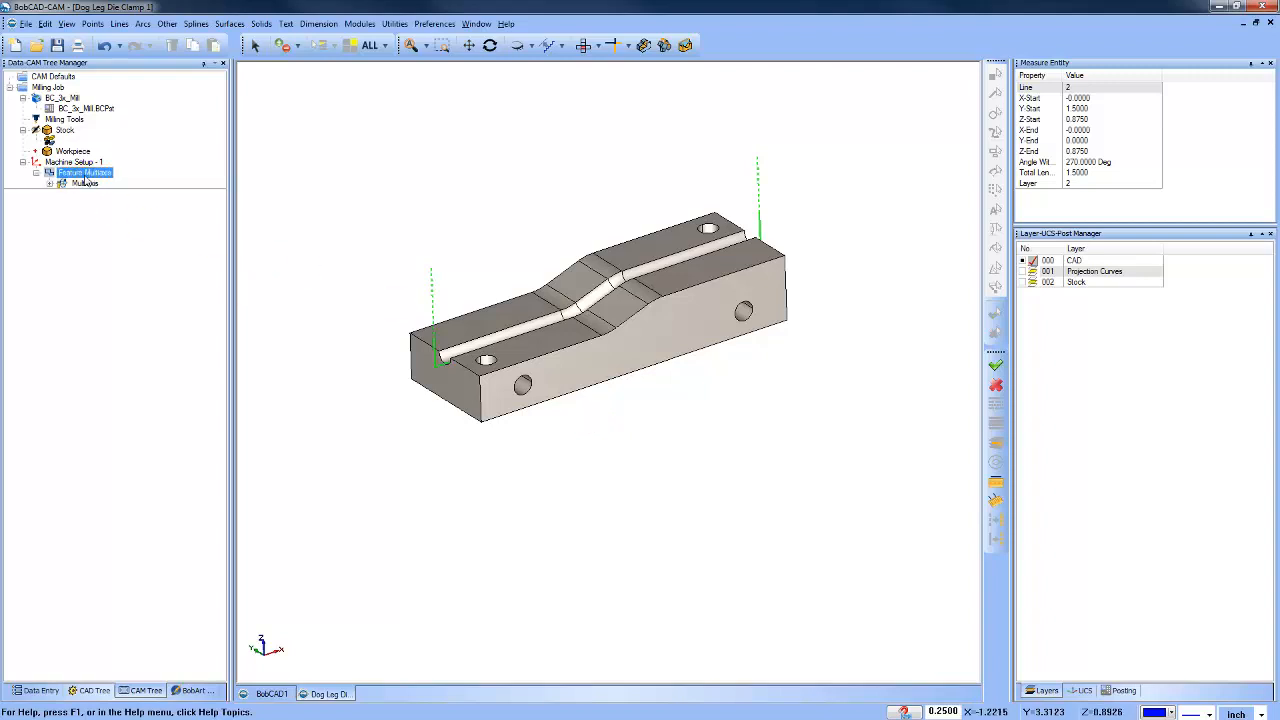
pyautogui.rightClick(86, 178)
pyautogui.click(127, 186)
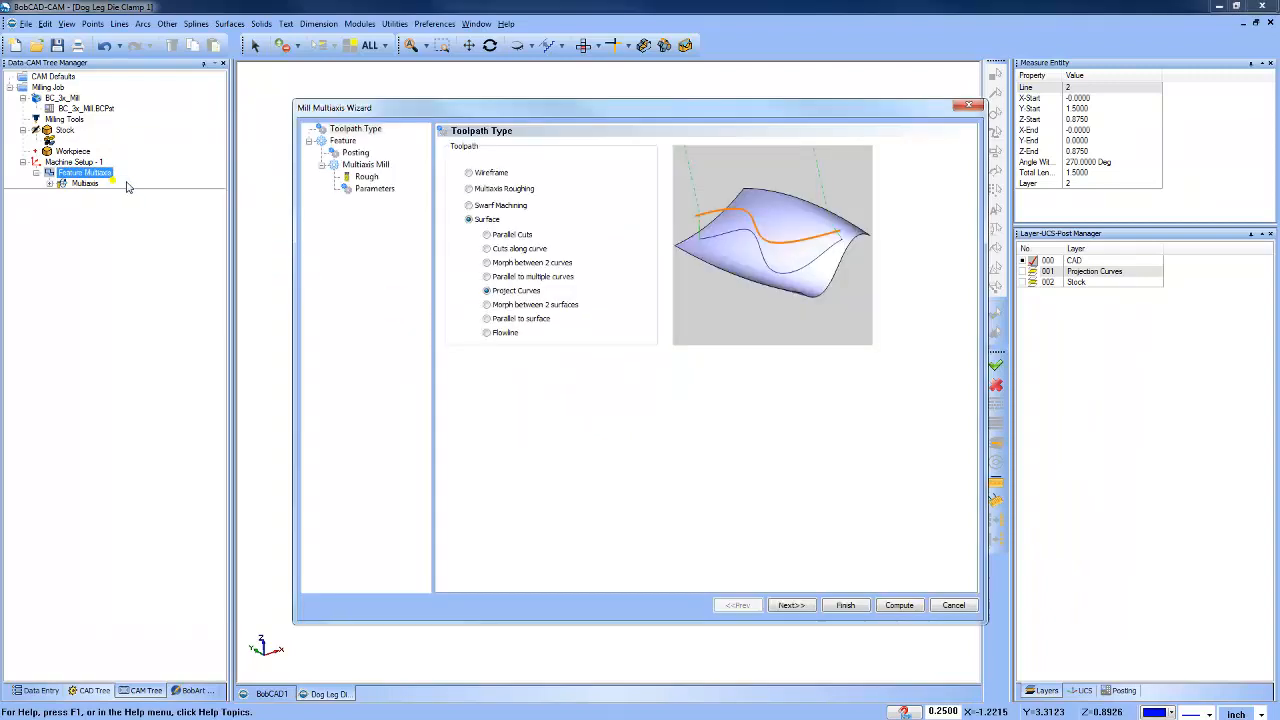
pyautogui.click(375, 189)
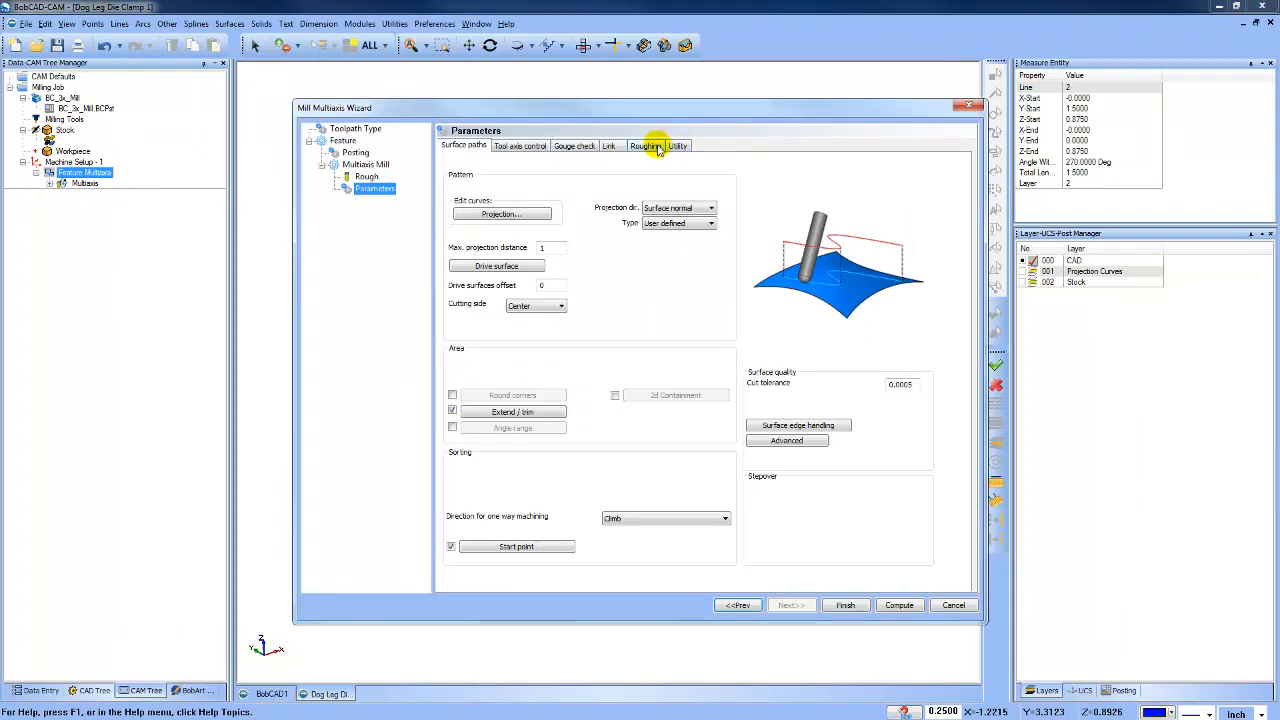
pyautogui.click(646, 146)
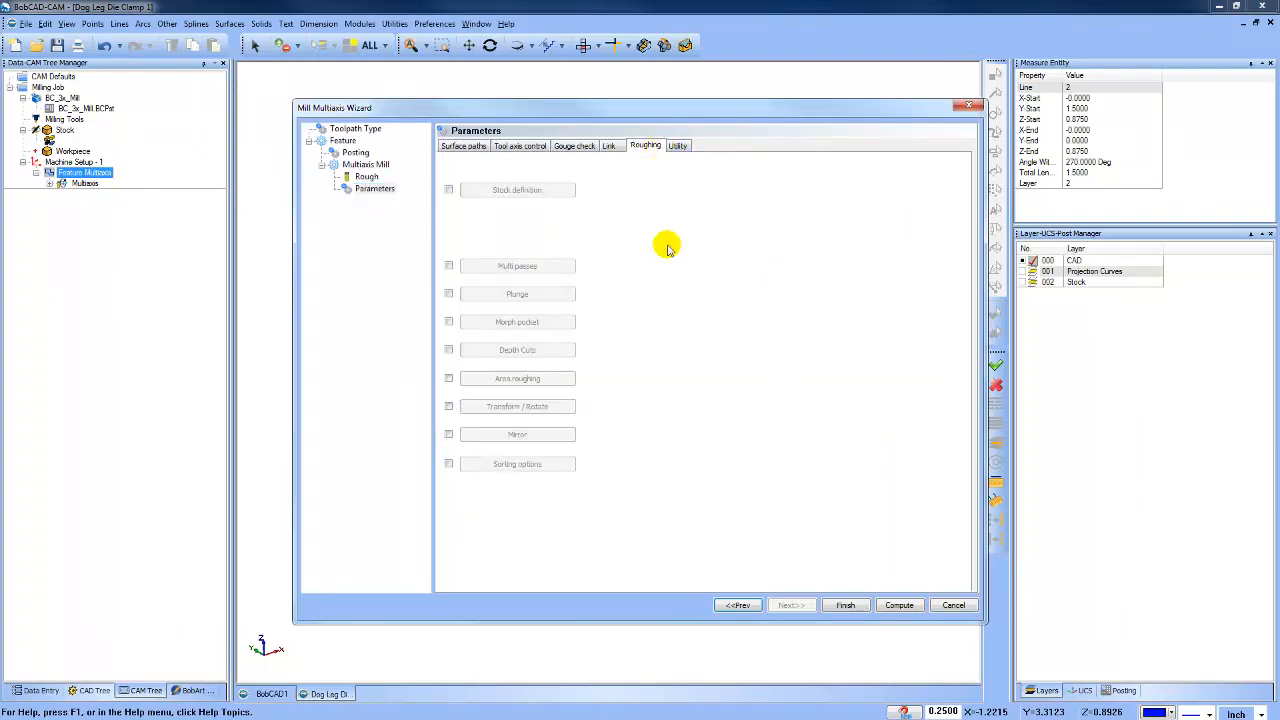
pyautogui.click(449, 349)
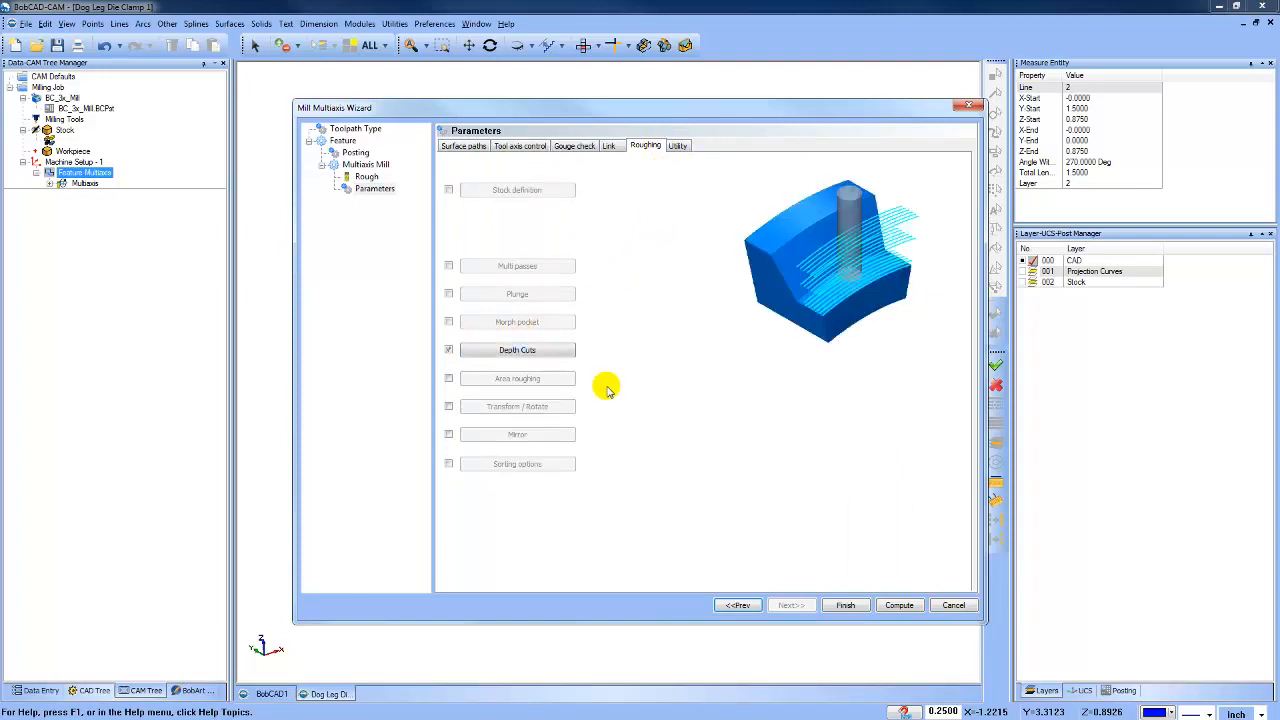
pyautogui.click(567, 350)
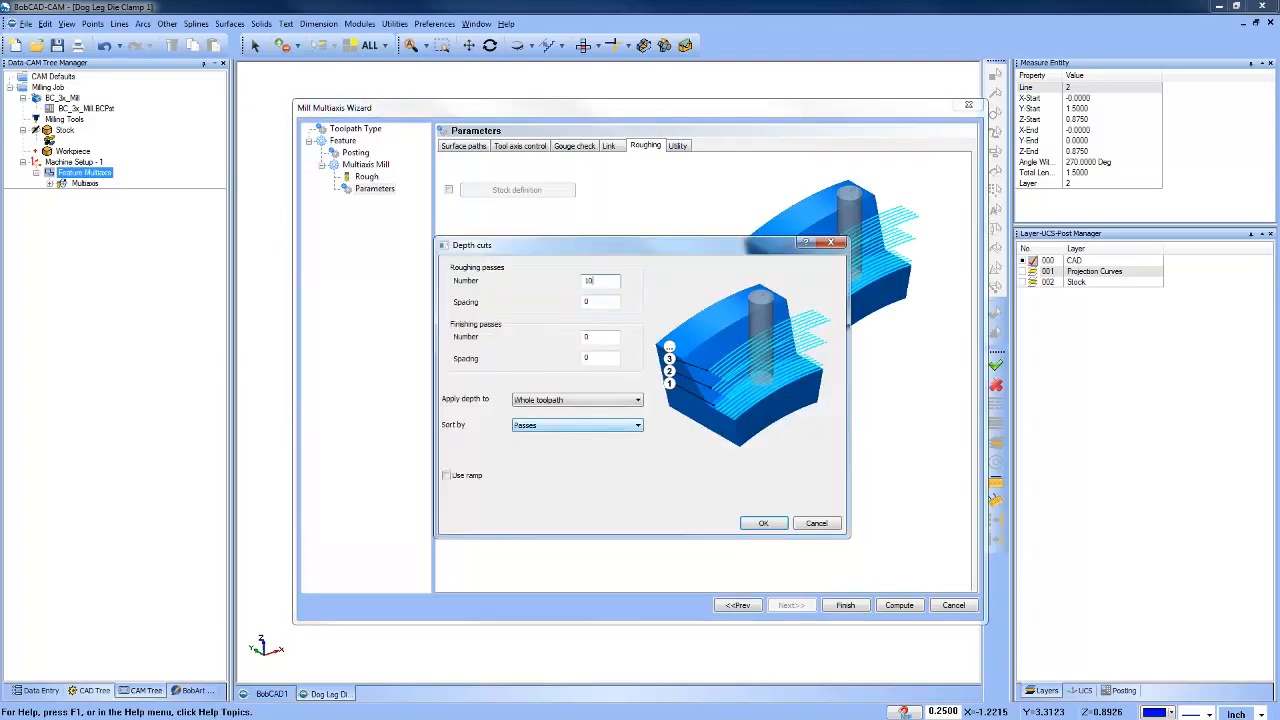
pyautogui.click(600, 302)
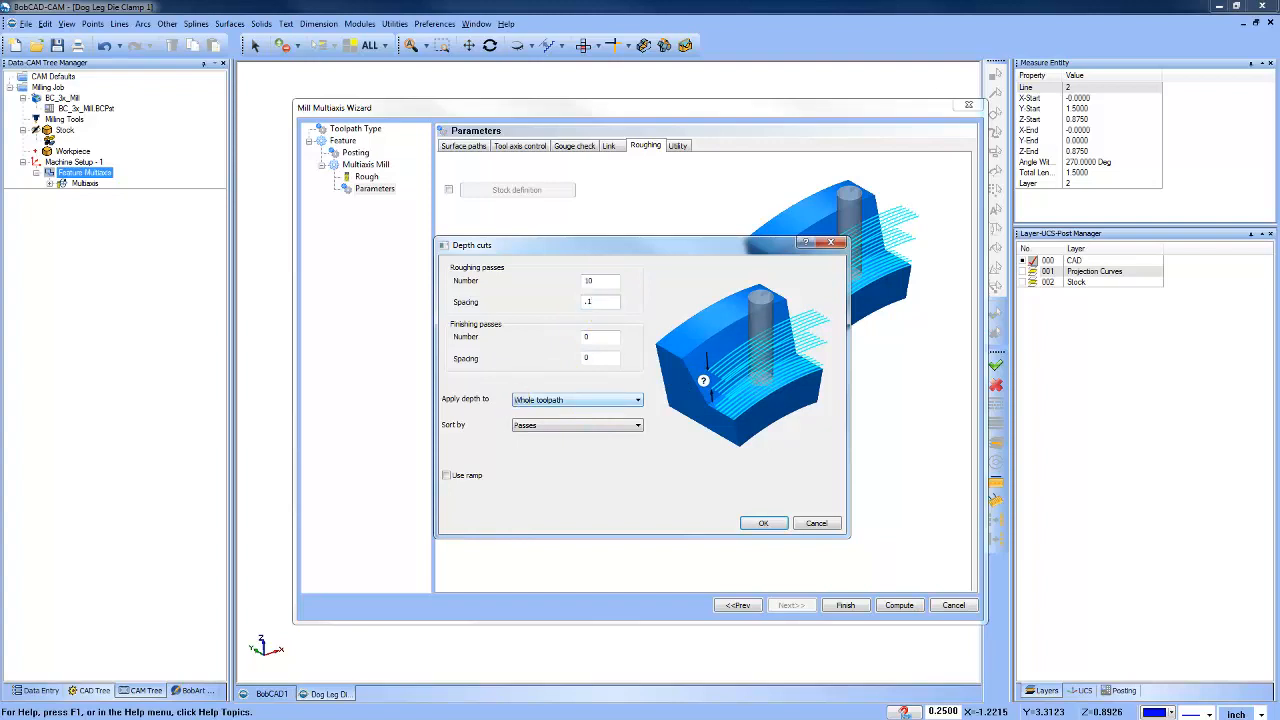
pyautogui.click(764, 524)
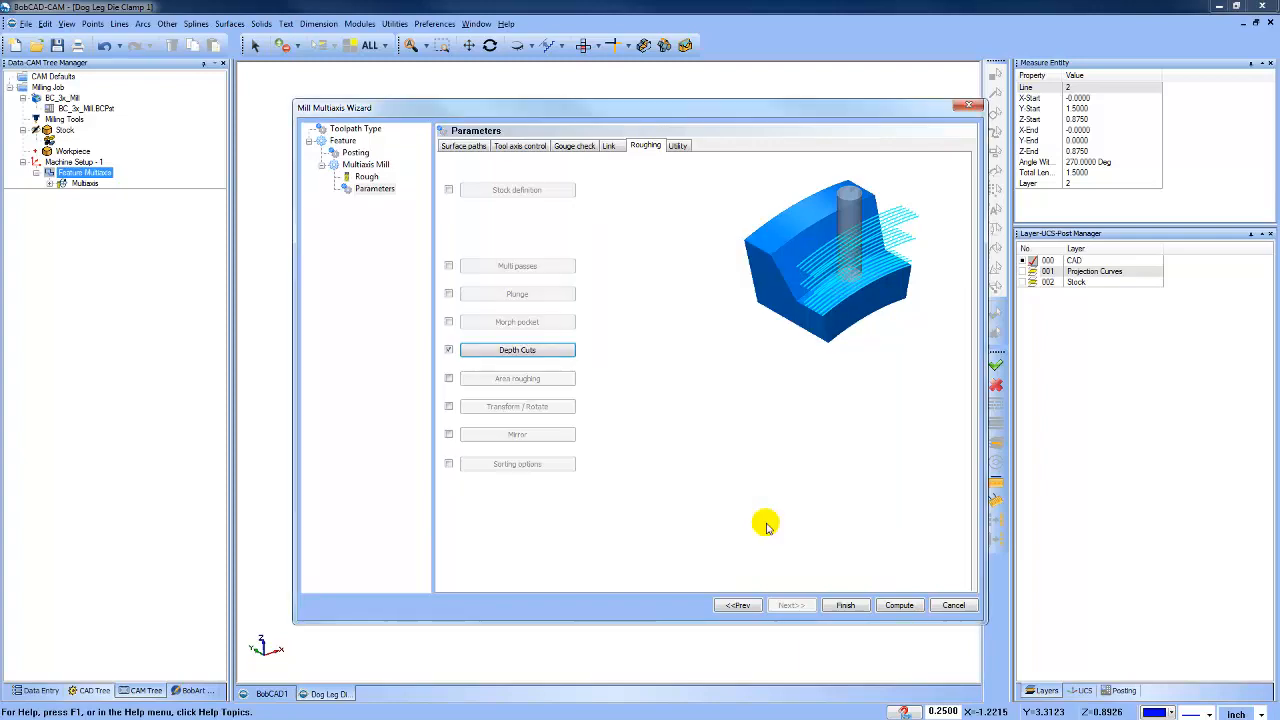
pyautogui.click(897, 605)
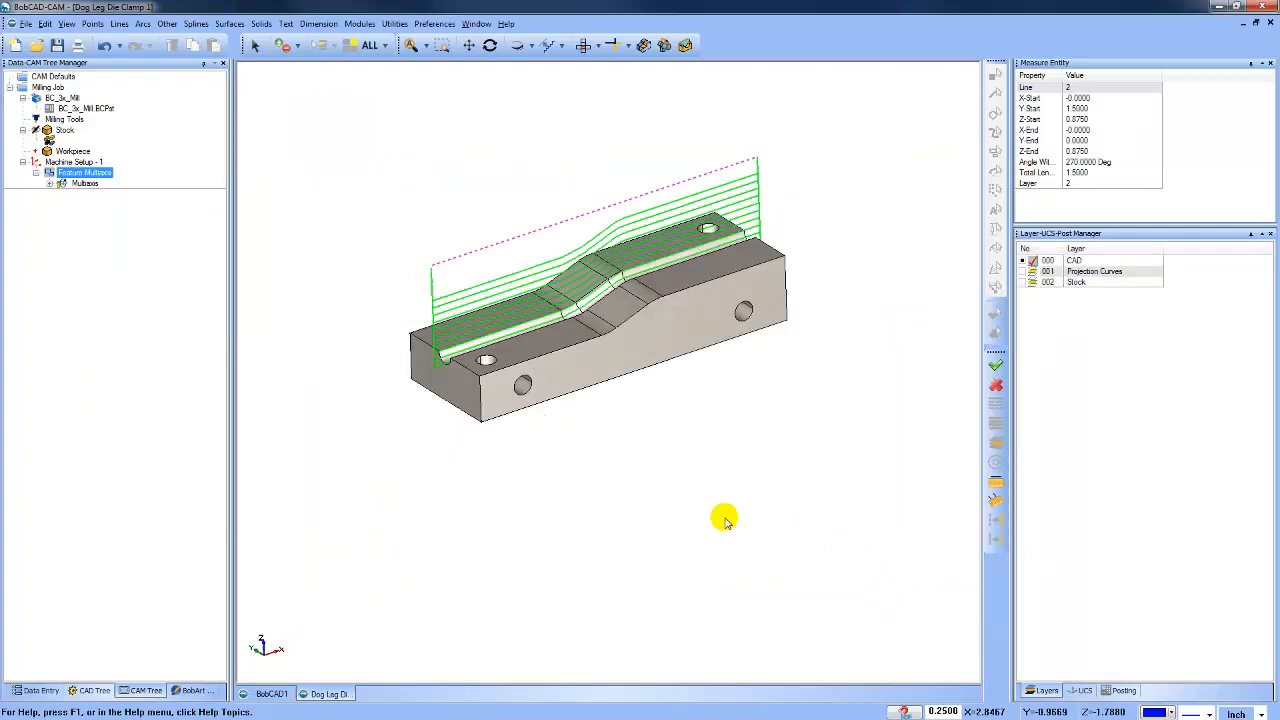
# Backplot the Multiaxis operation's upper depth passes to check the cutting order above the part, and close the backplot.
pyautogui.moveTo(686, 434)
pyautogui.mouseDown(button='middle')
pyautogui.moveTo(680, 403)
pyautogui.moveTo(687, 420)
pyautogui.mouseUp(button='middle')
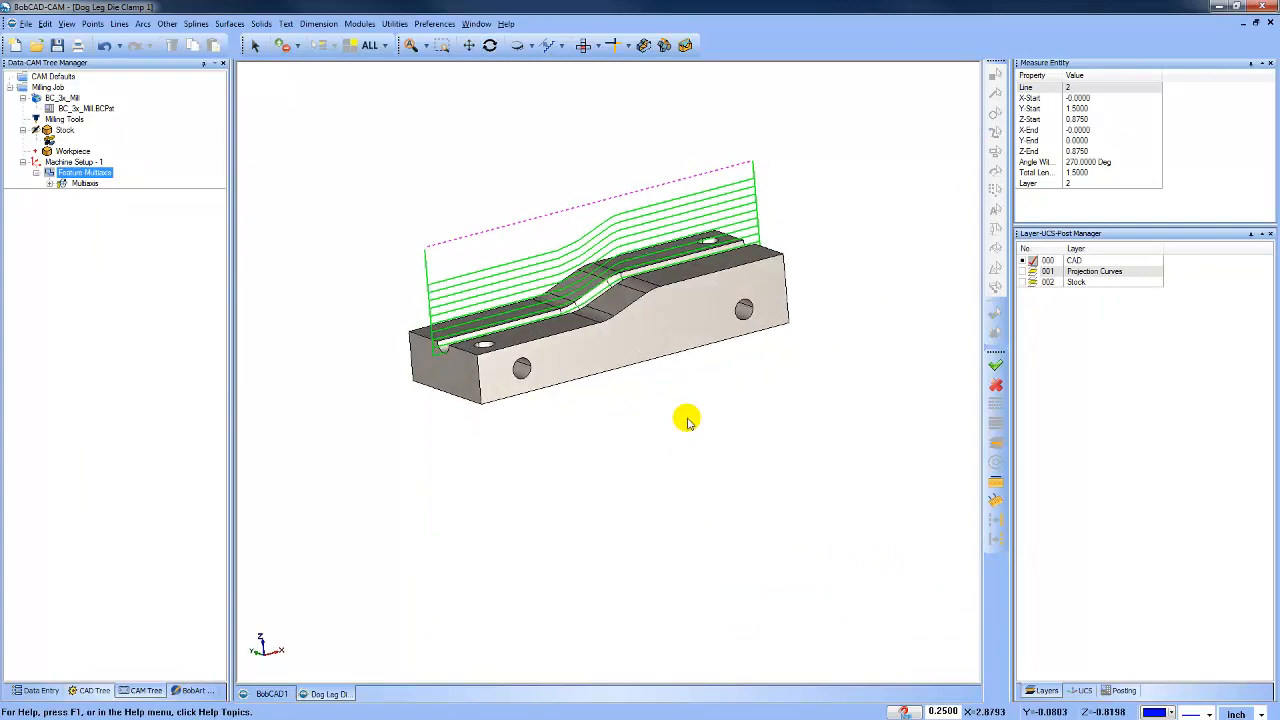
pyautogui.rightClick(85, 183)
pyautogui.click(118, 206)
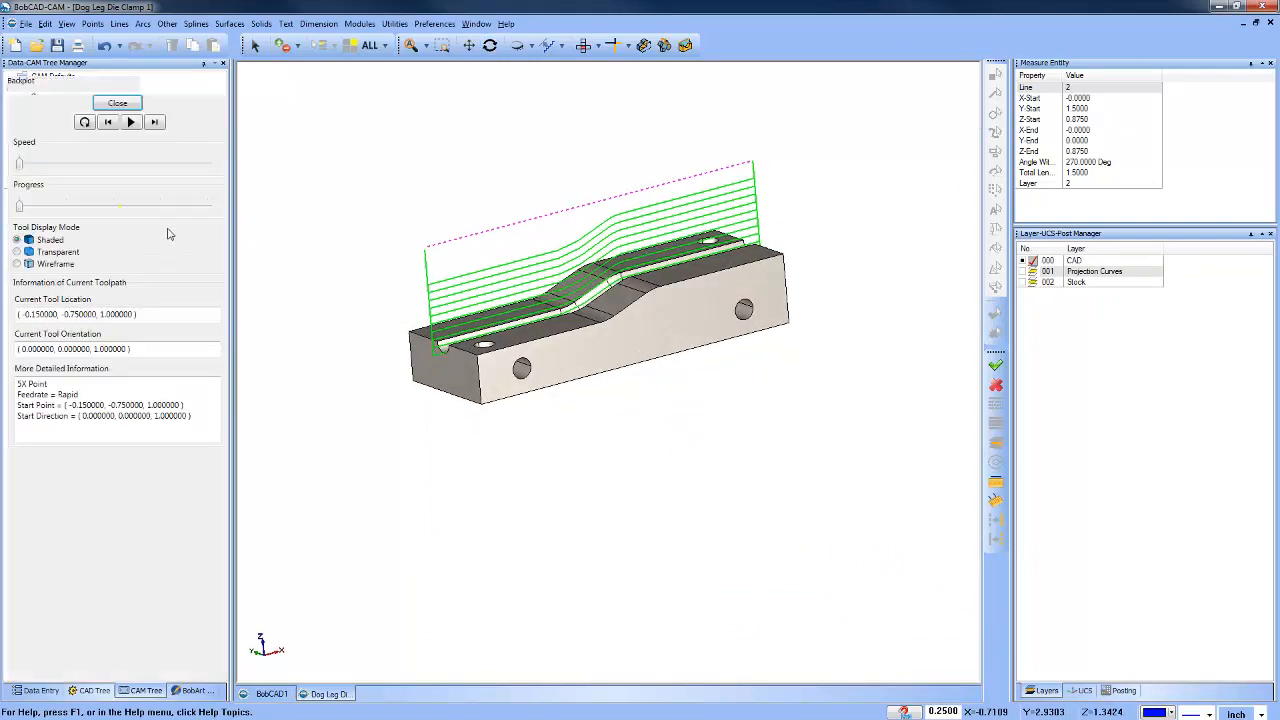
pyautogui.click(154, 121)
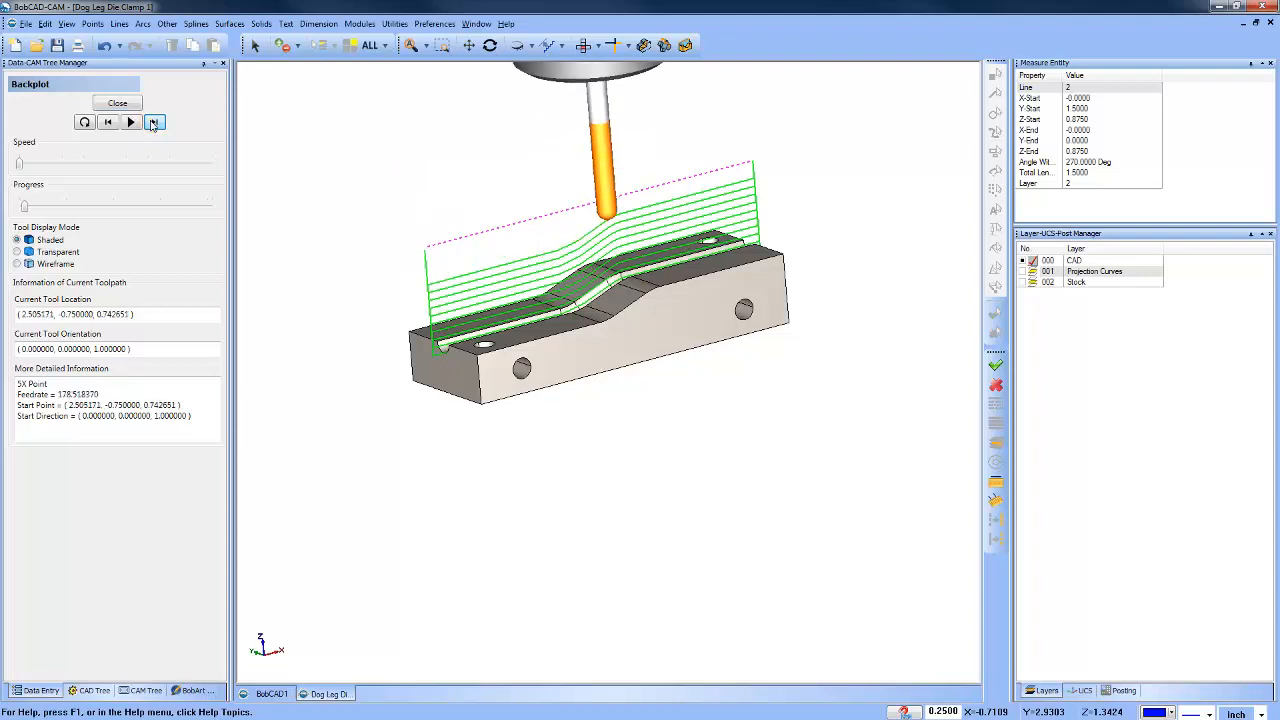
pyautogui.click(152, 122)
pyautogui.click(152, 122)
pyautogui.click(152, 122)
pyautogui.click(152, 122)
pyautogui.click(152, 122)
pyautogui.click(152, 122)
pyautogui.click(152, 122)
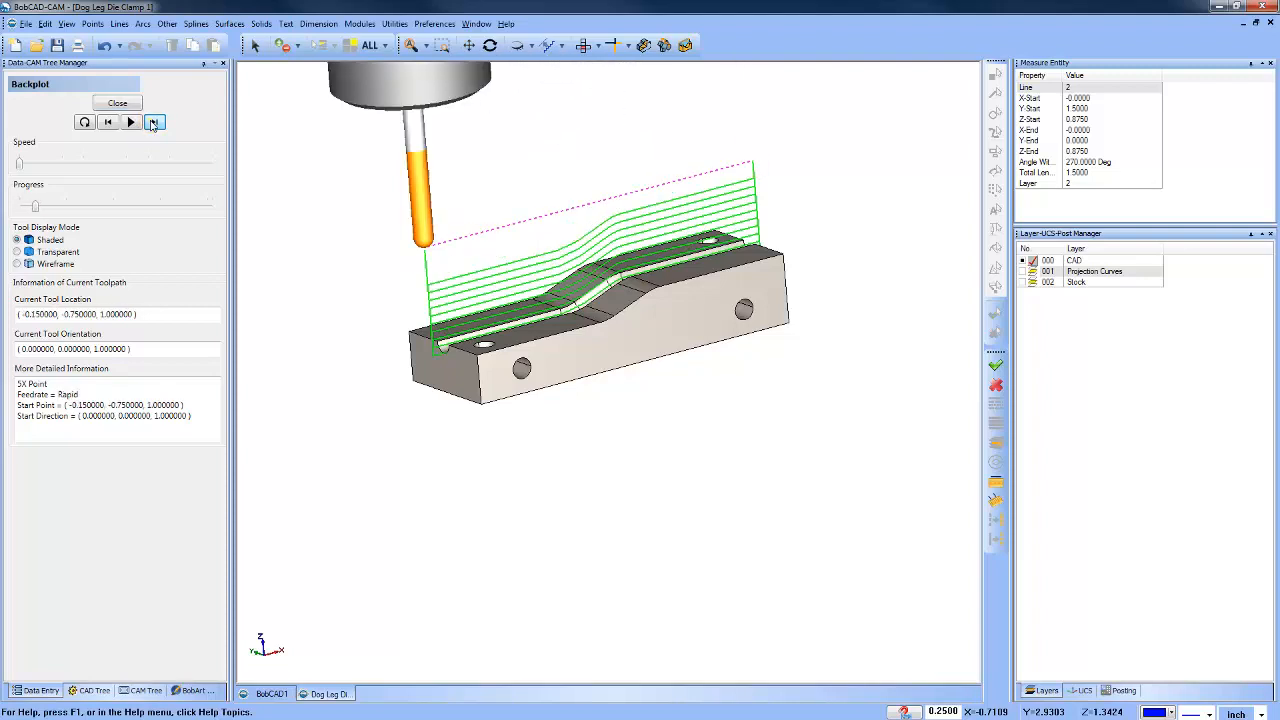
pyautogui.click(152, 122)
pyautogui.click(152, 122)
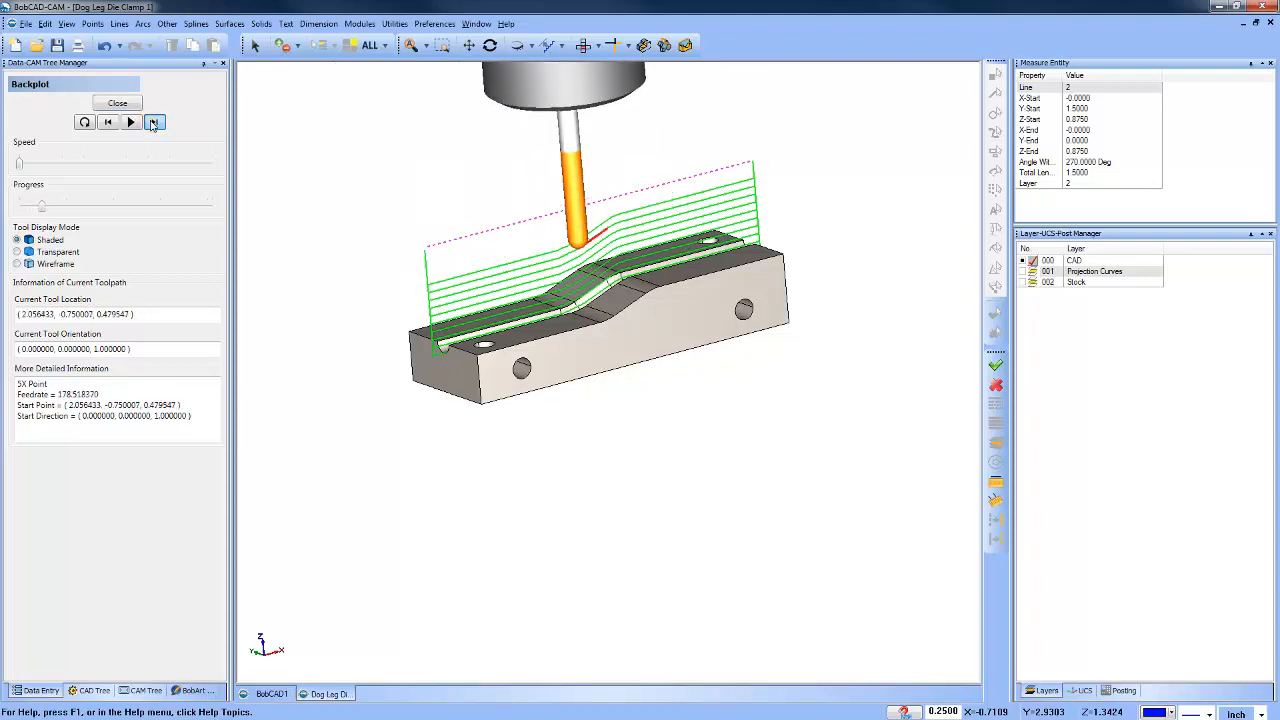
pyautogui.click(152, 122)
pyautogui.click(133, 106)
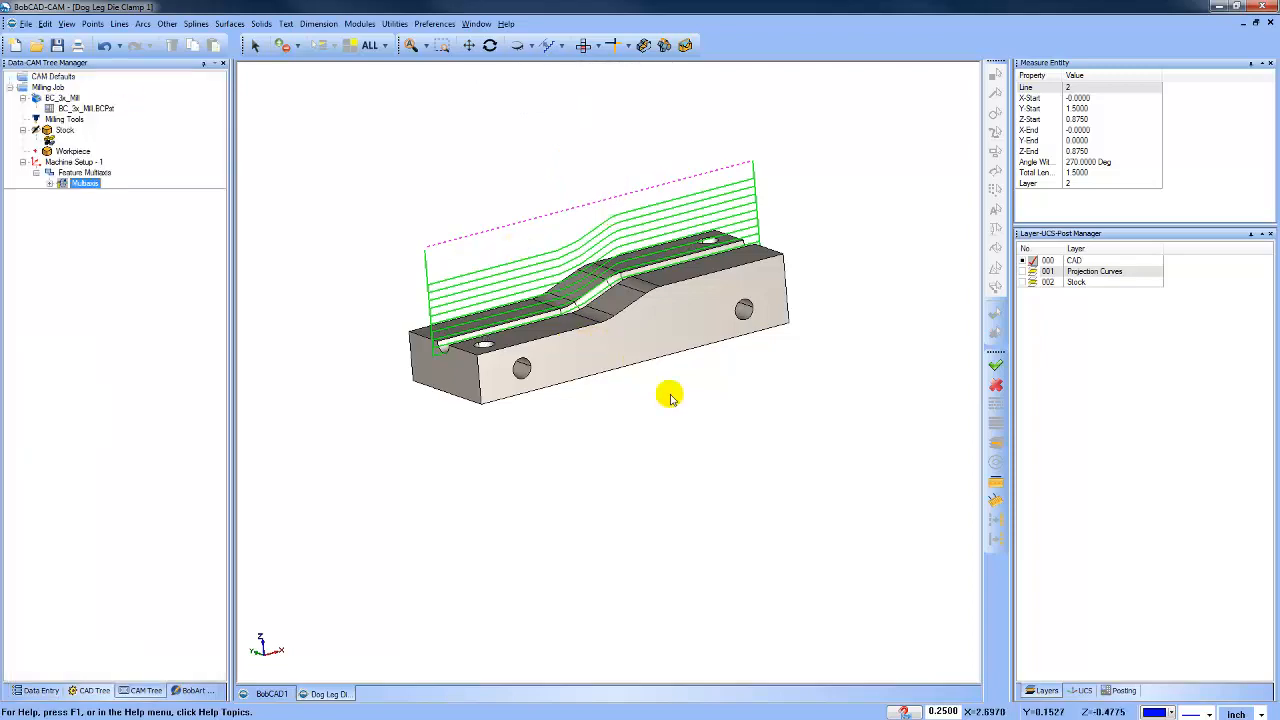
# Enable stock definition in the Multiaxis feature's roughing parameters, check its parameters without changing them, and recompute the toolpath.
pyautogui.moveTo(666, 394)
pyautogui.mouseDown(button='middle')
pyautogui.moveTo(729, 374)
pyautogui.moveTo(688, 397)
pyautogui.mouseUp(button='middle')
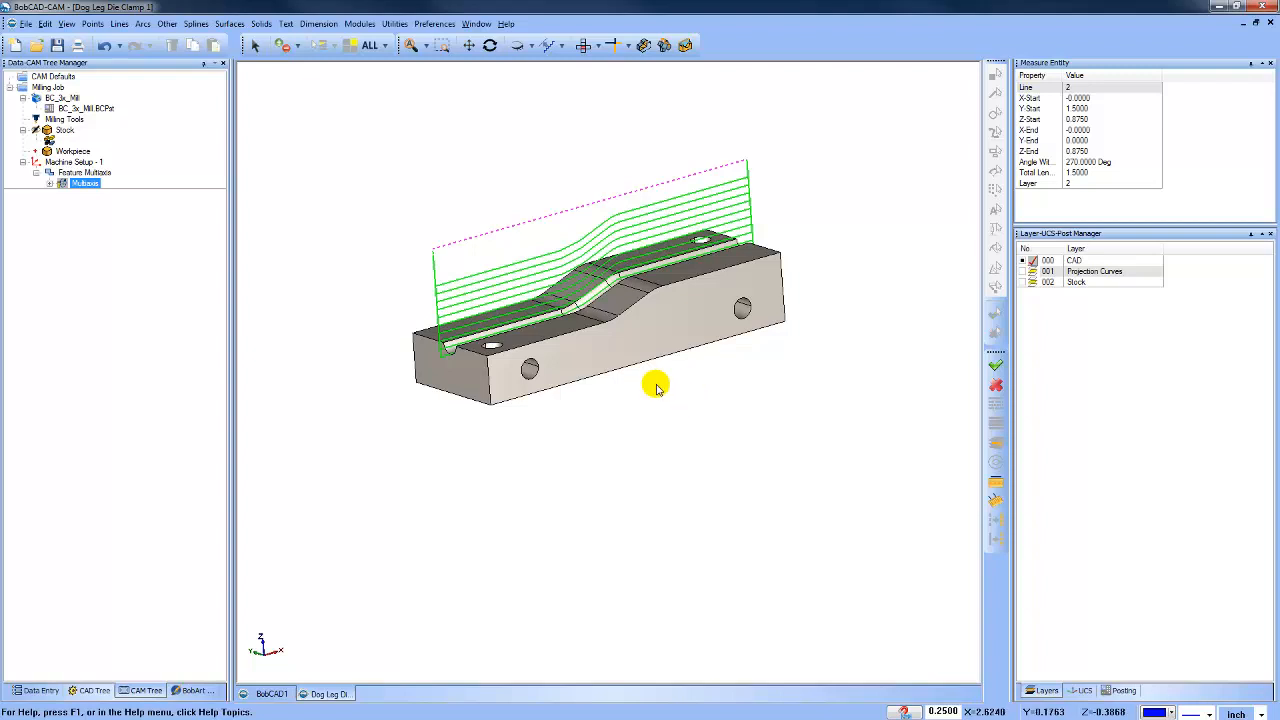
pyautogui.rightClick(100, 173)
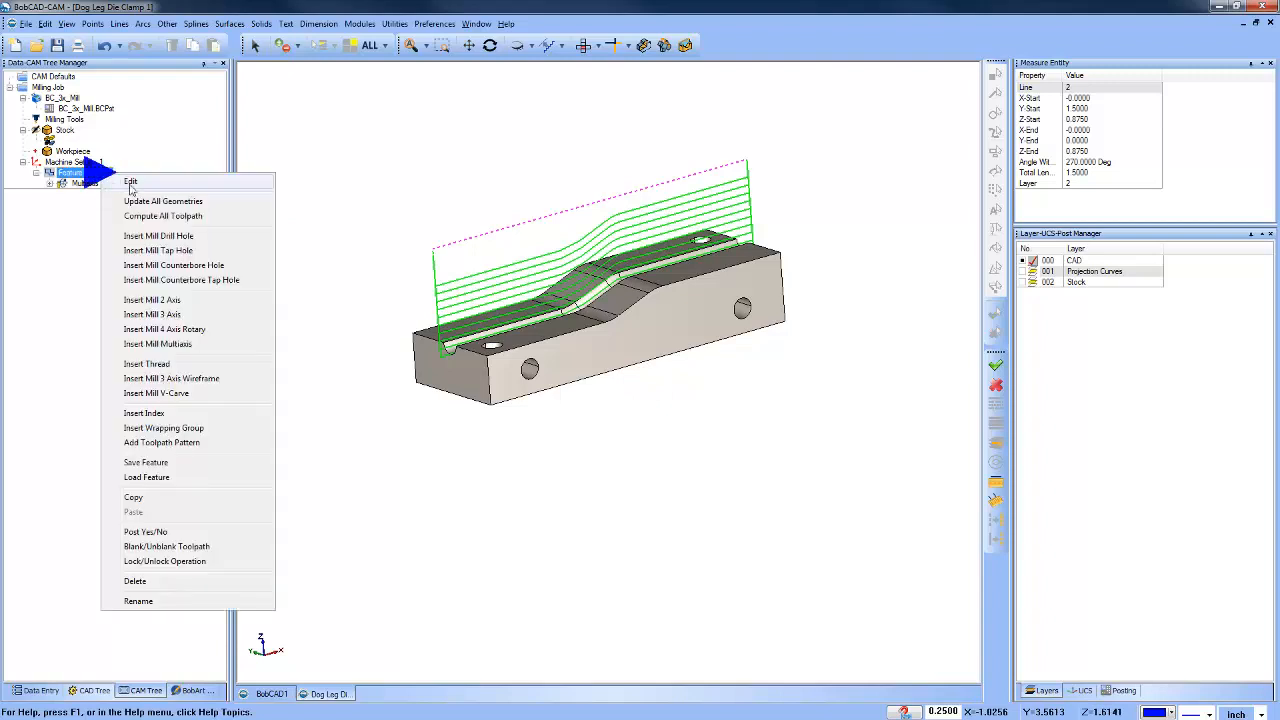
pyautogui.click(130, 183)
pyautogui.click(375, 188)
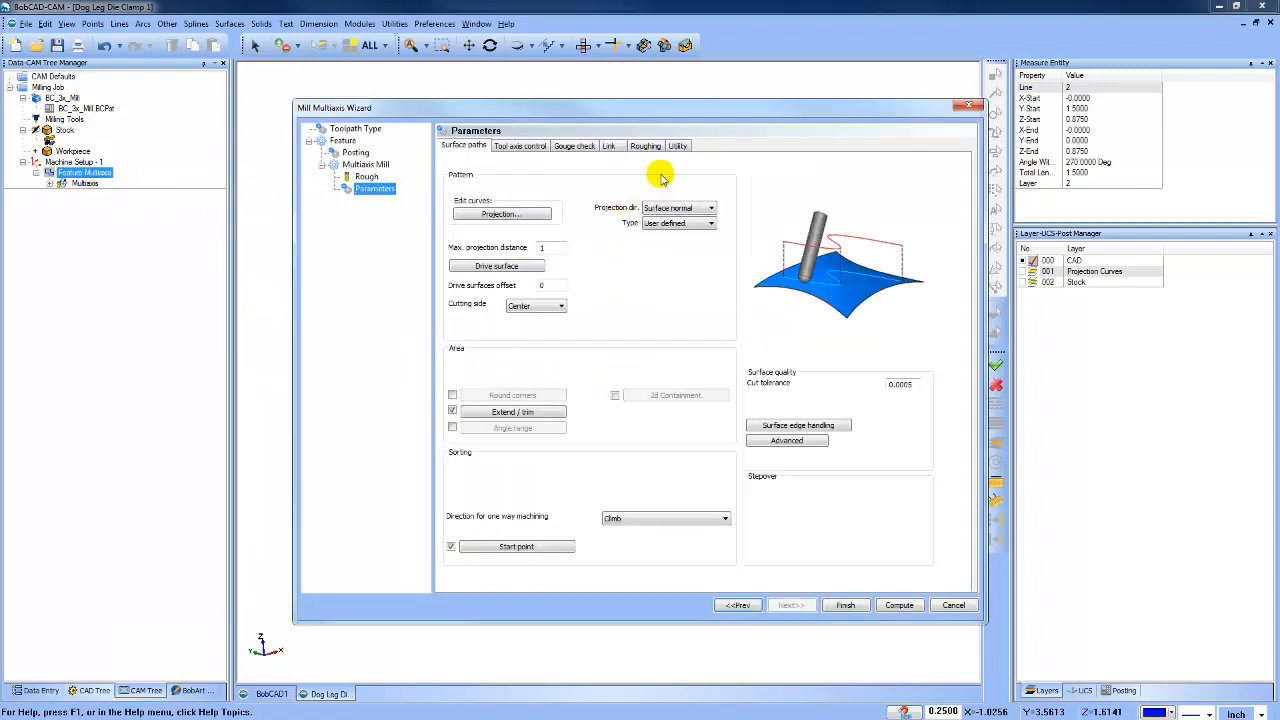
pyautogui.click(646, 146)
pyautogui.click(449, 190)
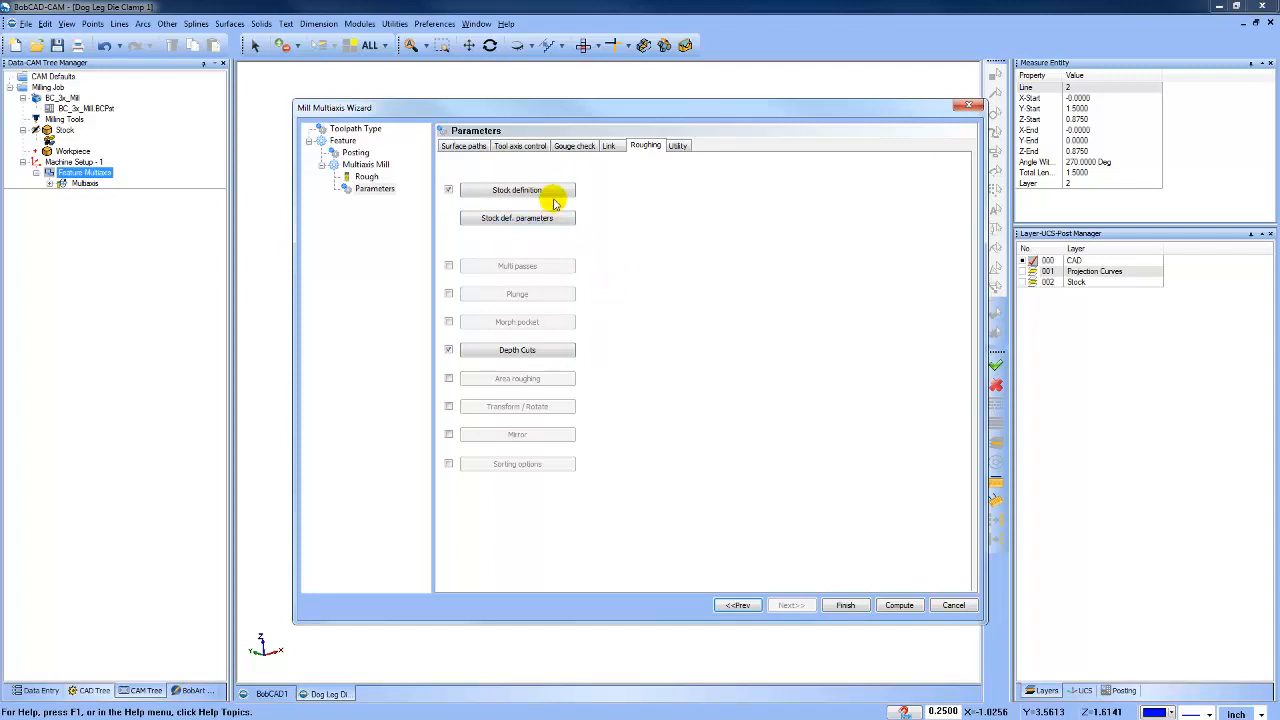
pyautogui.click(553, 219)
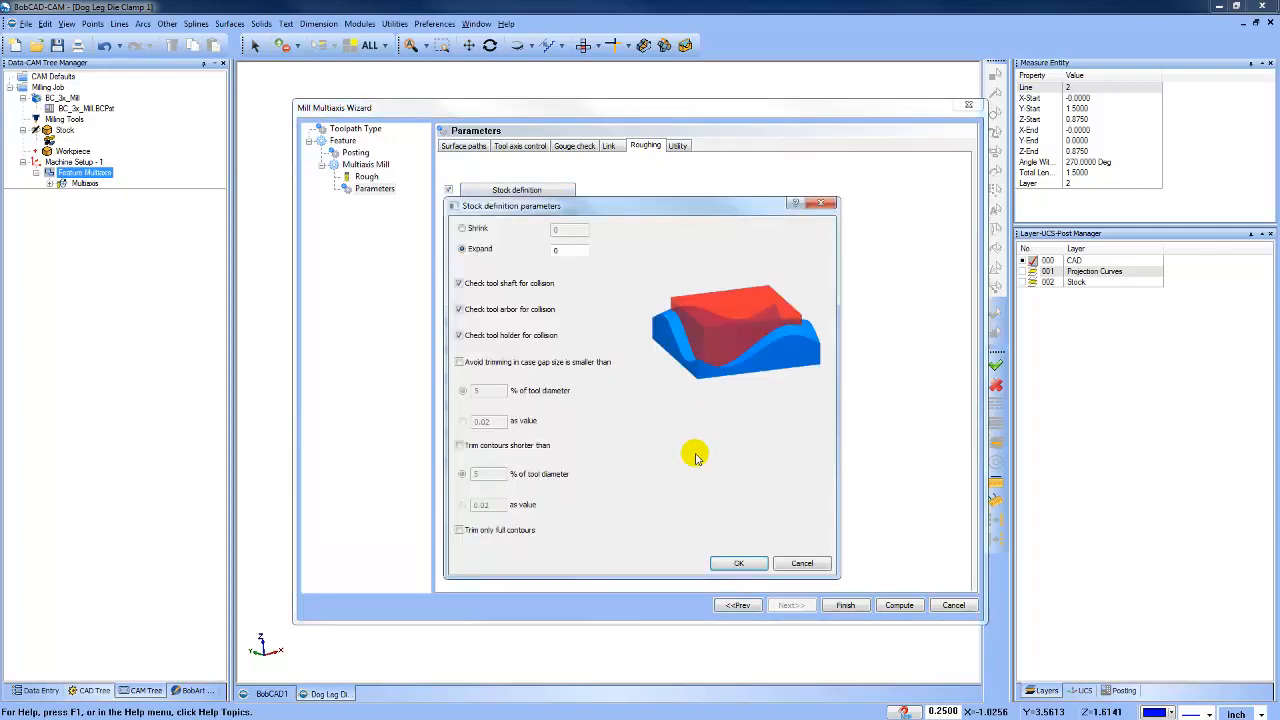
pyautogui.click(795, 563)
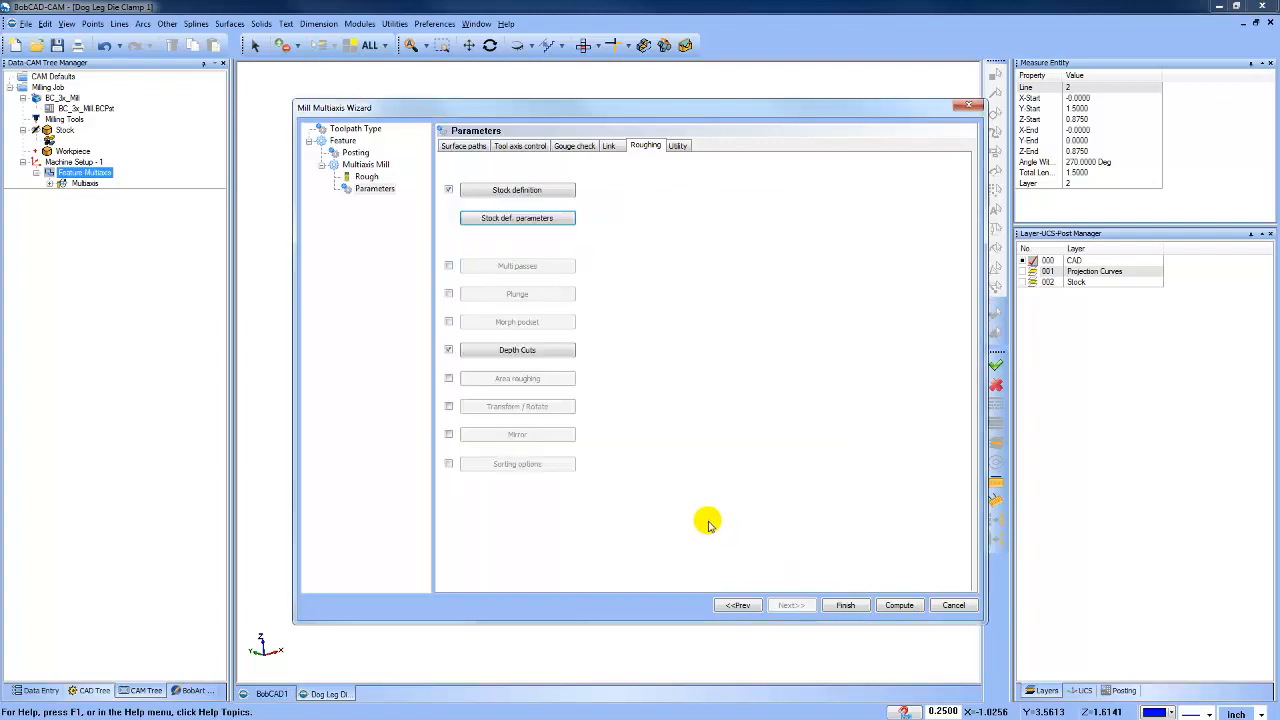
pyautogui.click(900, 605)
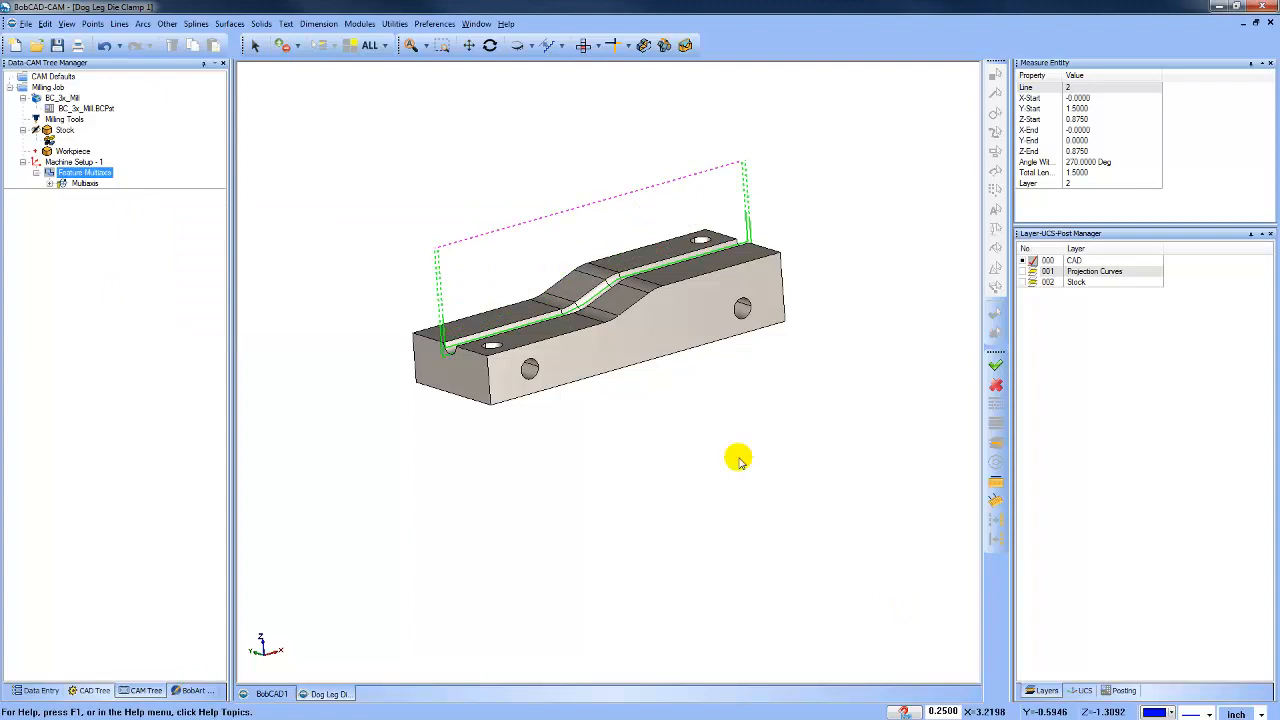
# Disable stock definition in the Multiaxis feature's roughing parameters, set the depth cuts' roughing spacing to .025, and recompute the toolpath.
pyautogui.moveTo(734, 443); pyautogui.dragTo(668, 403, button='middle')
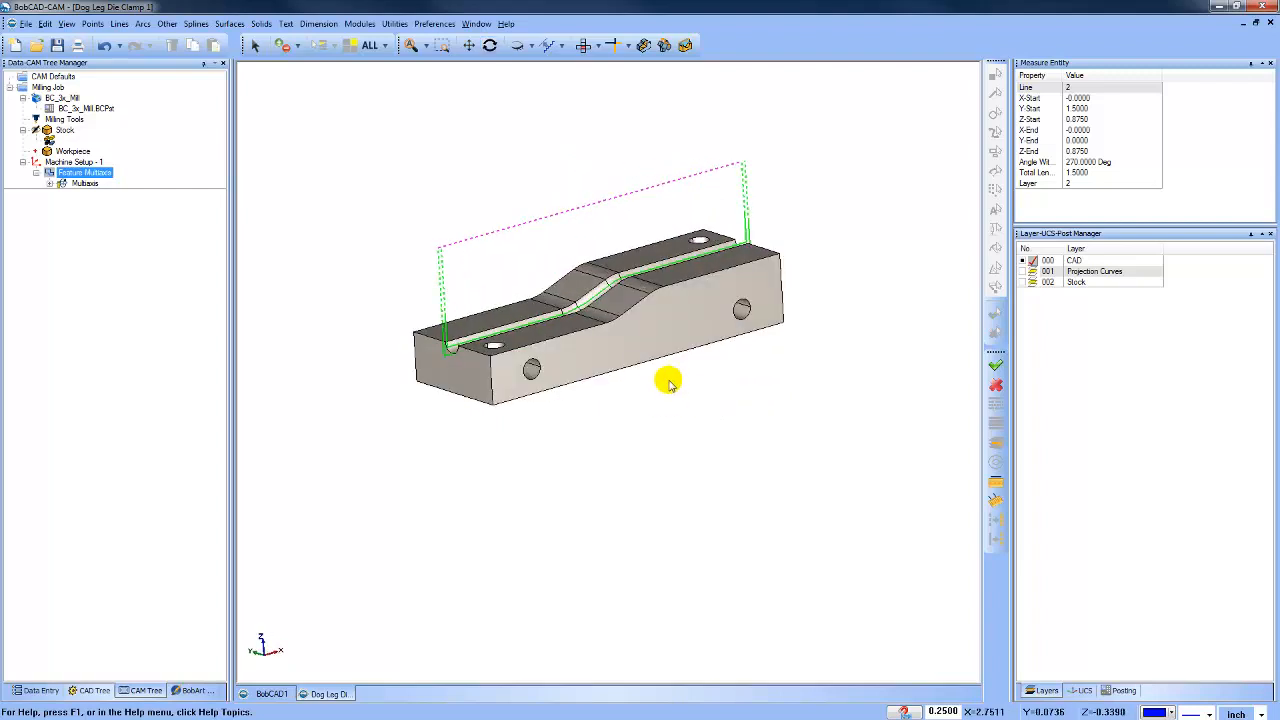
pyautogui.rightClick(97, 173)
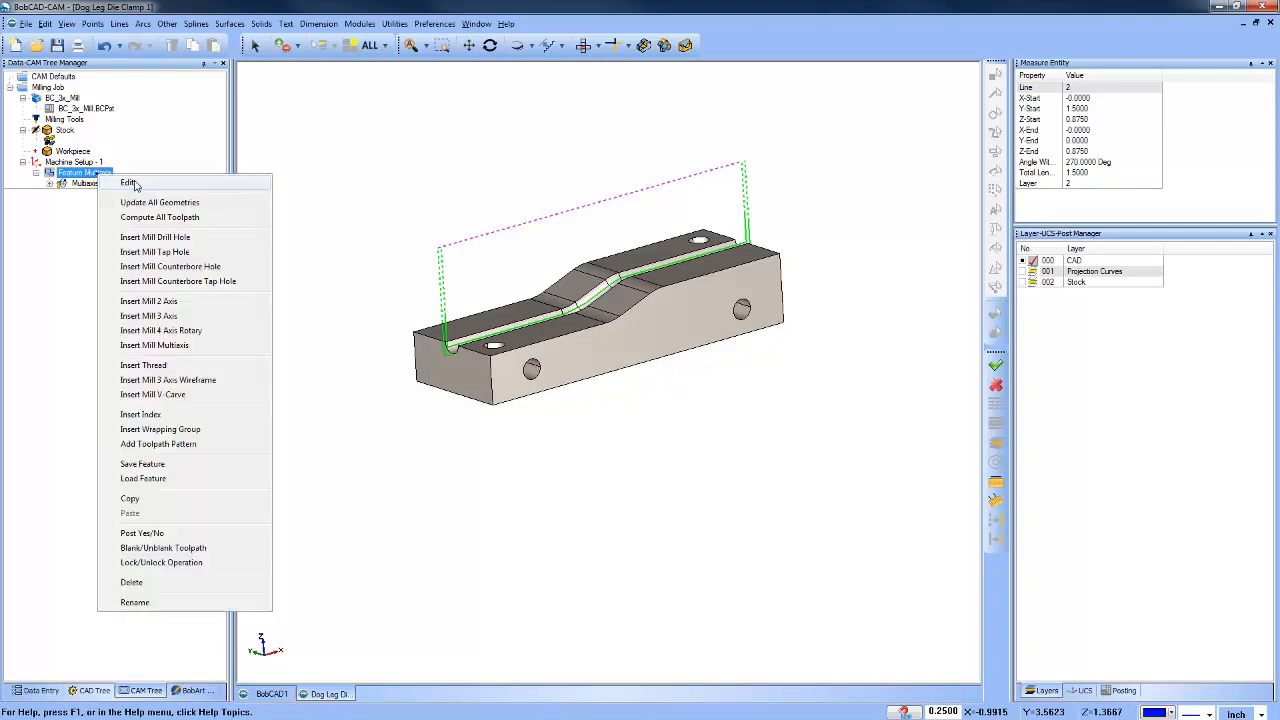
pyautogui.click(128, 180)
pyautogui.click(374, 188)
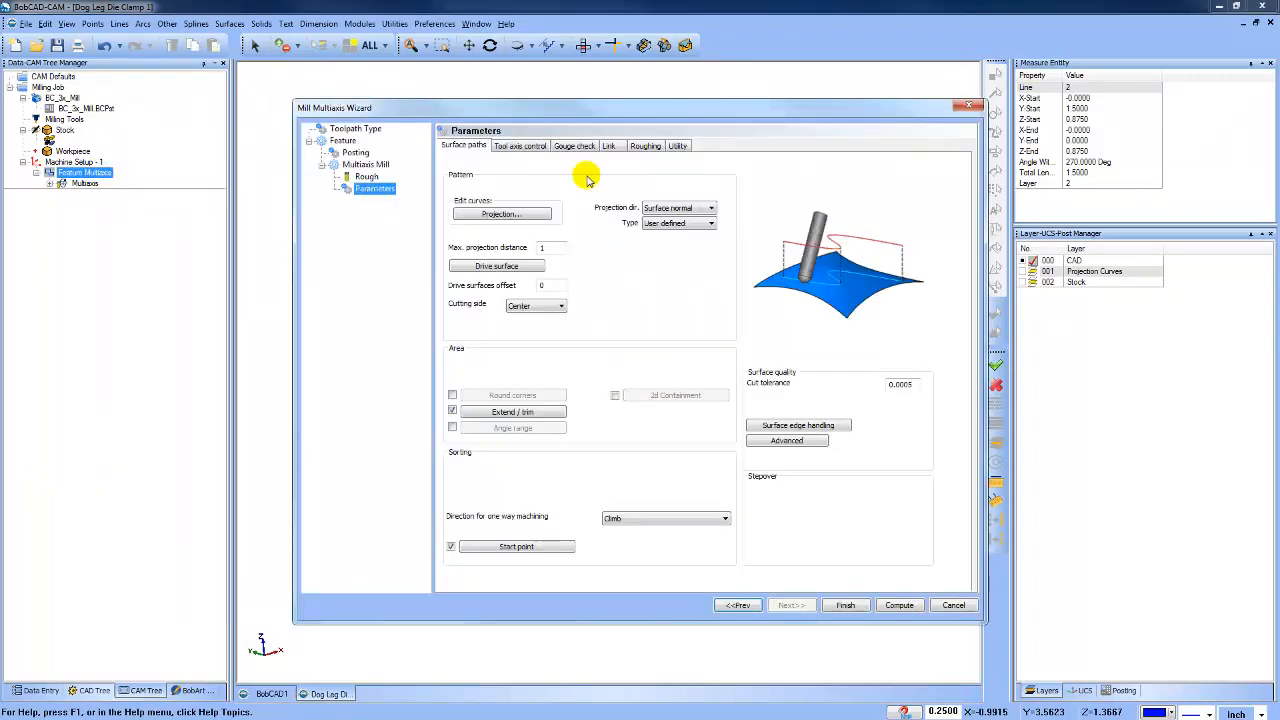
pyautogui.click(645, 146)
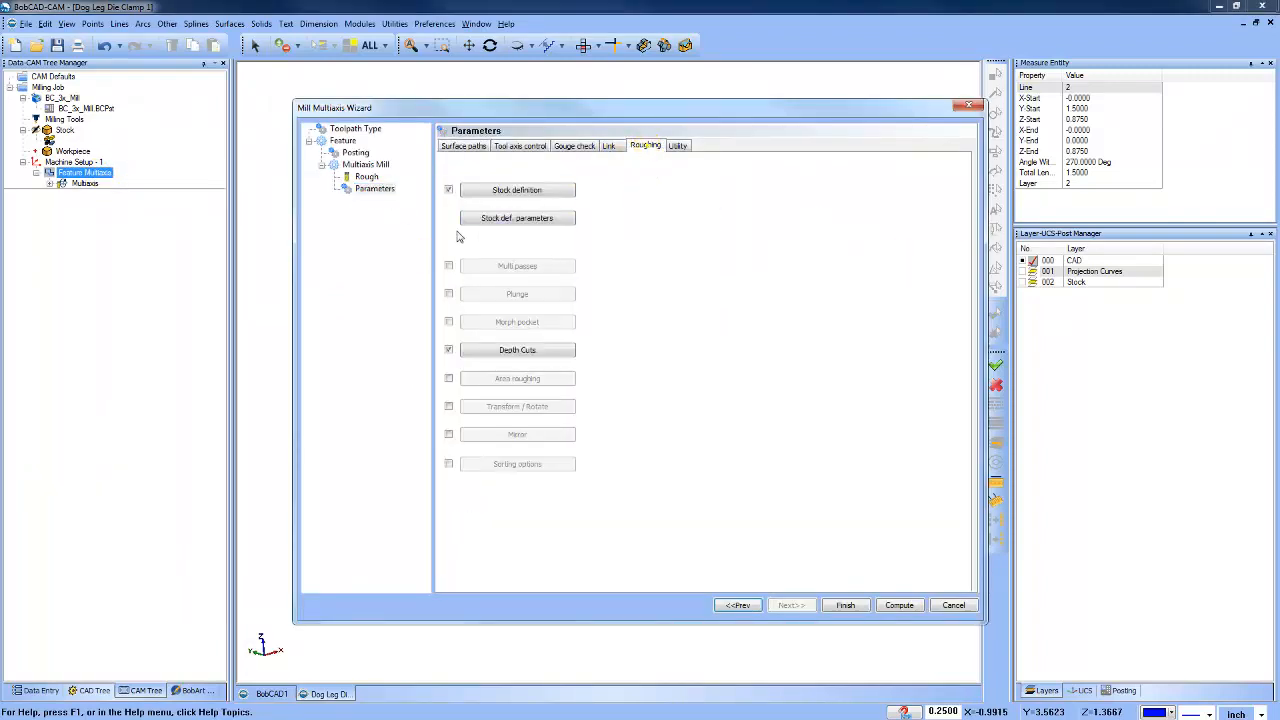
pyautogui.click(449, 190)
pyautogui.click(540, 350)
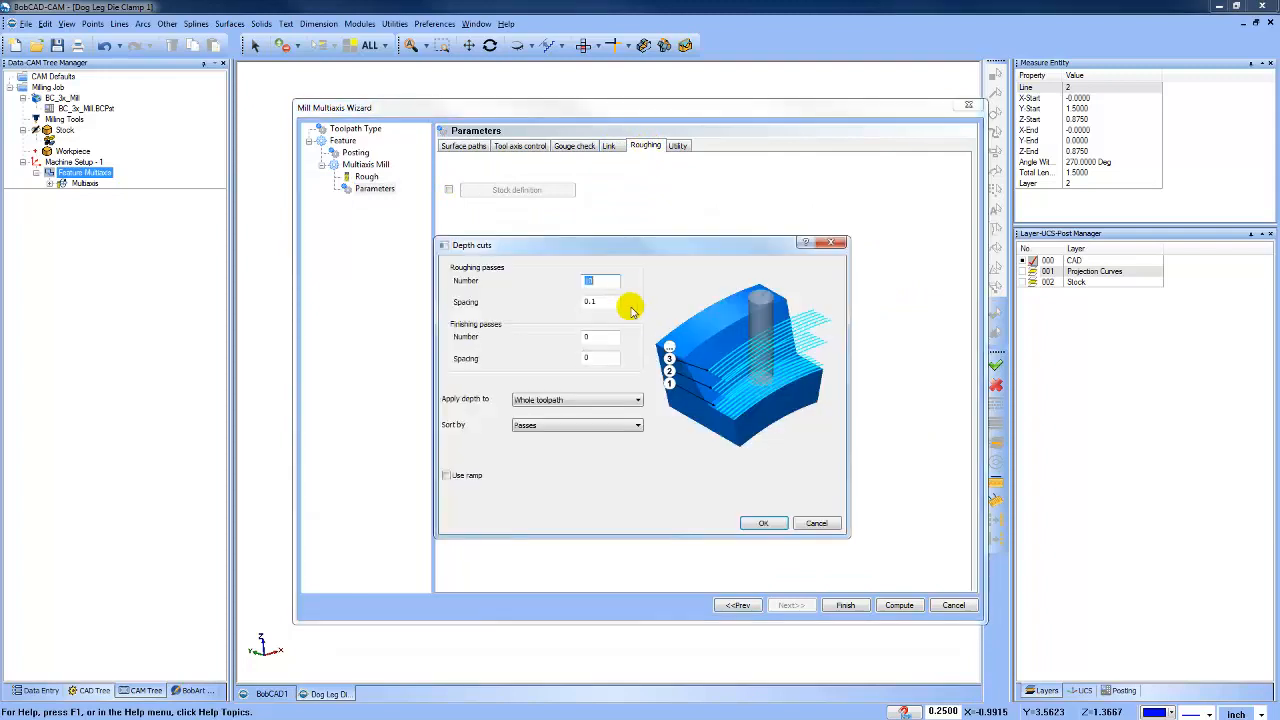
pyautogui.click(609, 301)
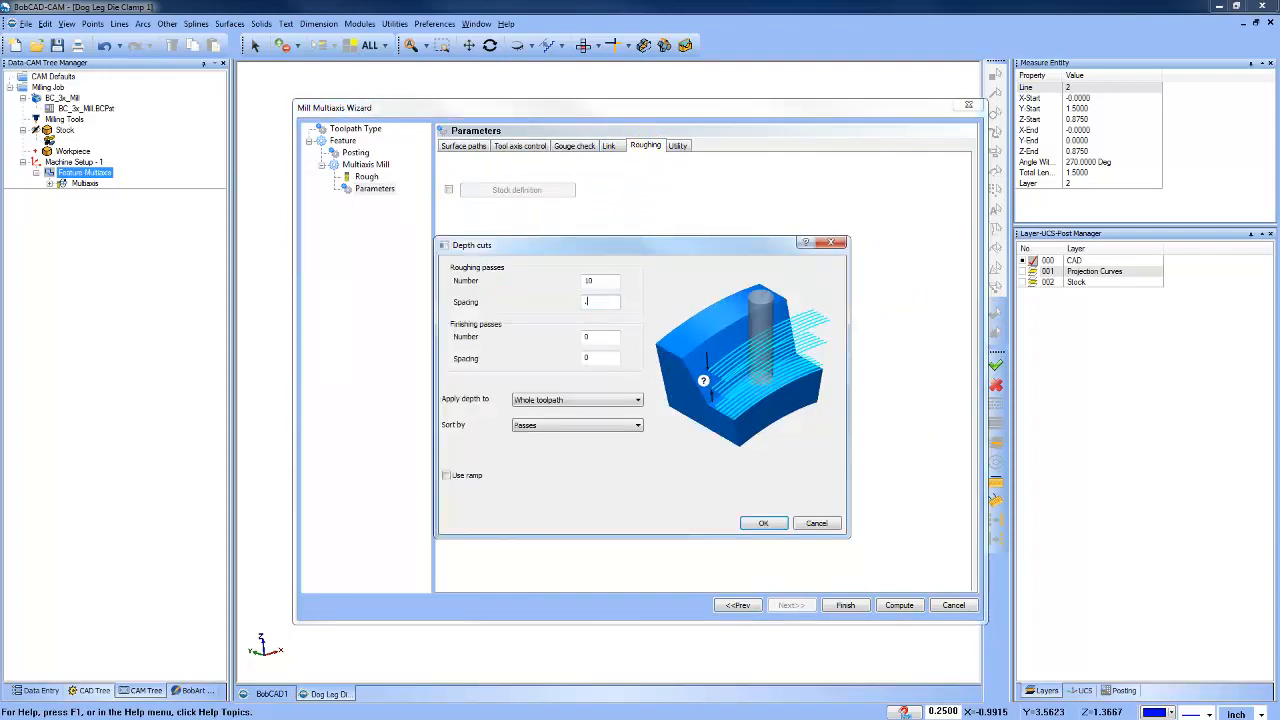
pyautogui.write('.025')
pyautogui.click(600, 280)
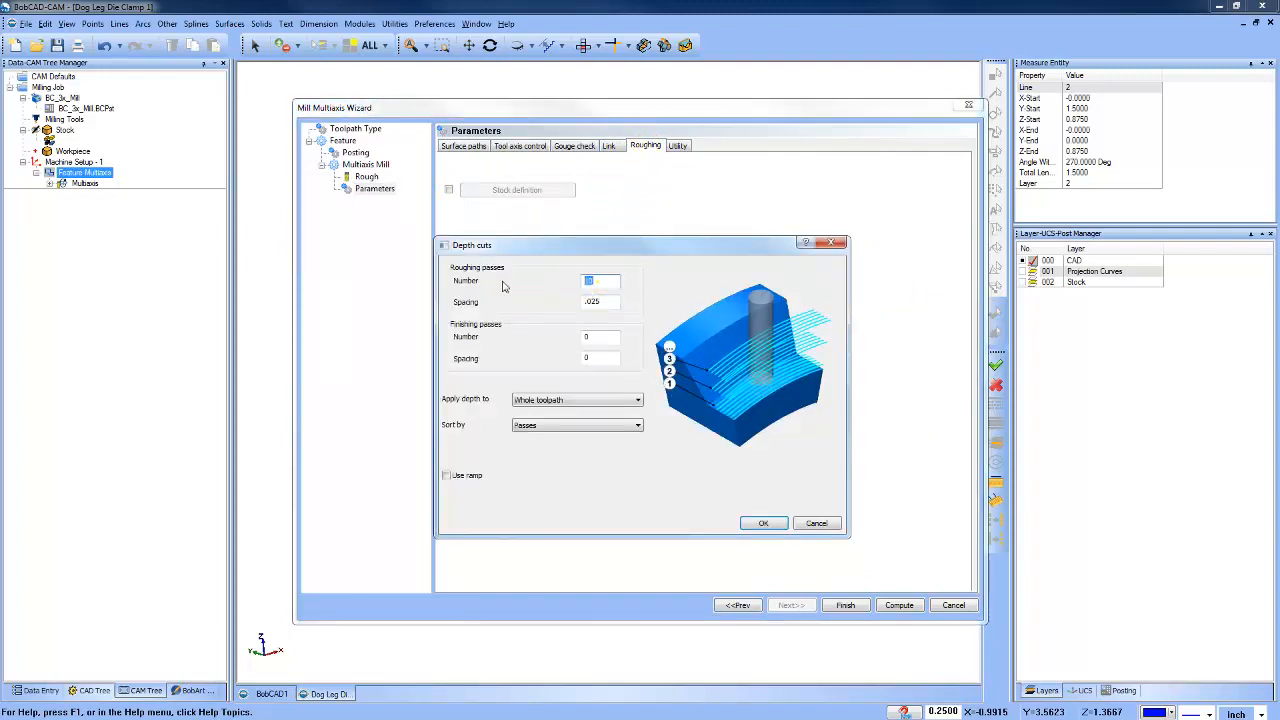
pyautogui.click(763, 523)
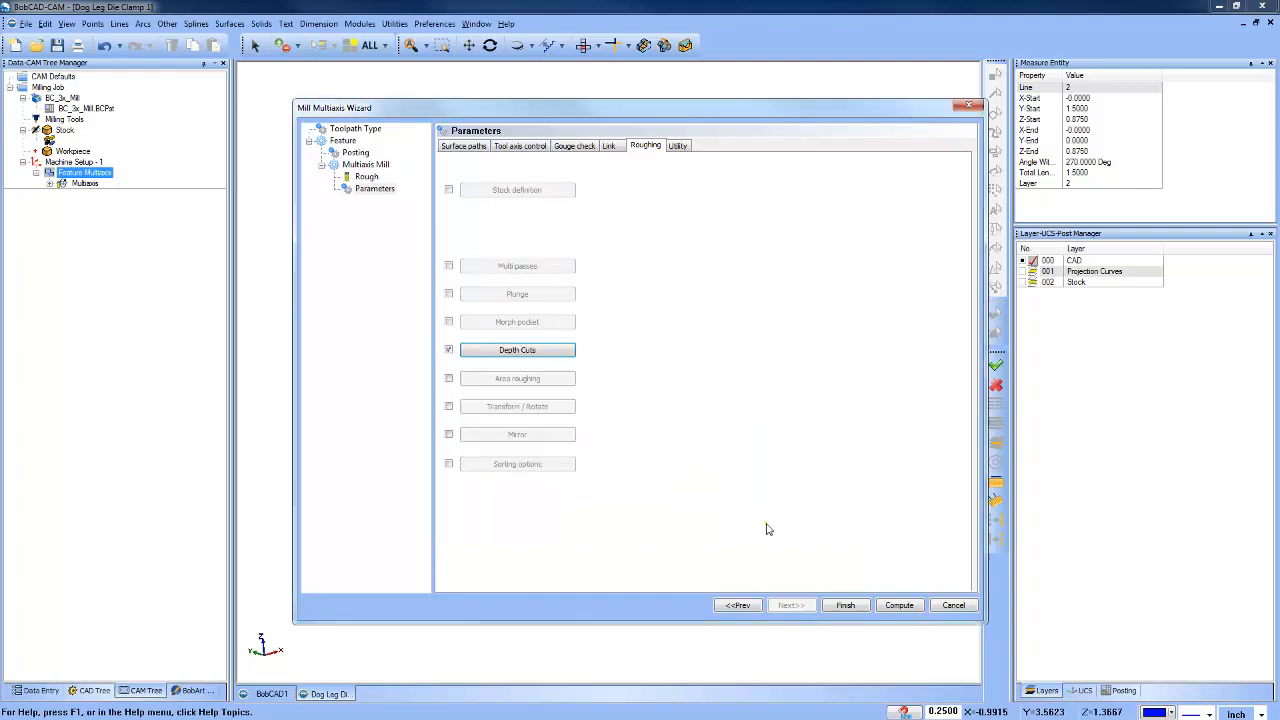
pyautogui.click(900, 605)
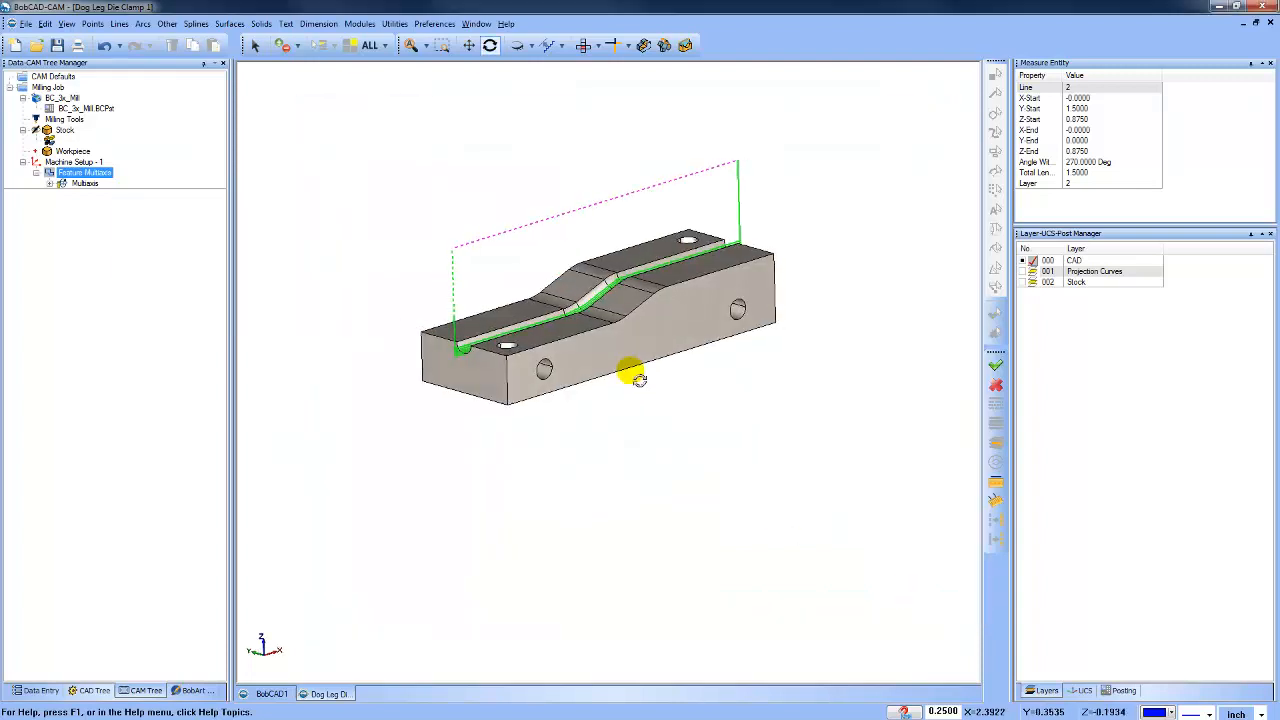
# Inspect the depth passes at the groove's end, then backplot the Multiaxis operation through its first passes and close the backplot.
pyautogui.scroll(3, 467, 355)
pyautogui.scroll(3, 467, 355)
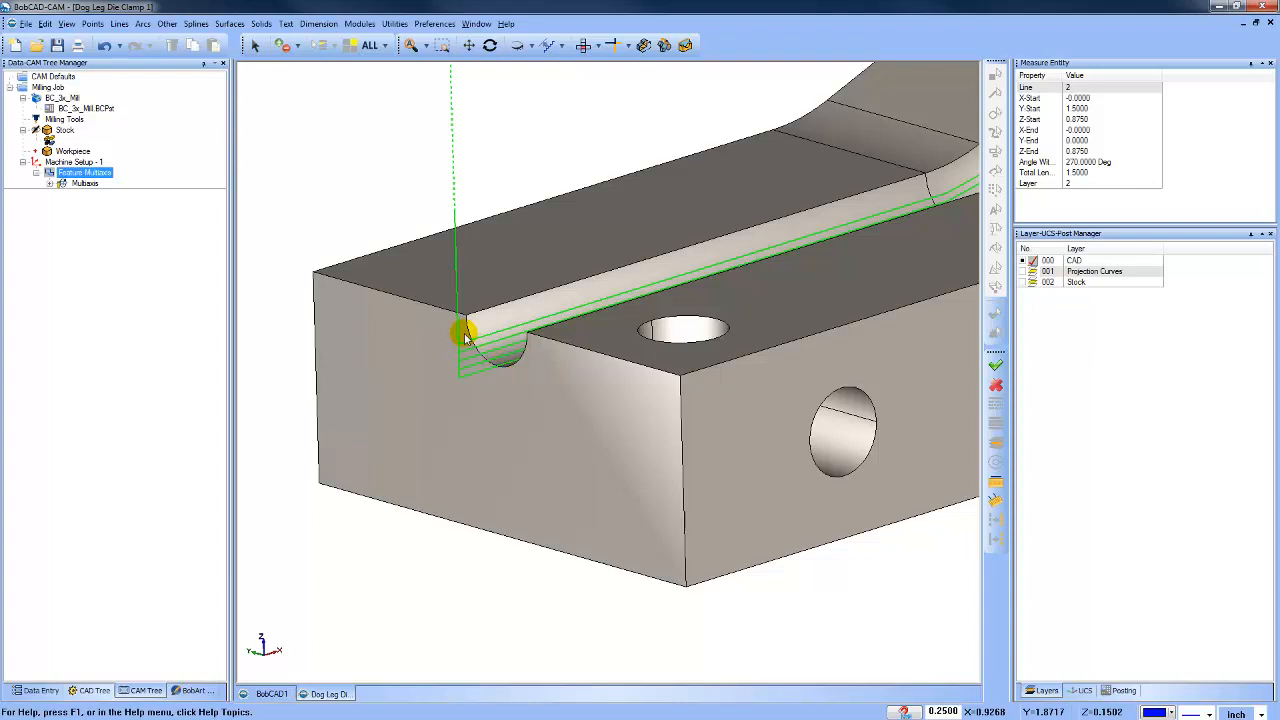
pyautogui.scroll(-5, 614, 326)
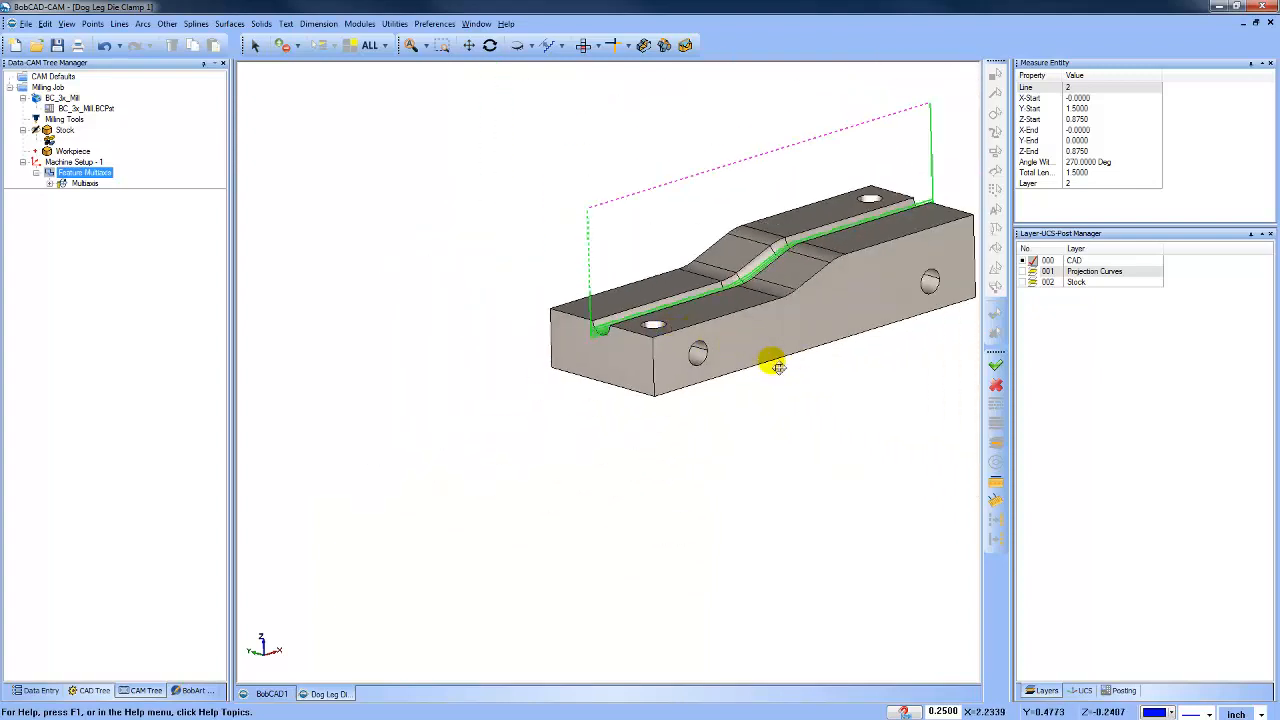
pyautogui.moveTo(778, 367); pyautogui.dragTo(691, 371, button='middle')
pyautogui.rightClick(80, 184)
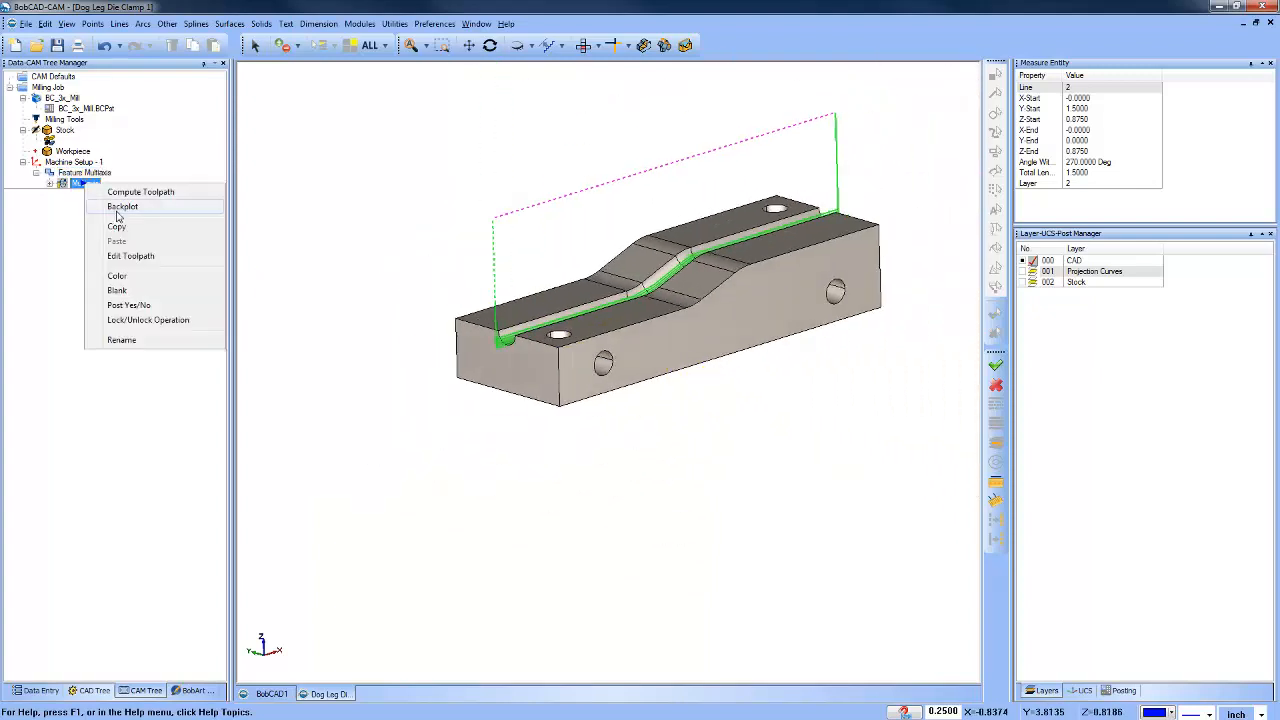
pyautogui.click(117, 209)
pyautogui.click(155, 122)
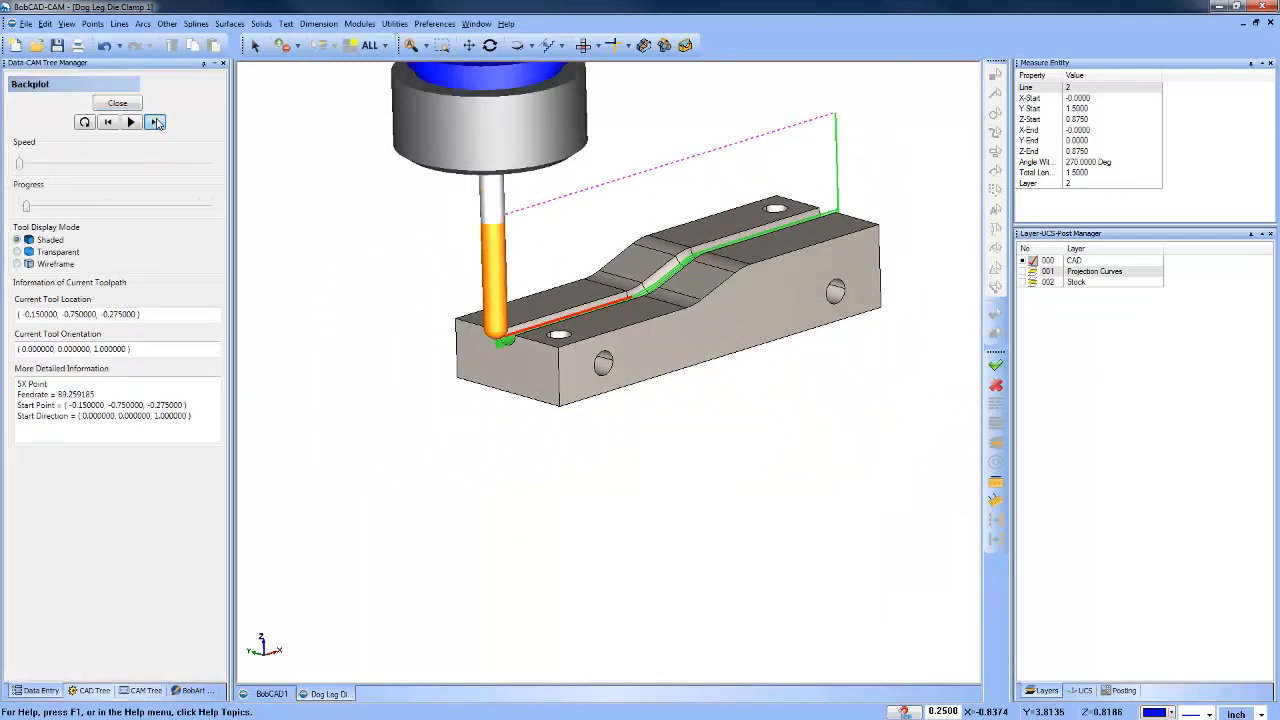
pyautogui.click(156, 123)
pyautogui.click(156, 123)
pyautogui.click(156, 123)
pyautogui.click(156, 123)
pyautogui.click(156, 123)
pyautogui.click(156, 123)
pyautogui.click(156, 123)
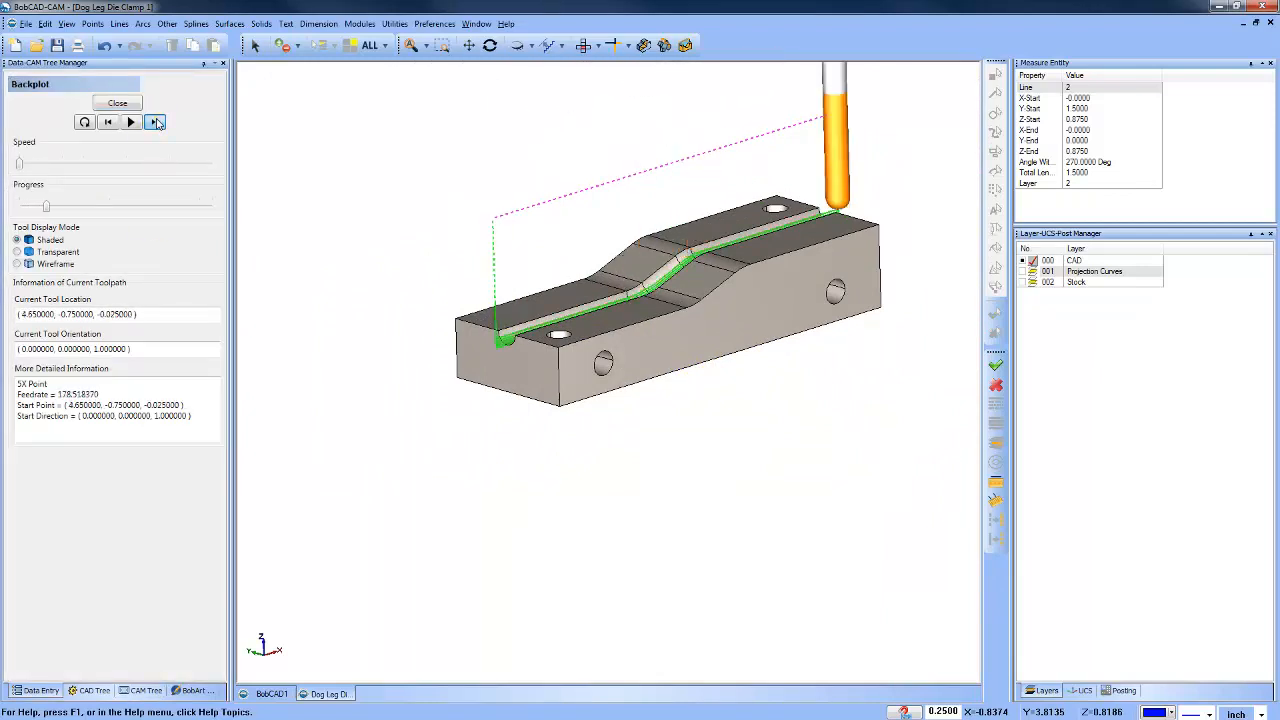
pyautogui.click(156, 123)
pyautogui.click(156, 123)
pyautogui.click(156, 123)
pyautogui.click(156, 123)
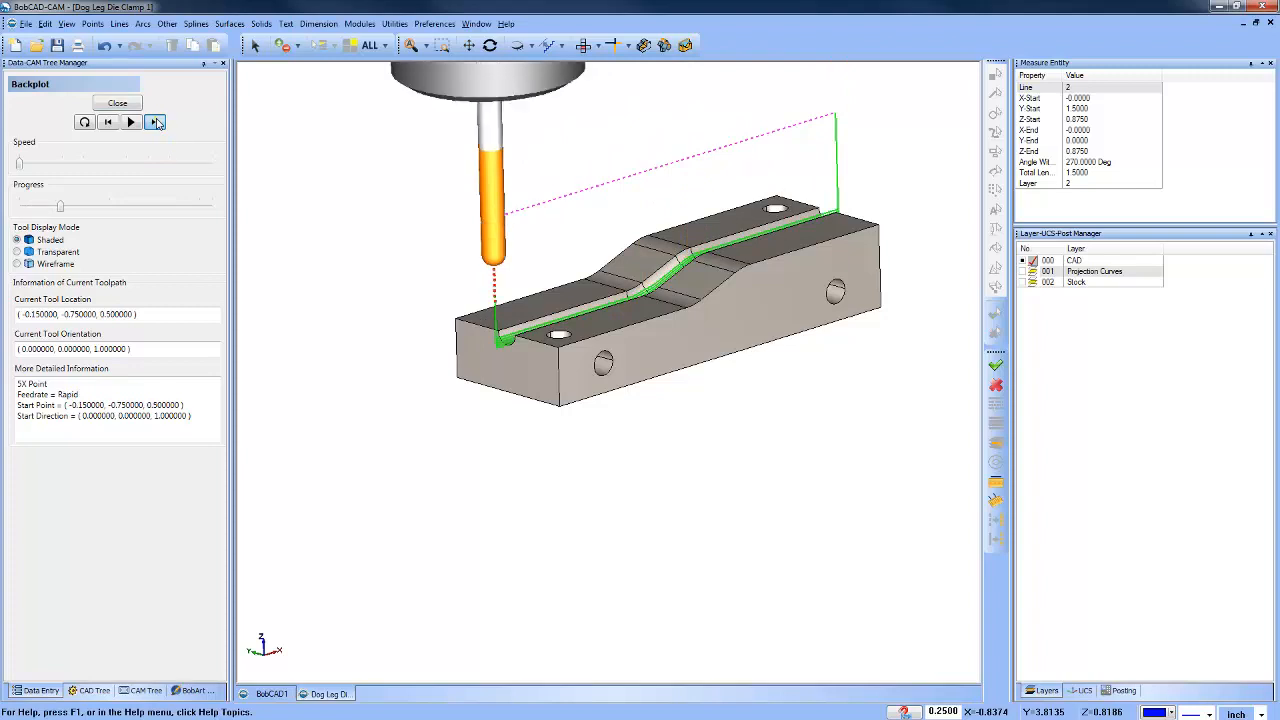
pyautogui.click(156, 123)
pyautogui.click(156, 123)
pyautogui.click(156, 123)
pyautogui.click(156, 123)
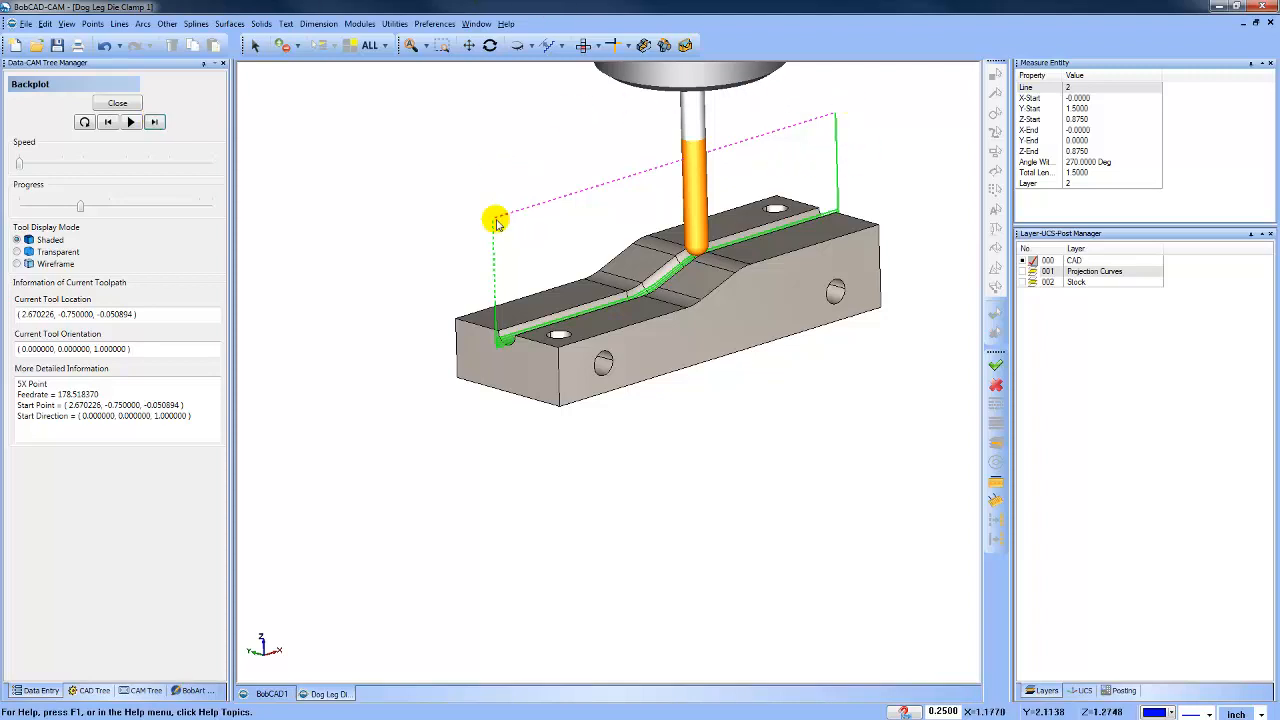
pyautogui.click(130, 104)
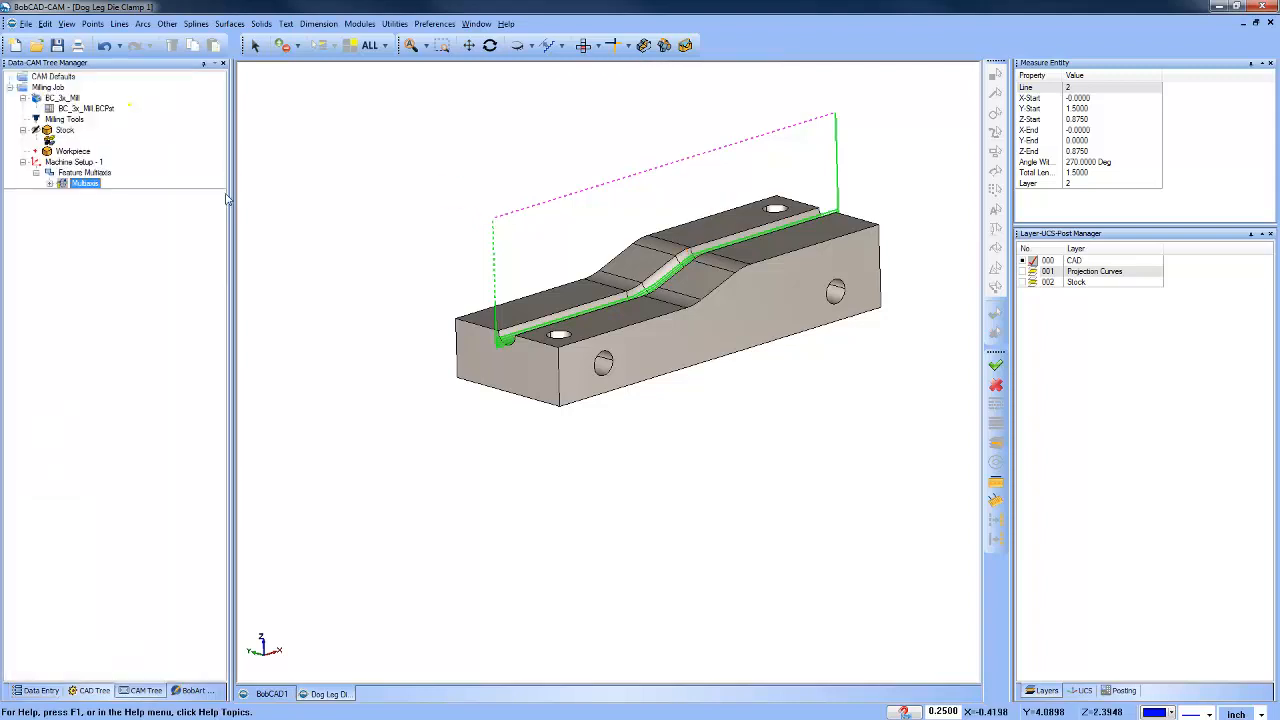
# Enable roughing sorting options for the Multiaxis feature with Connect slices by shortest distance, and recompute the toolpath.
pyautogui.click(95, 174)
pyautogui.rightClick(97, 177)
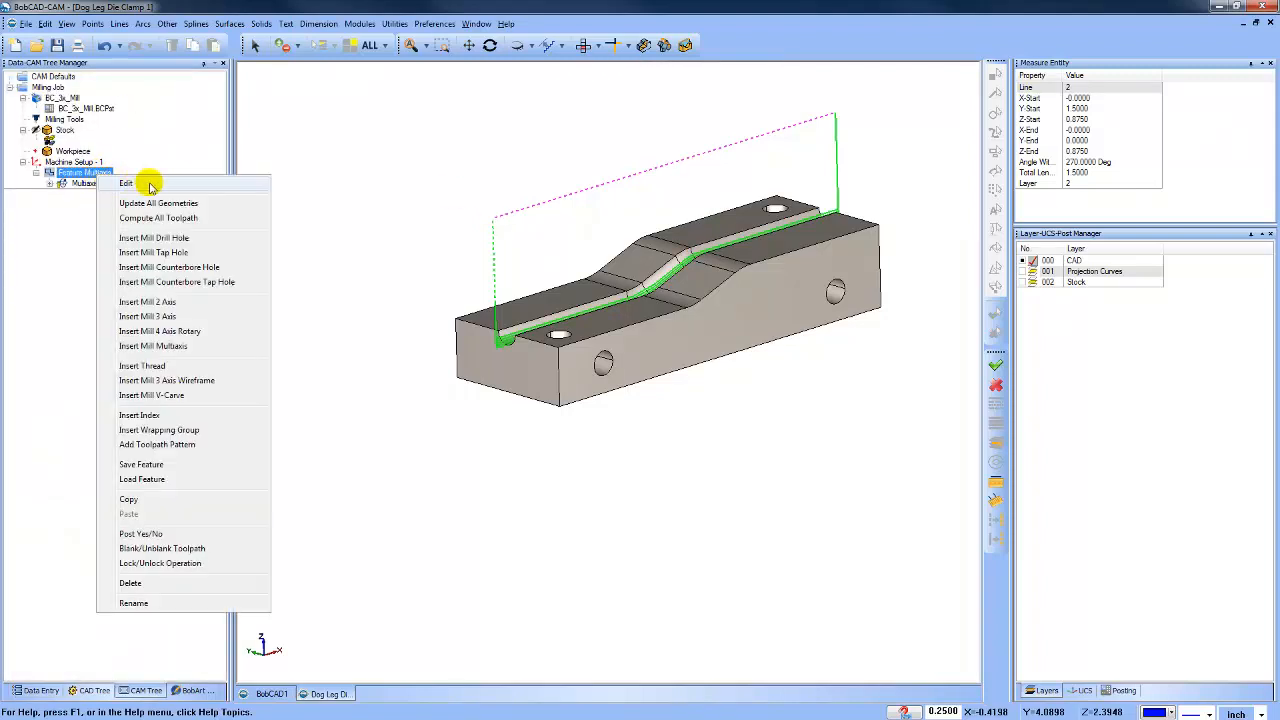
pyautogui.click(103, 183)
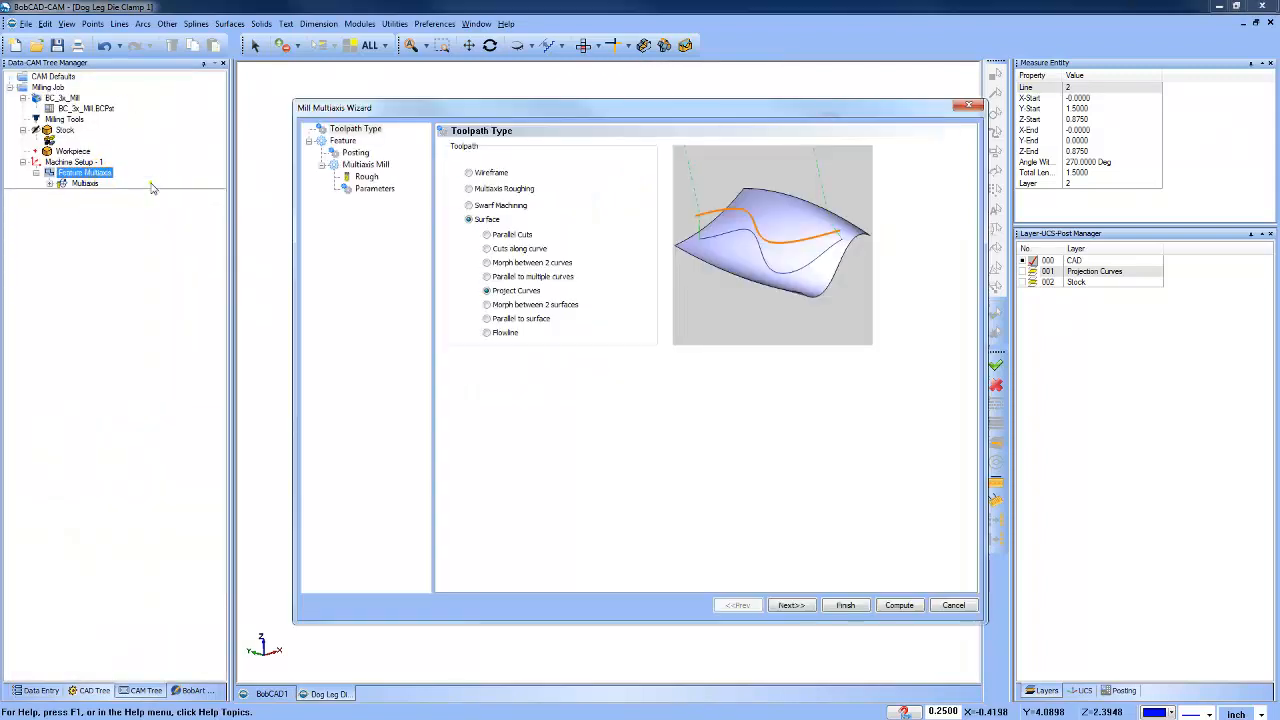
pyautogui.click(385, 191)
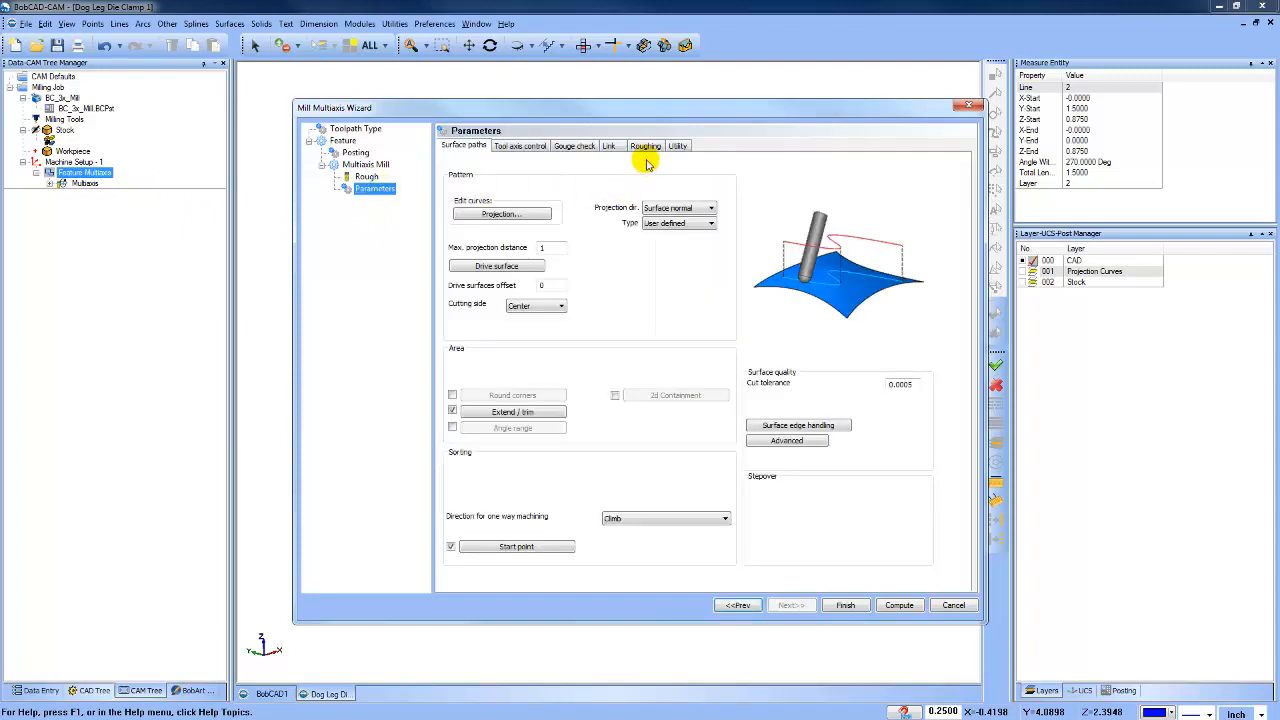
pyautogui.click(646, 147)
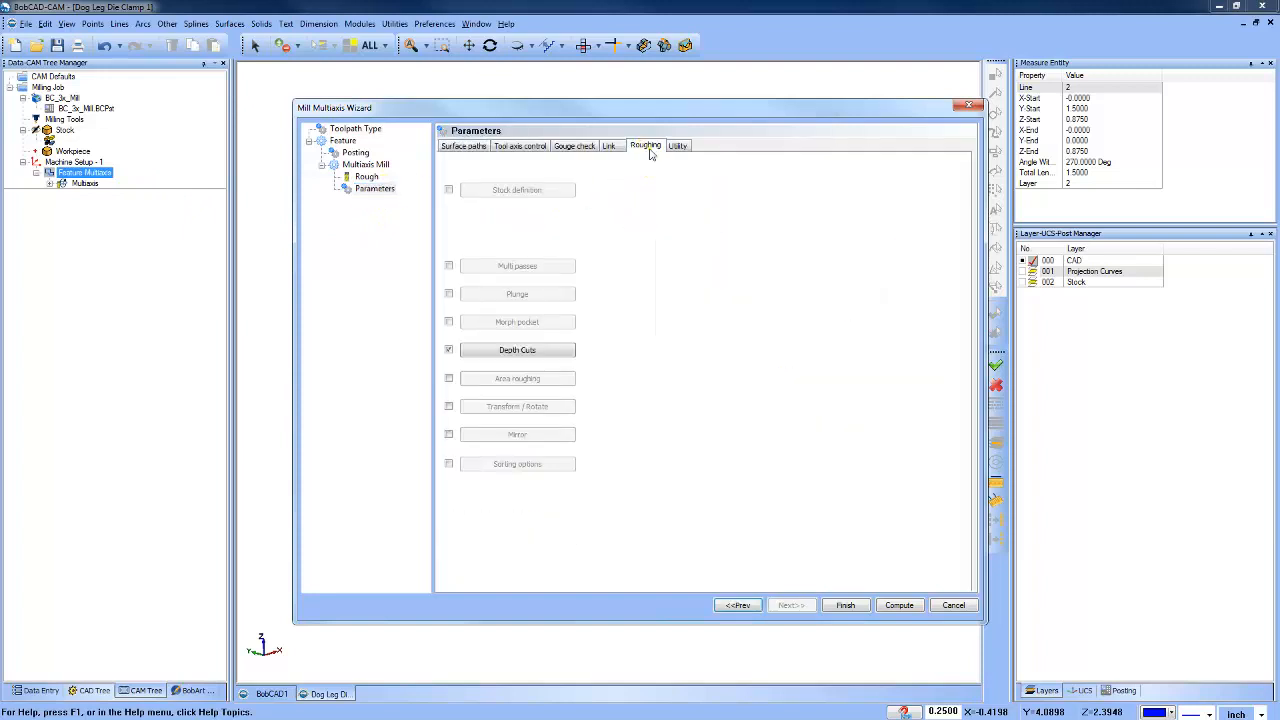
pyautogui.click(449, 465)
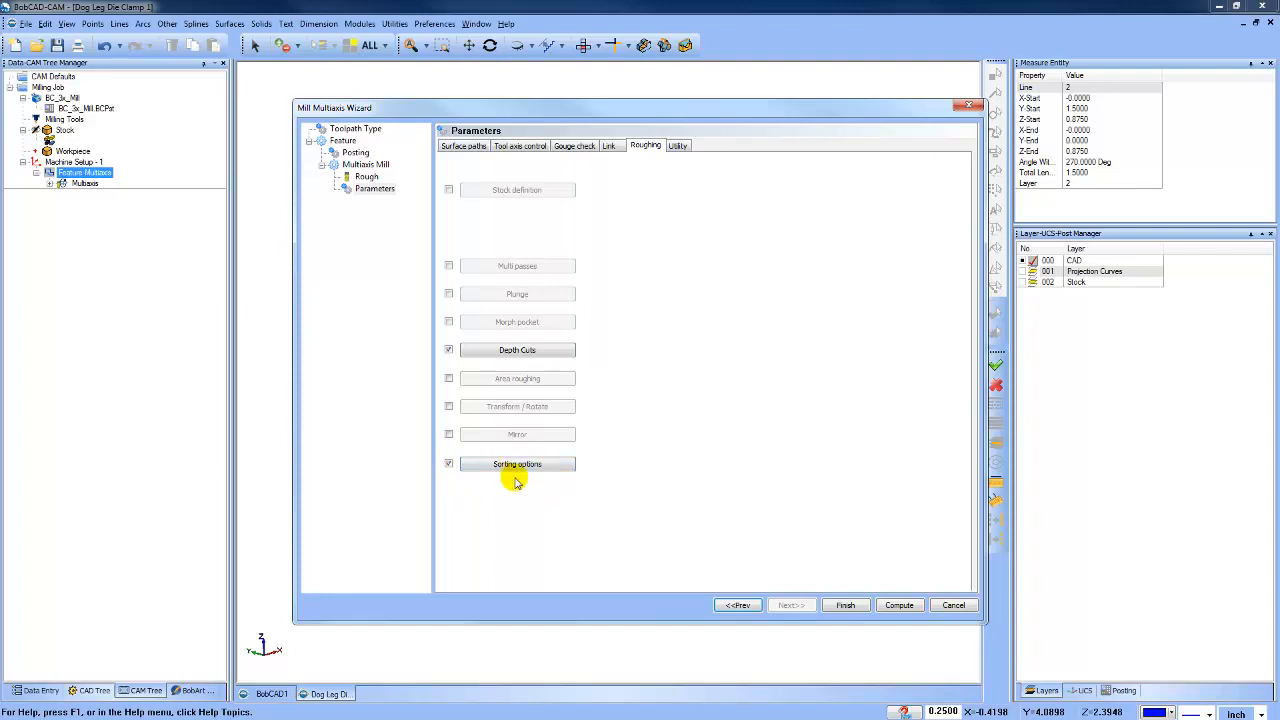
pyautogui.click(541, 464)
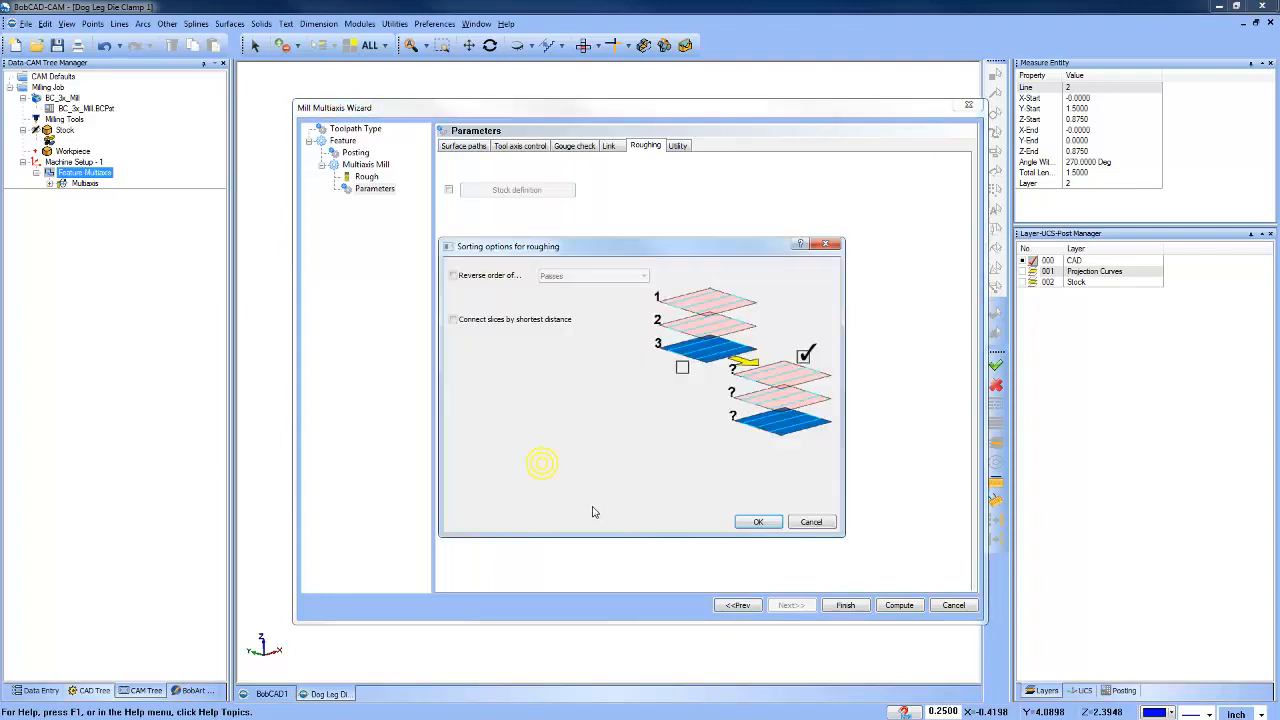
pyautogui.click(452, 320)
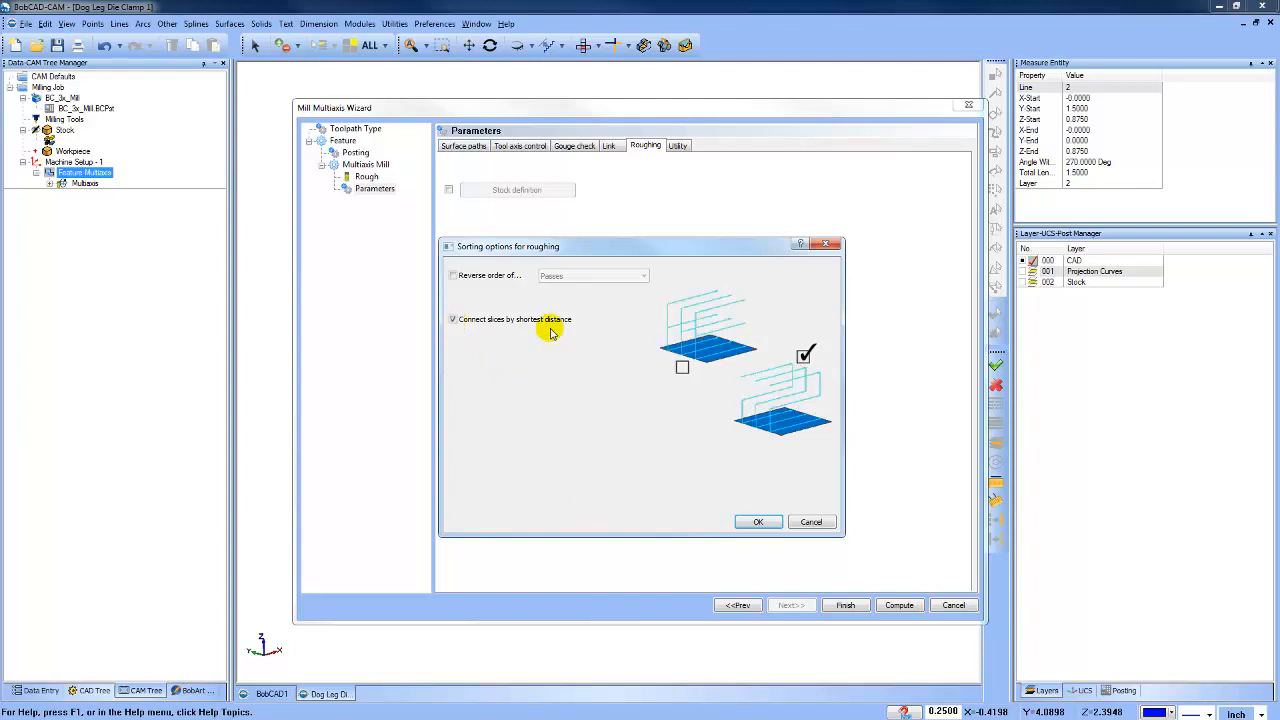
pyautogui.click(757, 521)
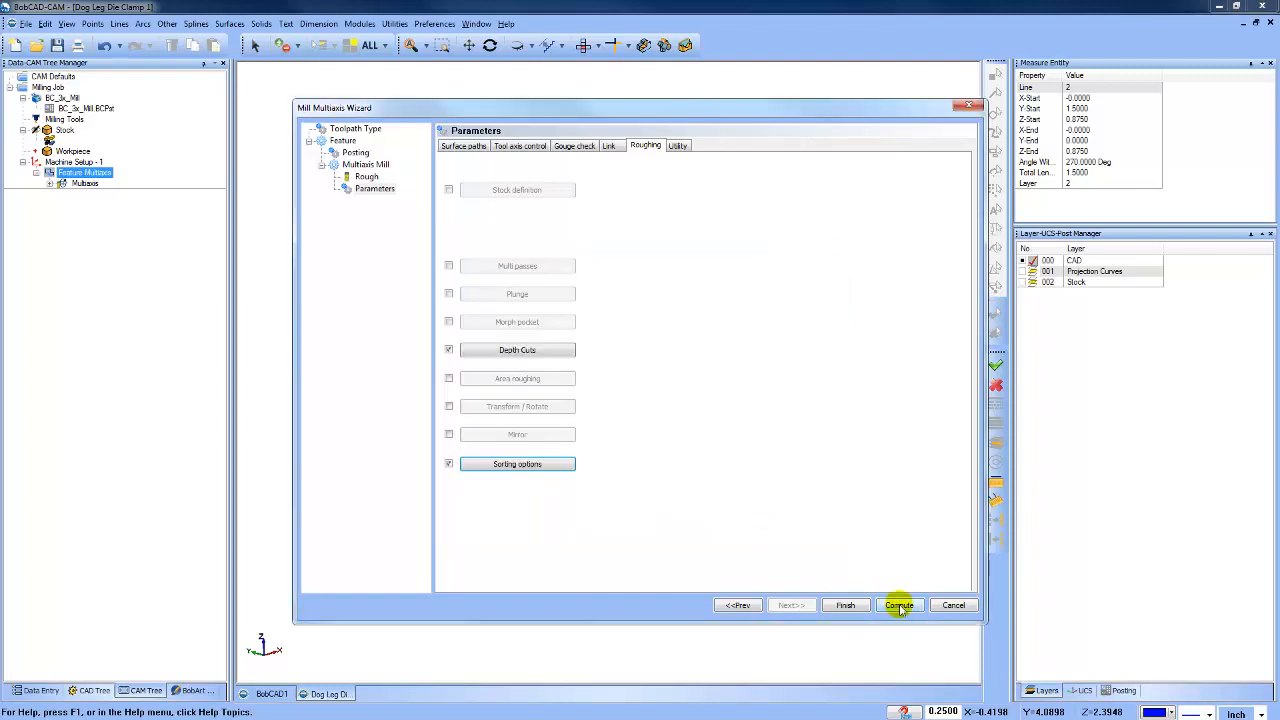
pyautogui.click(899, 605)
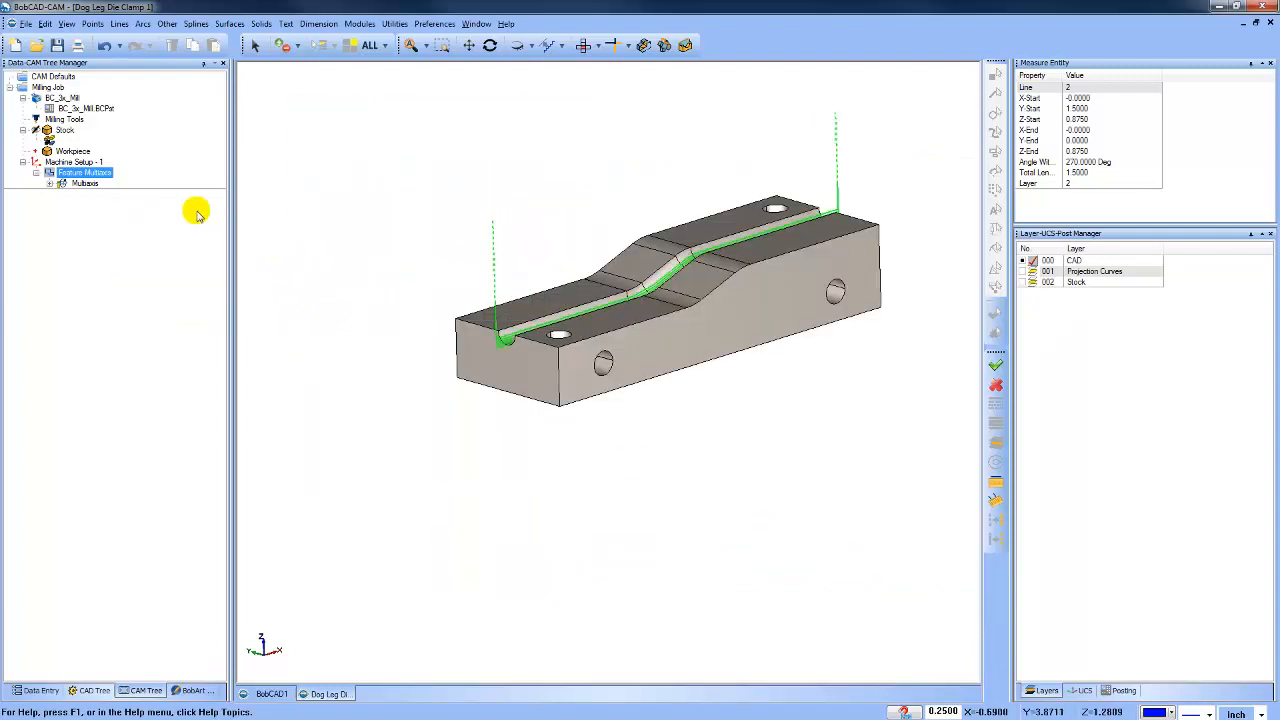
# Backplot the re-sorted Multiaxis operation to check how the tool links successive depth passes, and close the backplot.
pyautogui.rightClick(84, 188)
pyautogui.click(100, 206)
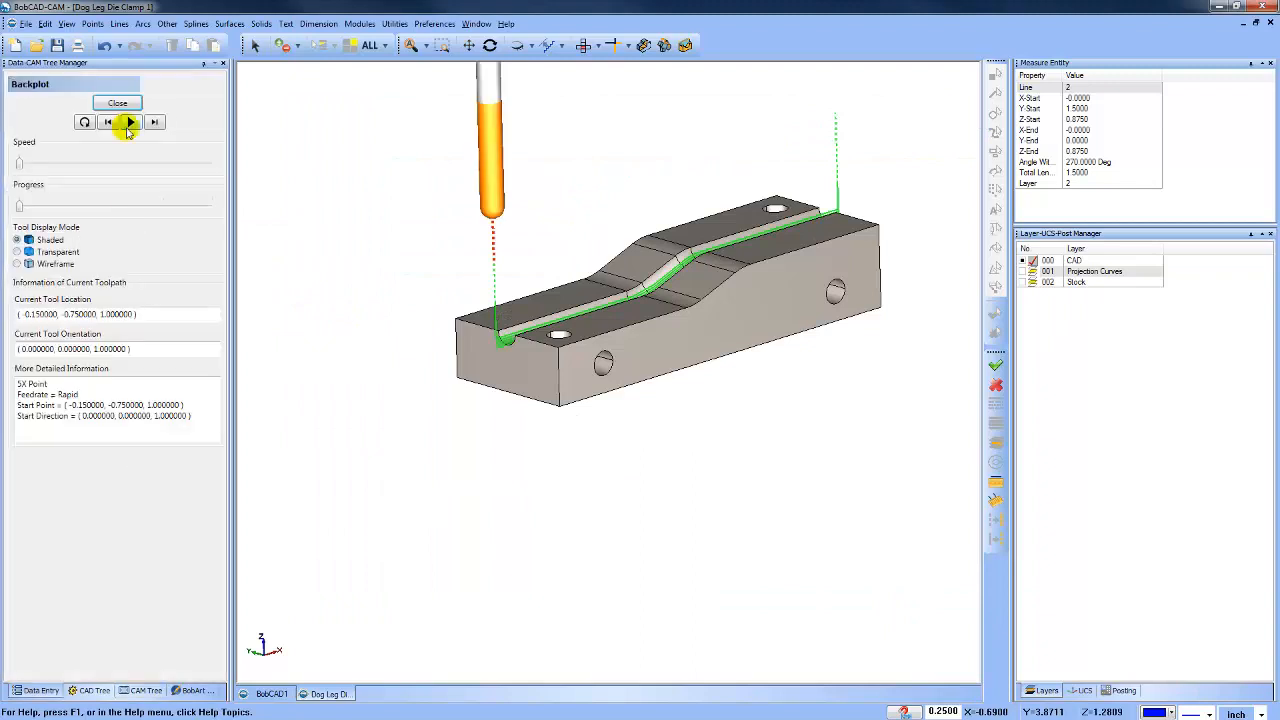
pyautogui.click(155, 122)
pyautogui.click(159, 124)
pyautogui.click(159, 124)
pyautogui.click(159, 124)
pyautogui.click(159, 124)
pyautogui.click(159, 124)
pyautogui.click(159, 124)
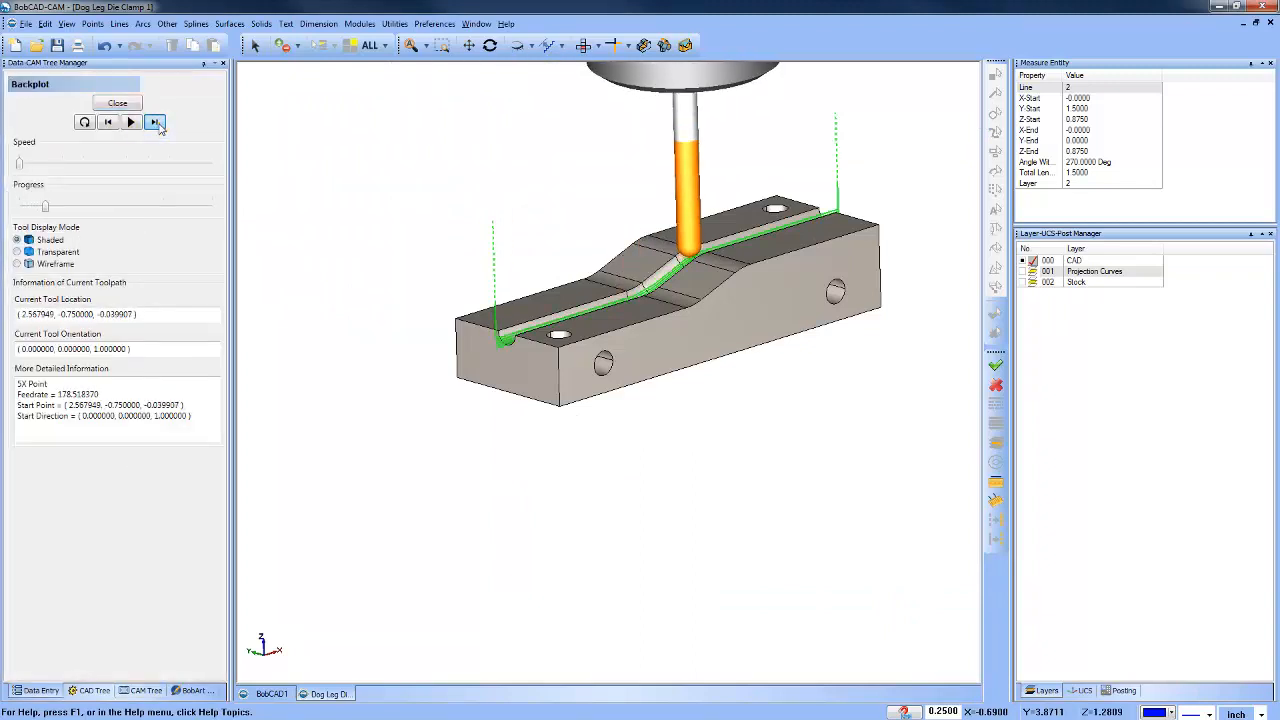
pyautogui.click(159, 124)
pyautogui.click(159, 124)
pyautogui.click(159, 124)
pyautogui.click(159, 124)
pyautogui.click(159, 124)
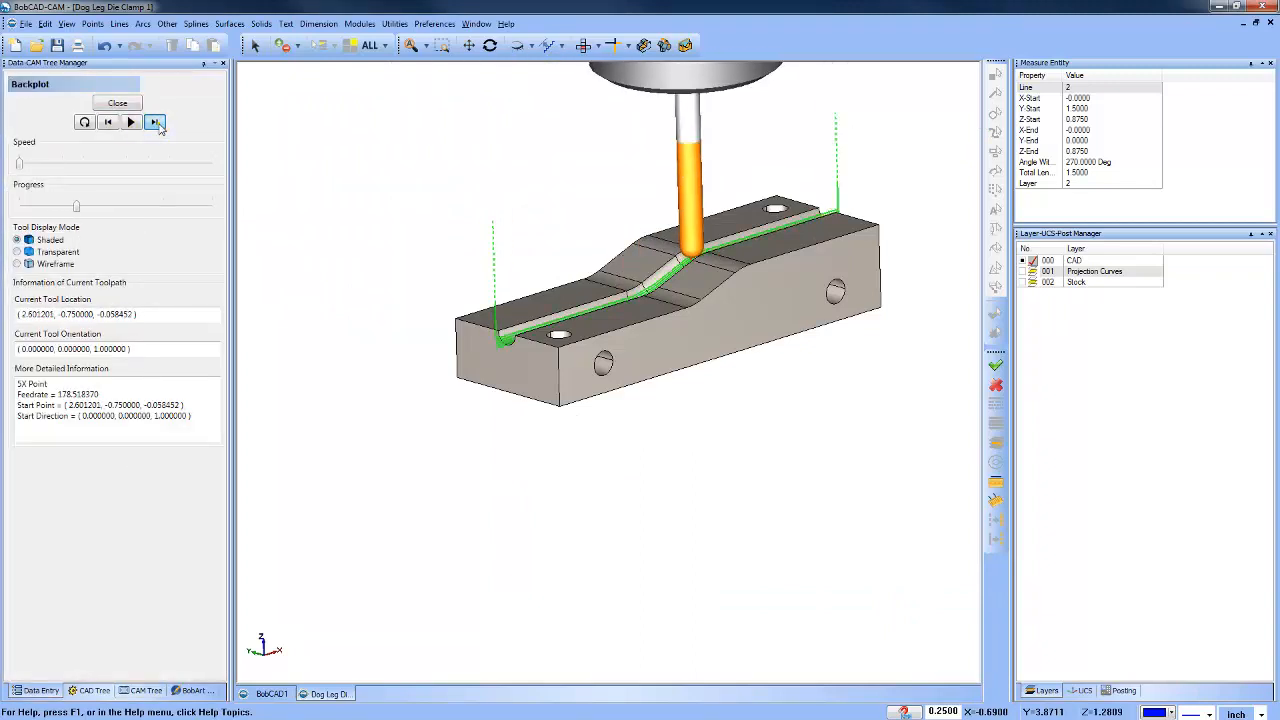
pyautogui.click(159, 124)
pyautogui.click(159, 124)
pyautogui.click(159, 124)
pyautogui.click(159, 124)
pyautogui.click(159, 124)
pyautogui.click(159, 124)
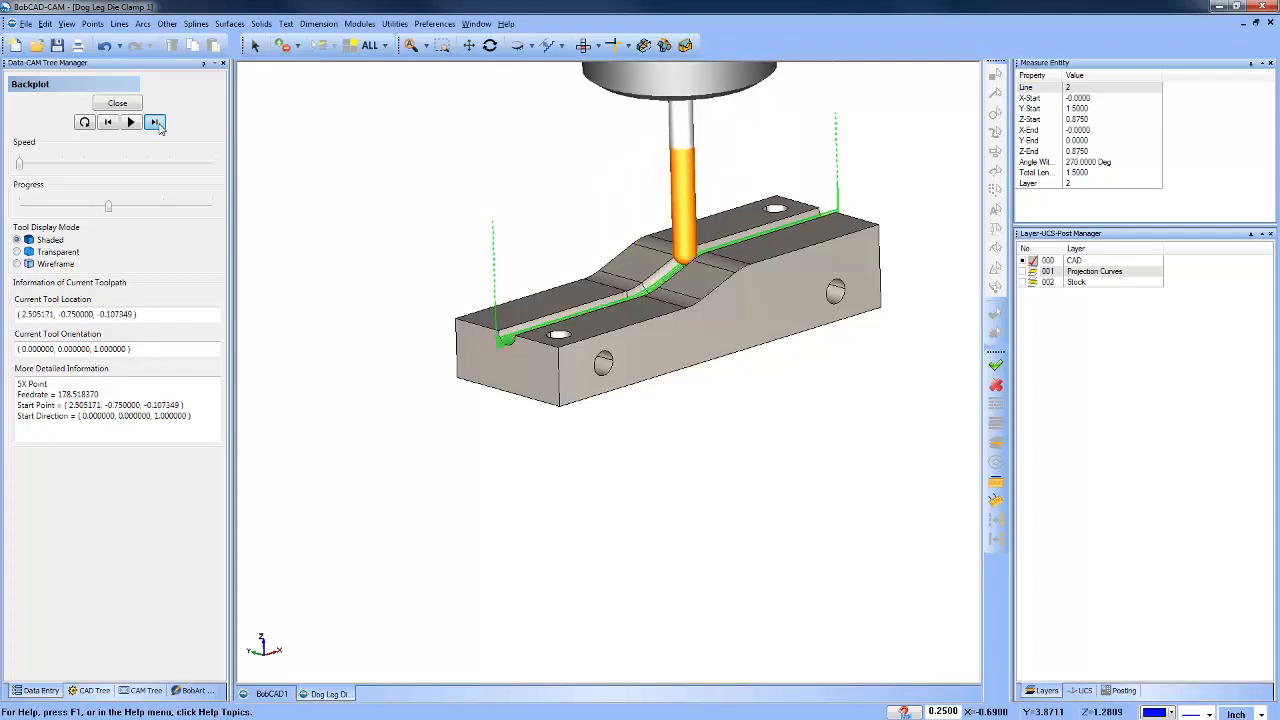
pyautogui.click(159, 124)
pyautogui.click(159, 124)
pyautogui.click(157, 123)
pyautogui.click(118, 103)
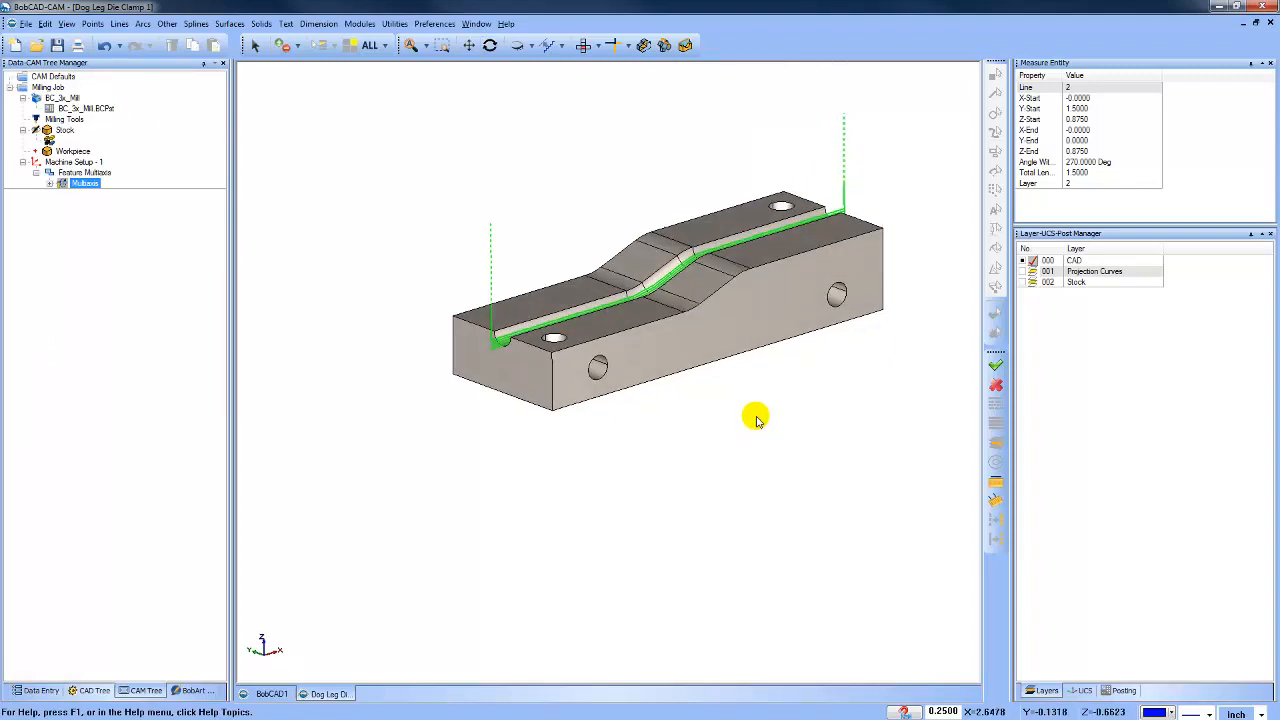
# Make the Projection Curves layer active and hide the CAD layer.
pyautogui.moveTo(757, 420); pyautogui.dragTo(740, 398, button='middle')
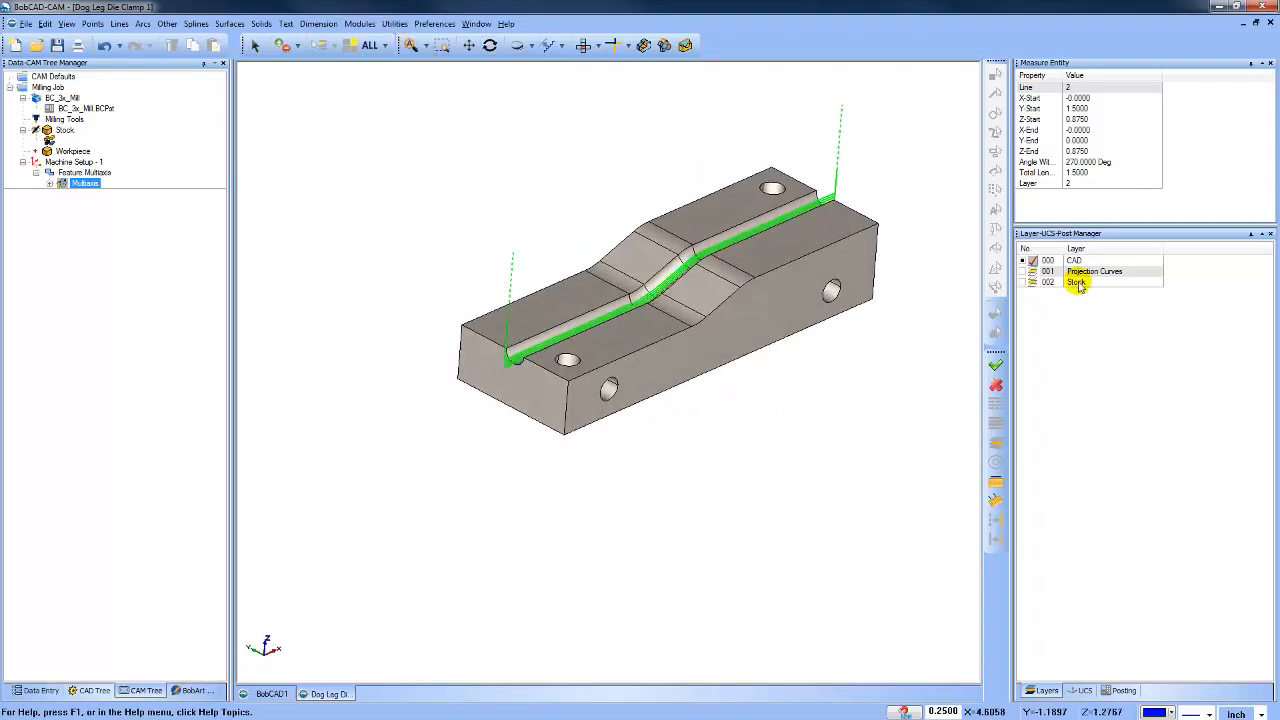
pyautogui.click(1036, 273)
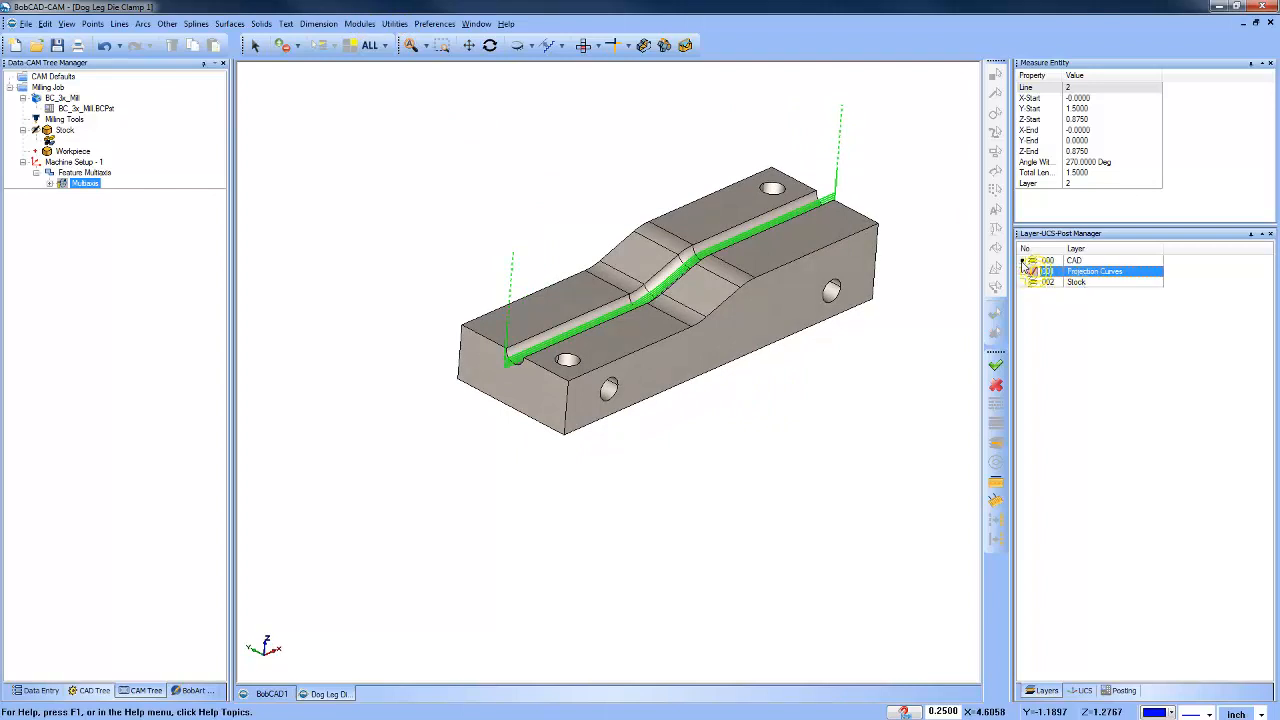
pyautogui.click(1023, 261)
# Open the machine simulation, switch its display from the full machine to Workpiece / Stock, and run it on the groove toolpath.
pyautogui.click(373, 23)
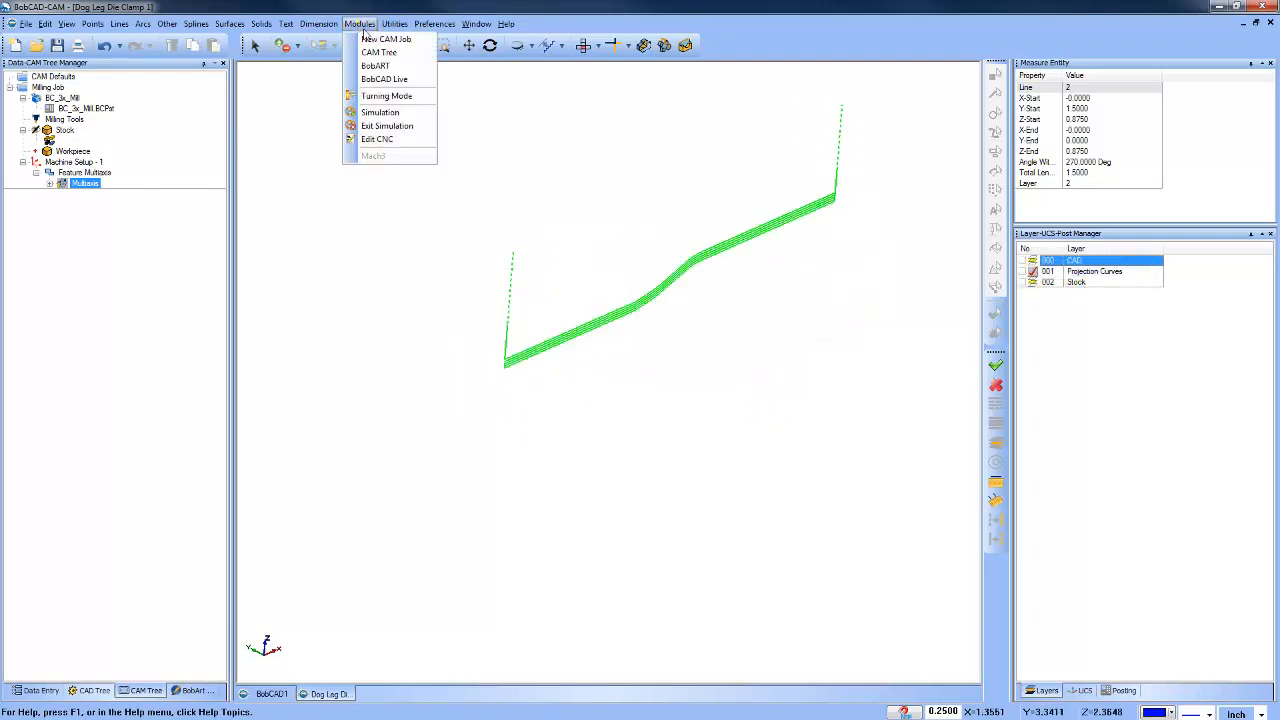
pyautogui.click(398, 113)
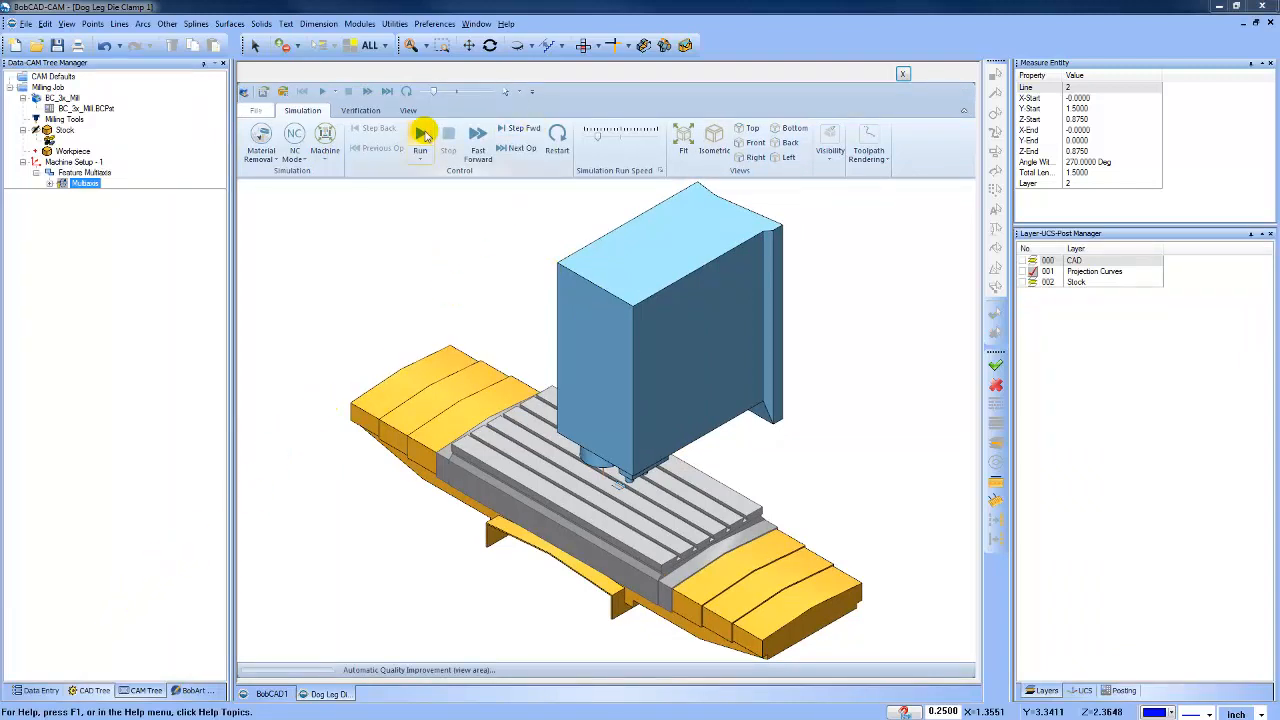
pyautogui.click(325, 158)
pyautogui.click(345, 178)
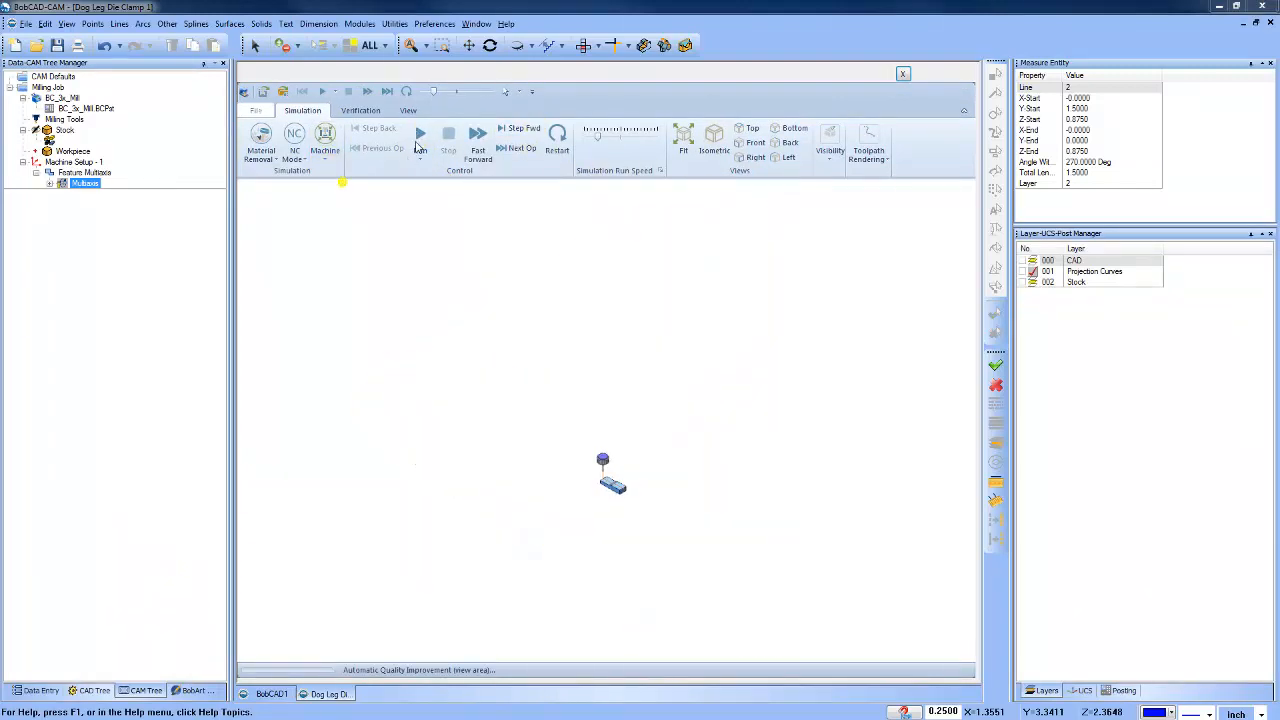
pyautogui.click(419, 140)
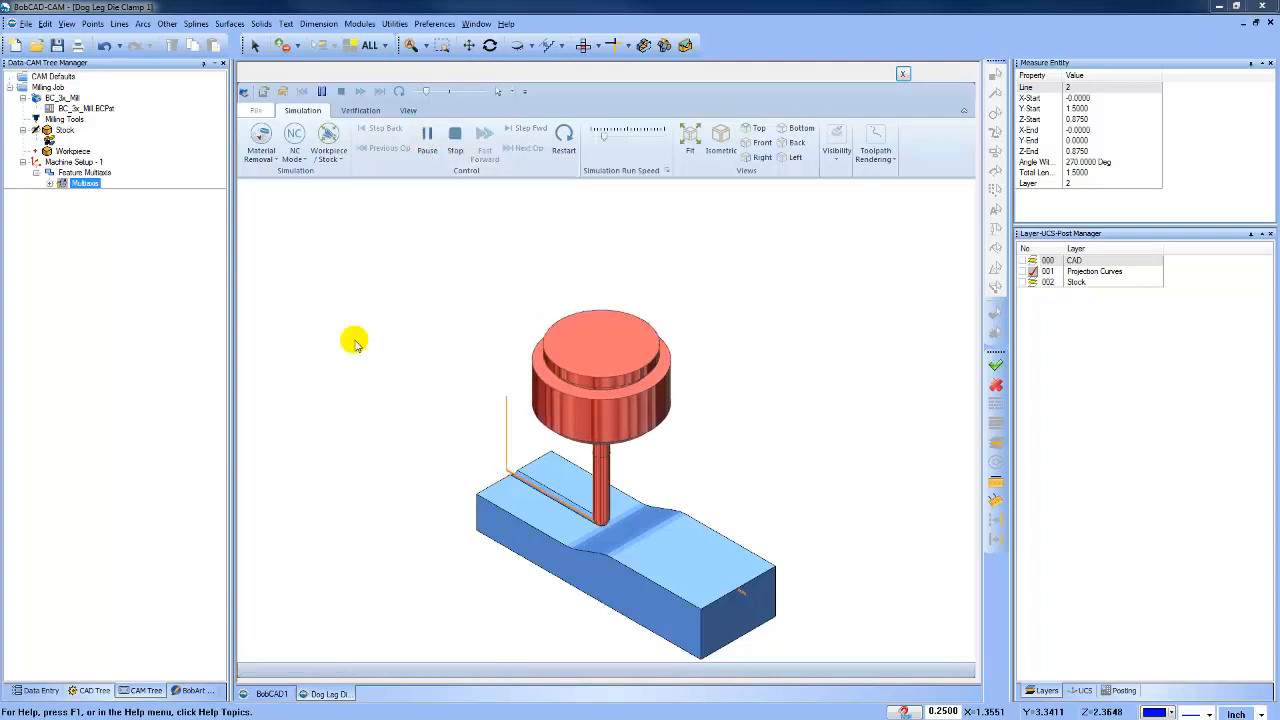